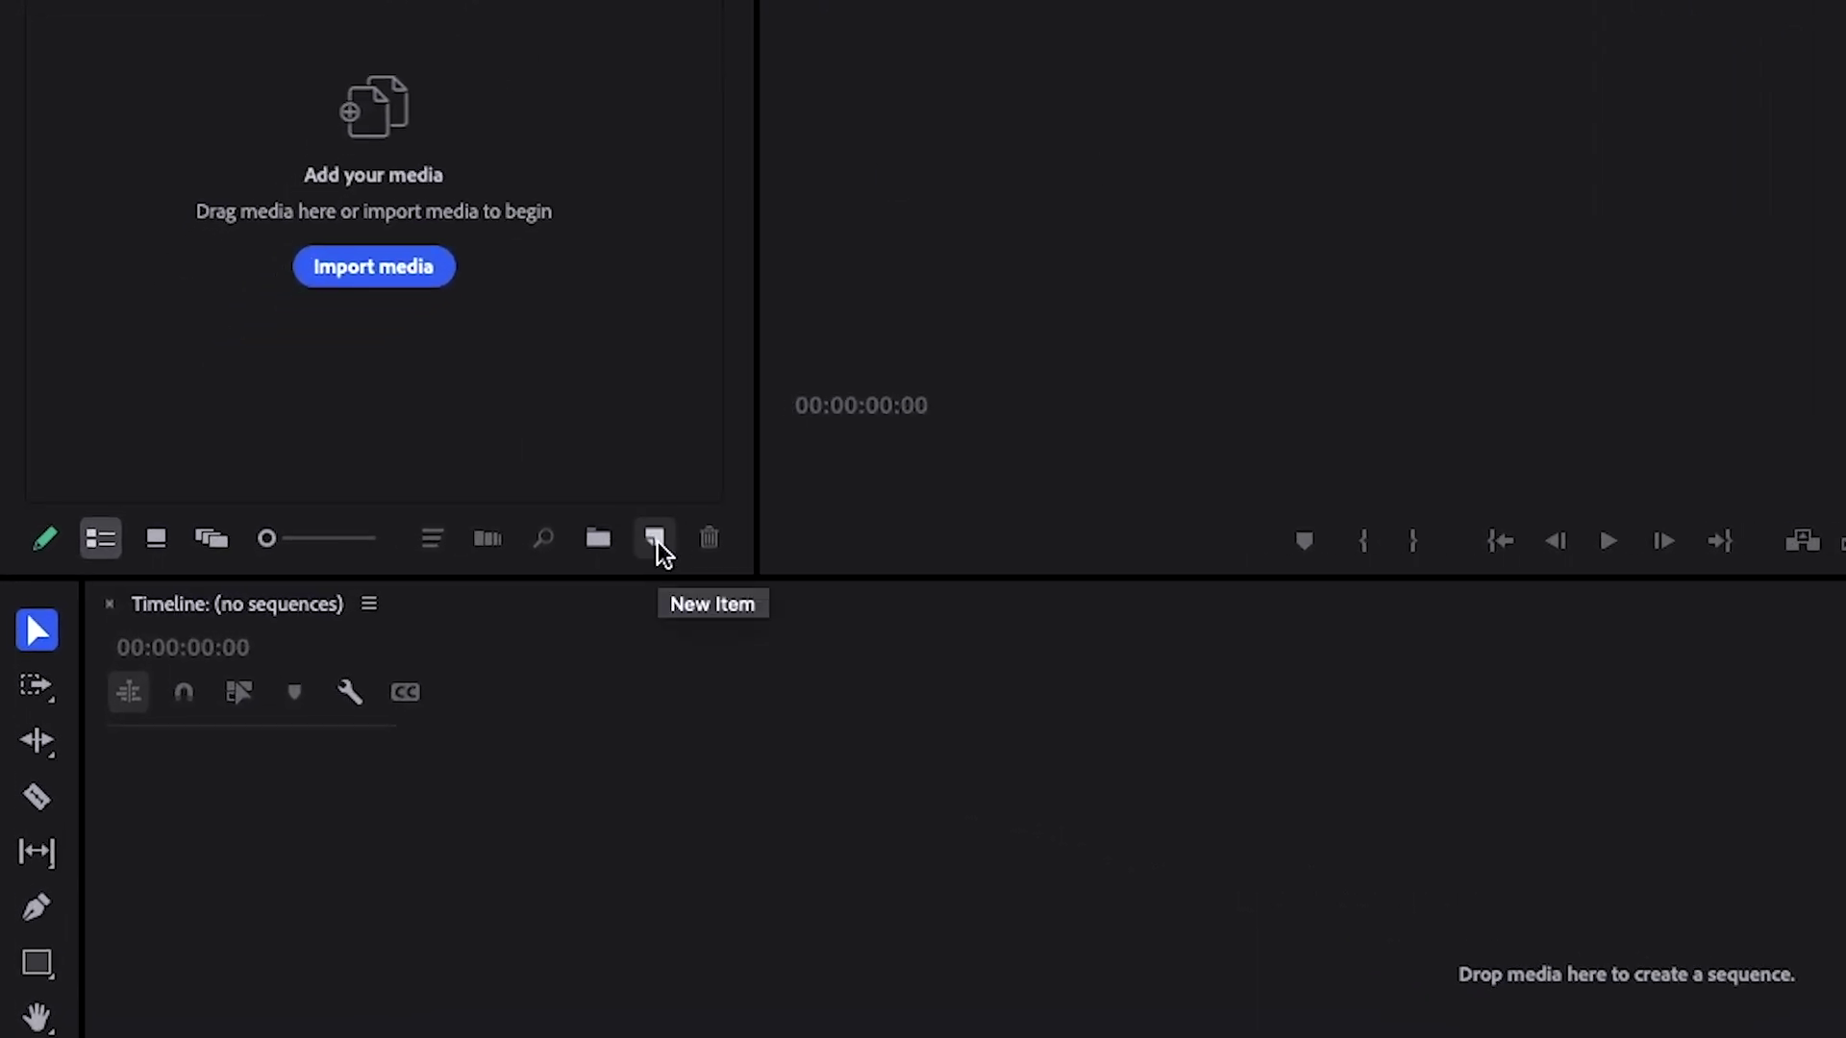
Create a new sequence named Tutorial with the HD 1080p 23.976 fps preset.
left_click(657, 548)
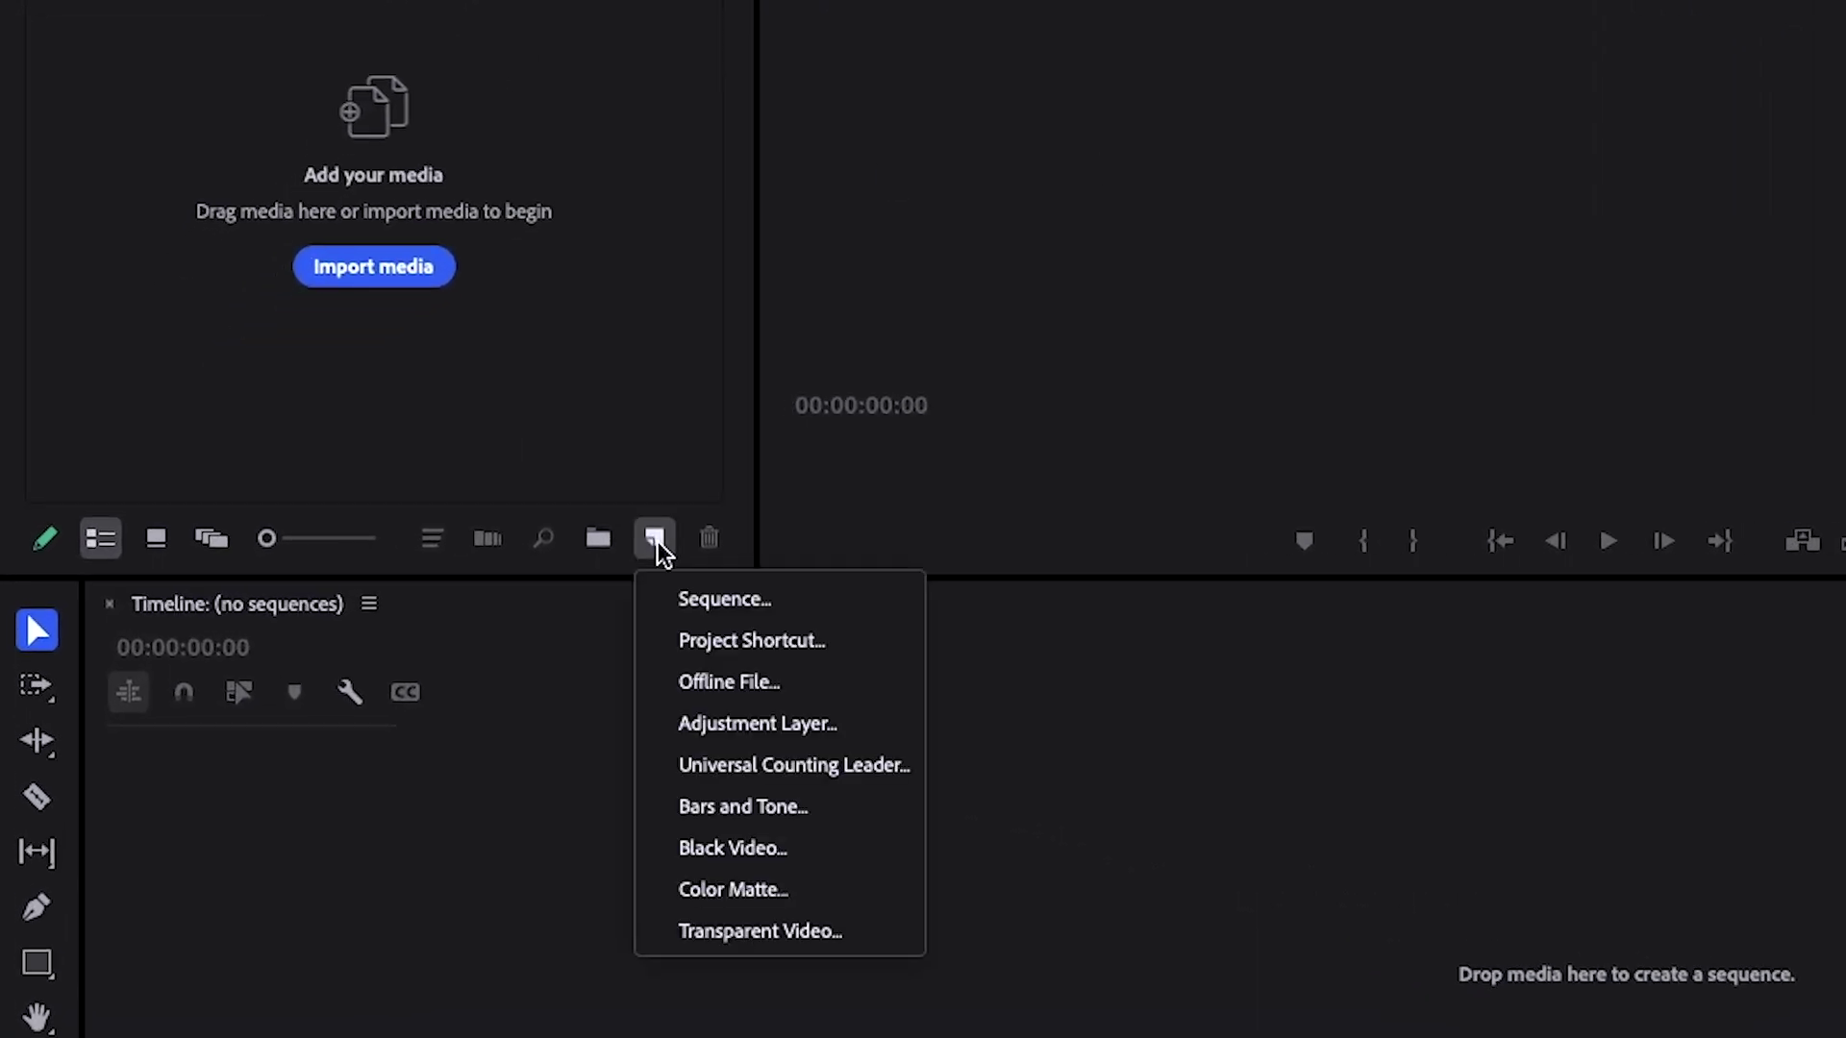
left_click(685, 600)
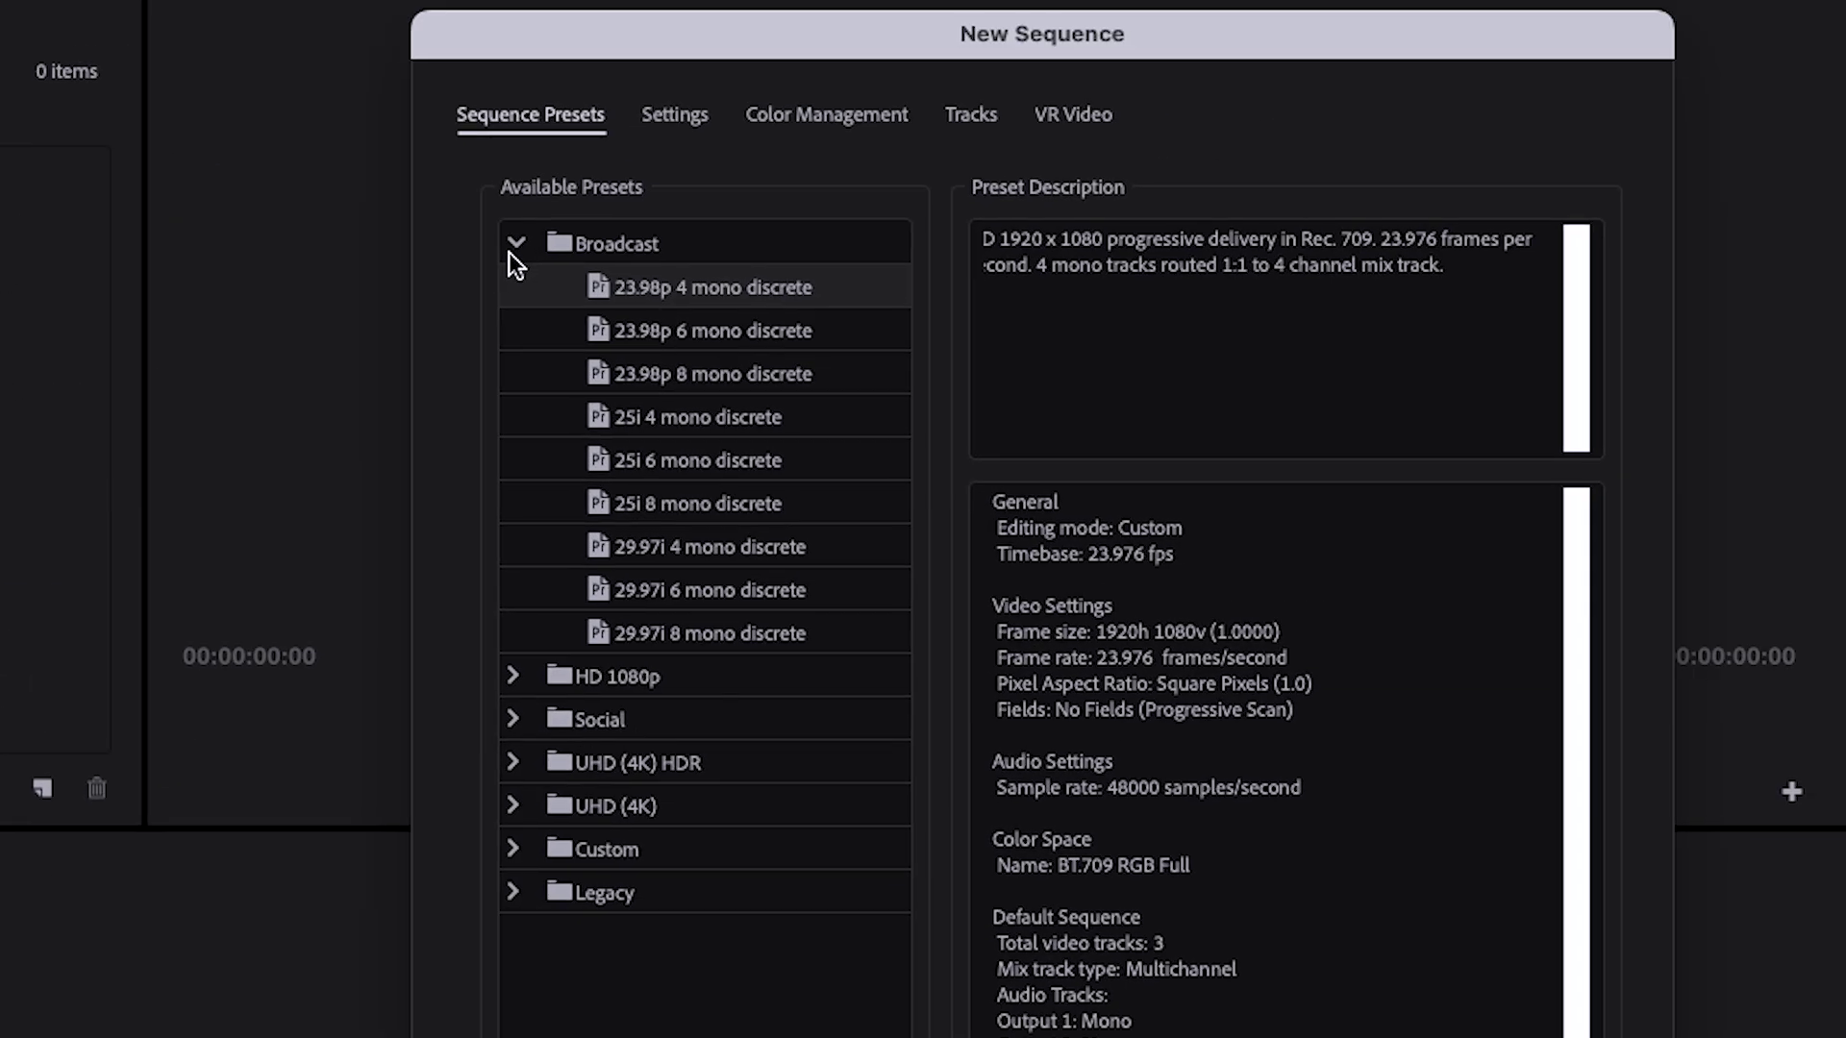
left_click(358, 307)
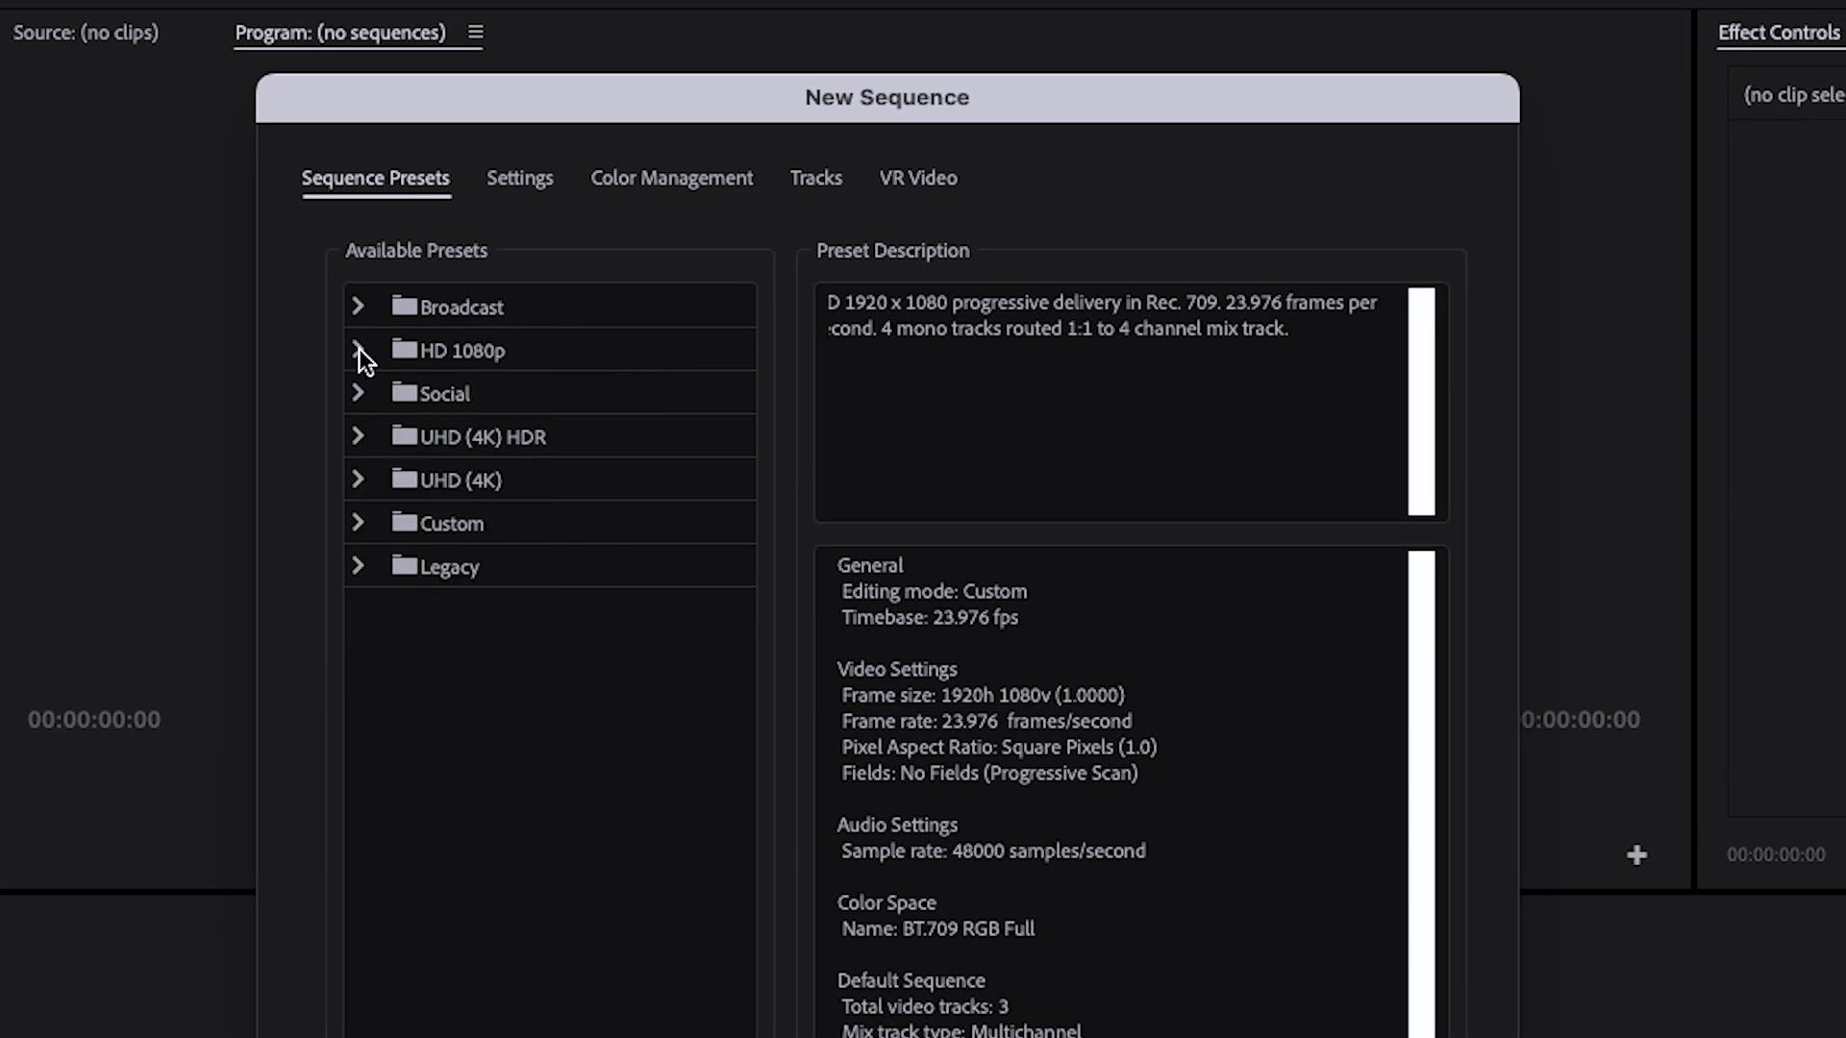
left_click(359, 349)
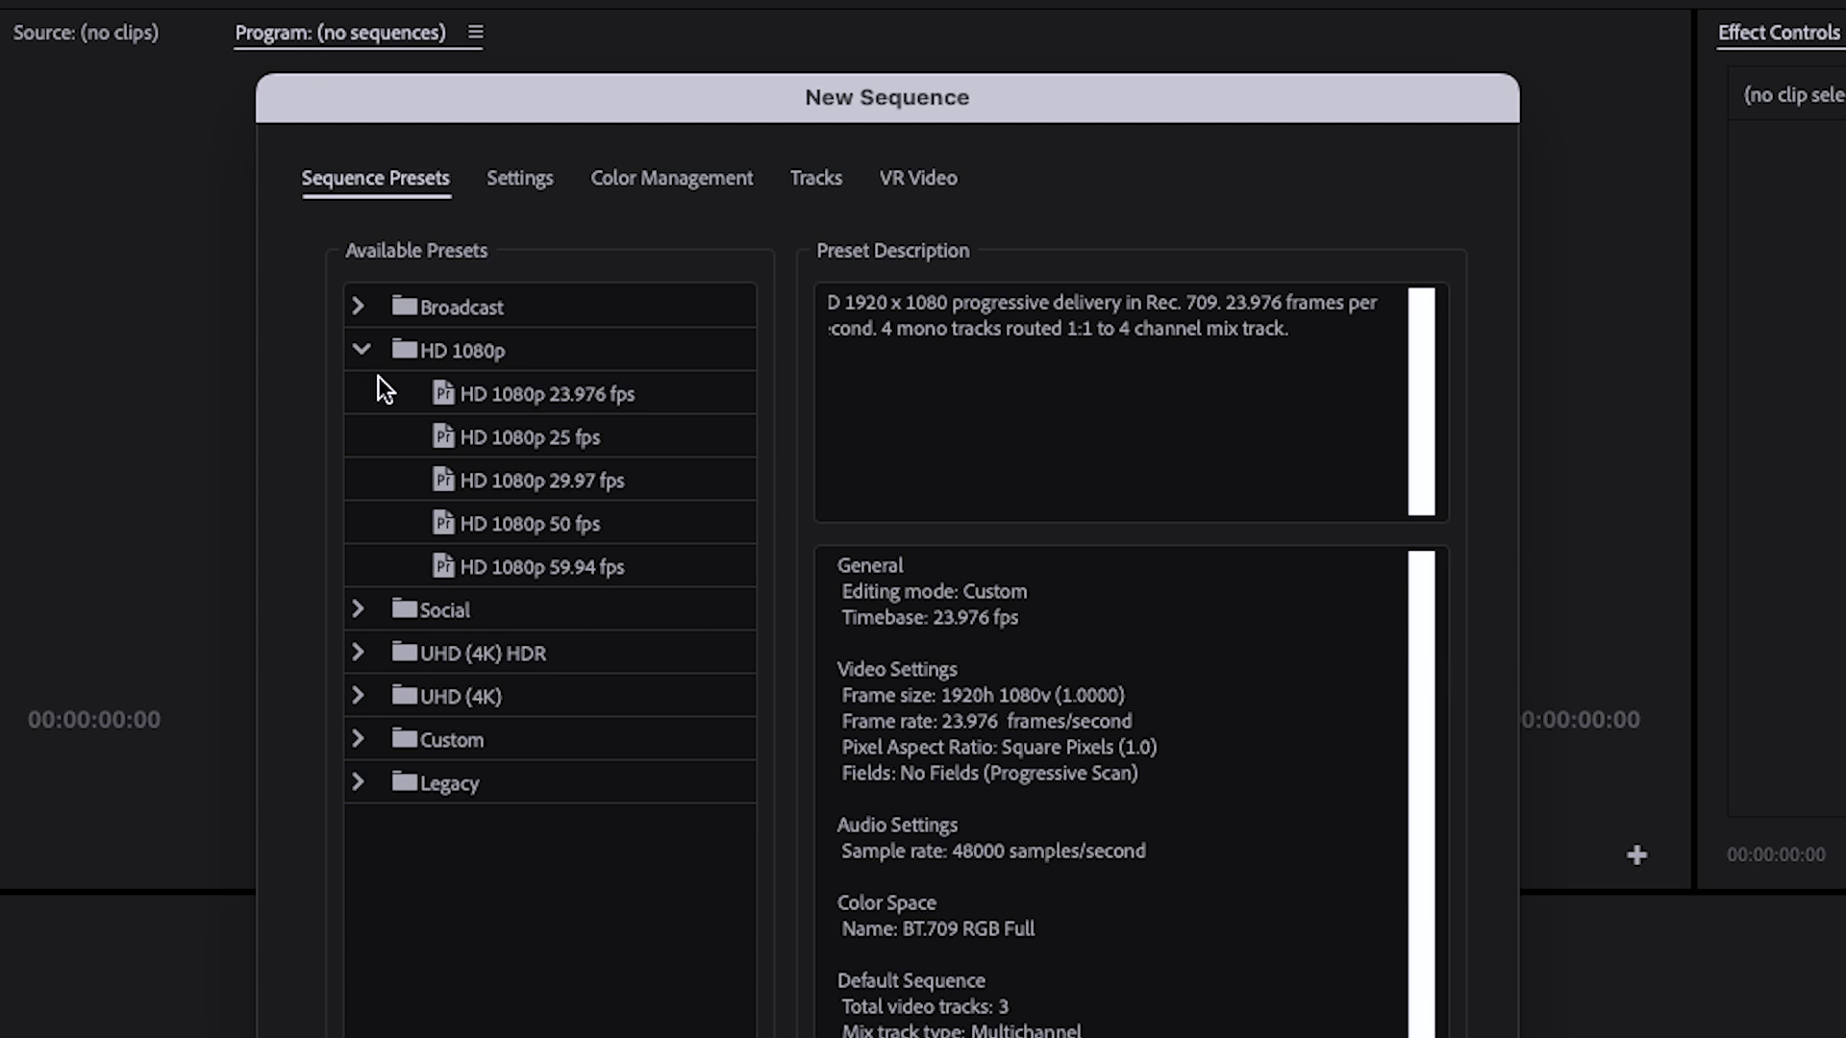
left_click(445, 397)
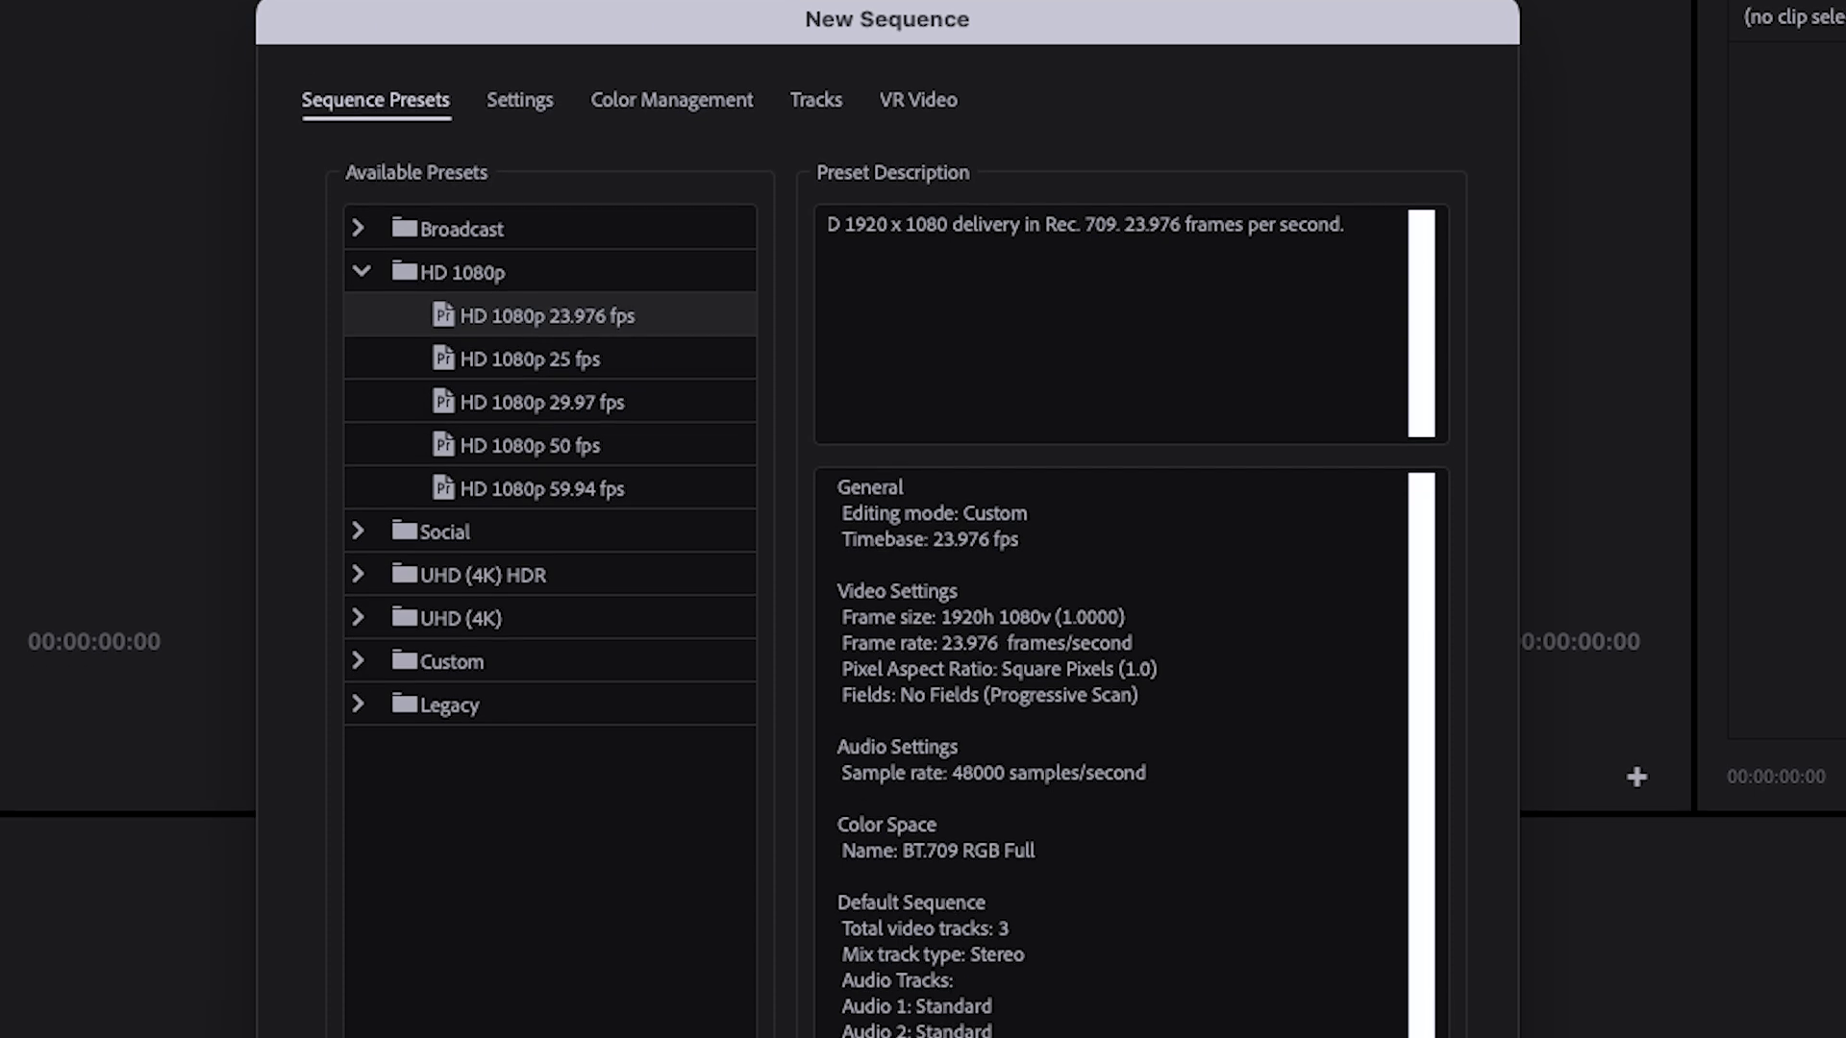
type("Tuto")
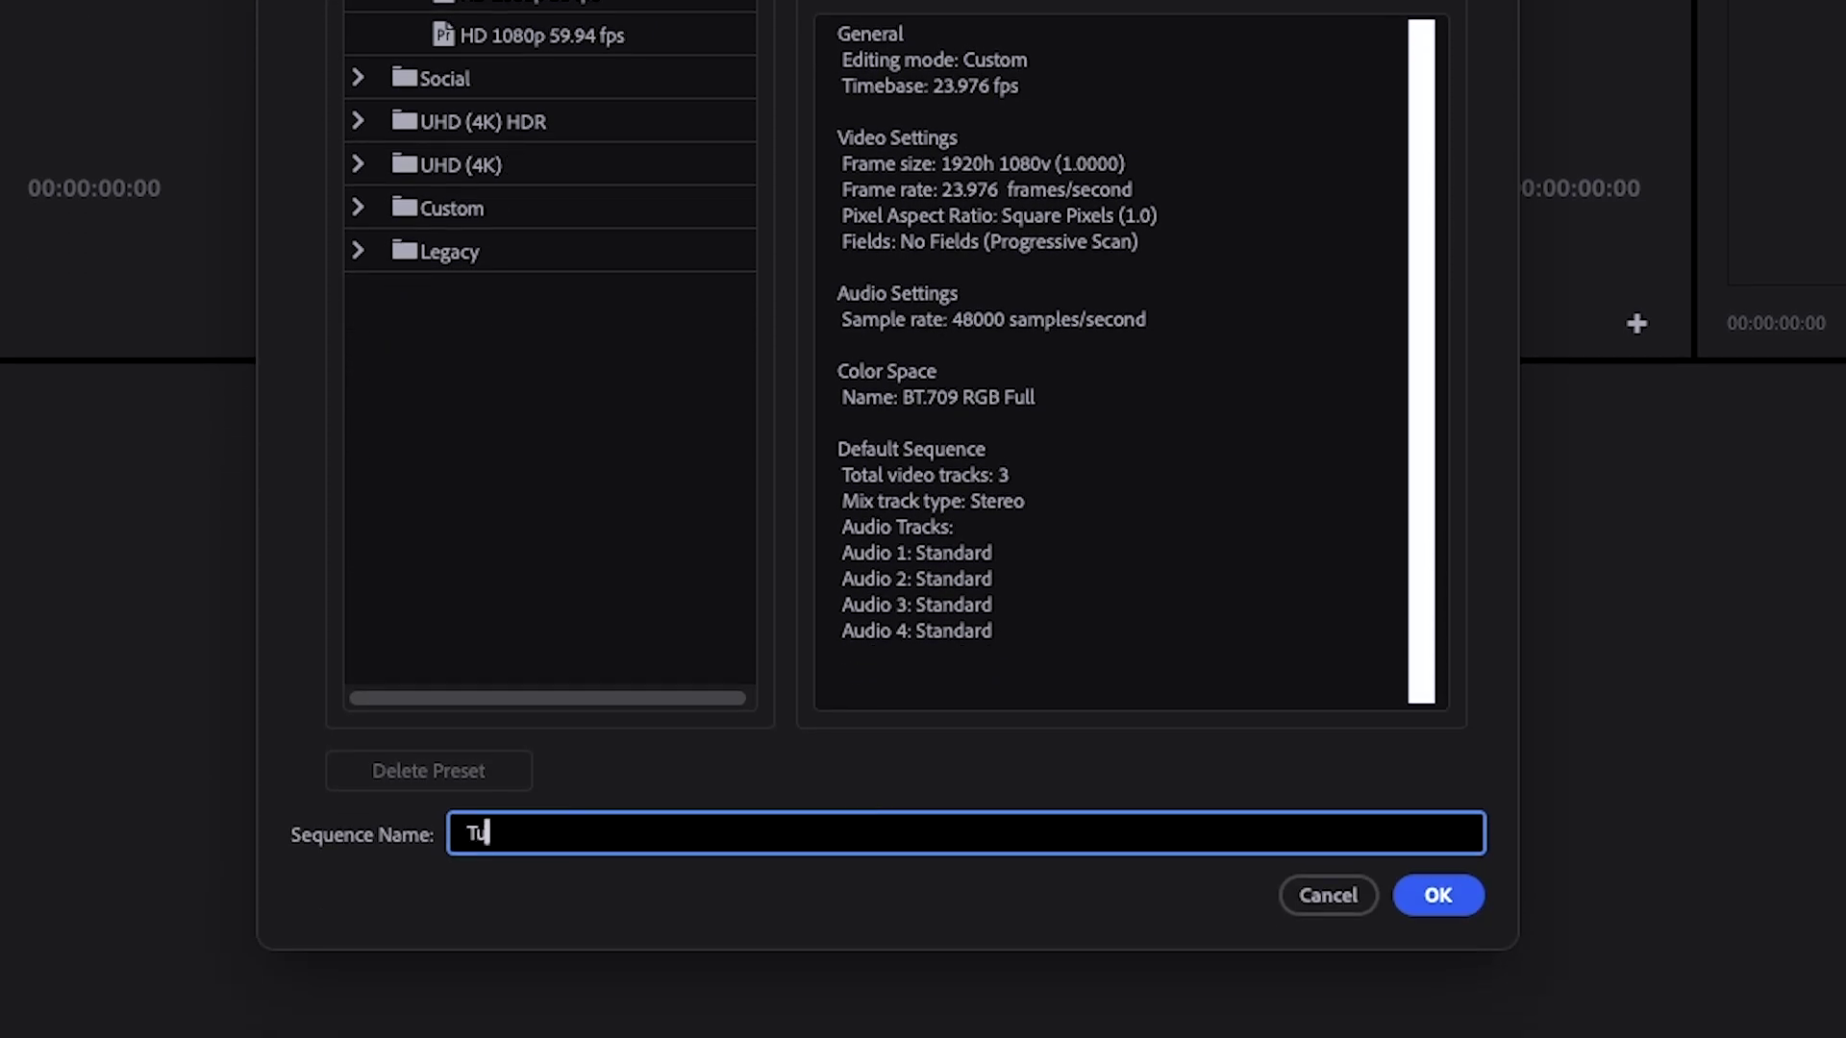
type("ria")
left_click(1432, 899)
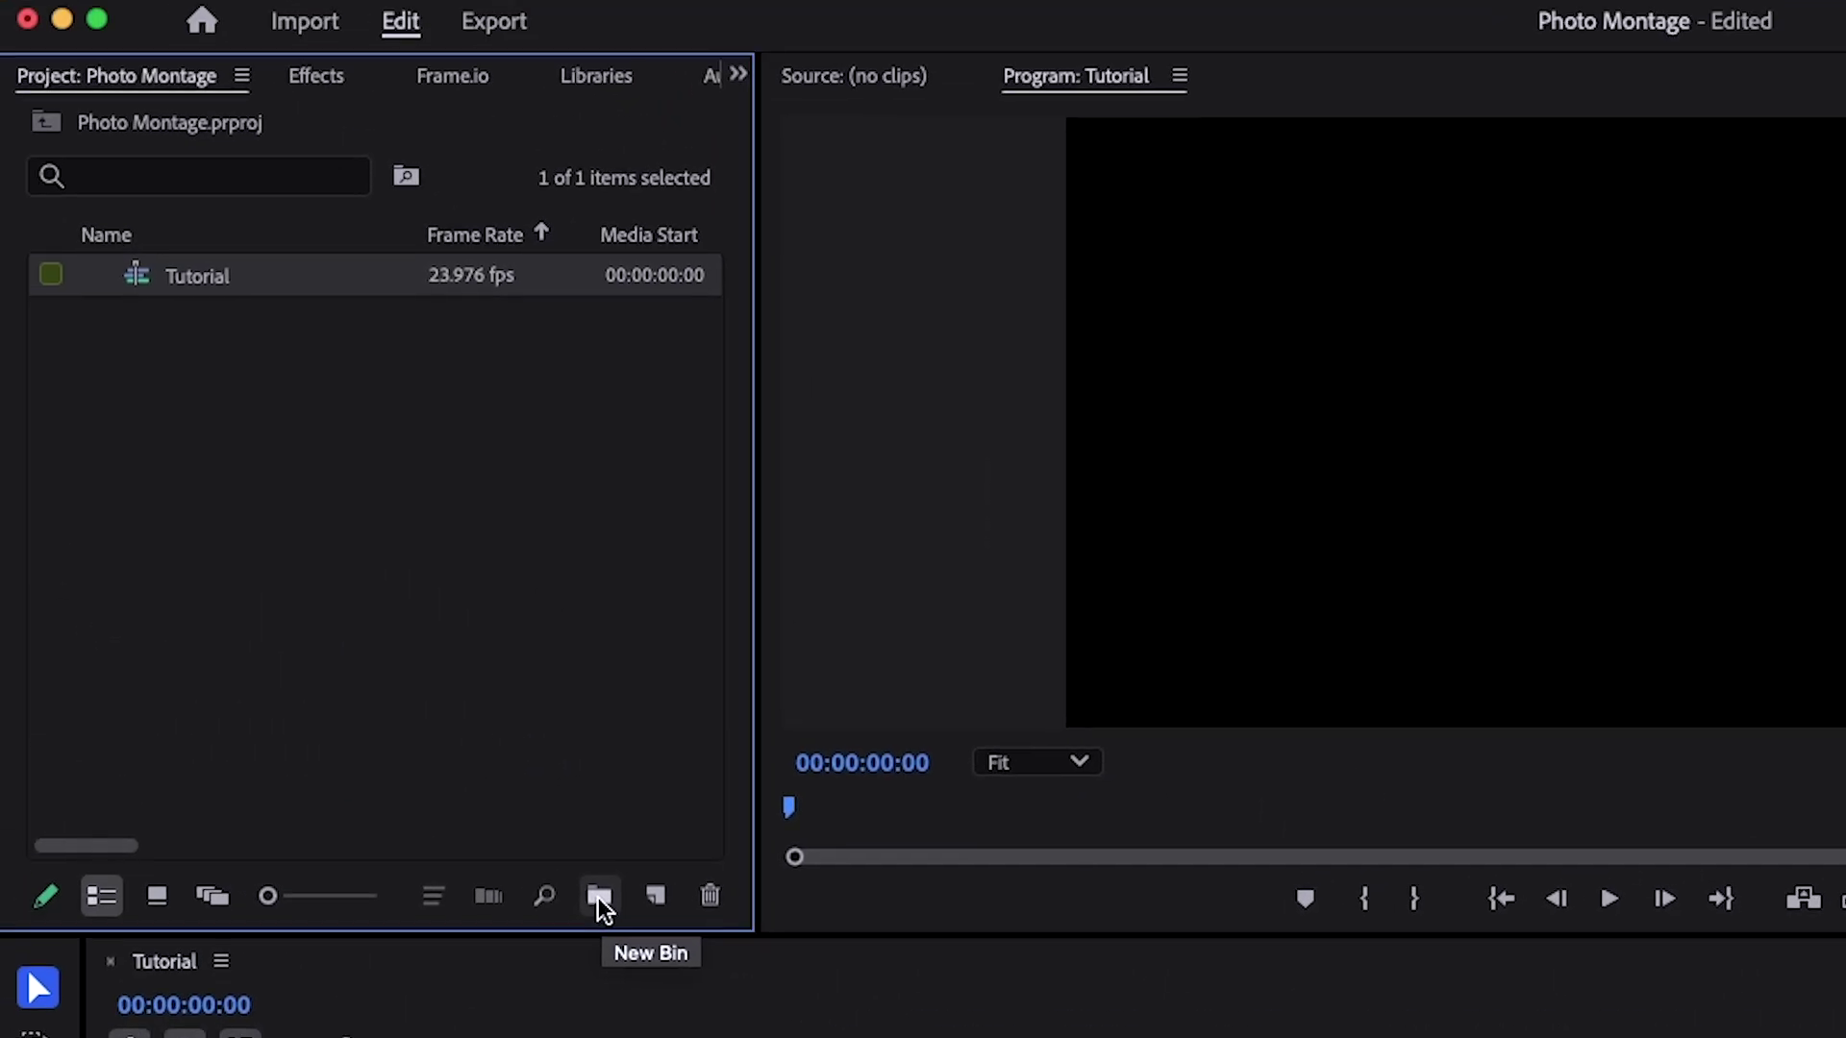
Create a new bin named Photos in the project.
left_click(598, 898)
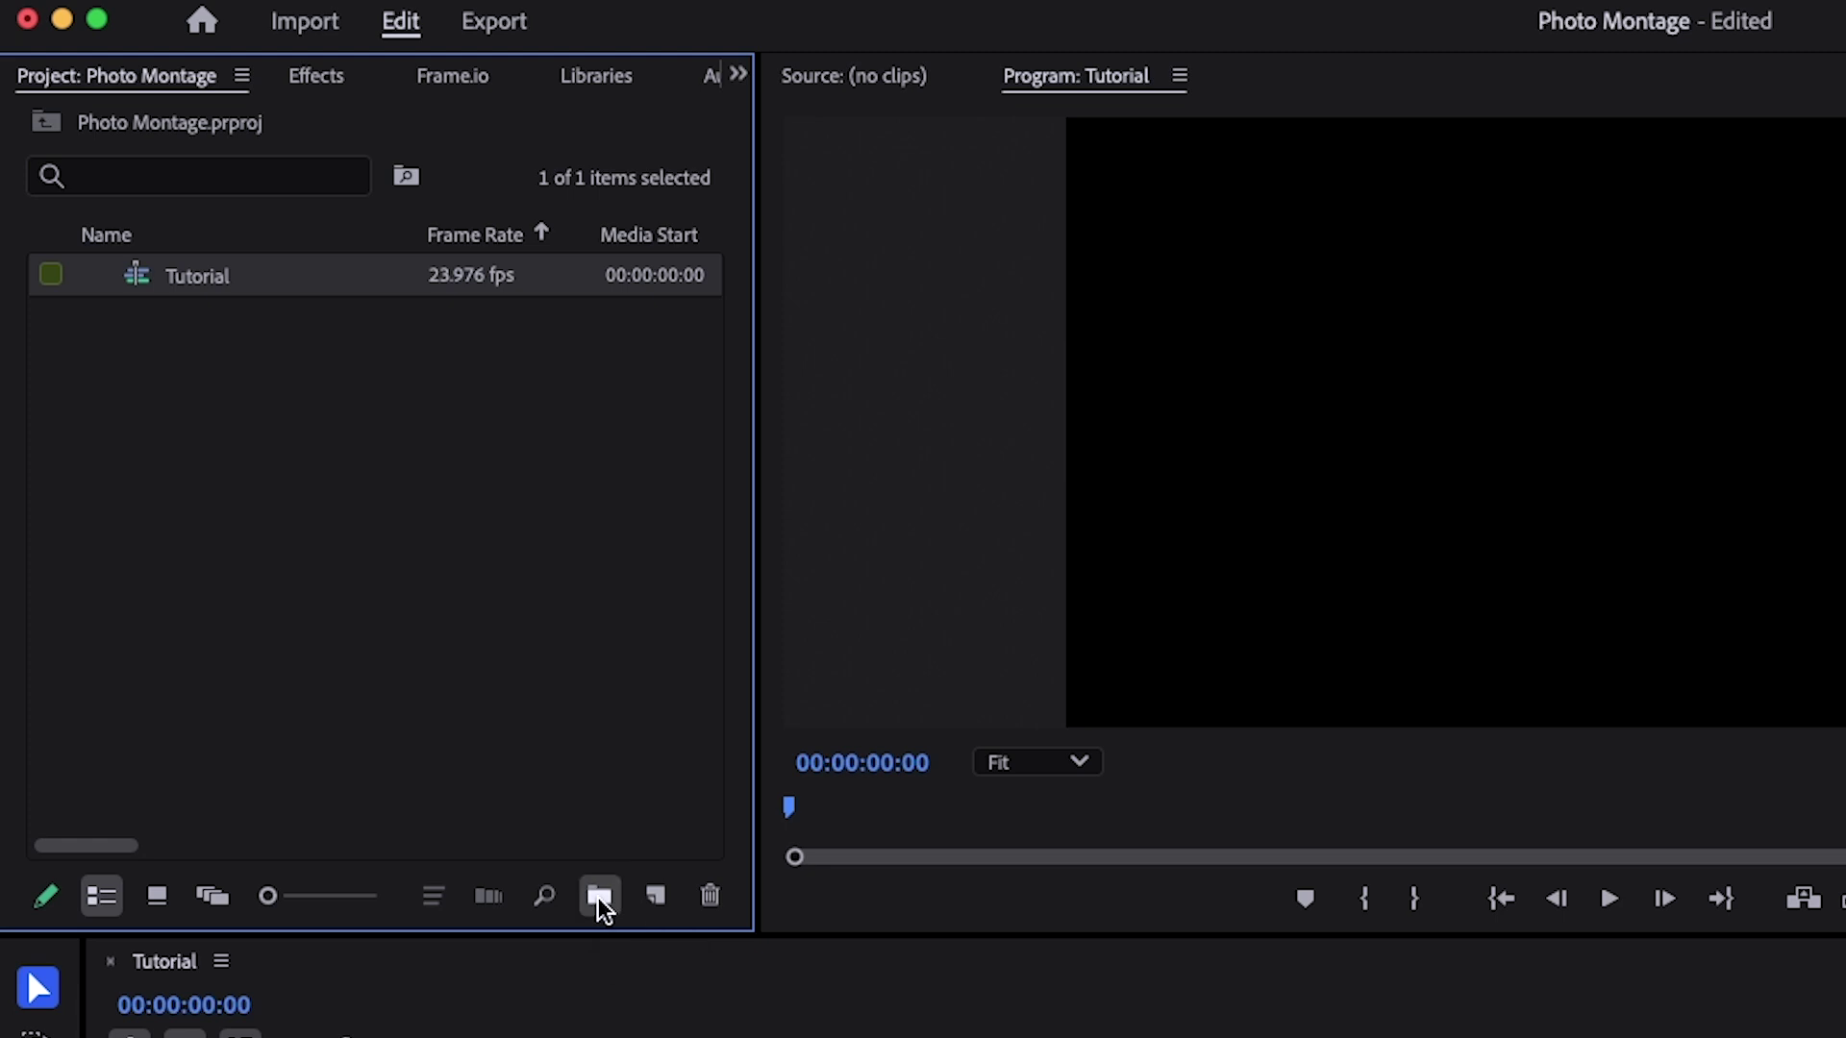
type("Photos")
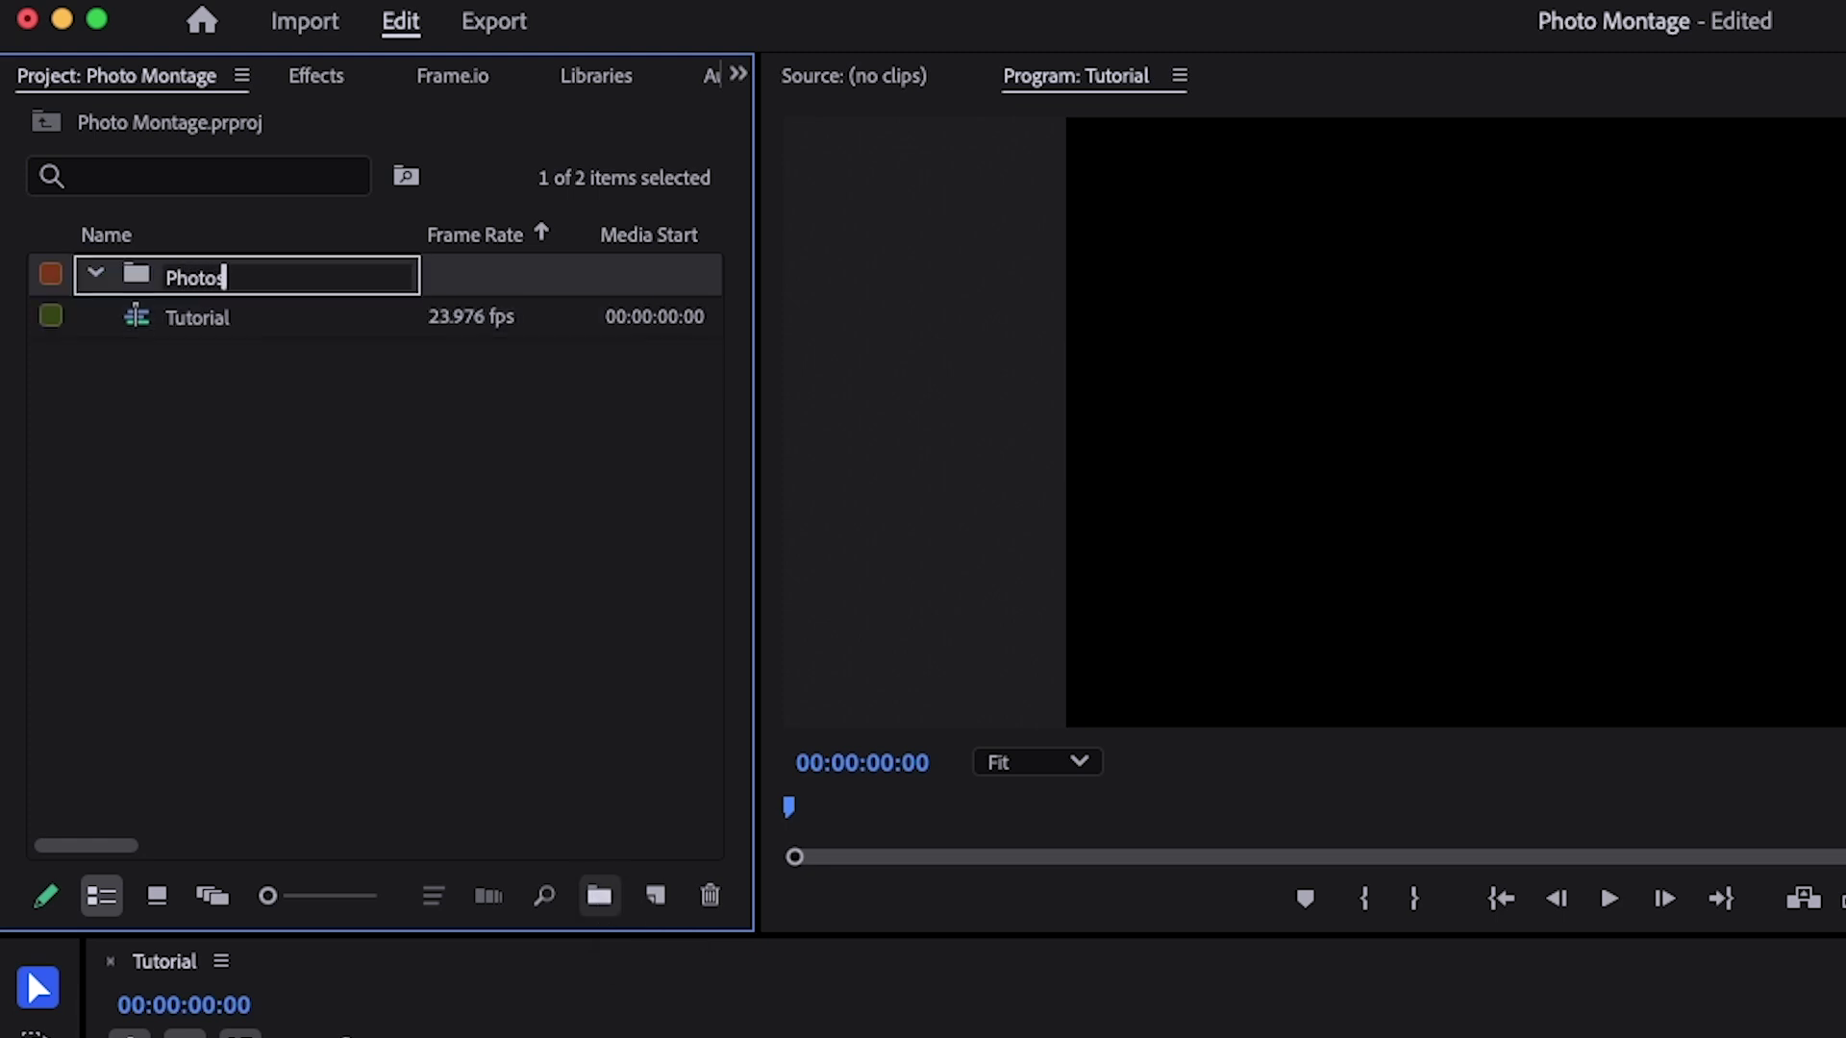
key("Tab")
Import all the JPEG photos from the Footage/broll folder into the Photos bin.
left_click(138, 273)
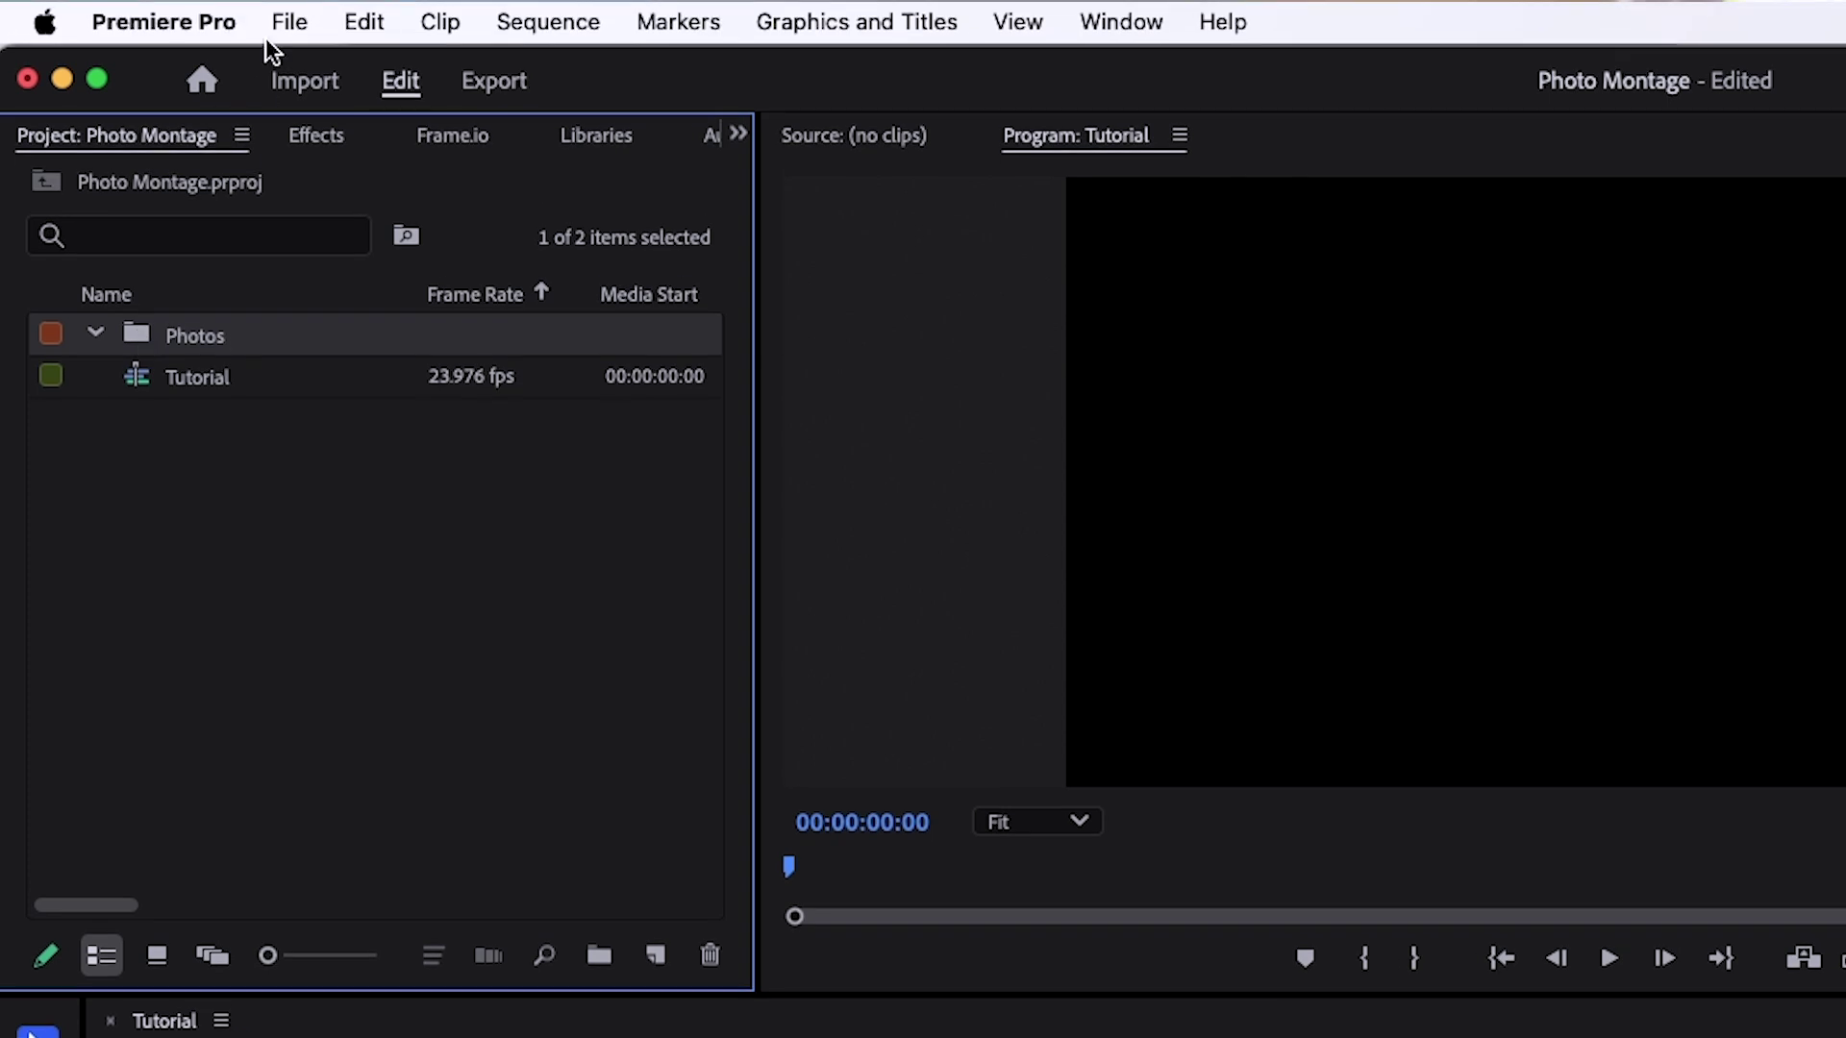
left_click(291, 21)
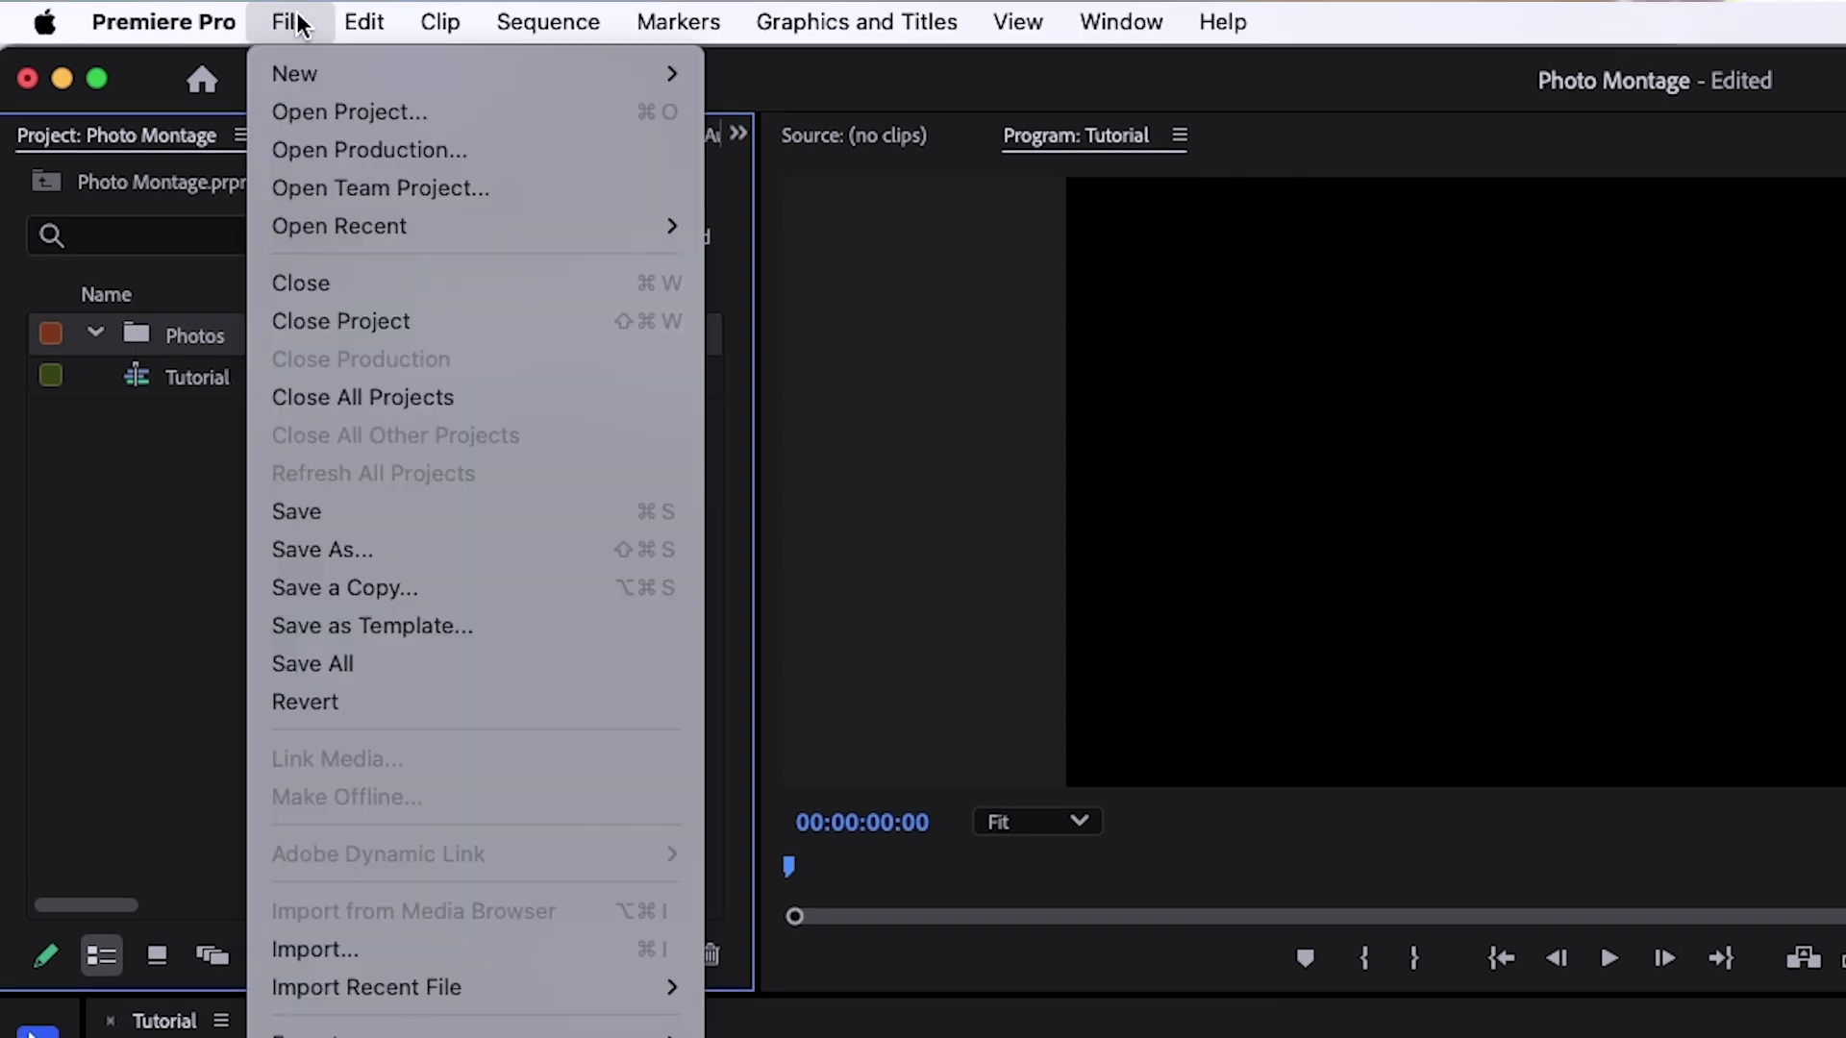
left_click(304, 950)
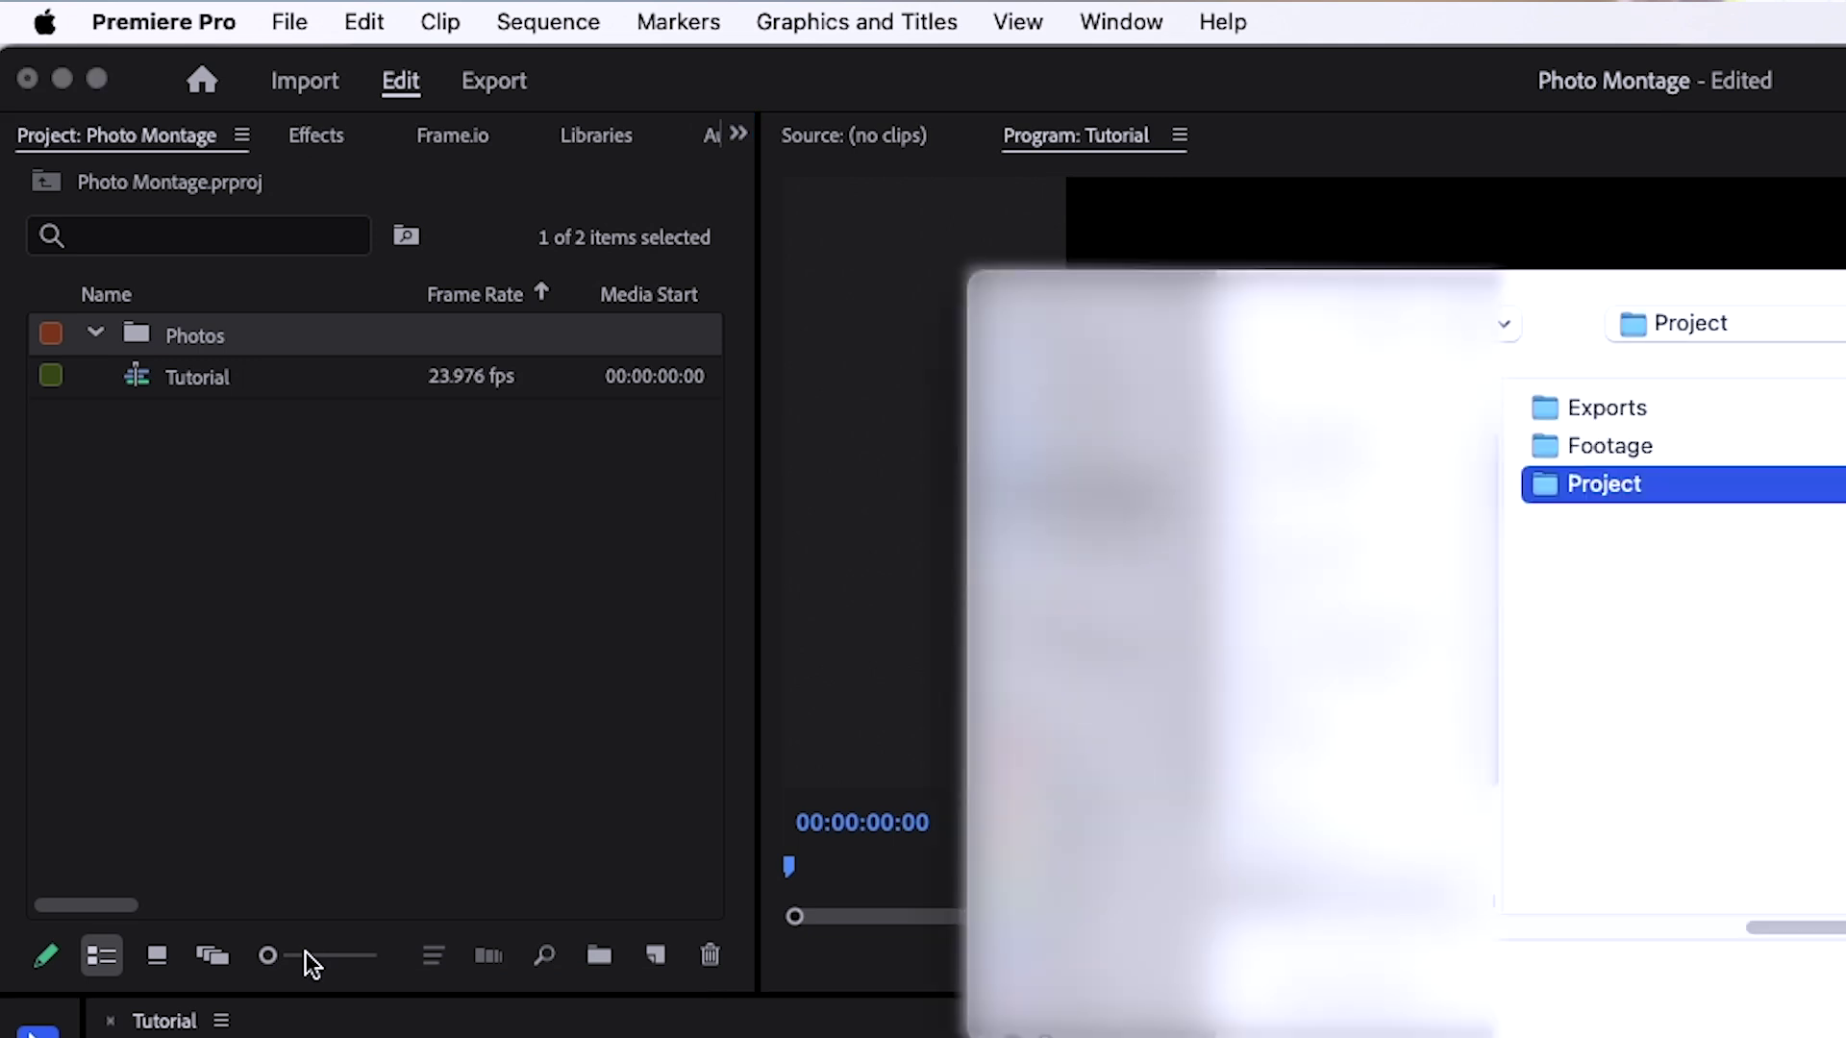
left_click(1772, 446)
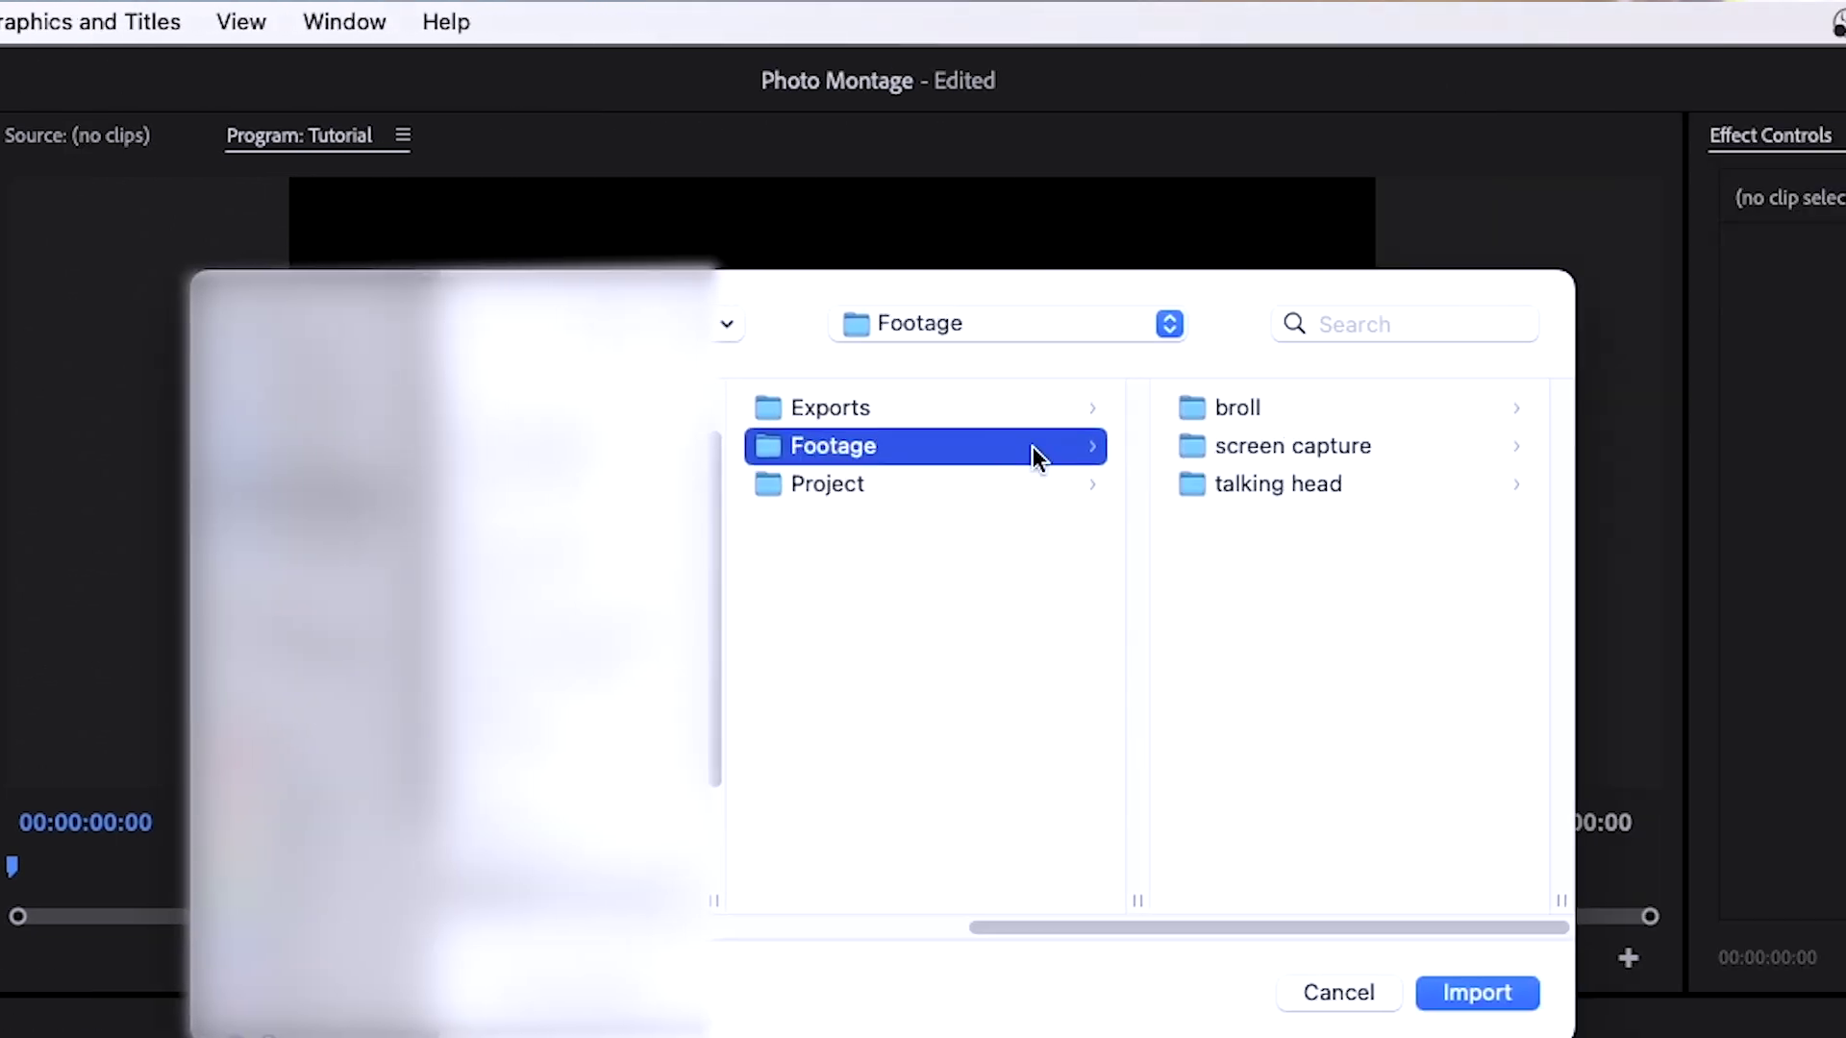
left_click(1222, 407)
left_click(1221, 407)
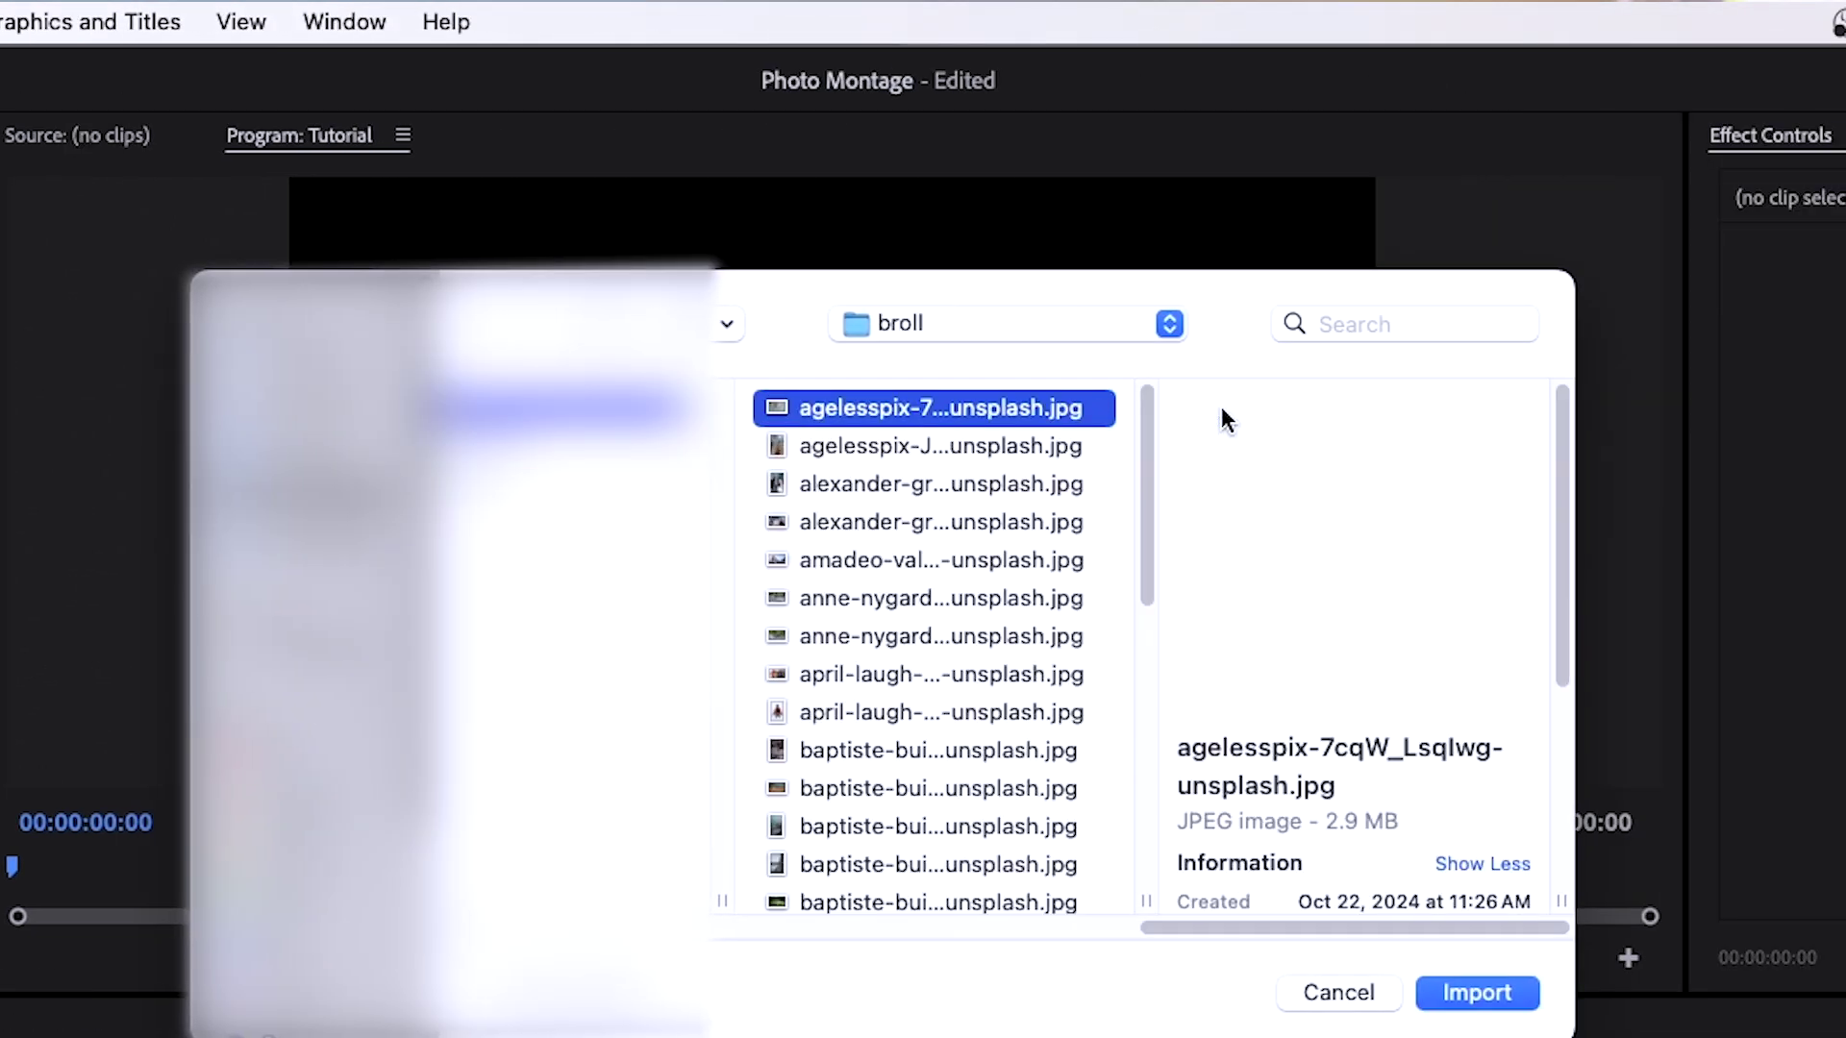
scroll(837, 761, "down", 10)
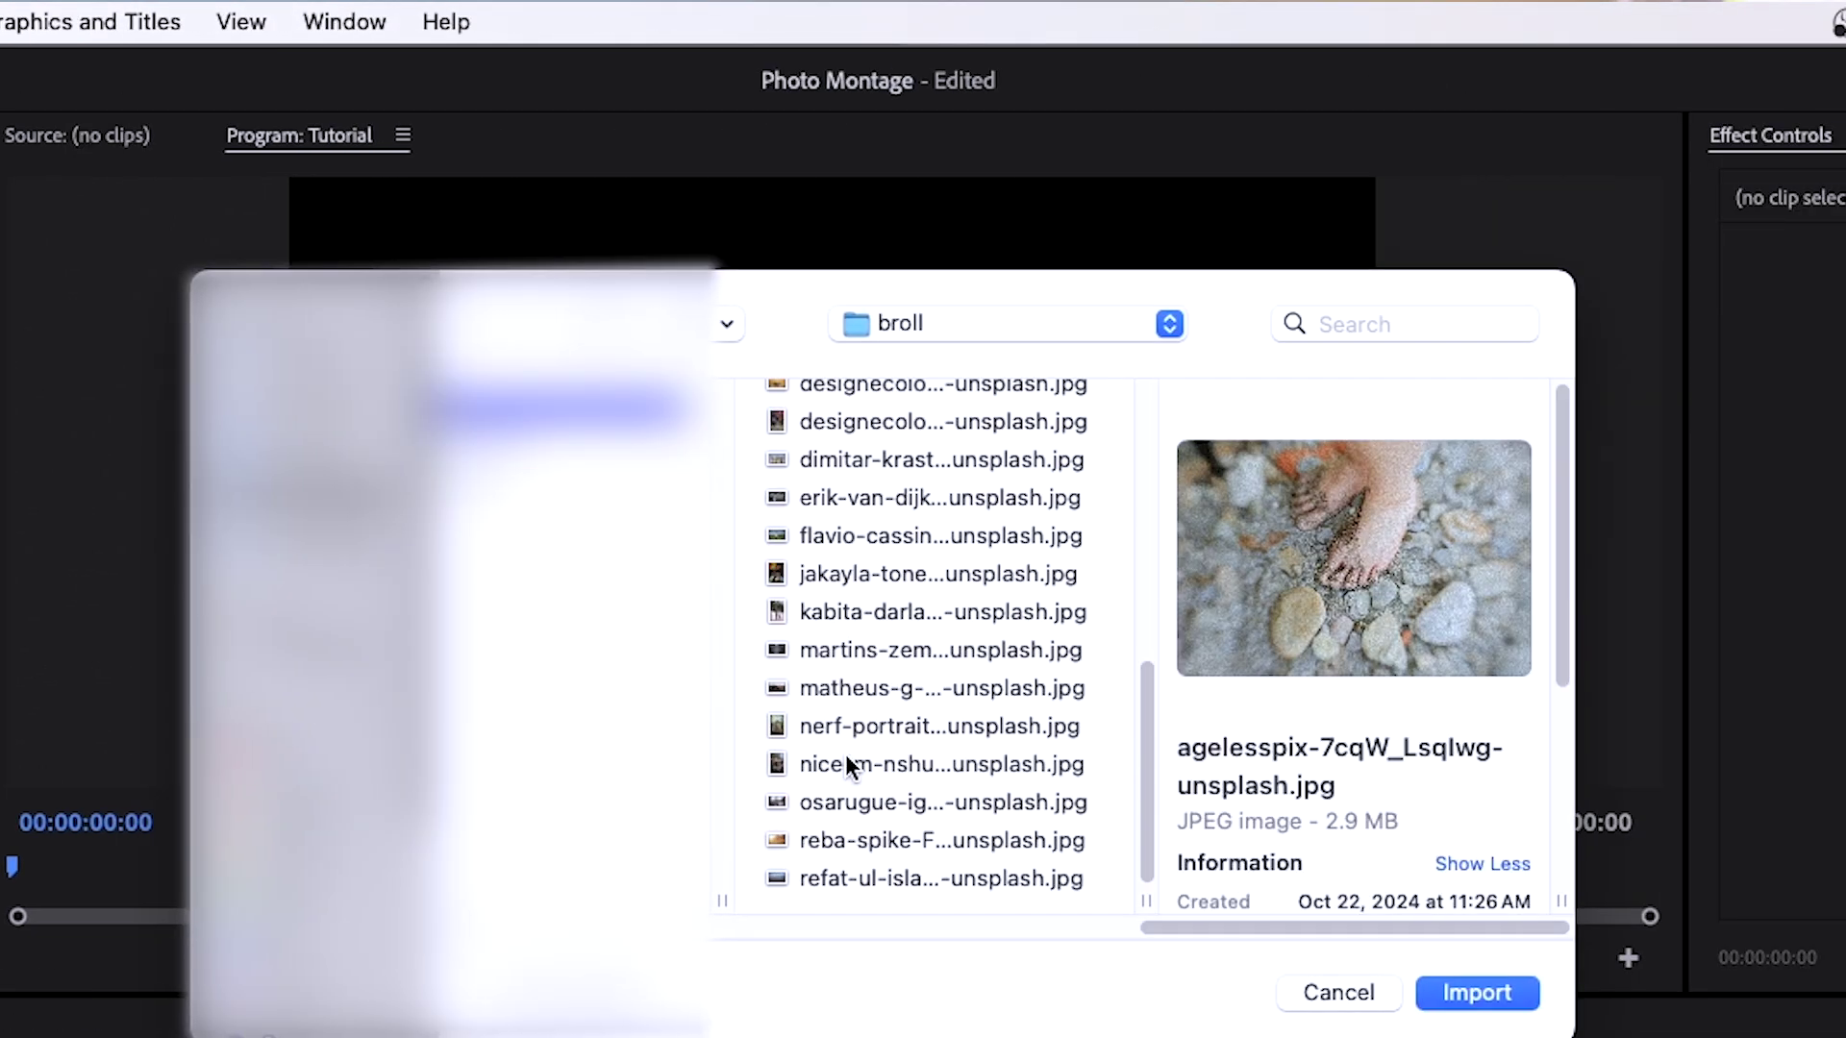
left_click(862, 877, "shift")
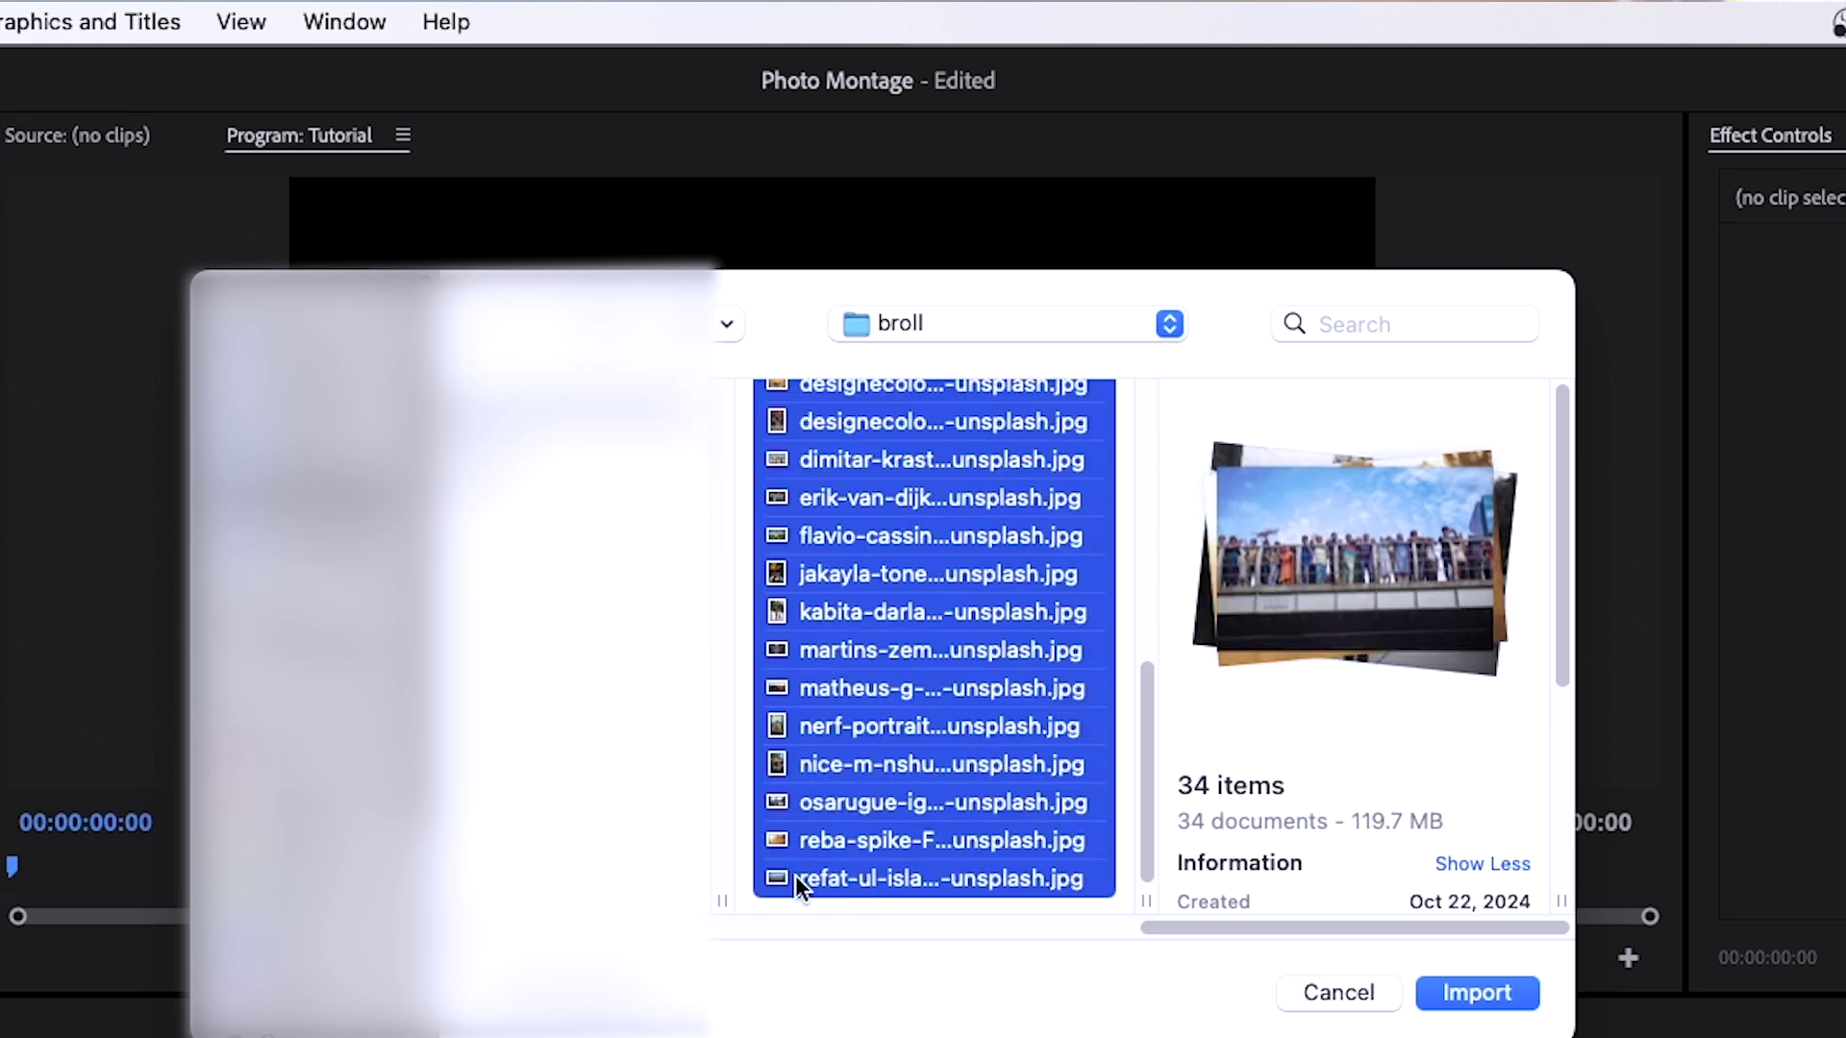
left_click(1471, 1009)
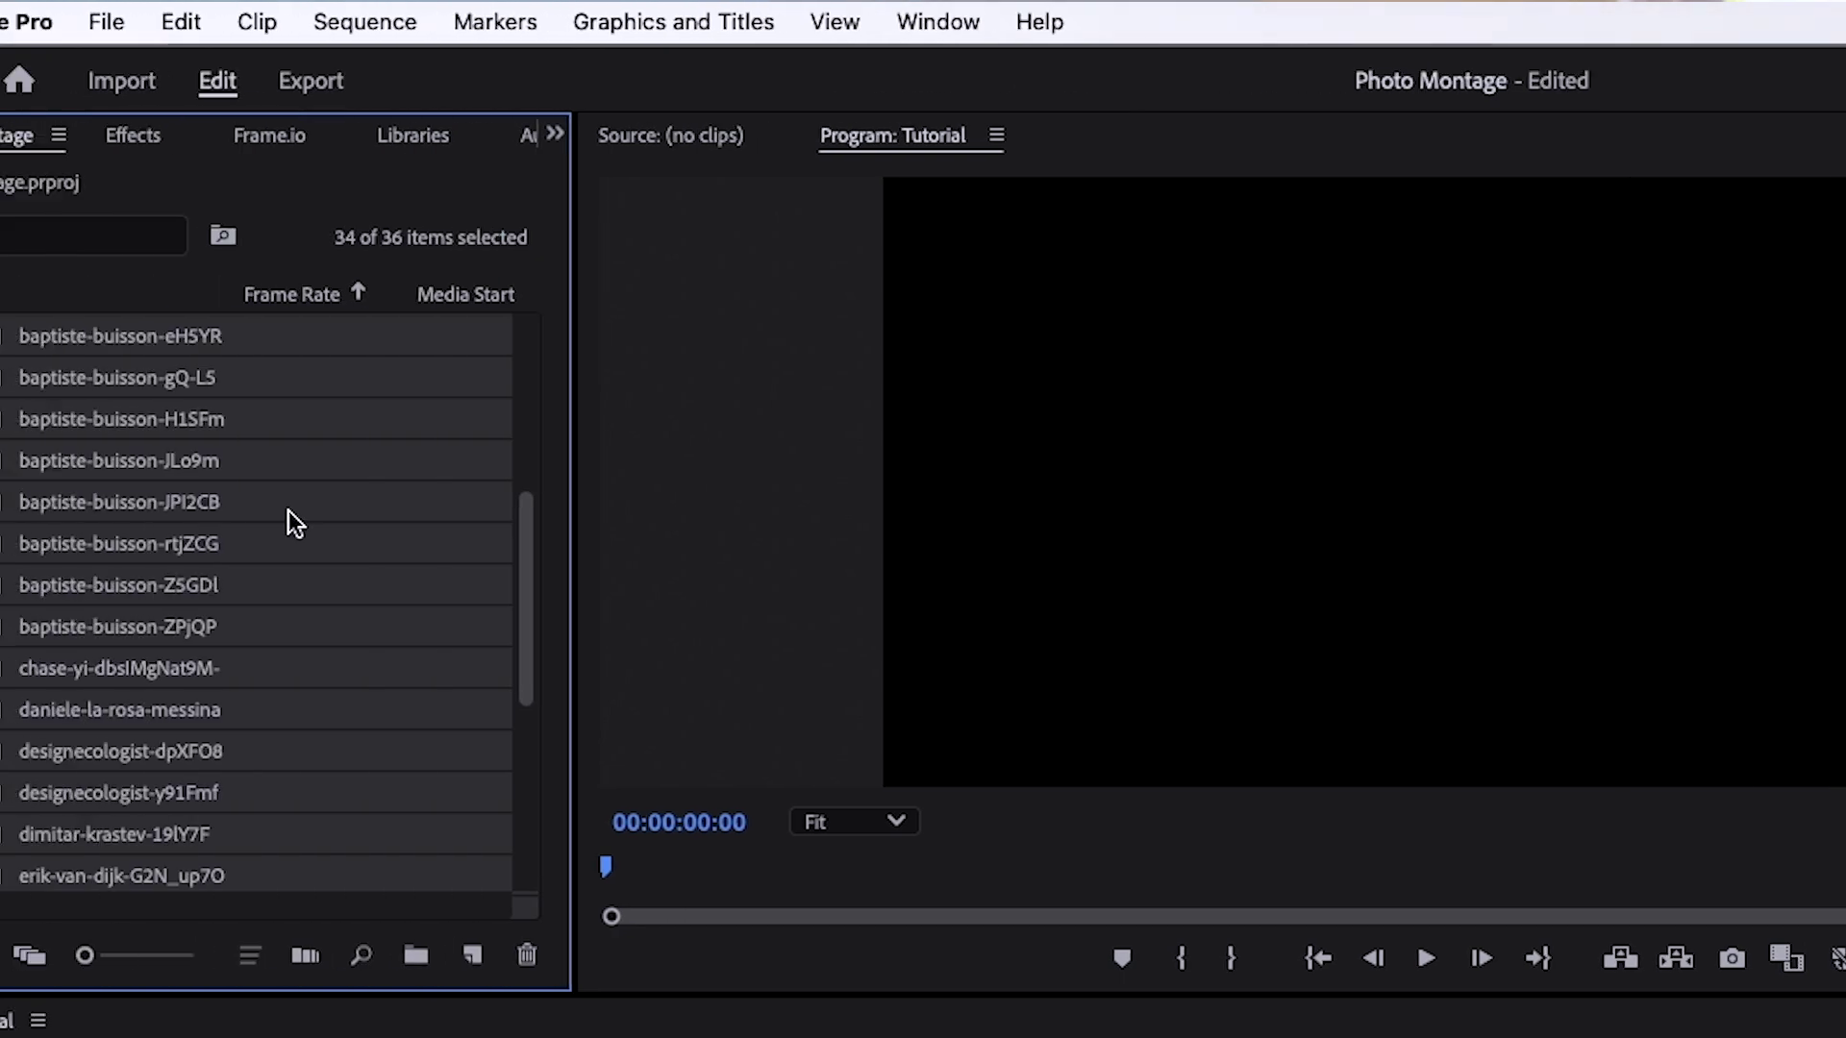
Open the Photos bin in icon view and maximize it to show the imported pictures as thumbnails.
scroll(288, 511, "up", 5)
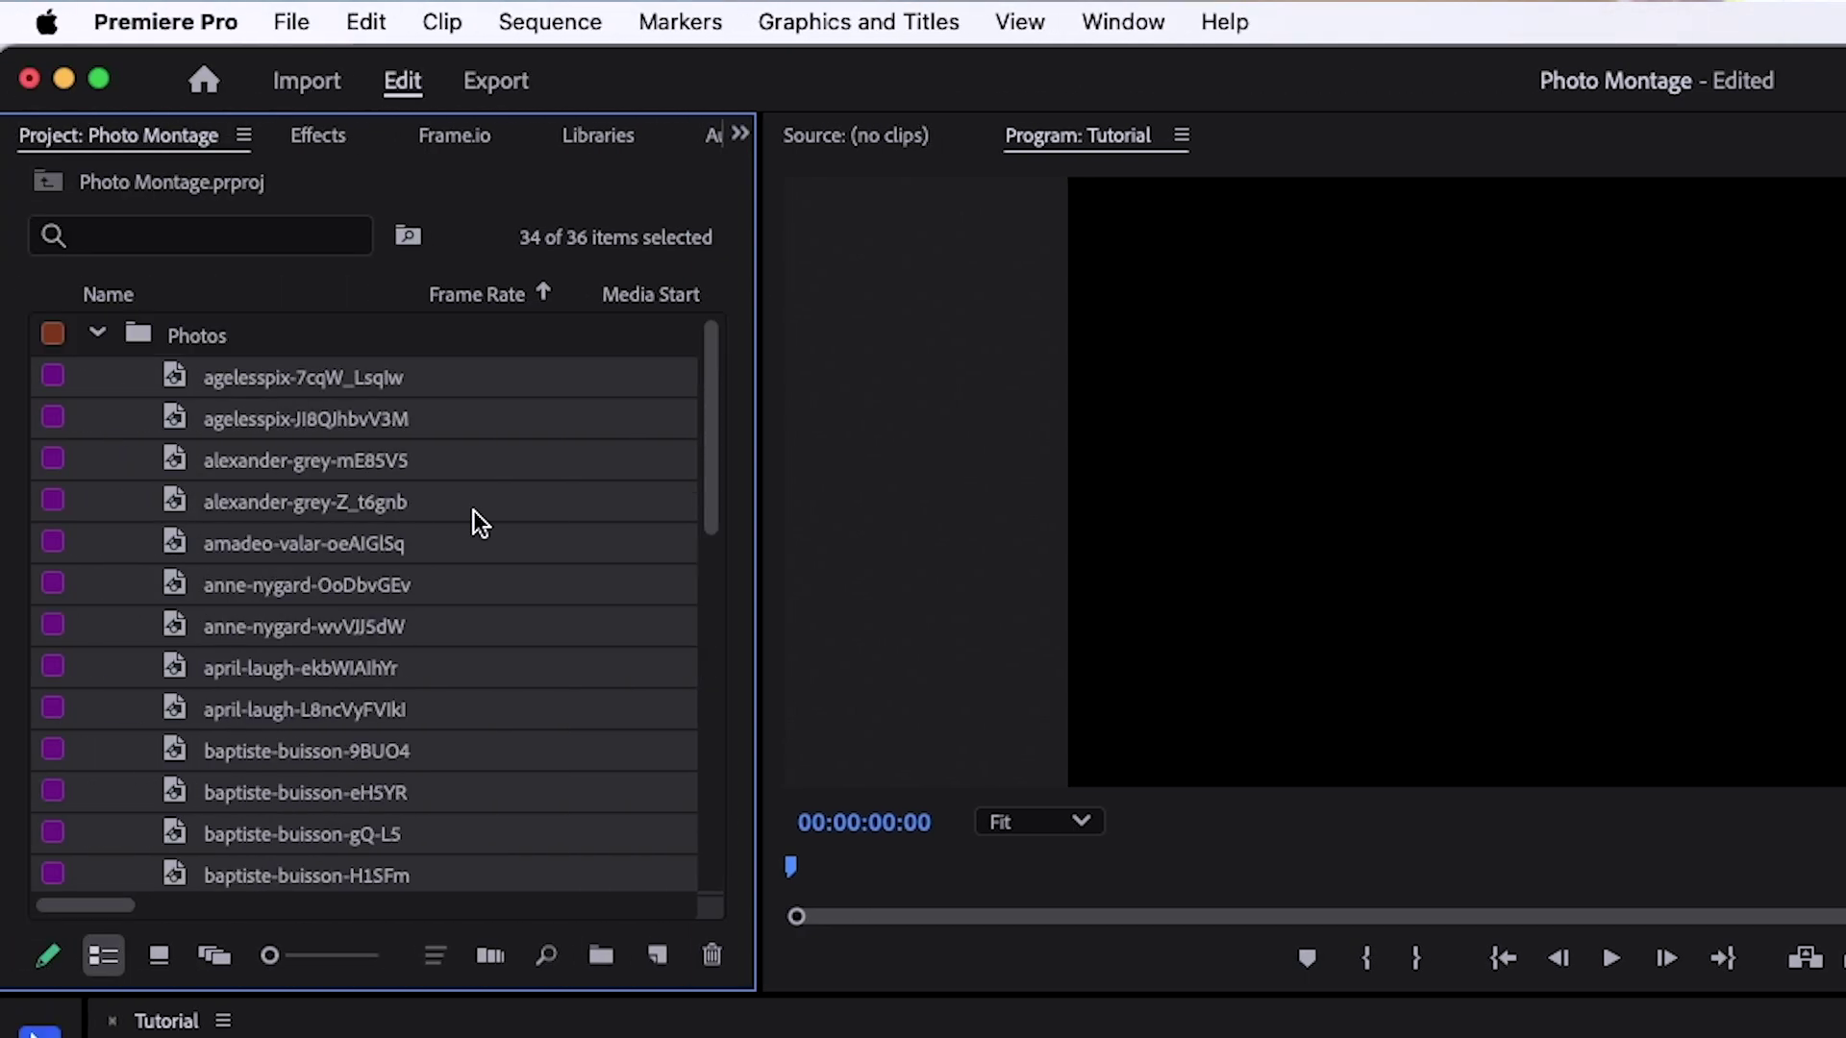
left_click(178, 377)
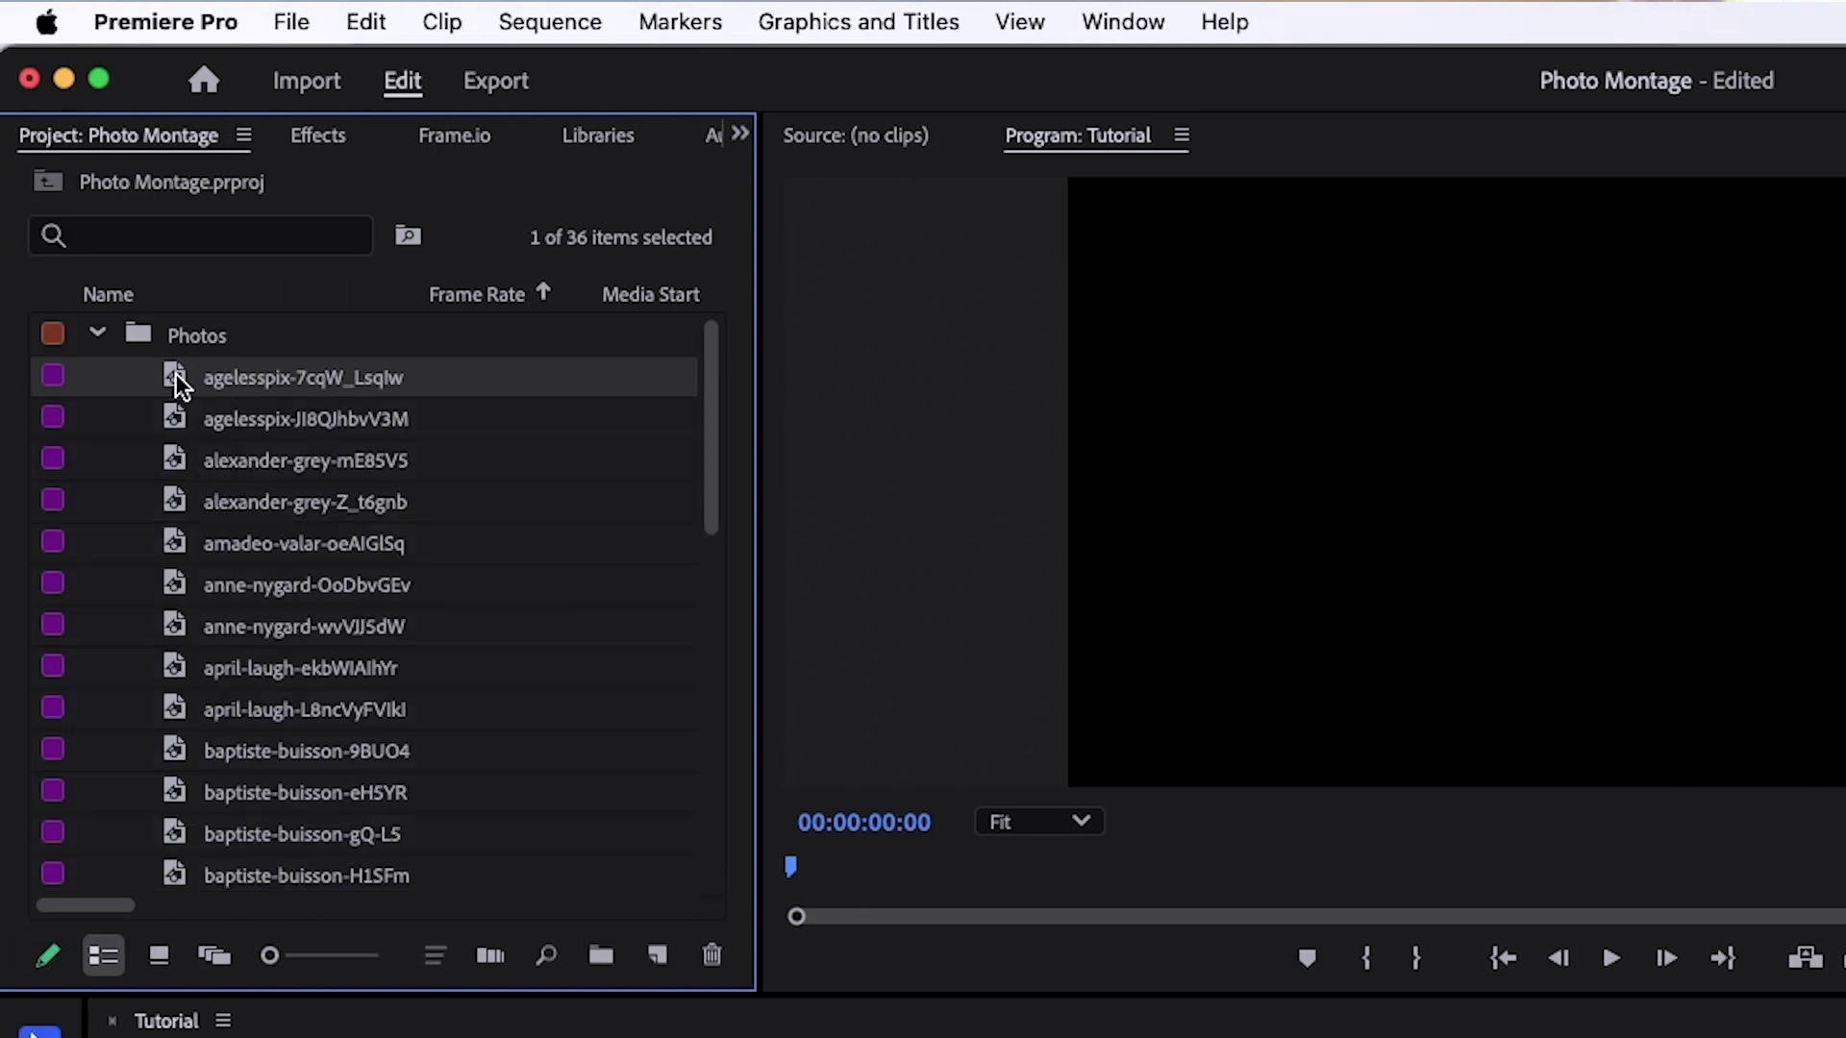
left_click(133, 337)
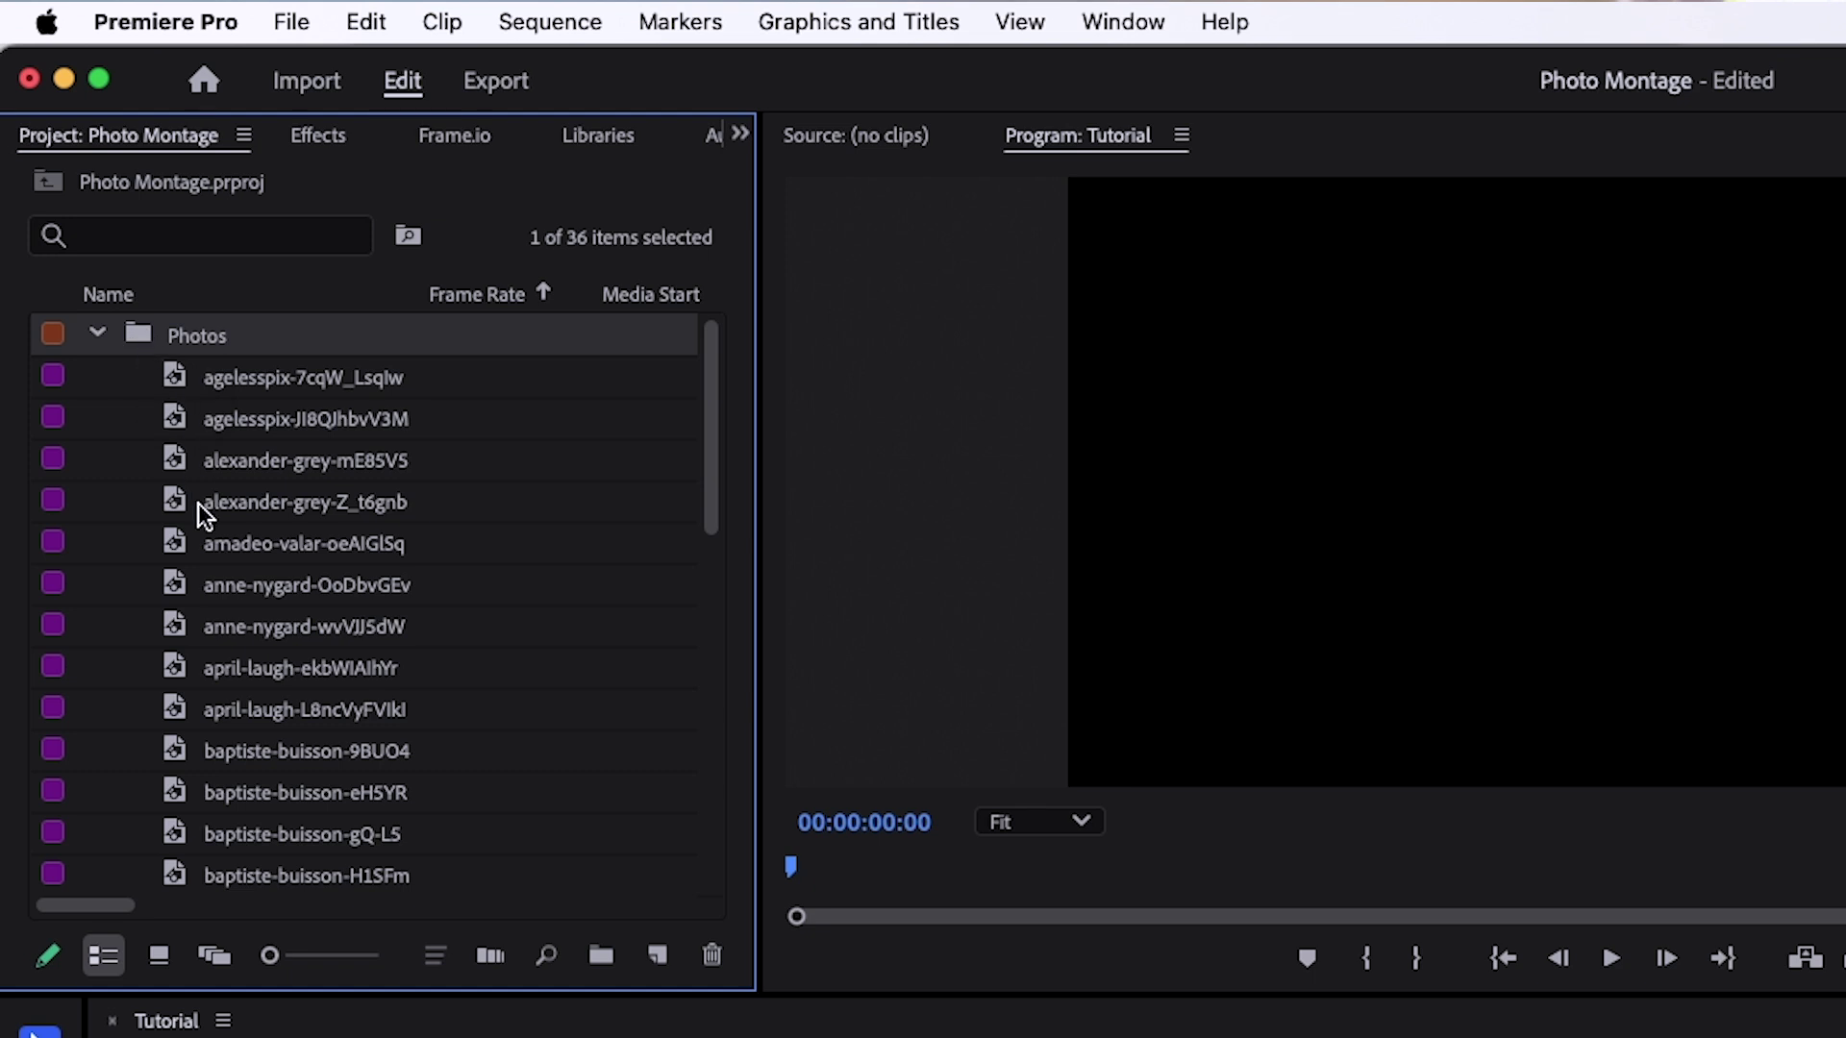
left_click(160, 957)
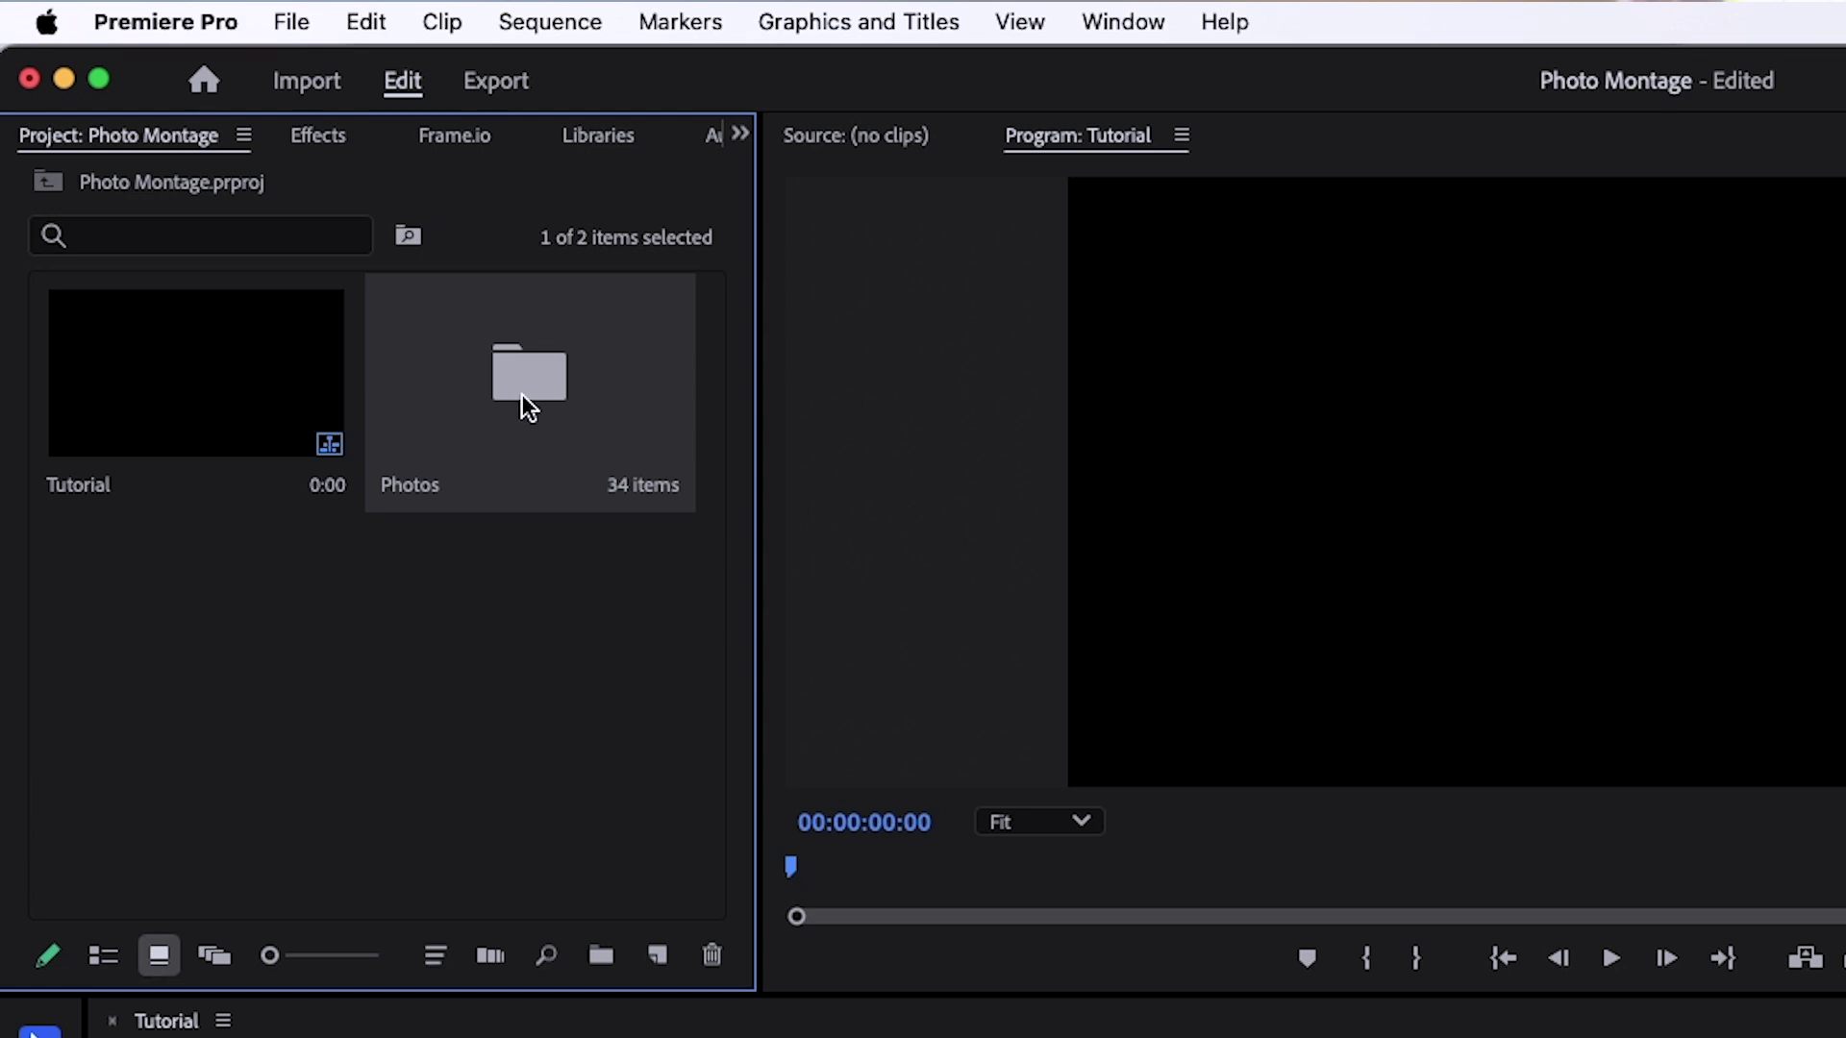
double_click(523, 394)
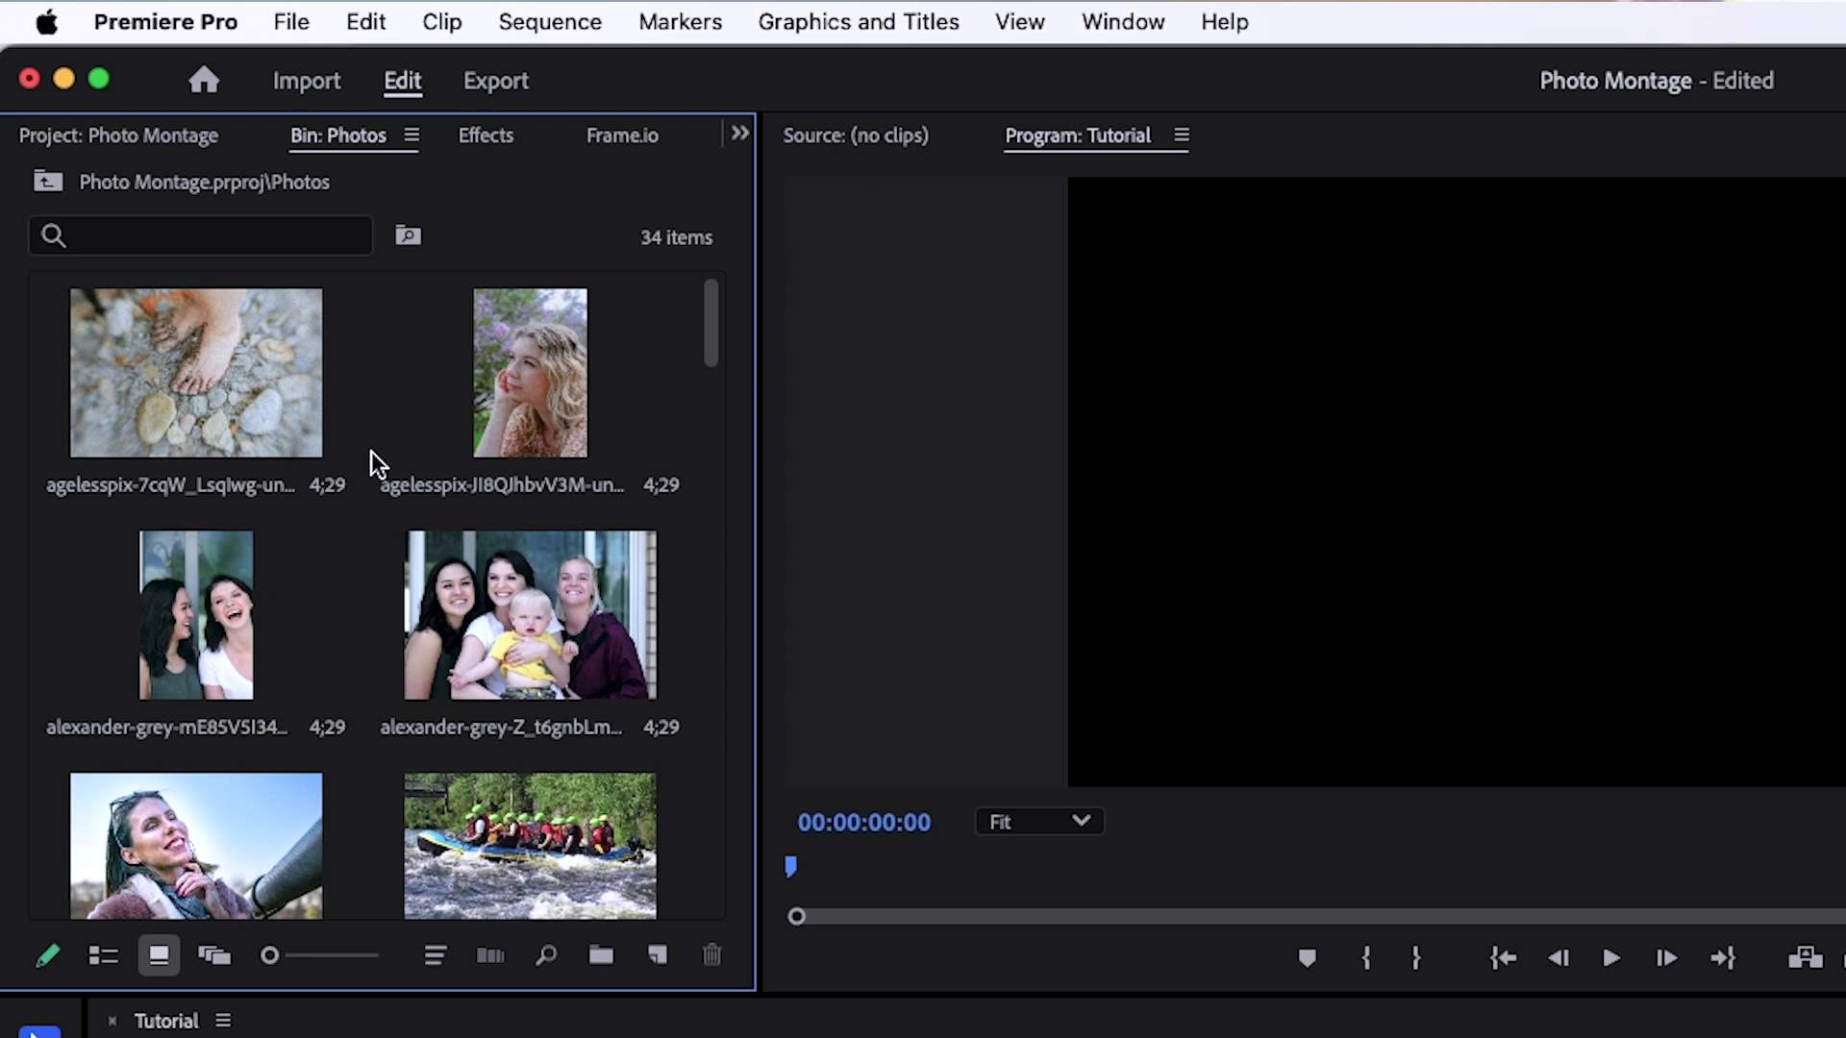
key("grave")
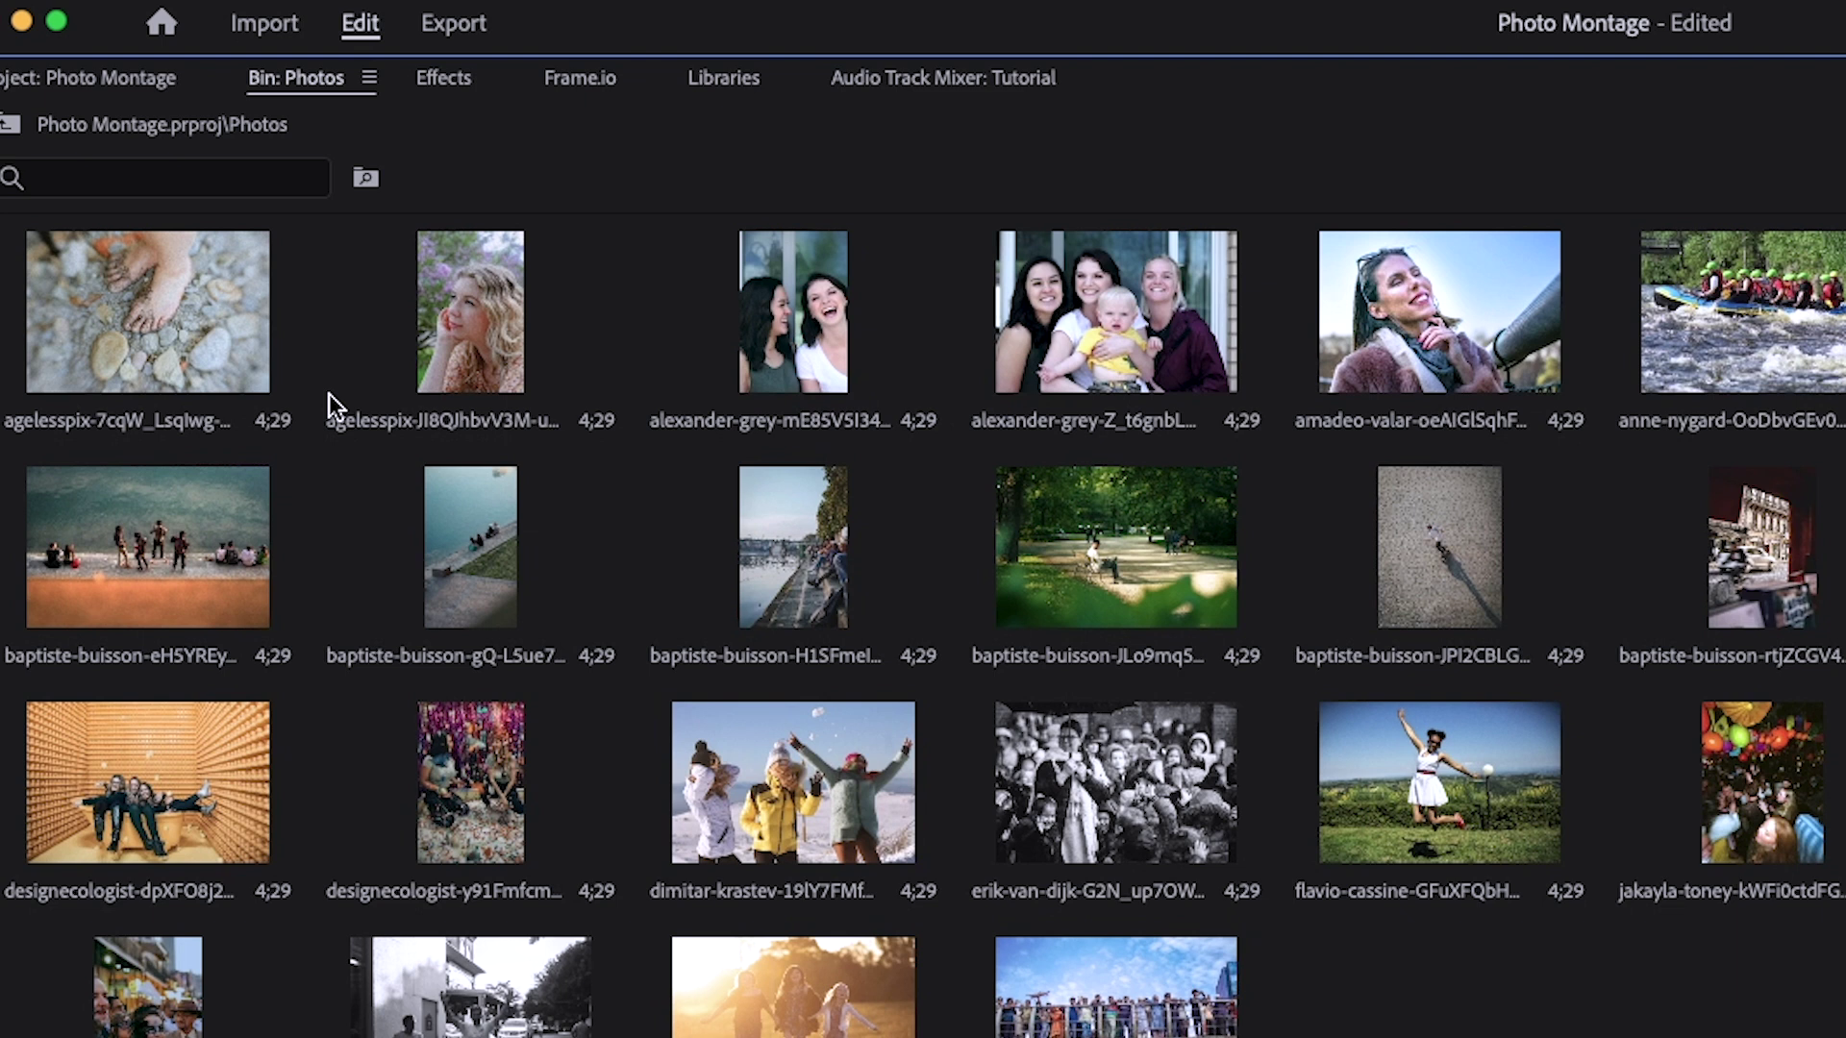
Move the balloon party photo to fourth place, the teal waterside photo to sixth, and the black-and-white crowd and pavement shadow photos to the bin's end.
left_click_drag(1114, 779, 1266, 947)
left_click_drag(1435, 812, 970, 317)
left_click_drag(746, 542, 1606, 376)
left_click_drag(1742, 574, 1505, 1020)
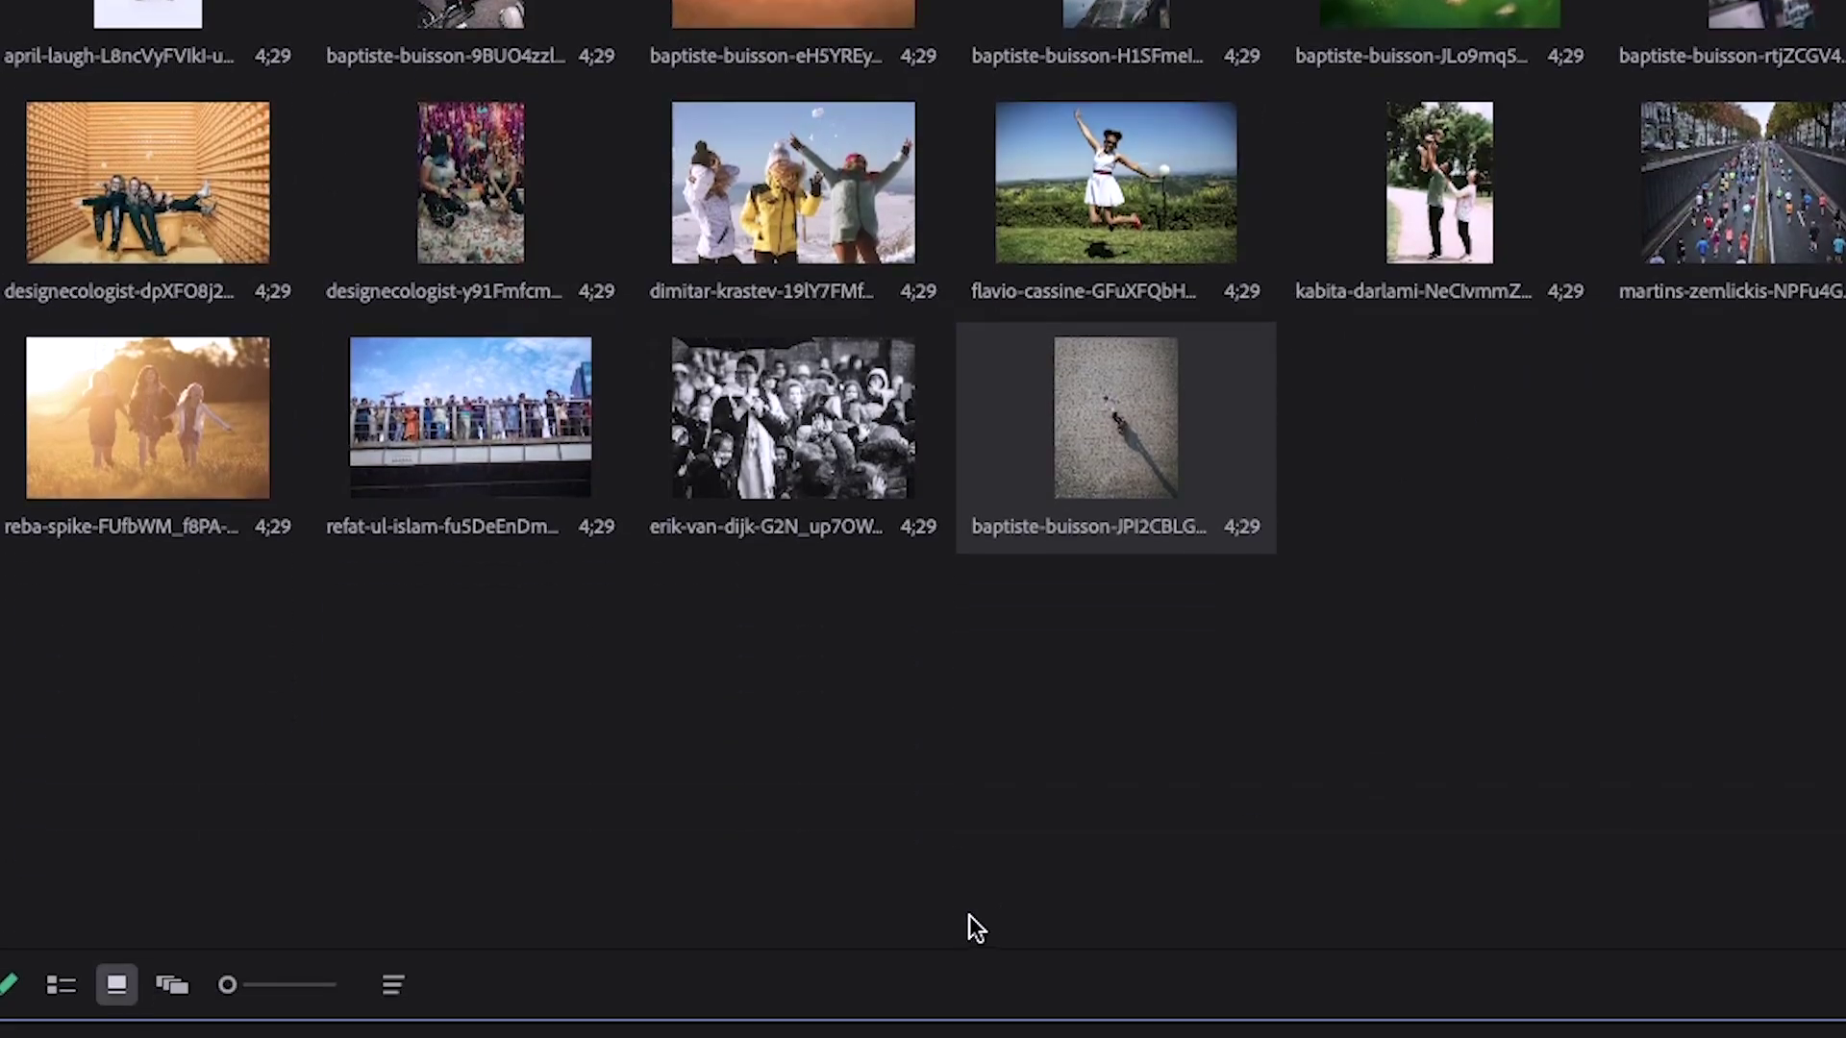
left_click(393, 982)
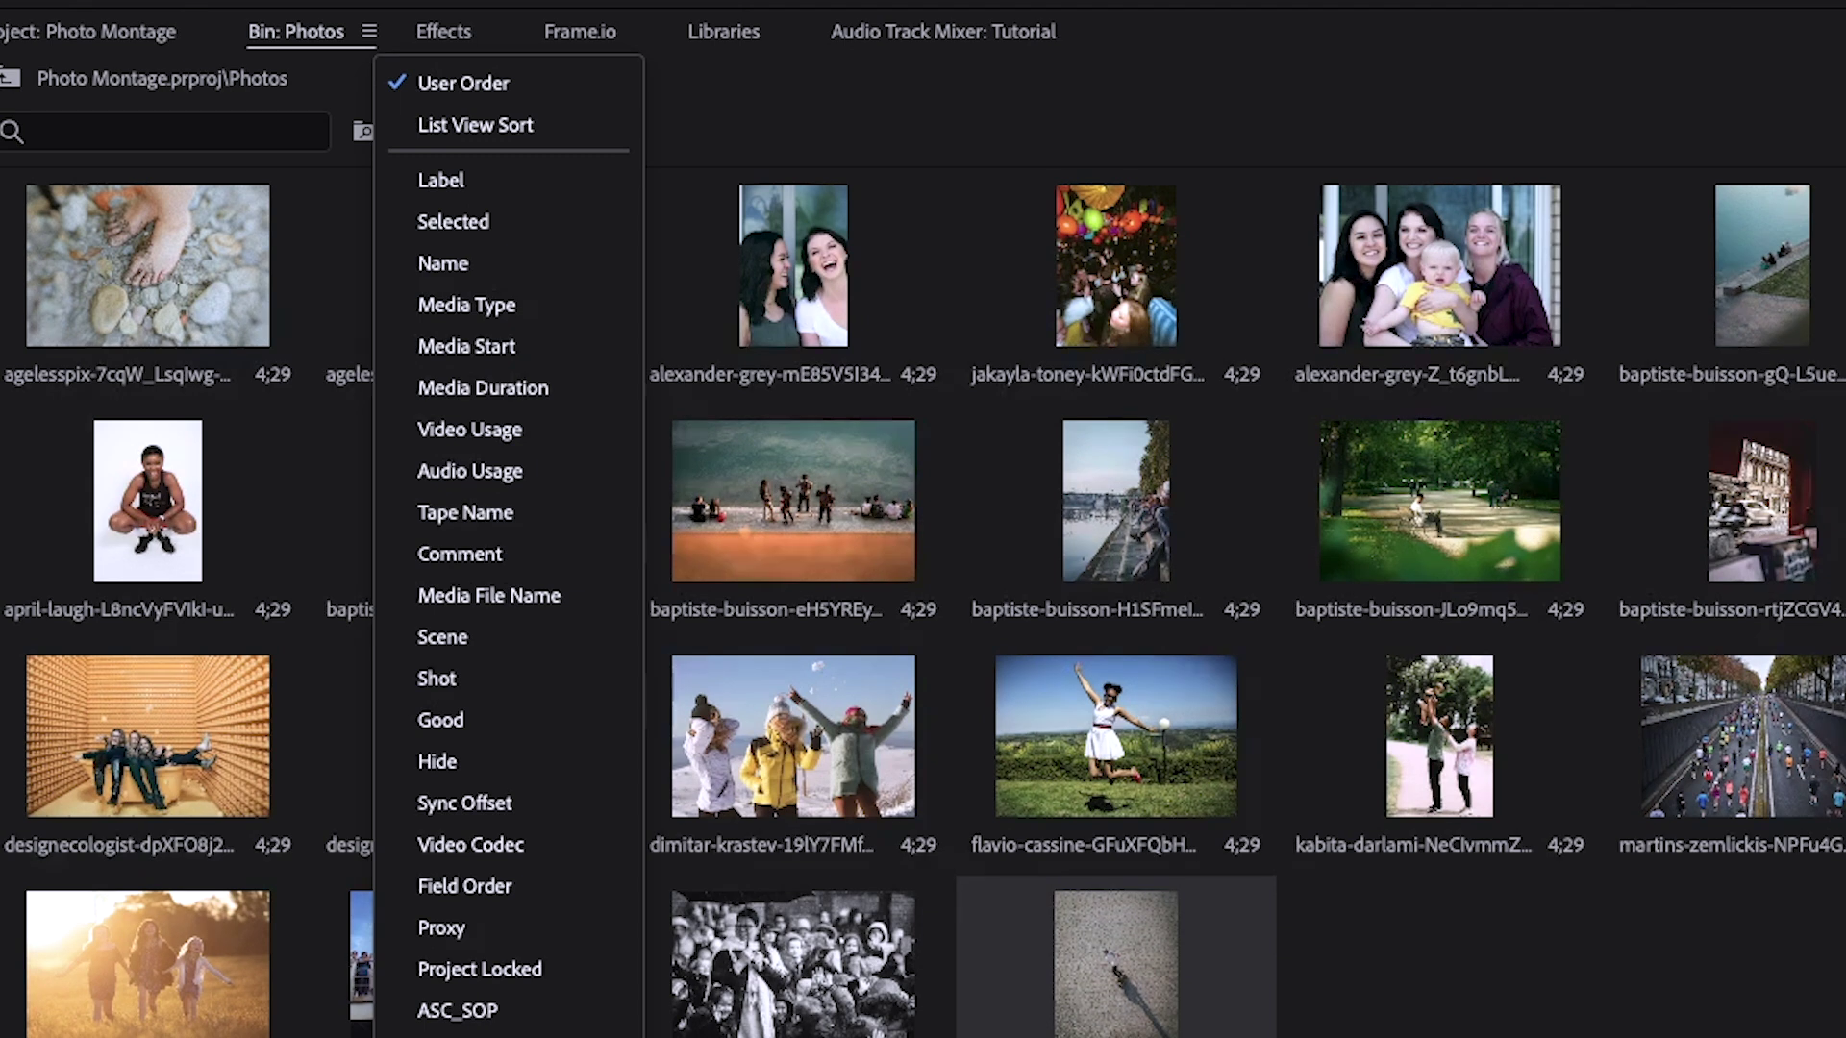
left_click(677, 174)
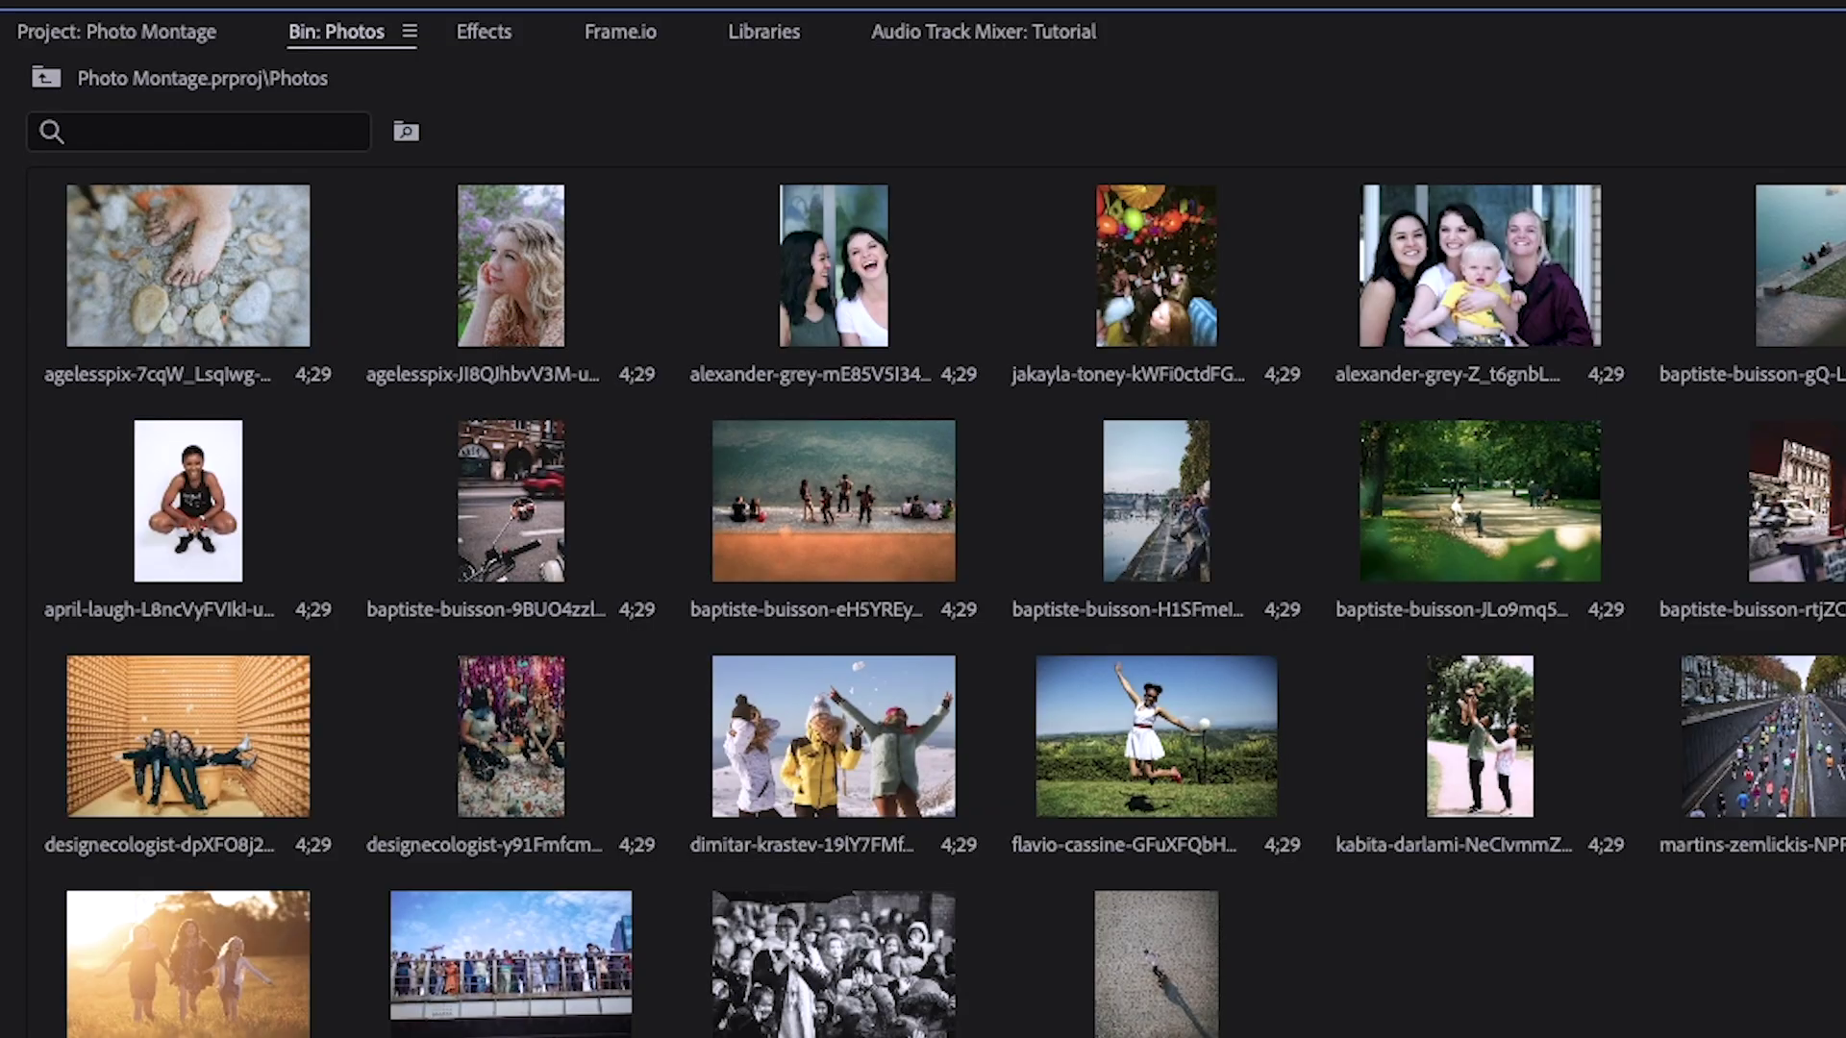
Set the duration of all photos in the bin to 00;00;05;00.
key("ctrl+a")
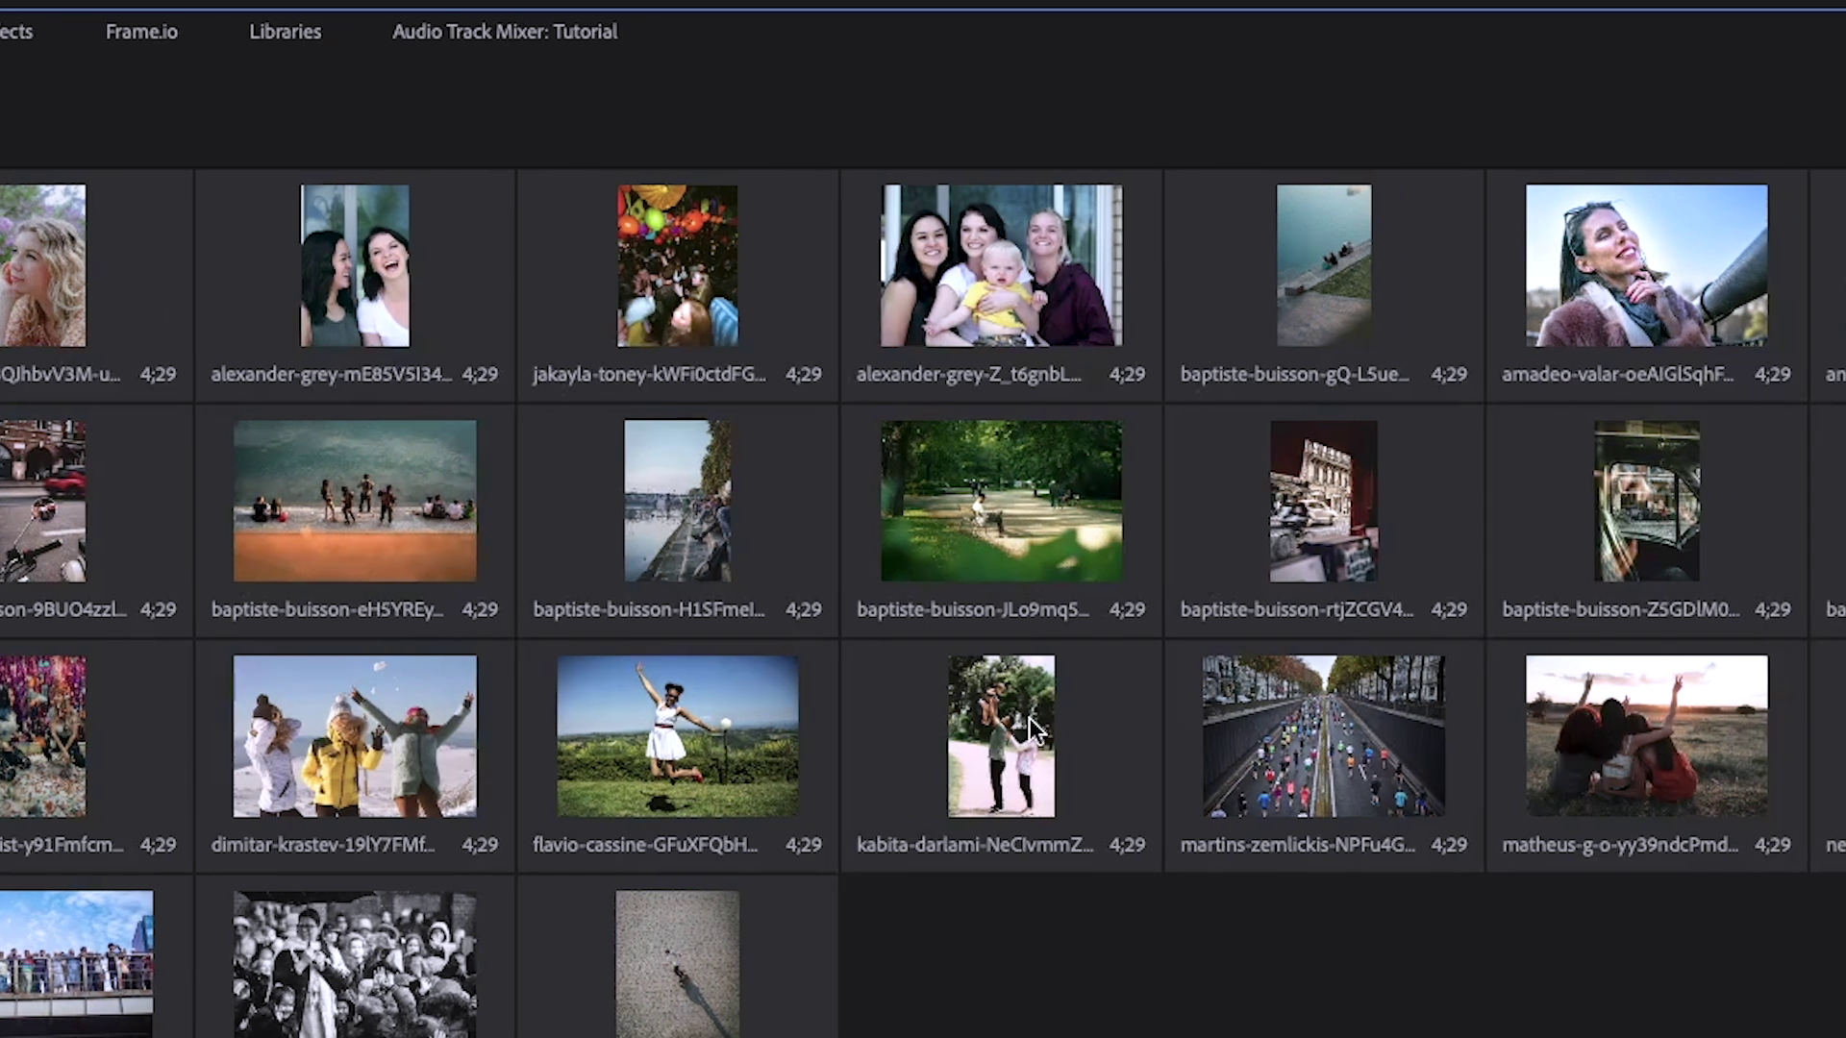
right_click(1028, 719)
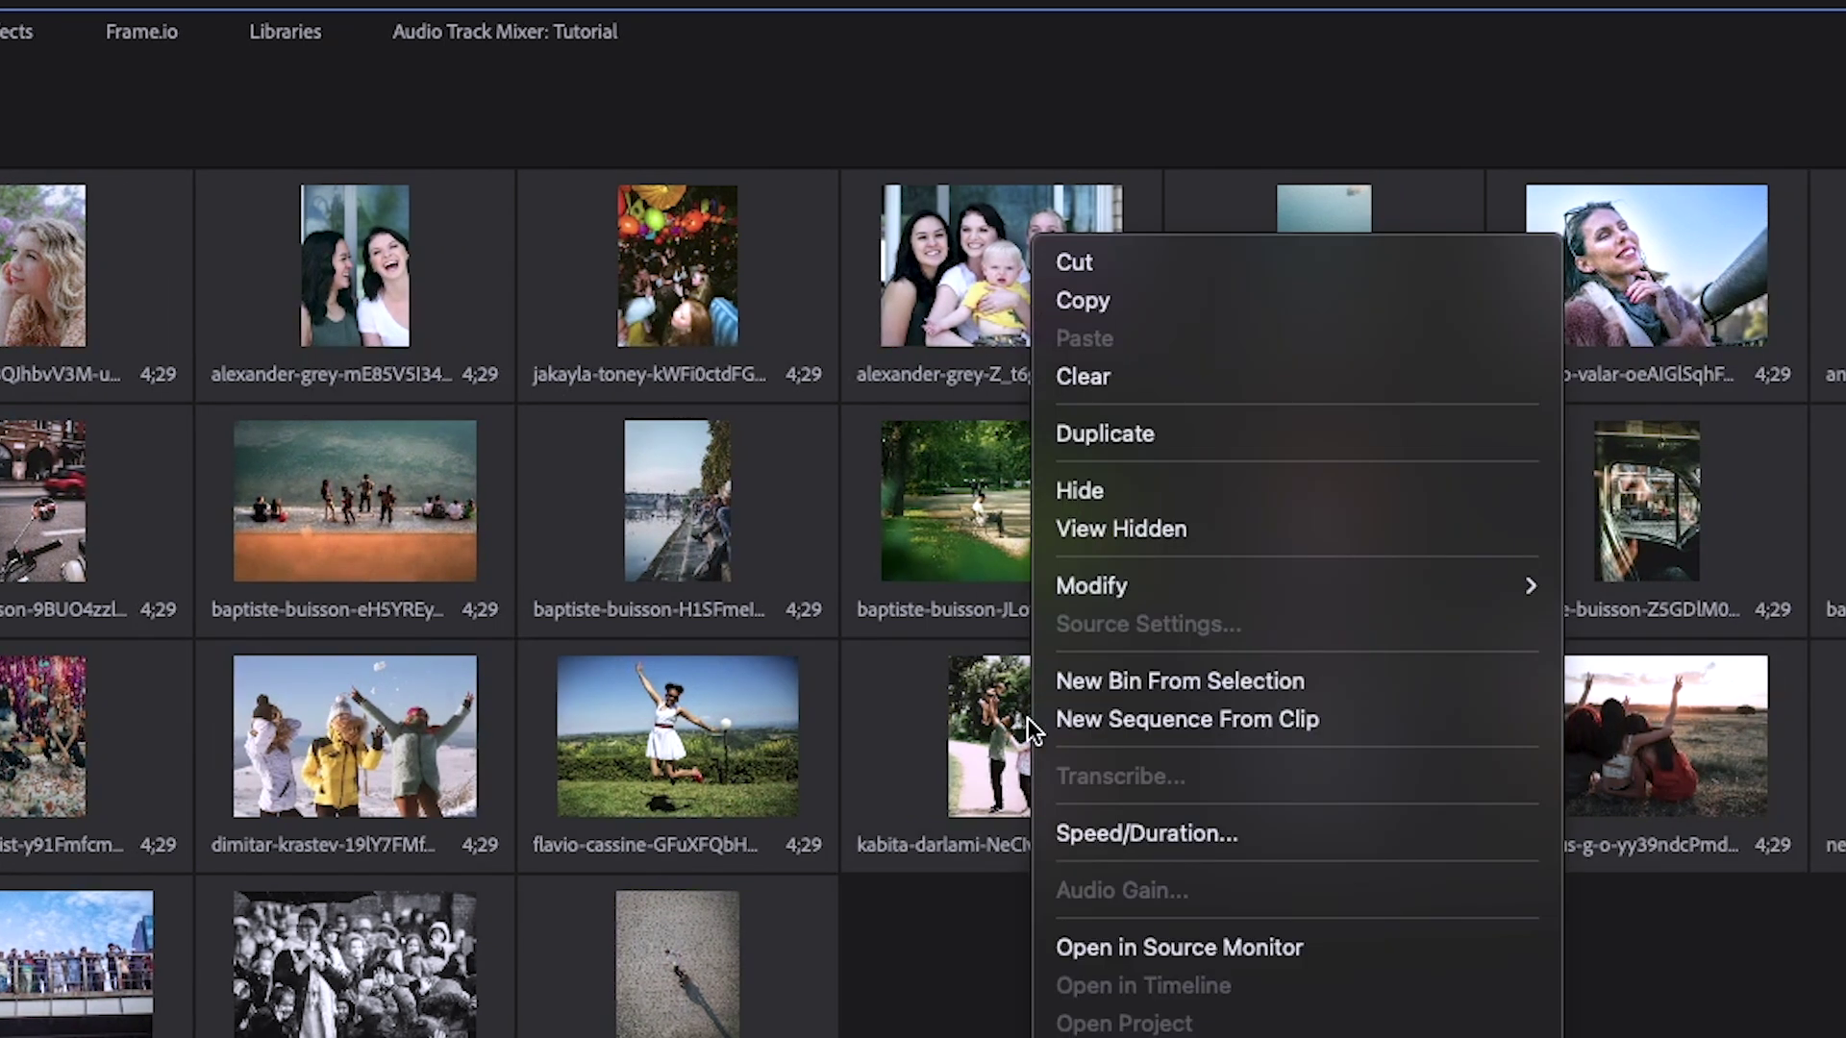
left_click(1150, 830)
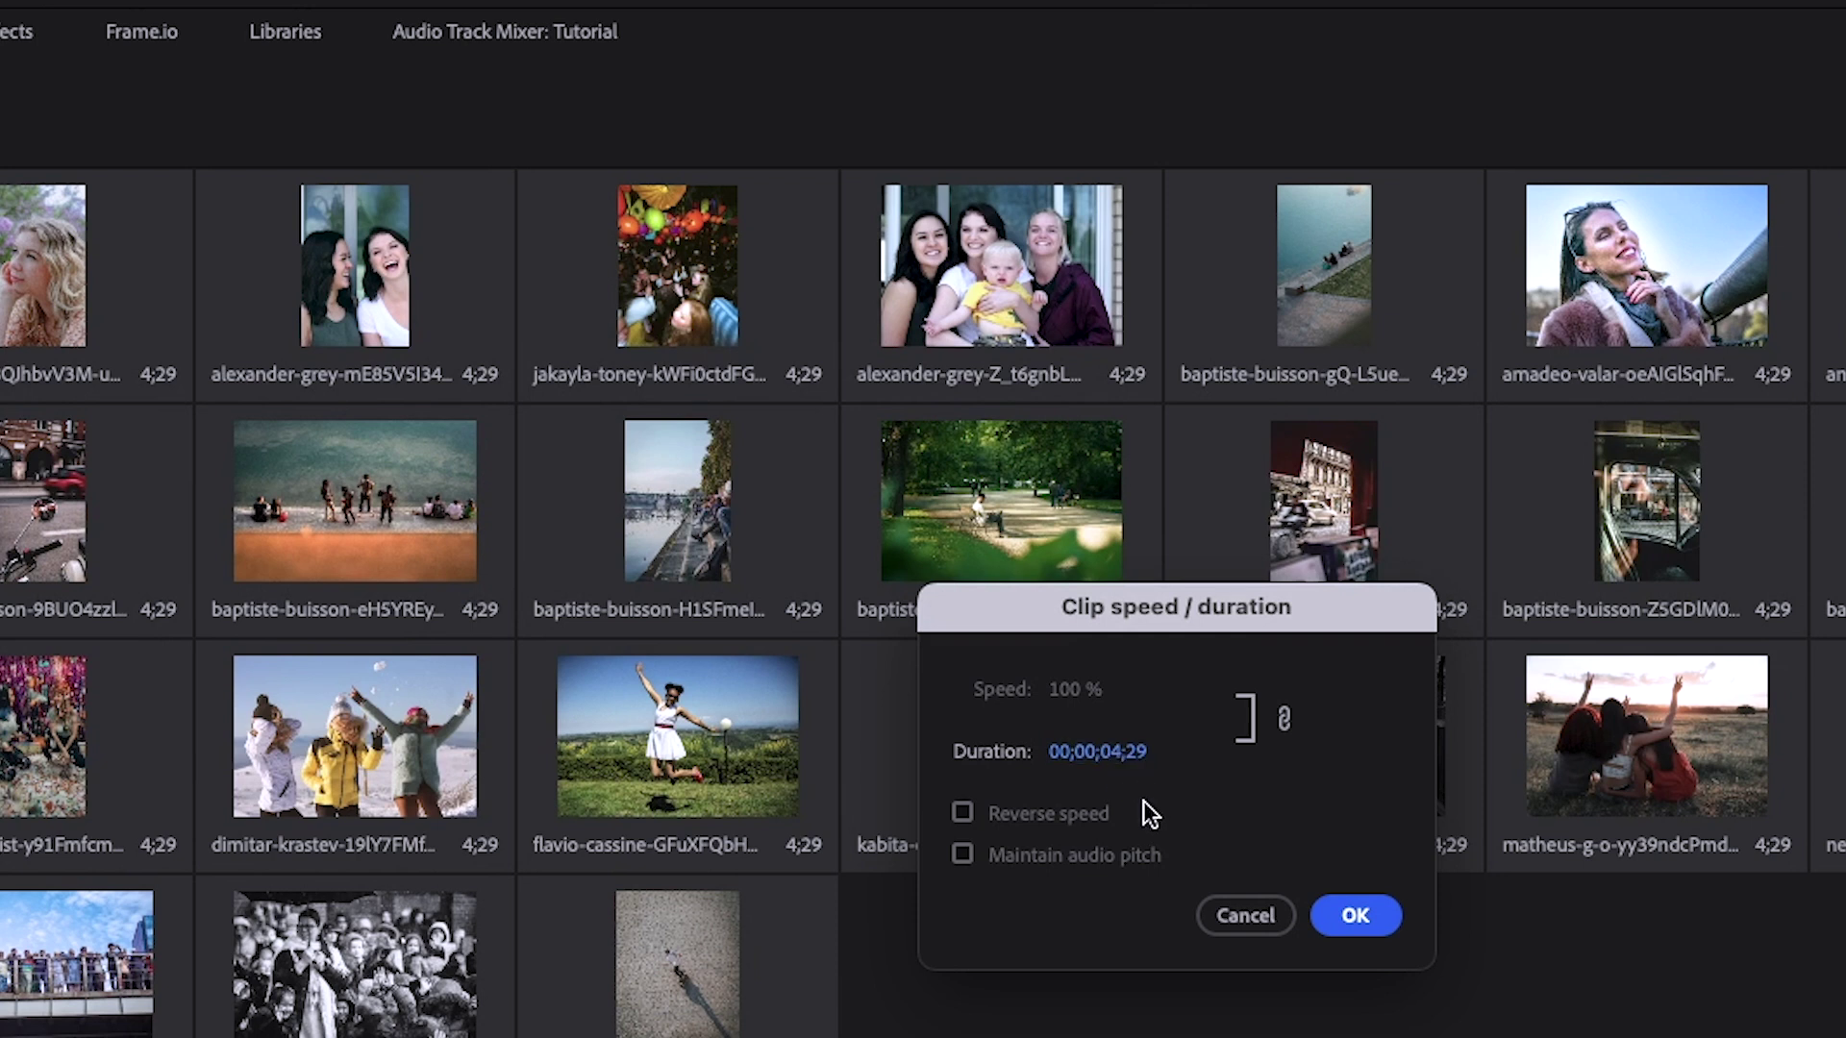
key("Tab")
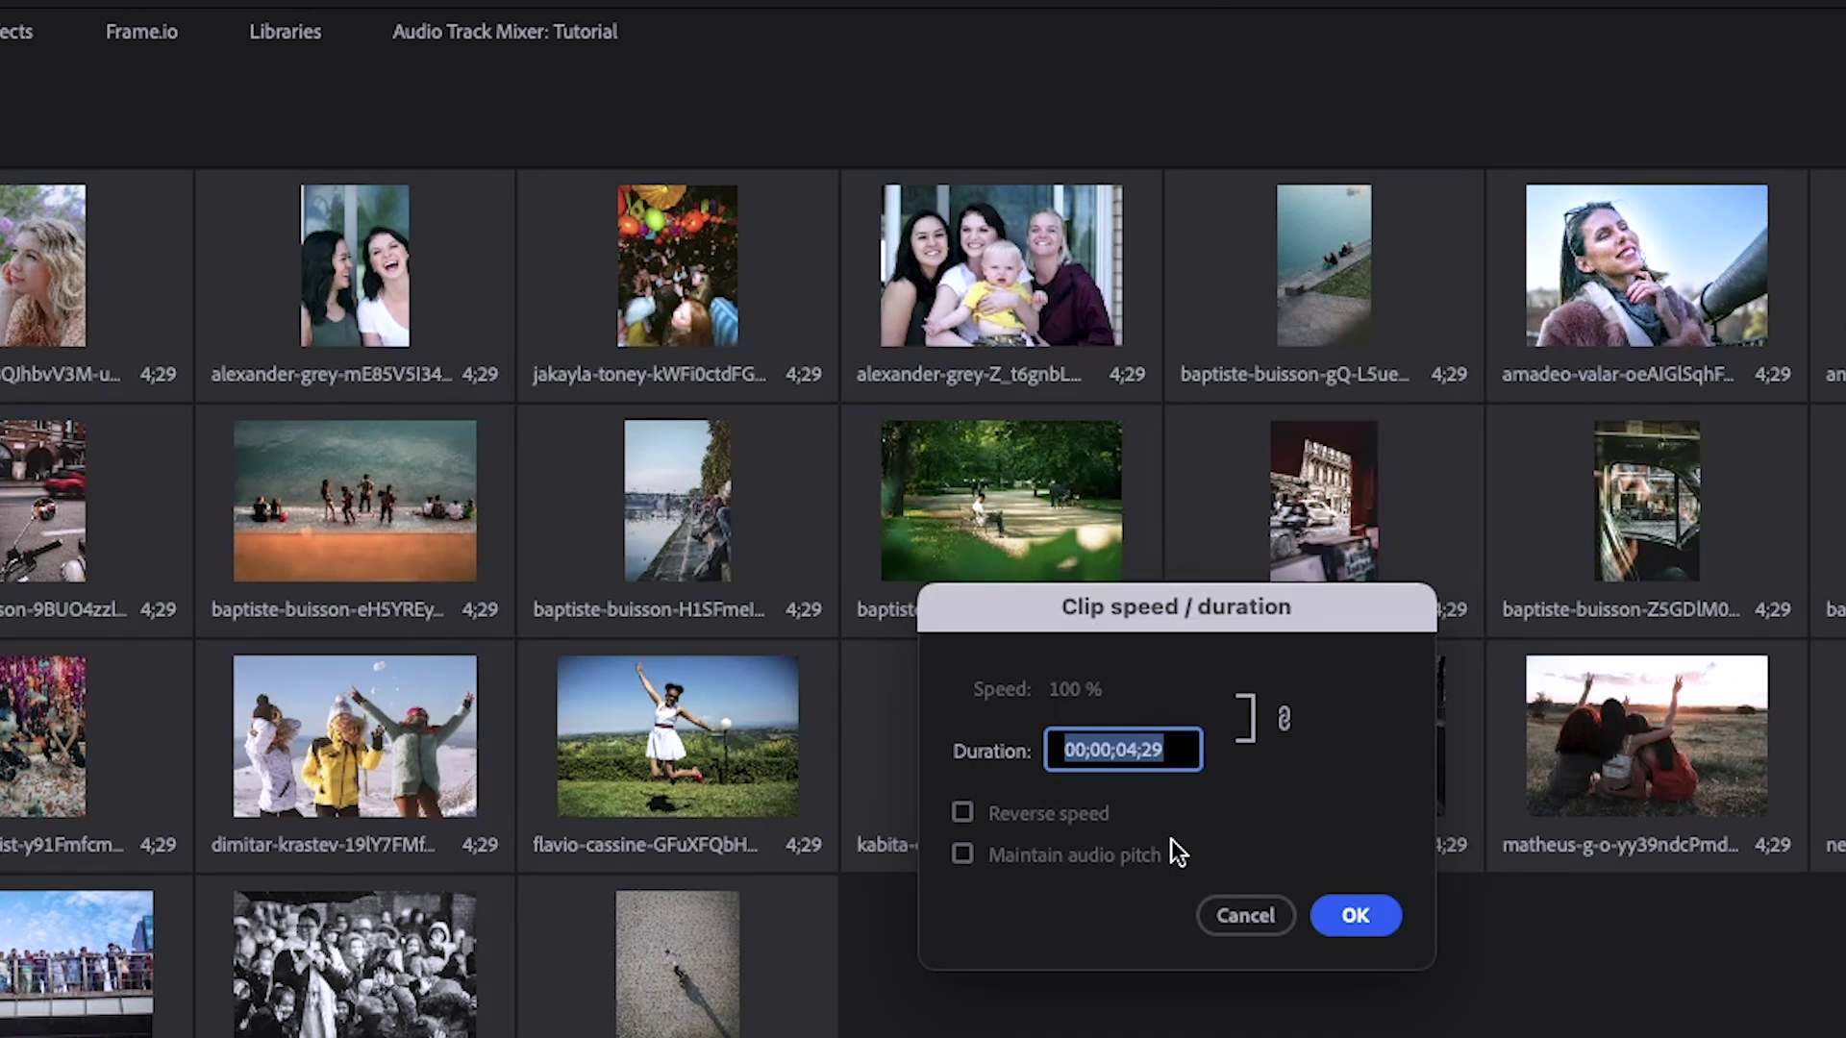
type("5")
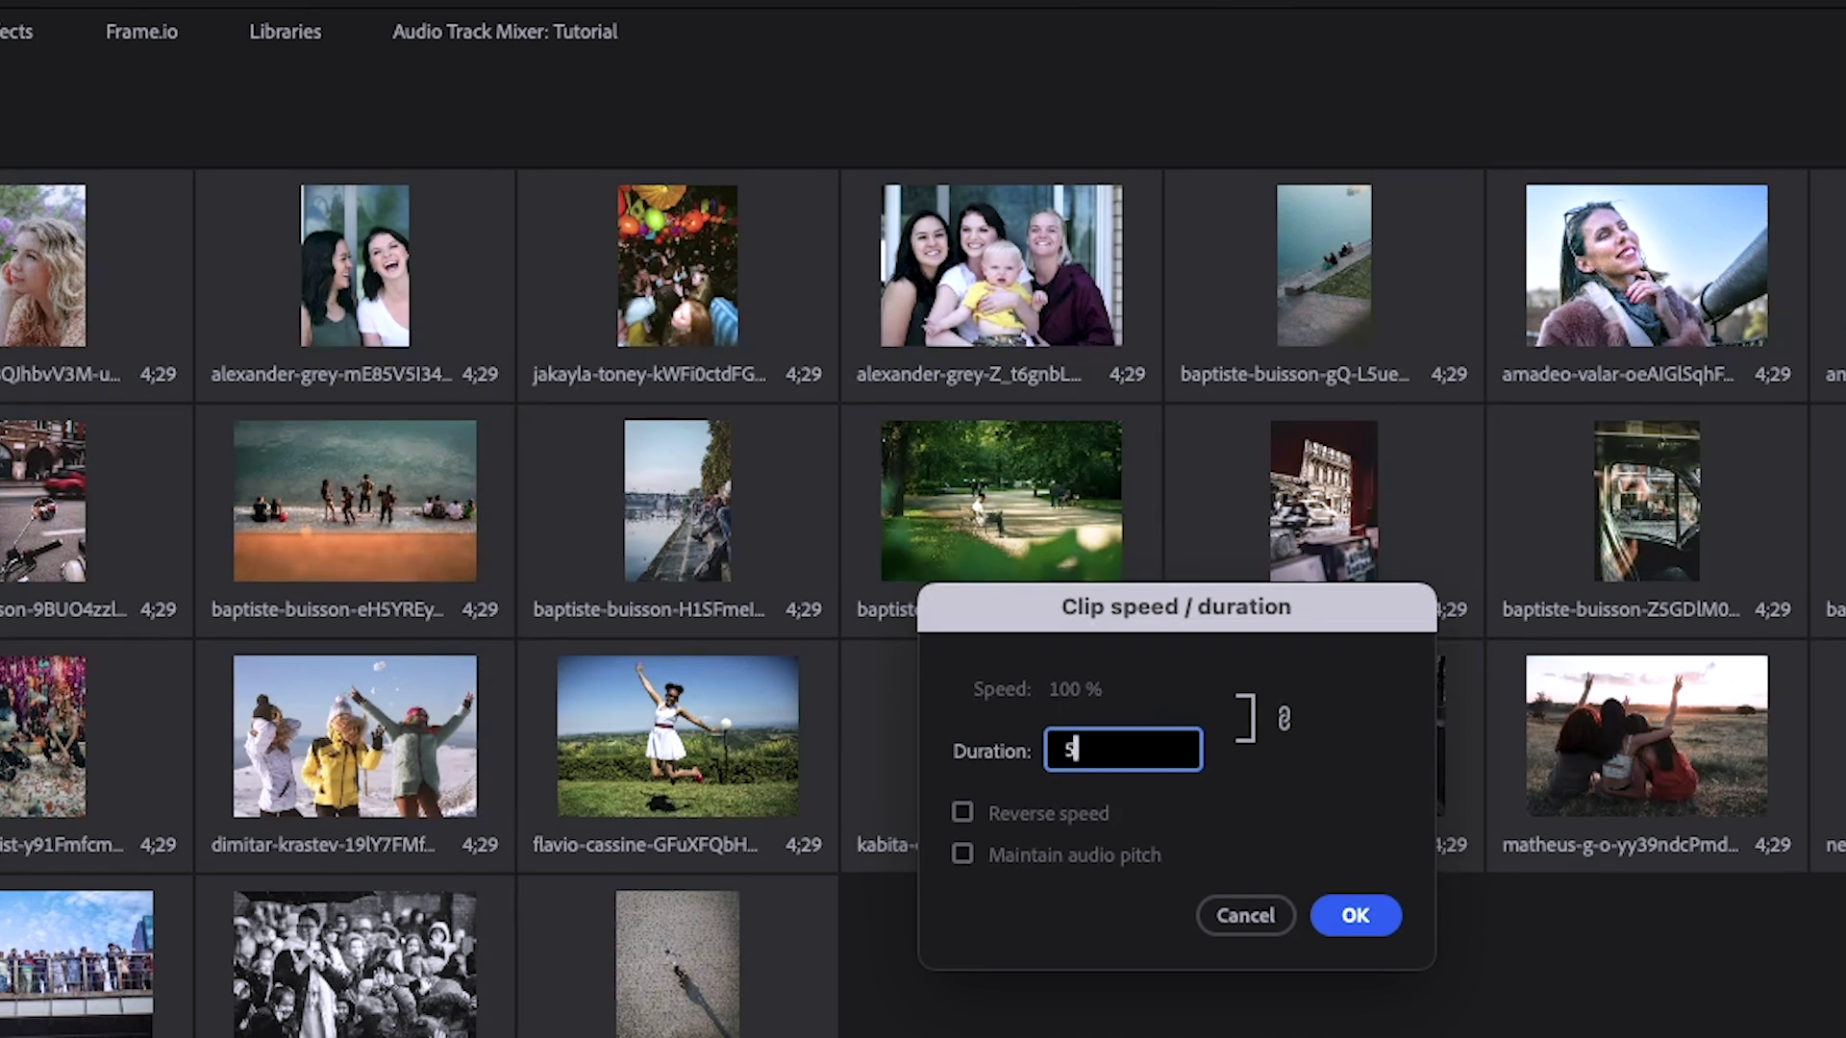
type(";000")
key("Tab")
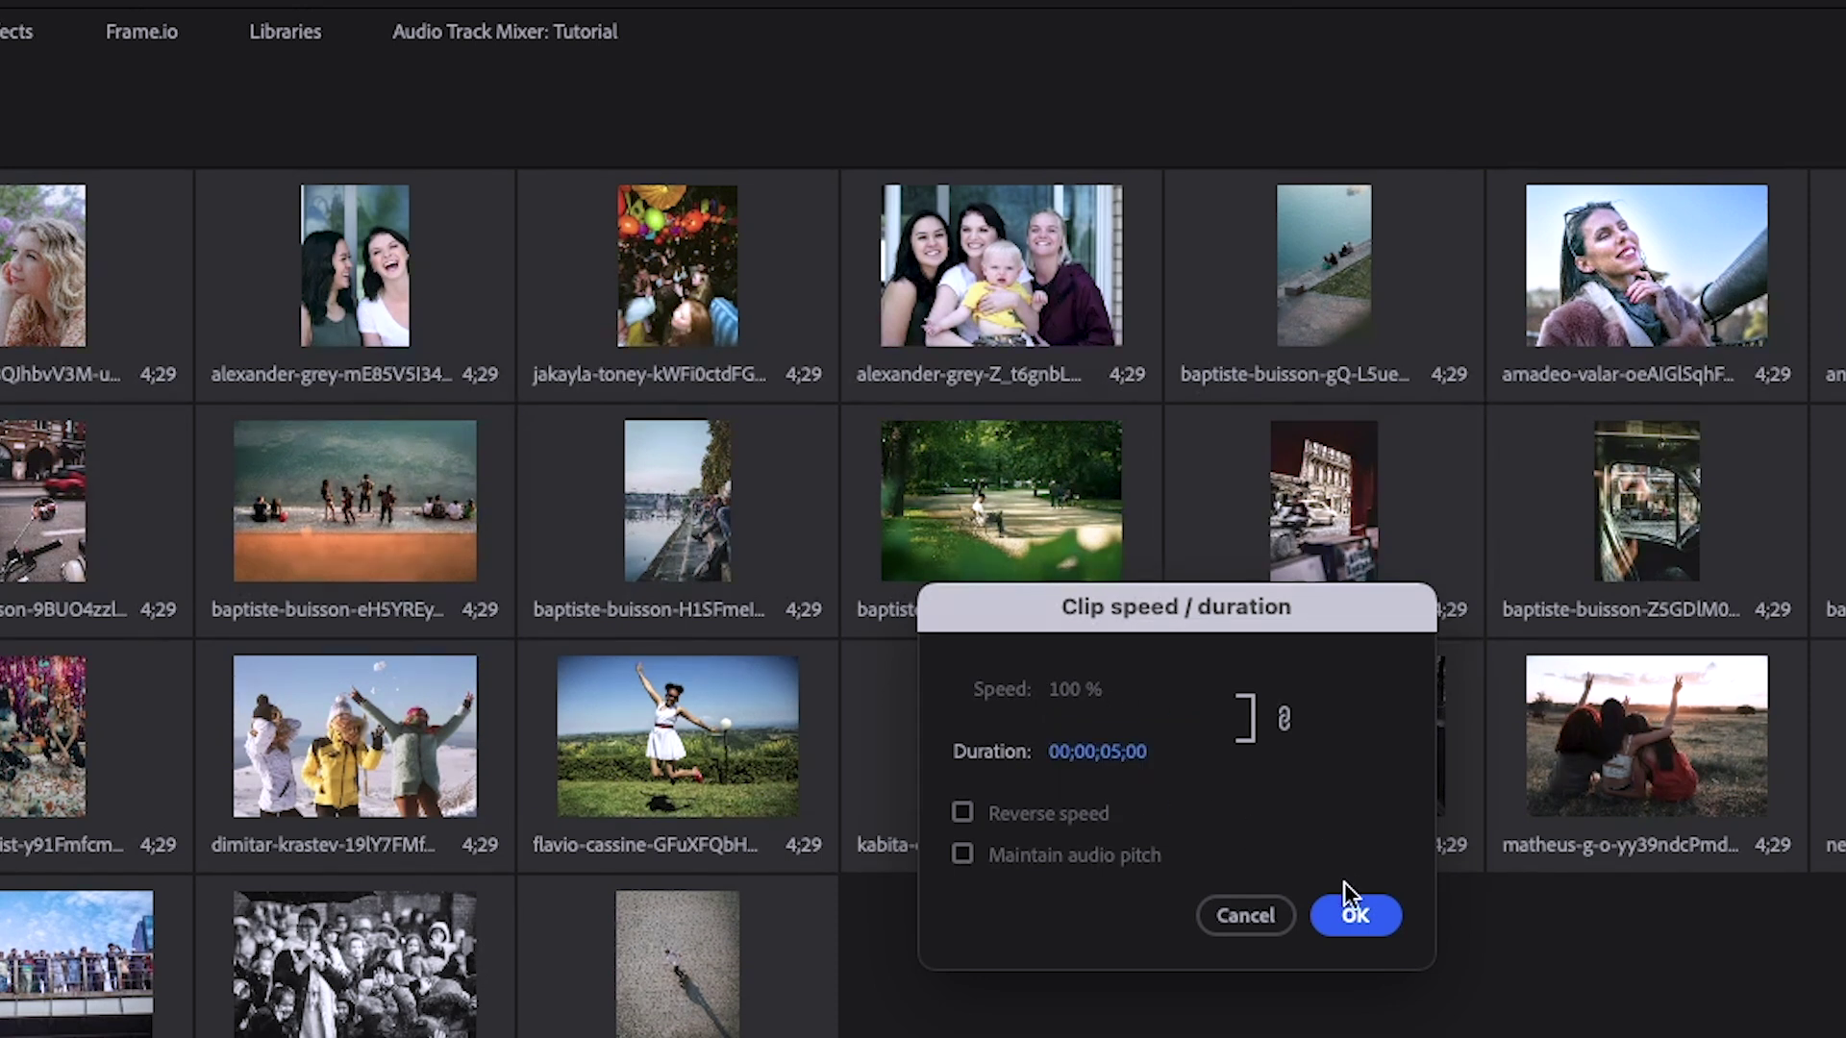
left_click(1346, 927)
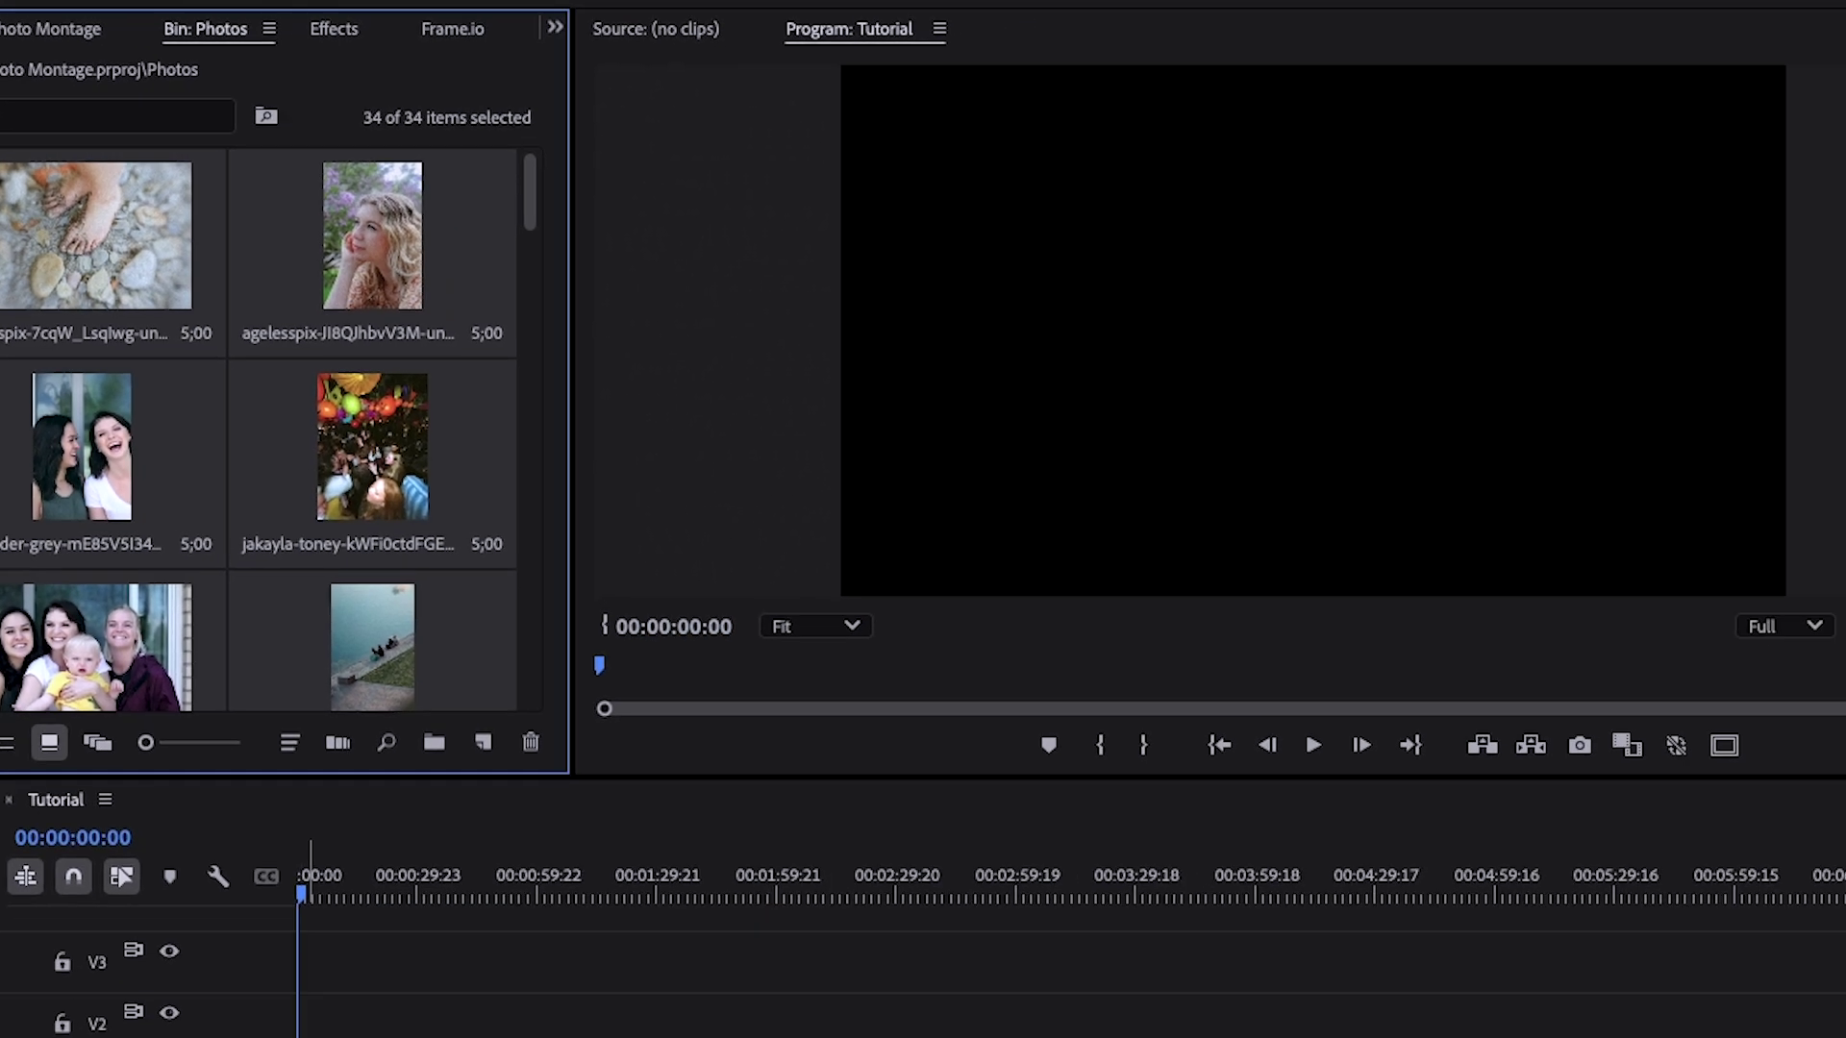
Place all selected photos on track V1 at the start of the Tutorial sequence and preview the photo at 00:01:01:11.
left_click_drag(195, 289, 197, 971)
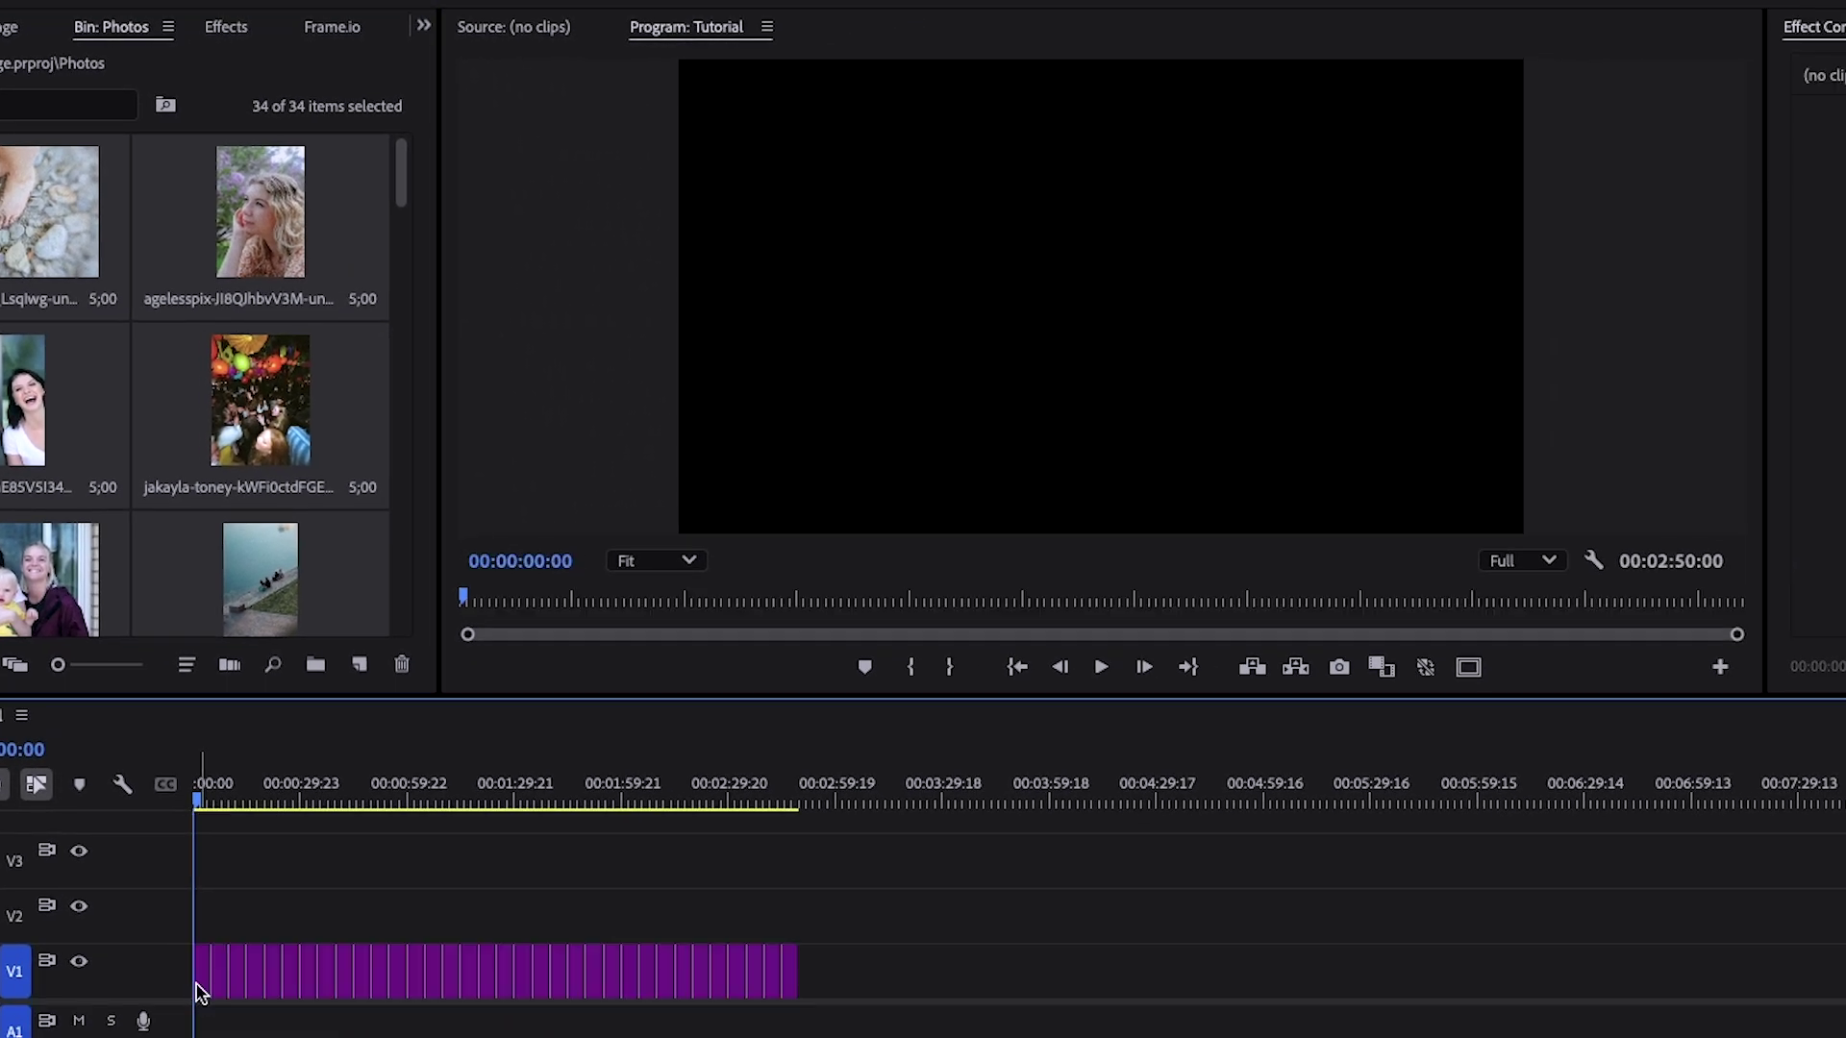
left_click_drag(198, 798, 417, 807)
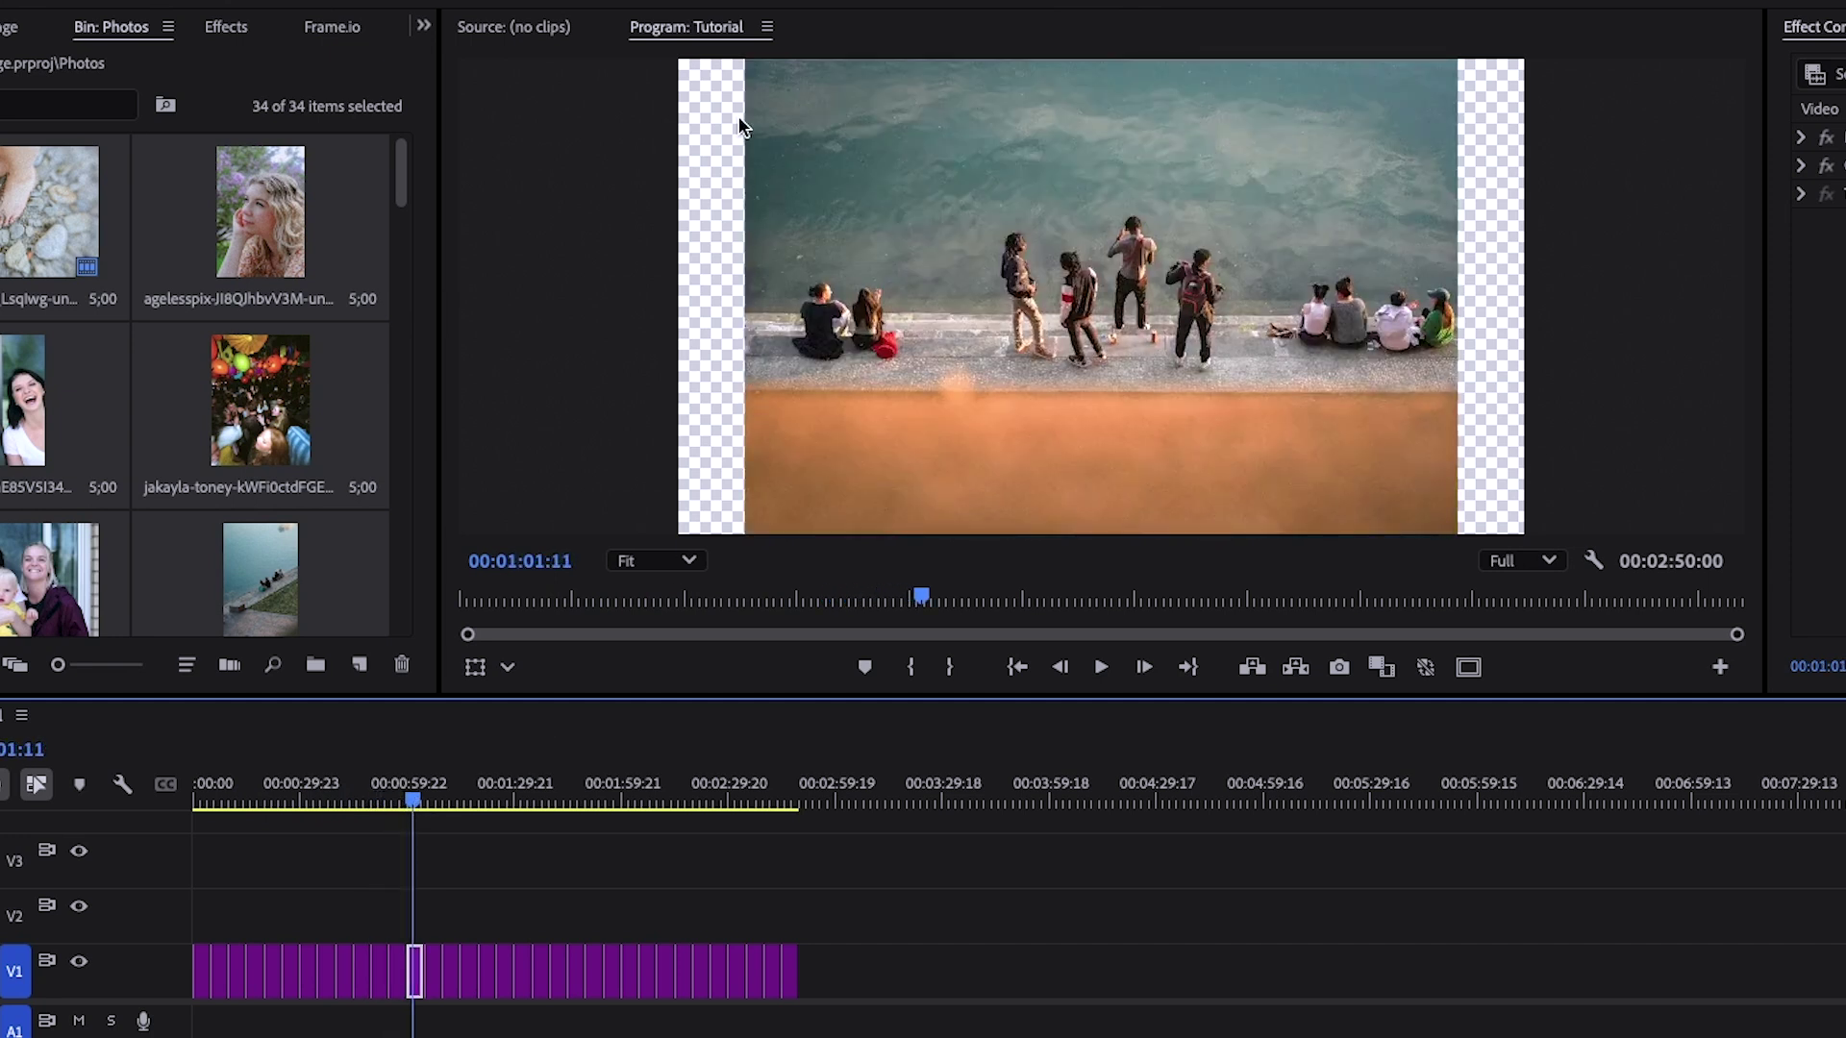
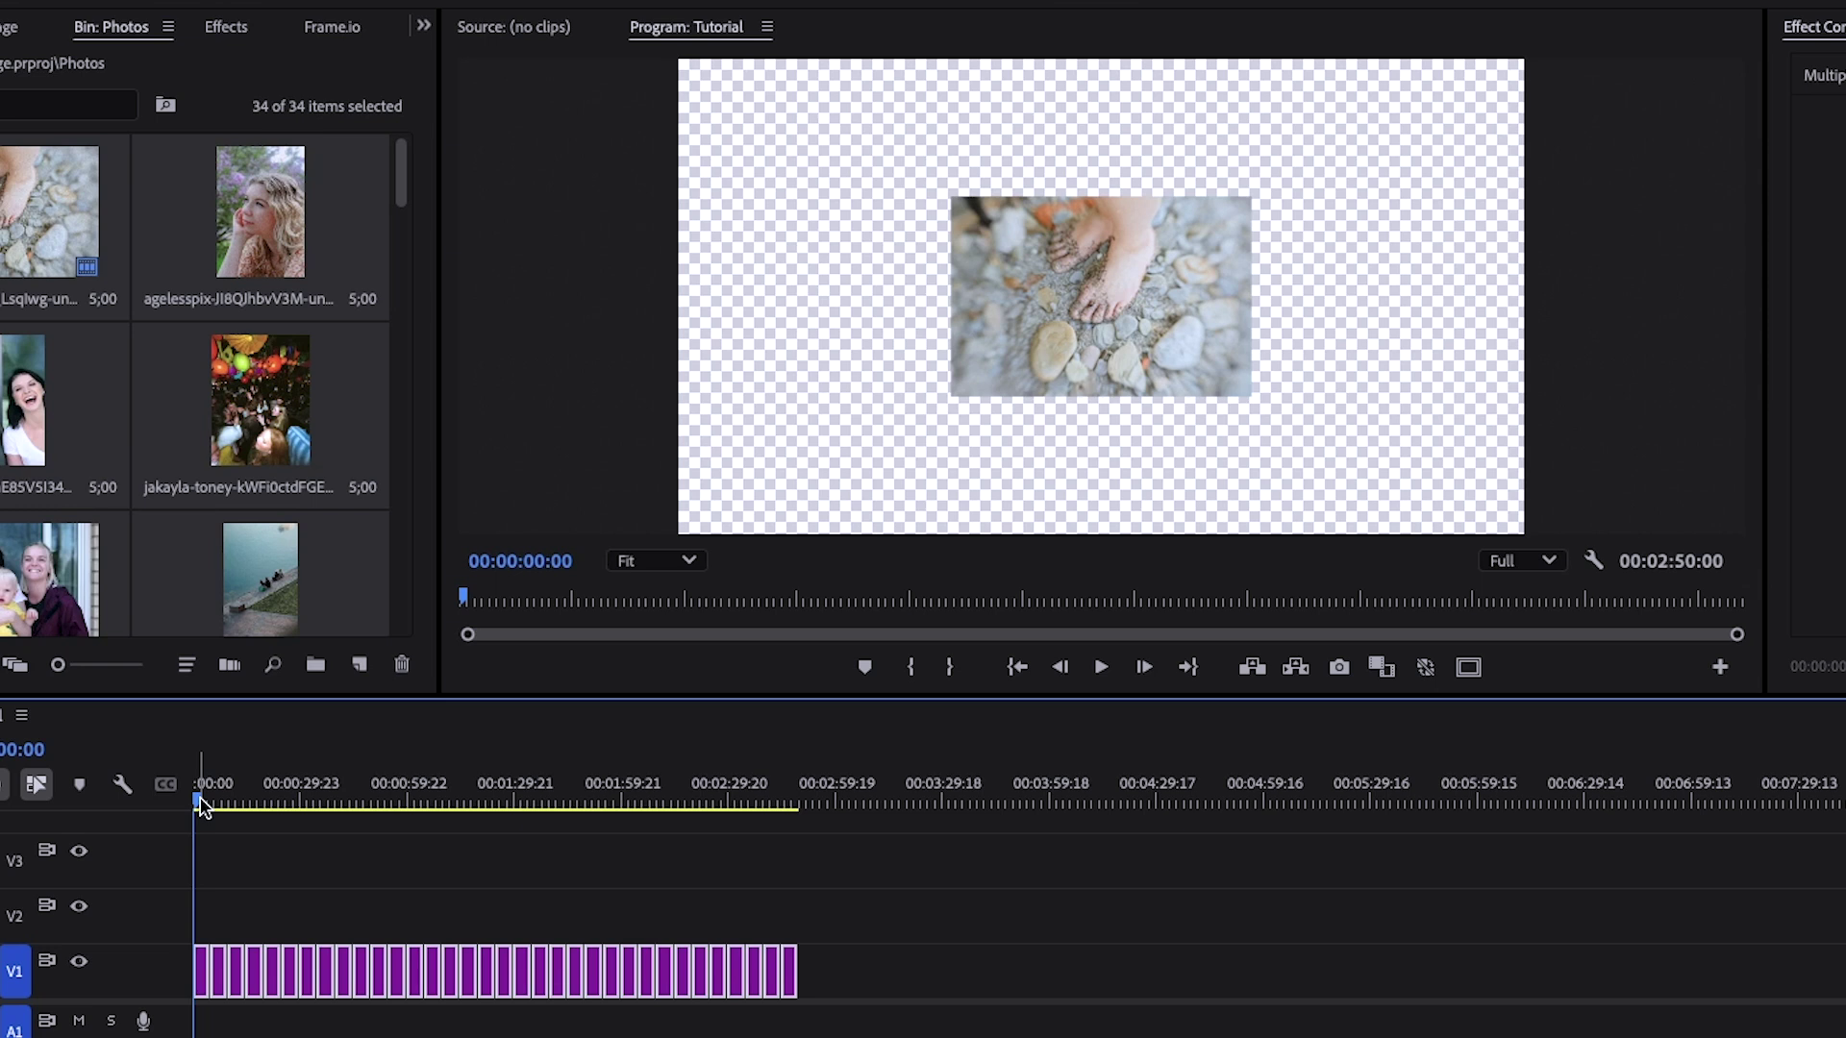
Scale the first clip, the bare-feet-on-pebbles photo, to 119.4 so that it fills the frame.
left_click_drag(200, 798, 662, 829)
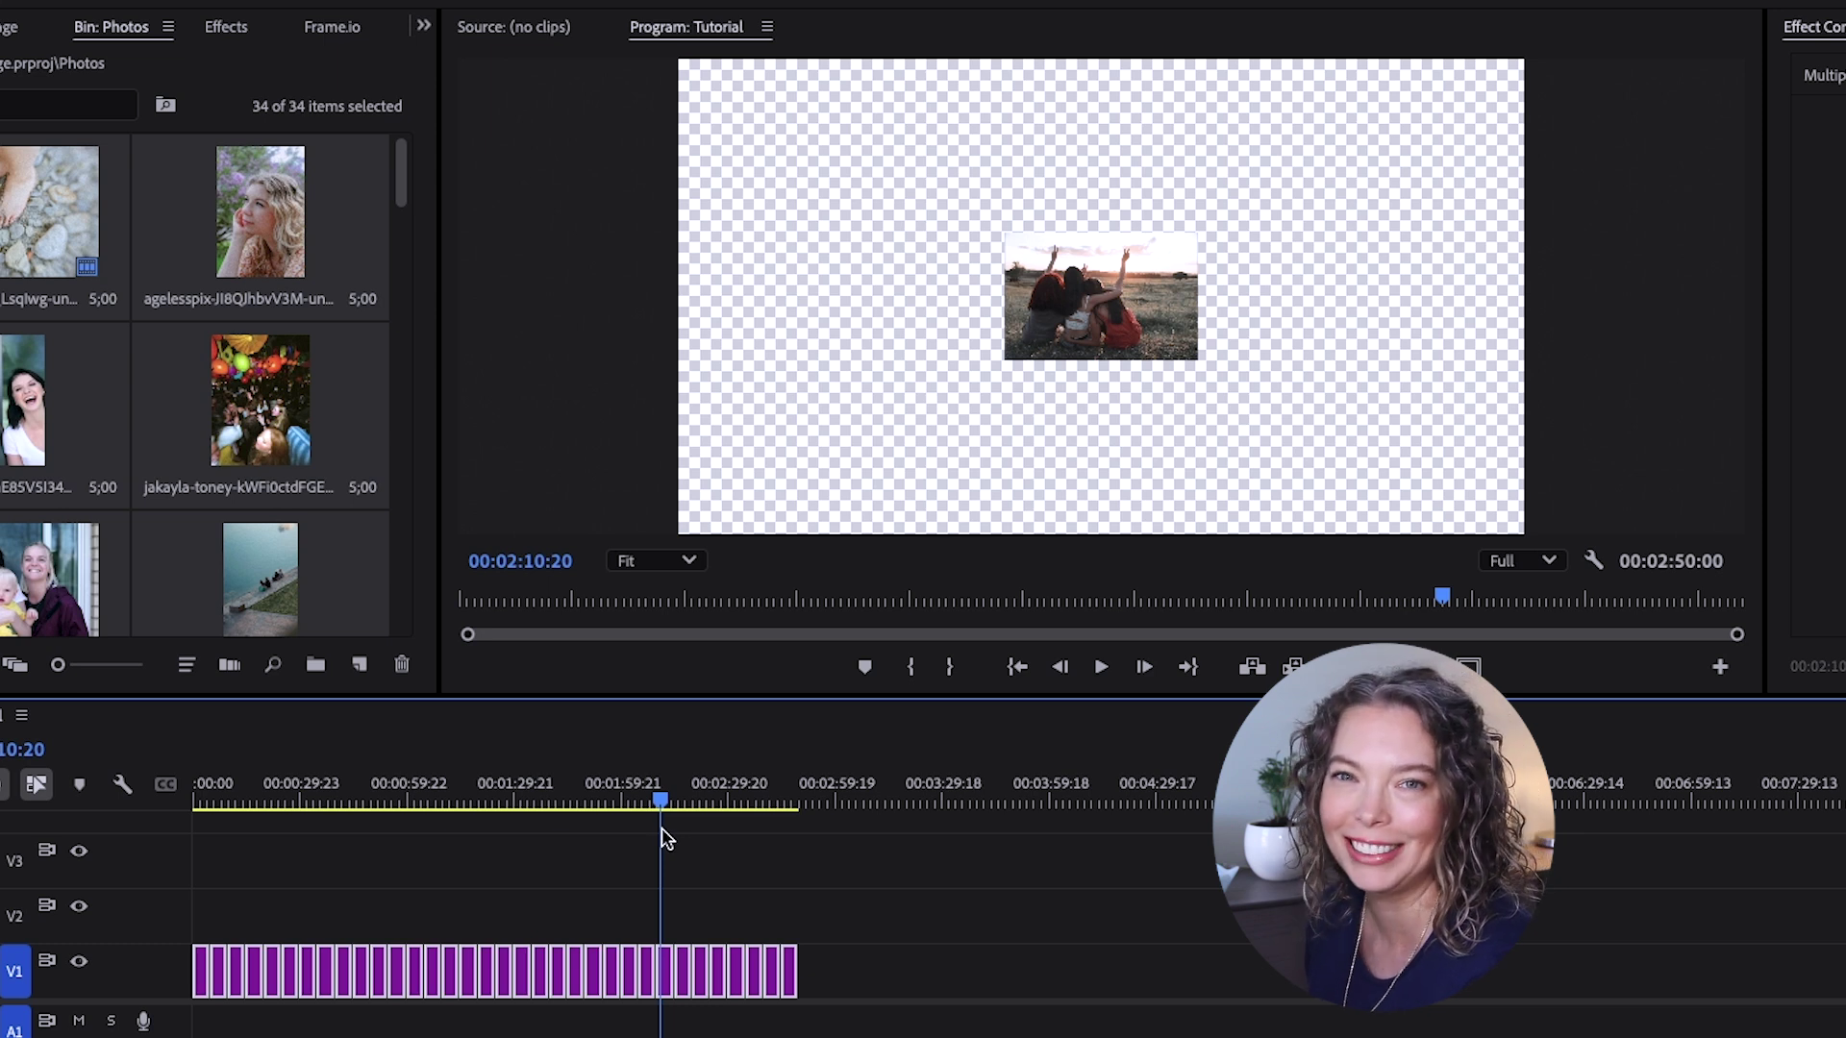
left_click_drag(662, 828, 170, 866)
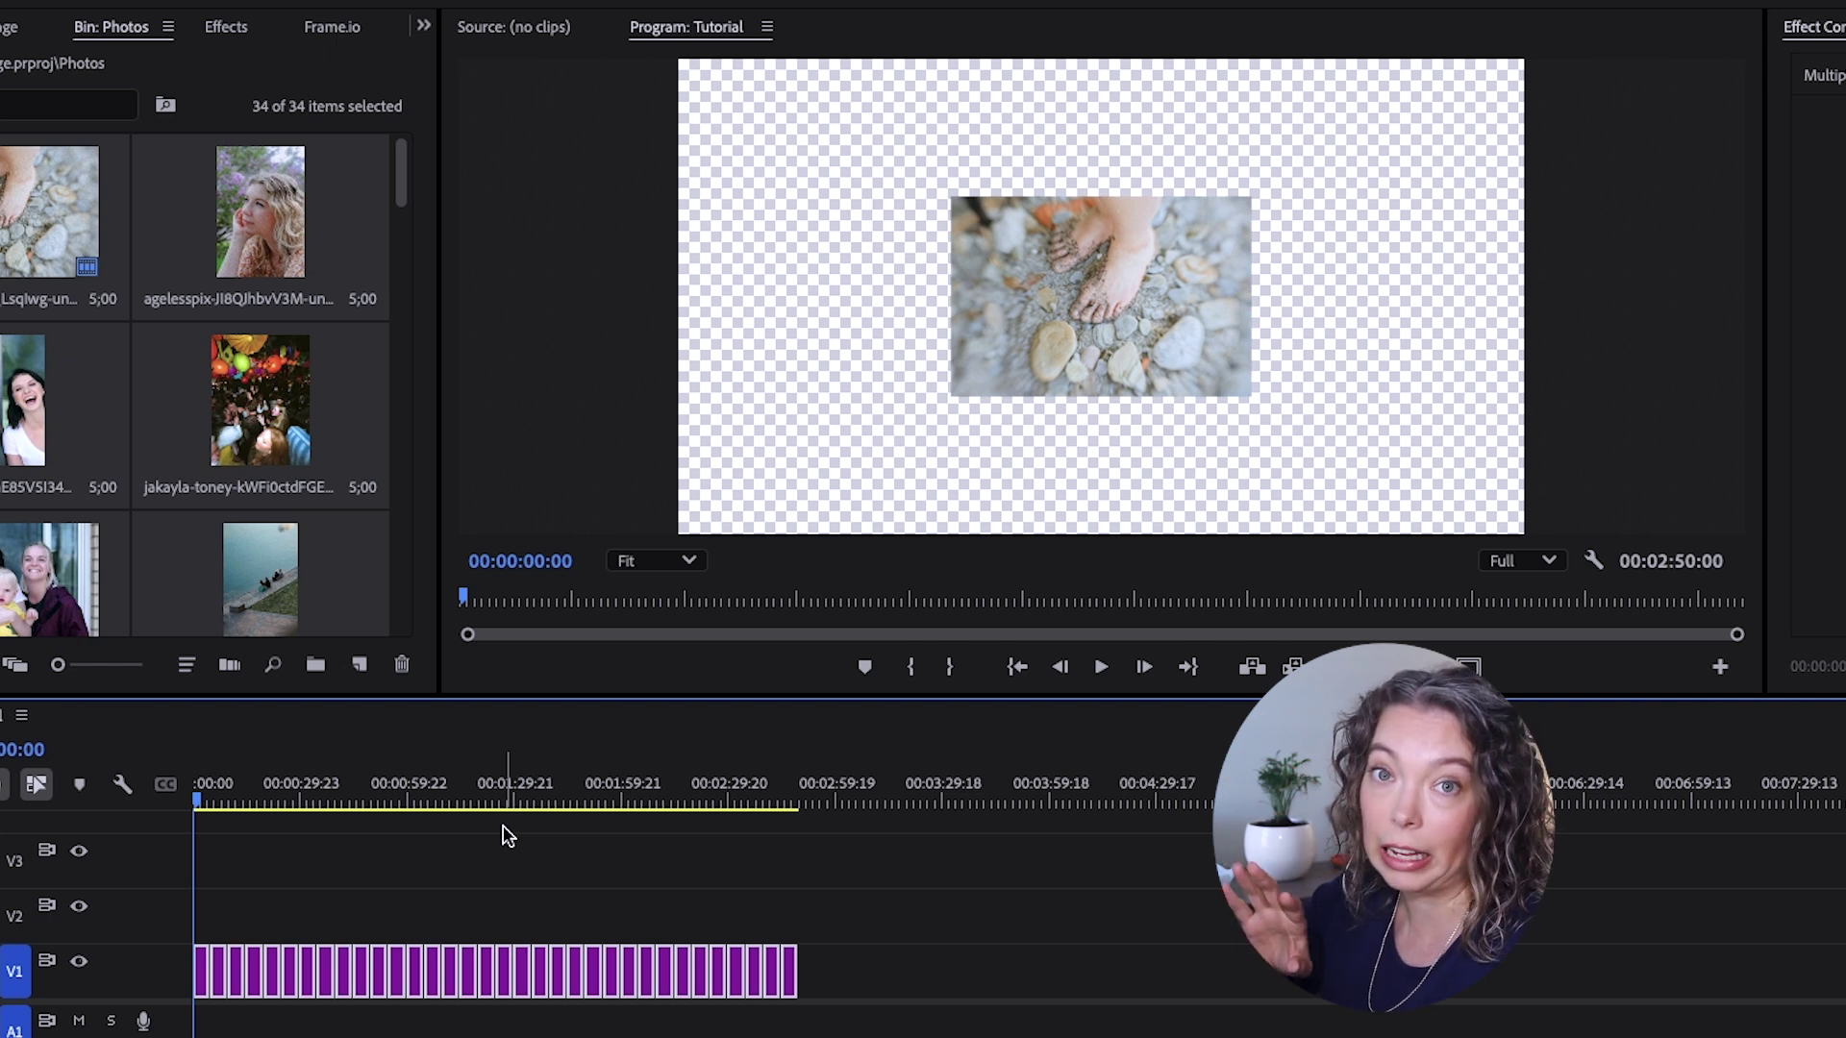
left_click(204, 980)
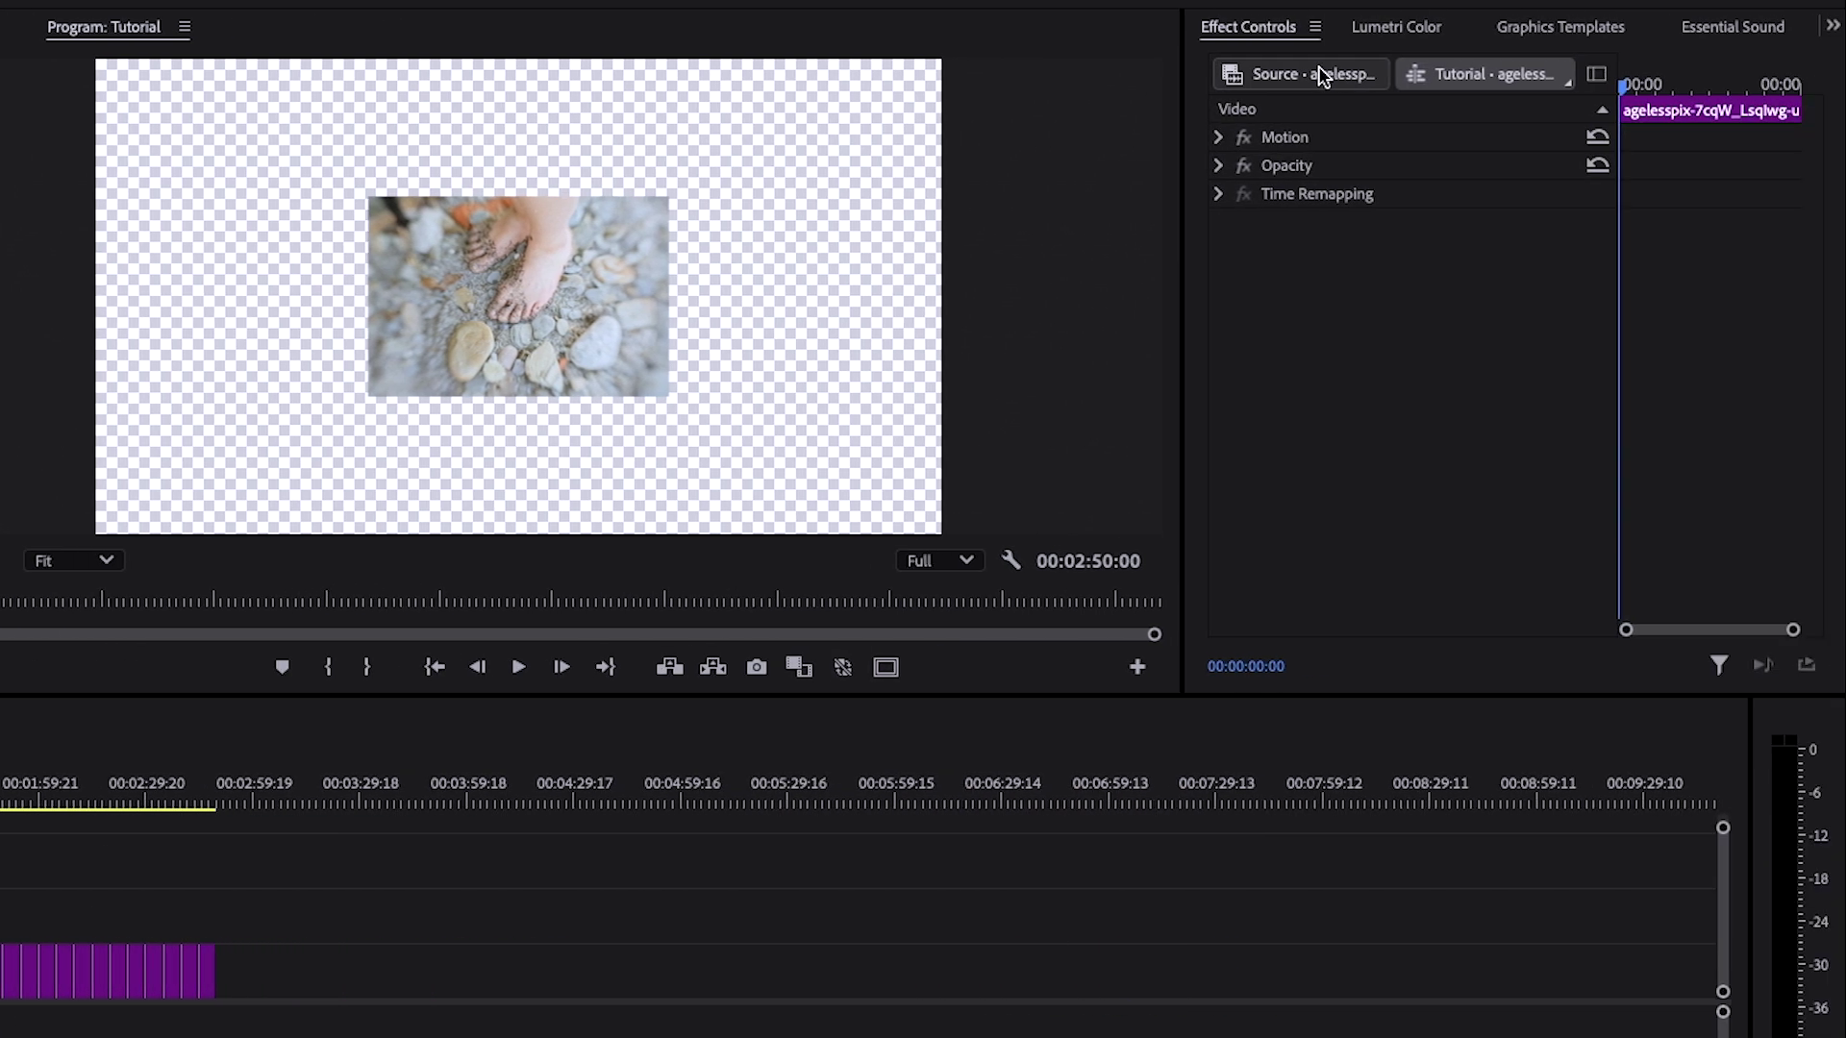
left_click(1218, 137)
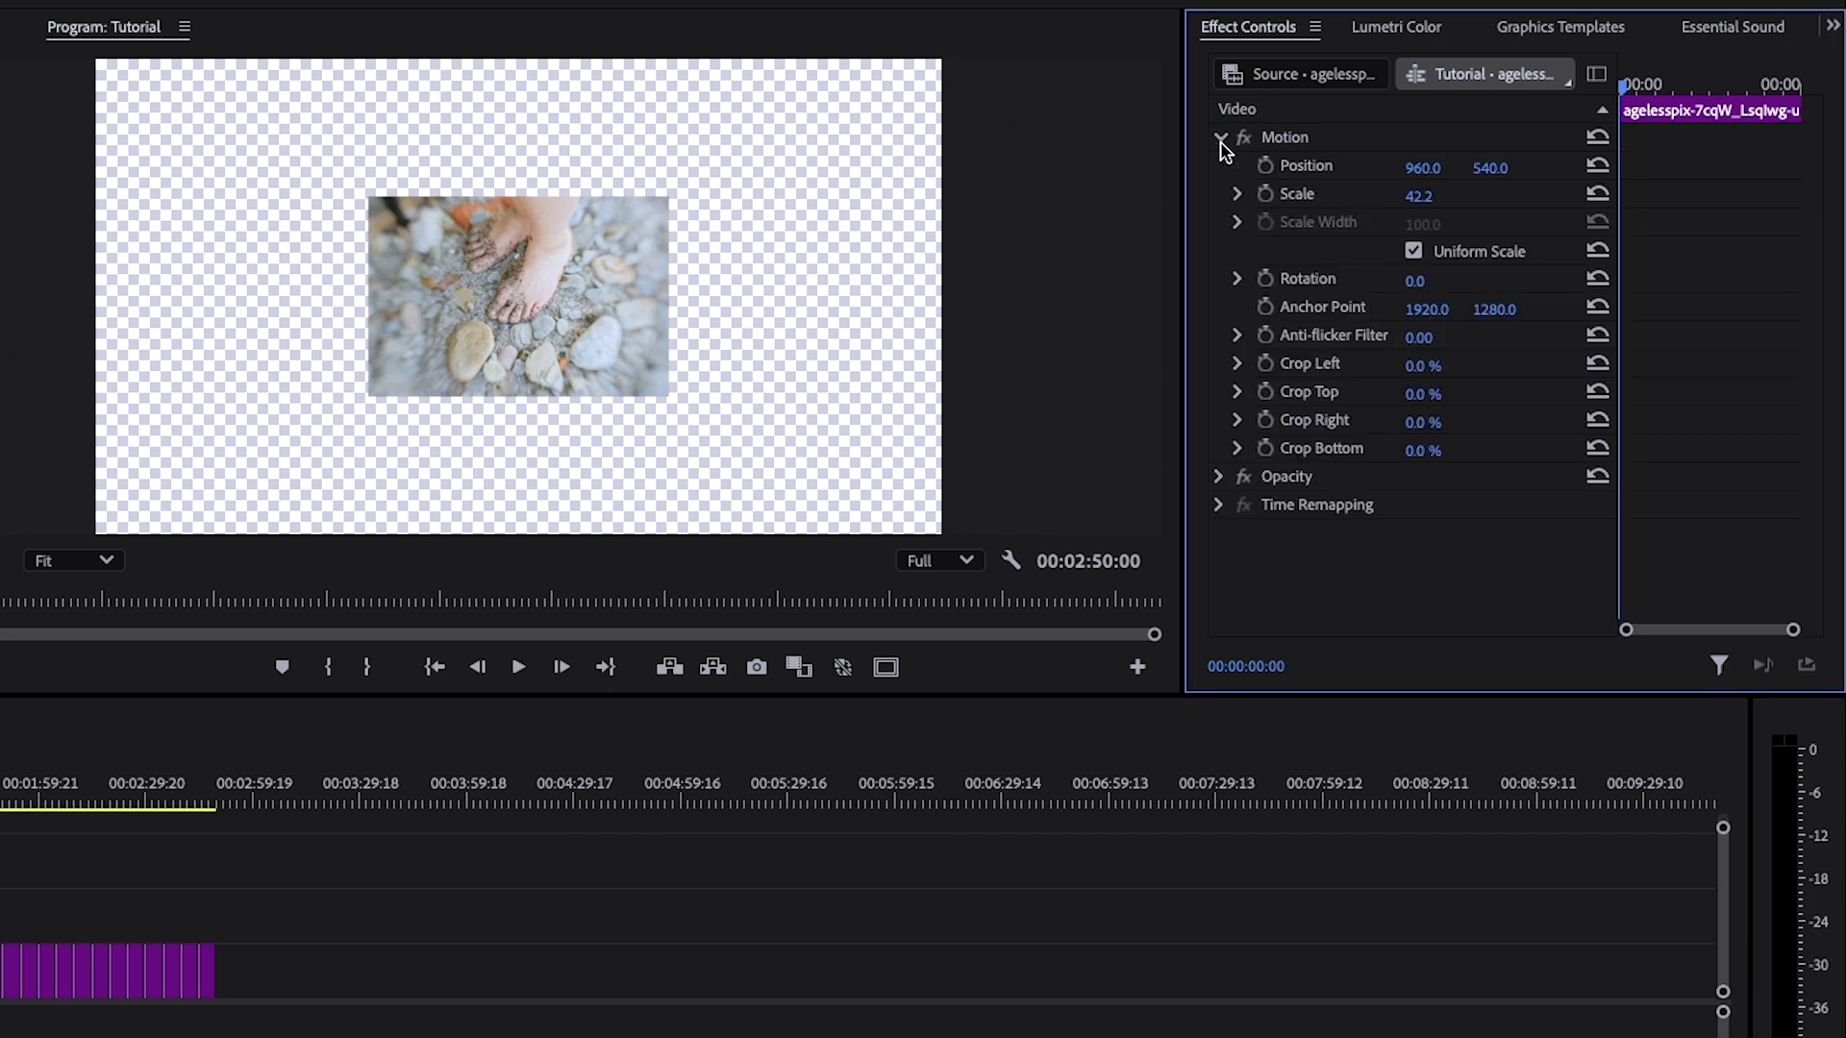
left_click(1238, 195)
left_click_drag(1320, 247, 1447, 247)
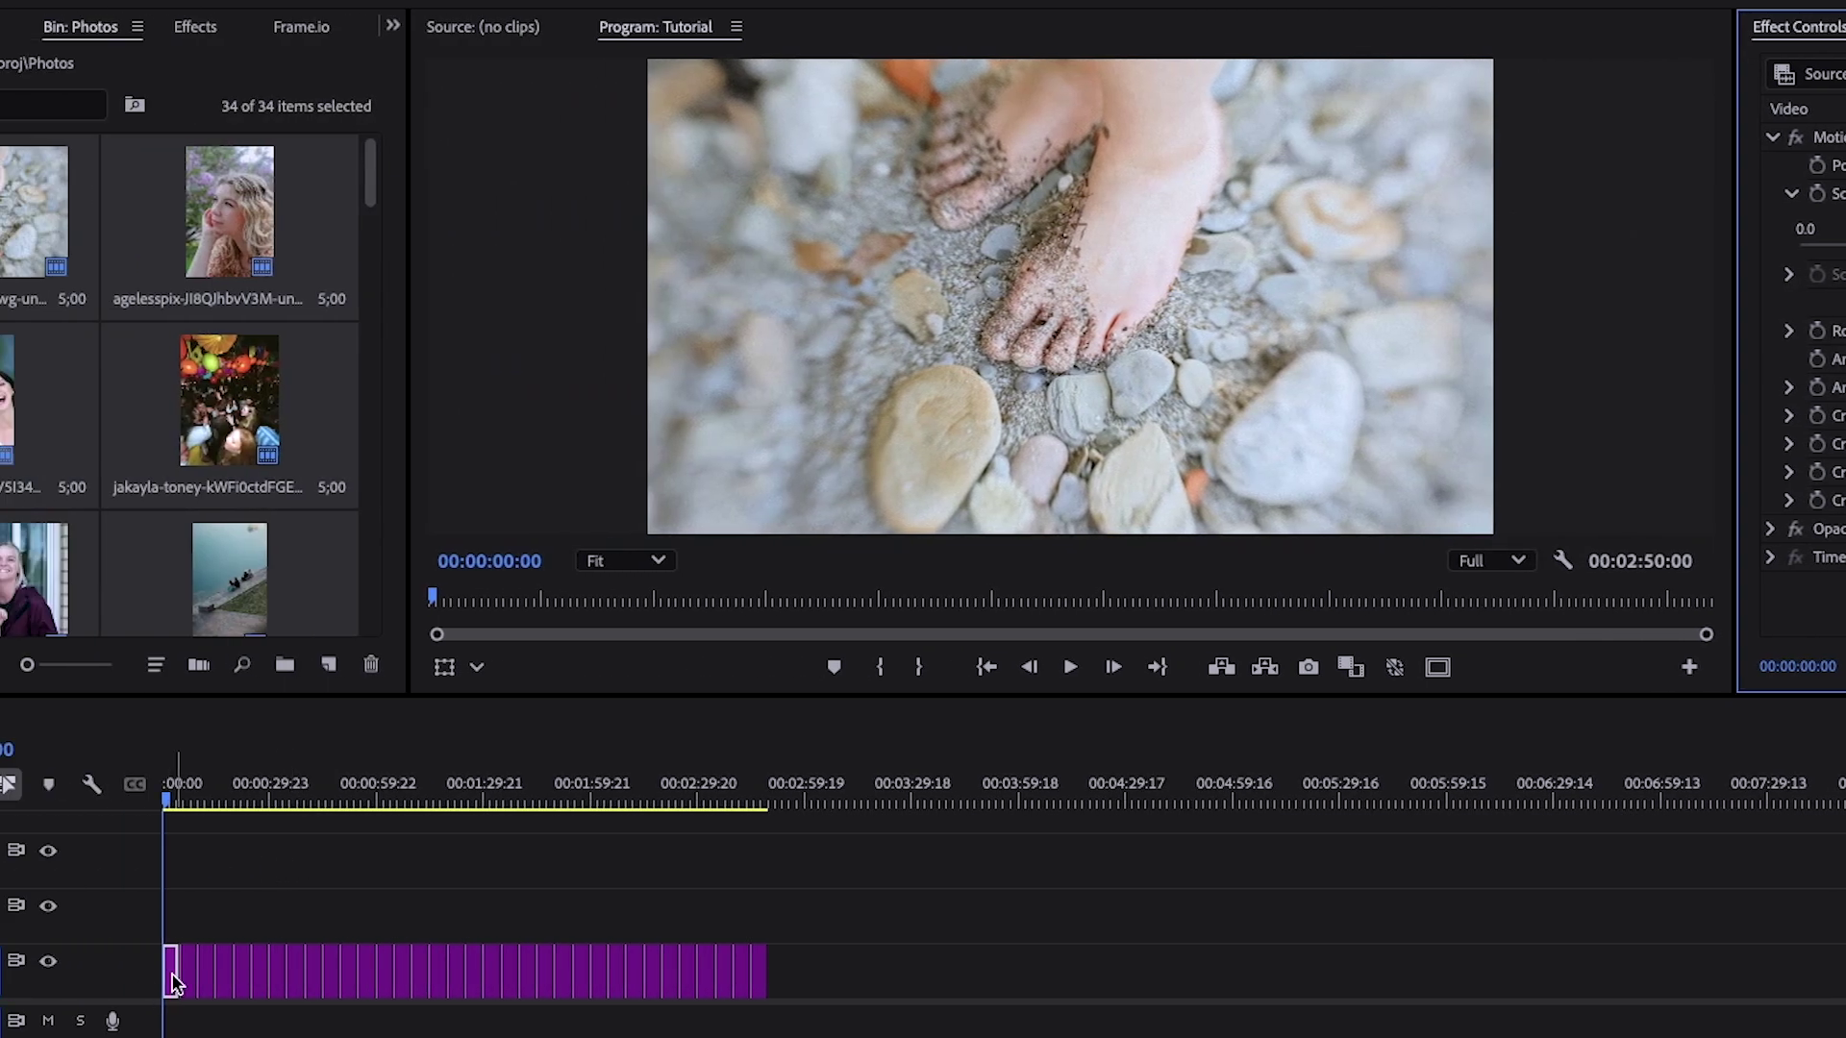
Paste the first clip's Motion, Opacity and Time Remapping attributes onto all other V1 clips and preview the photos up to 00:02:04:01.
right_click(173, 981)
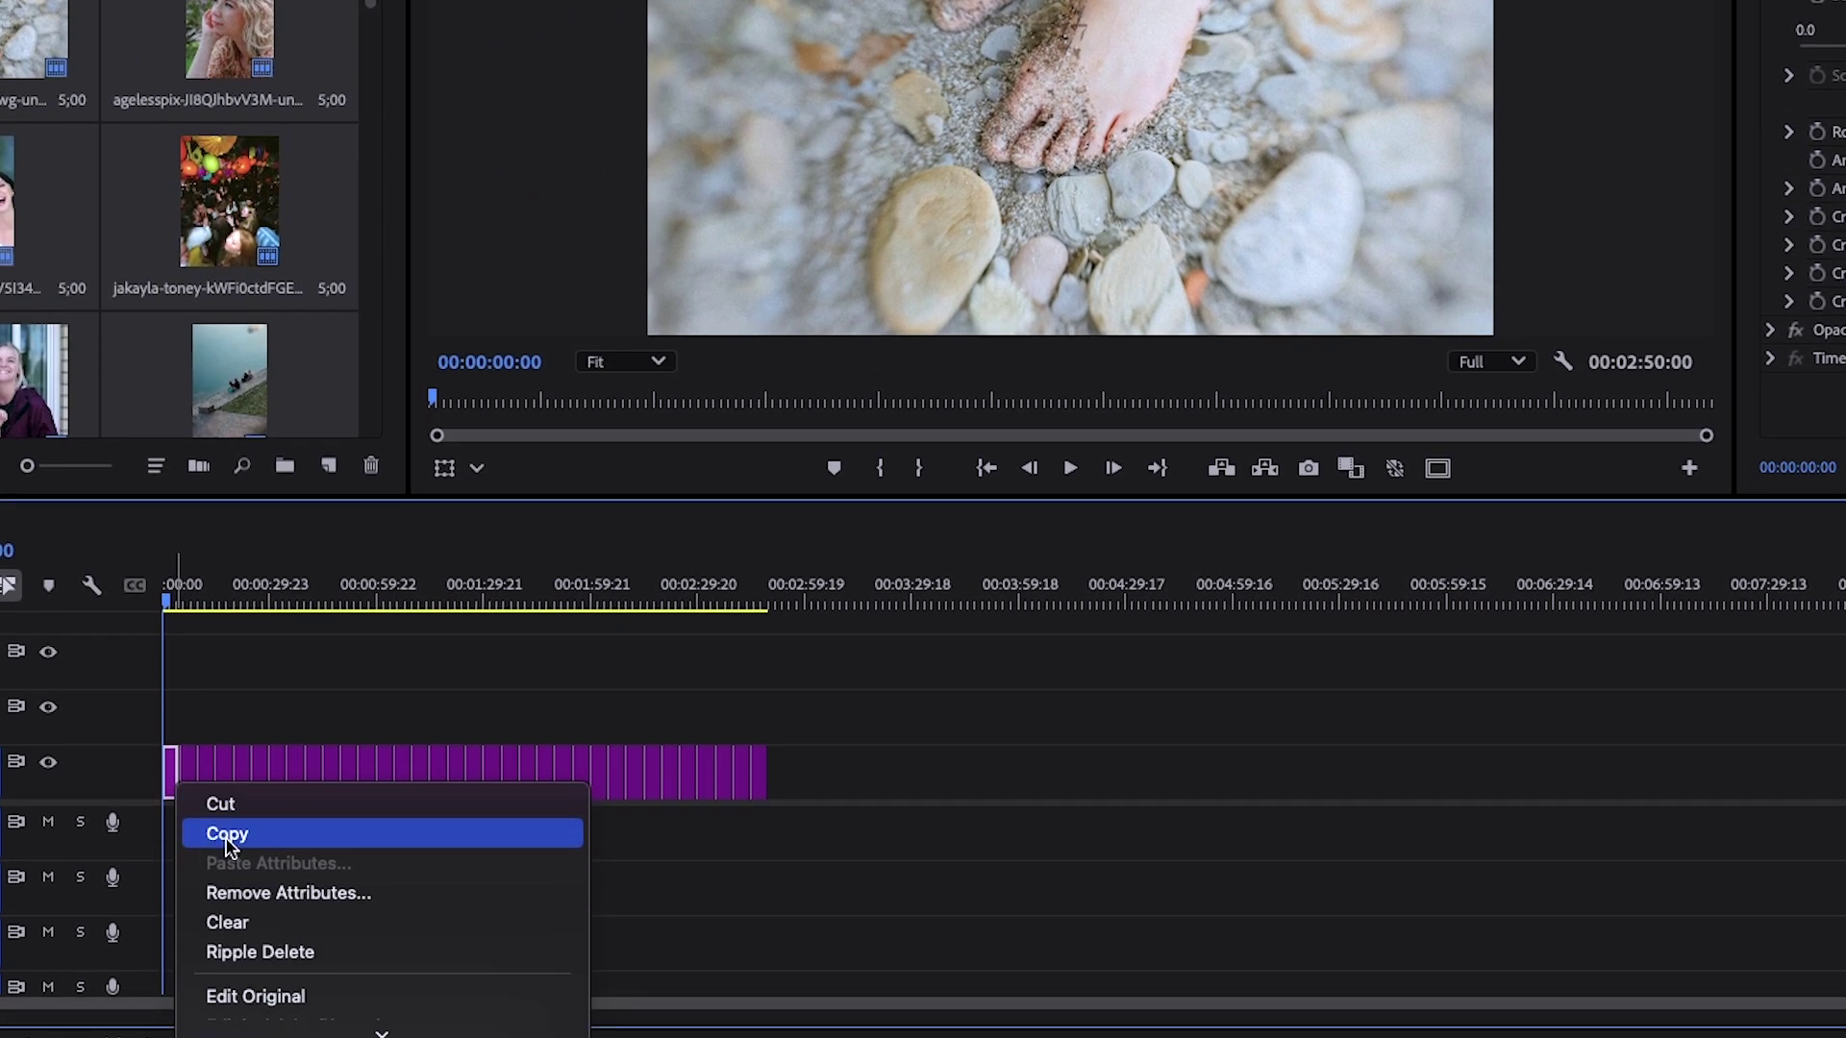
left_click(228, 833)
left_click_drag(862, 750, 189, 757)
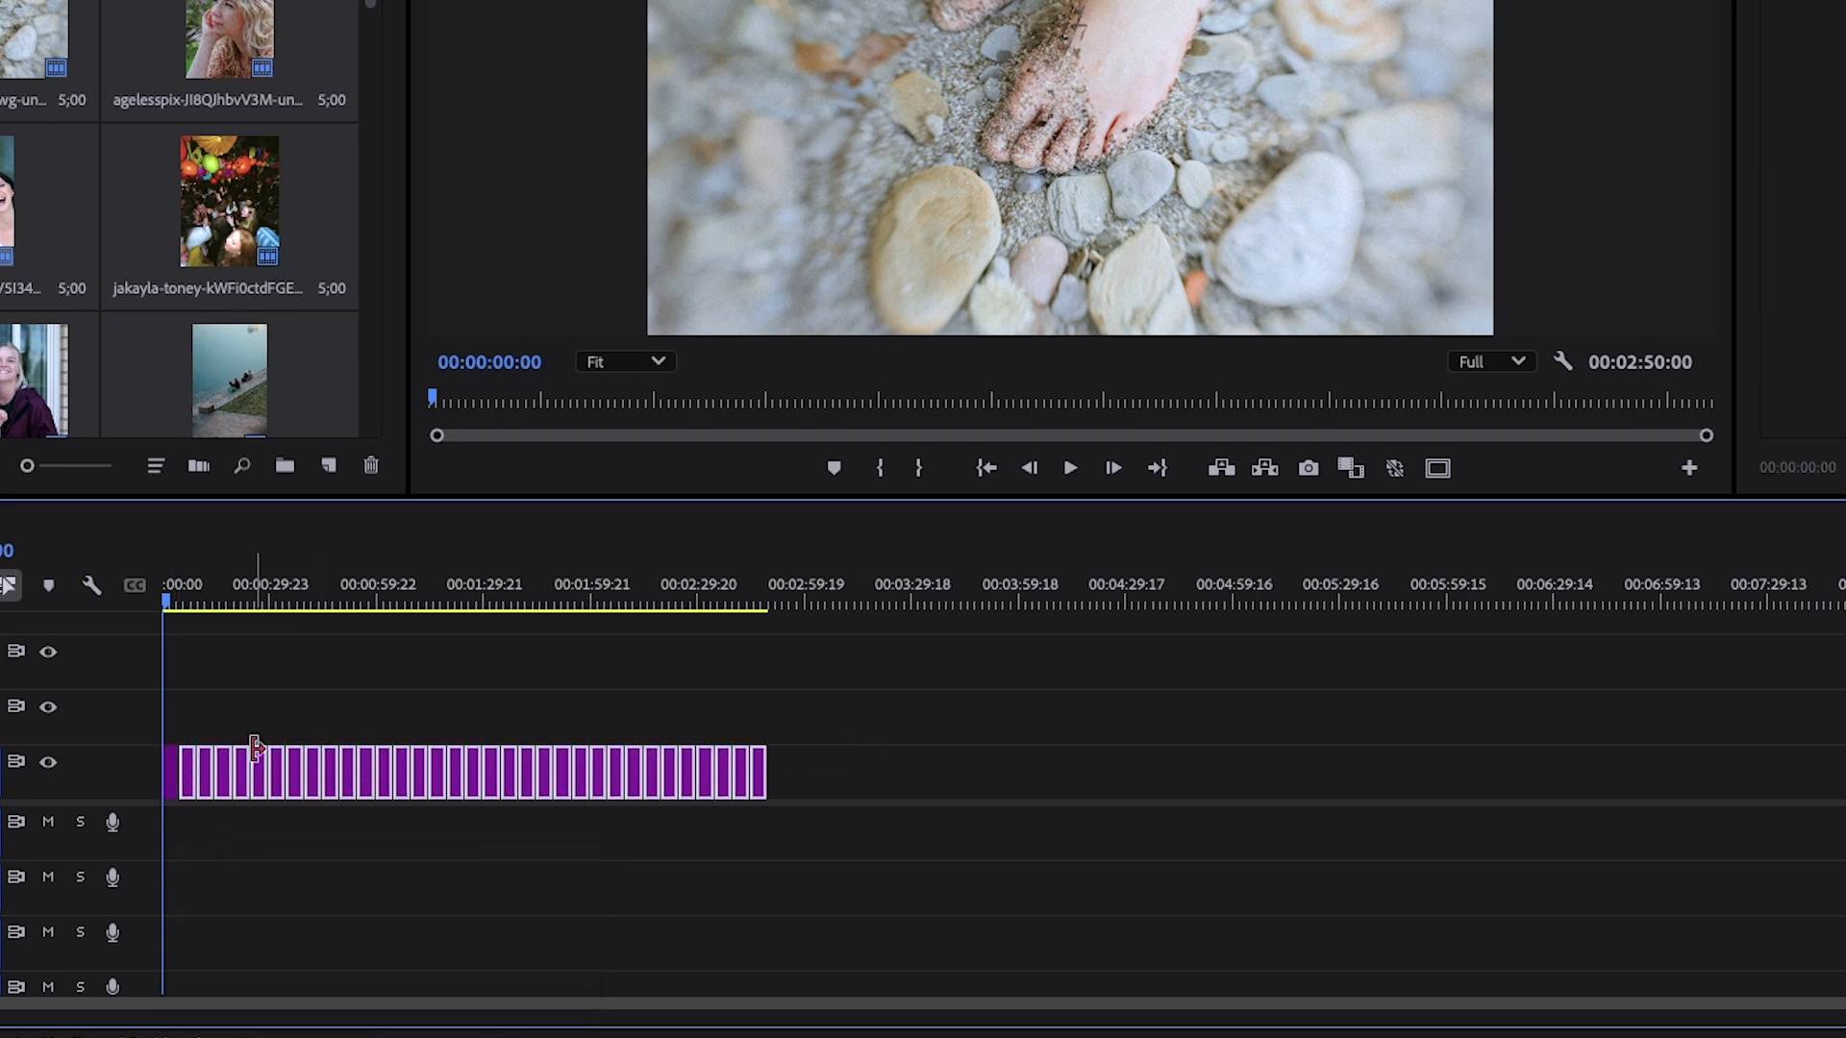
right_click(241, 765)
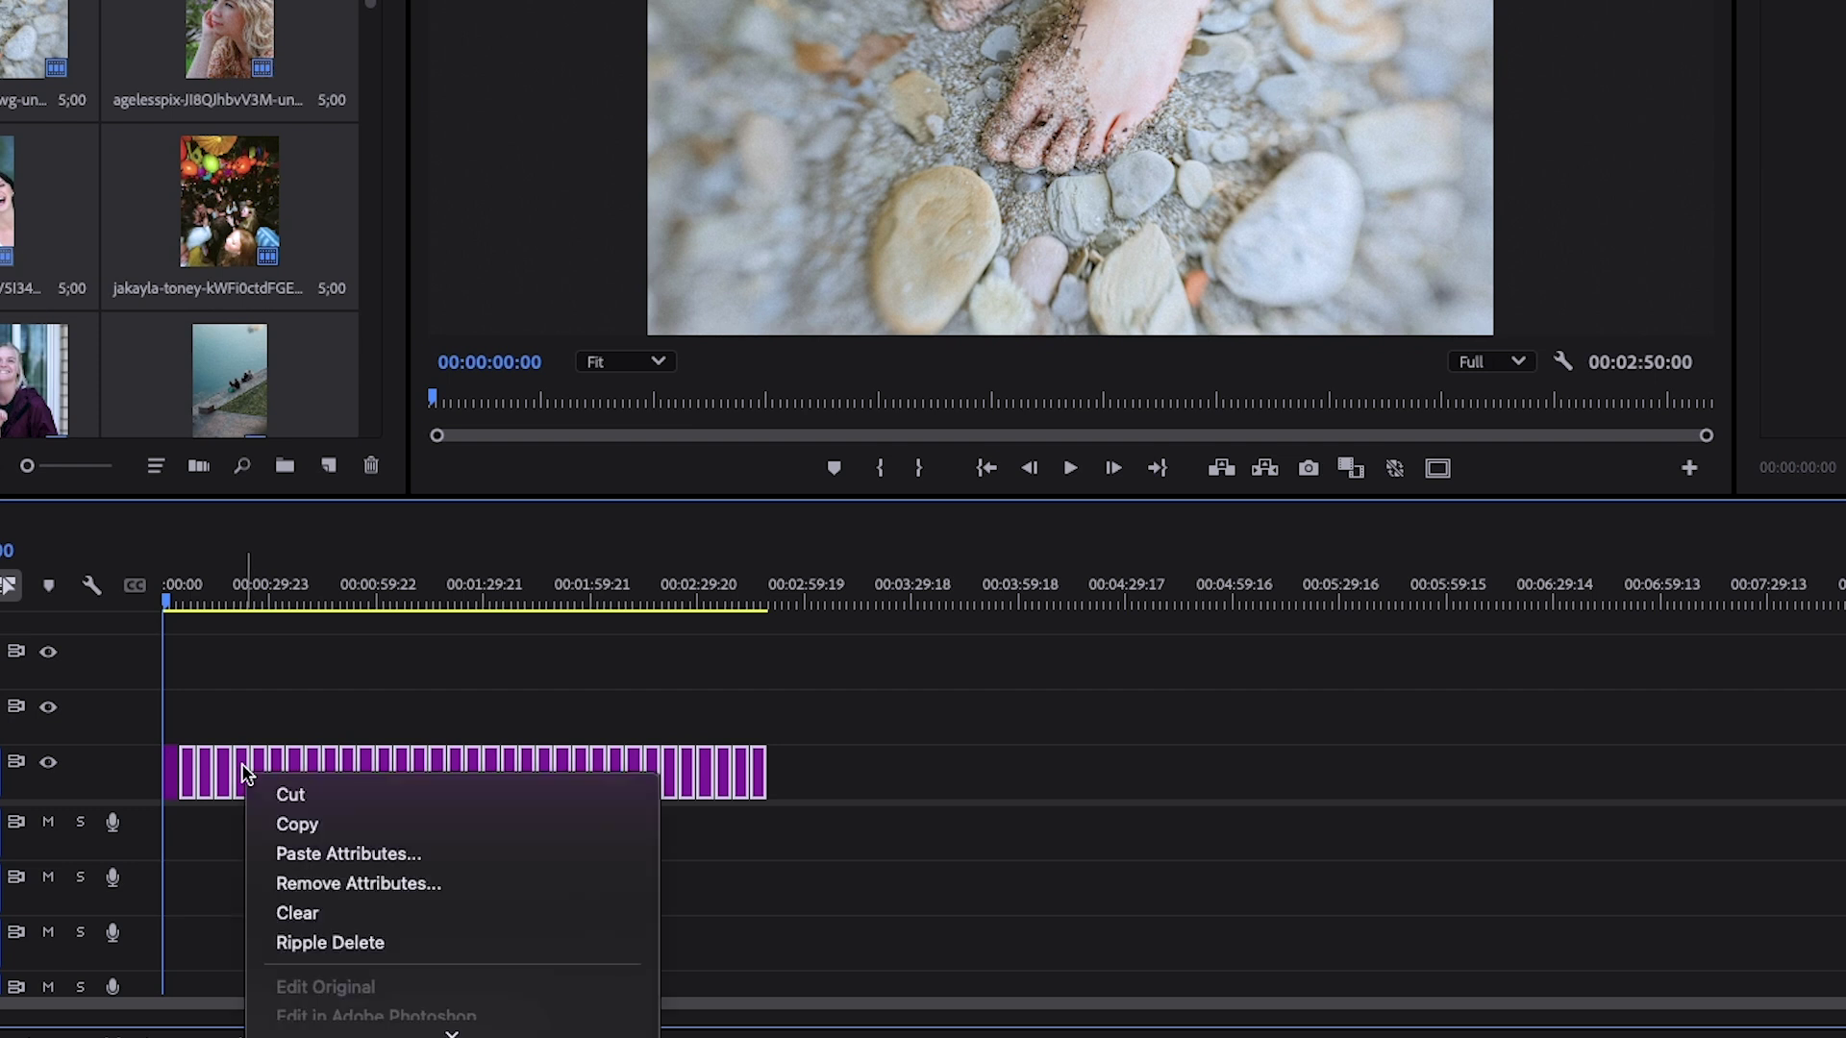
left_click(408, 856)
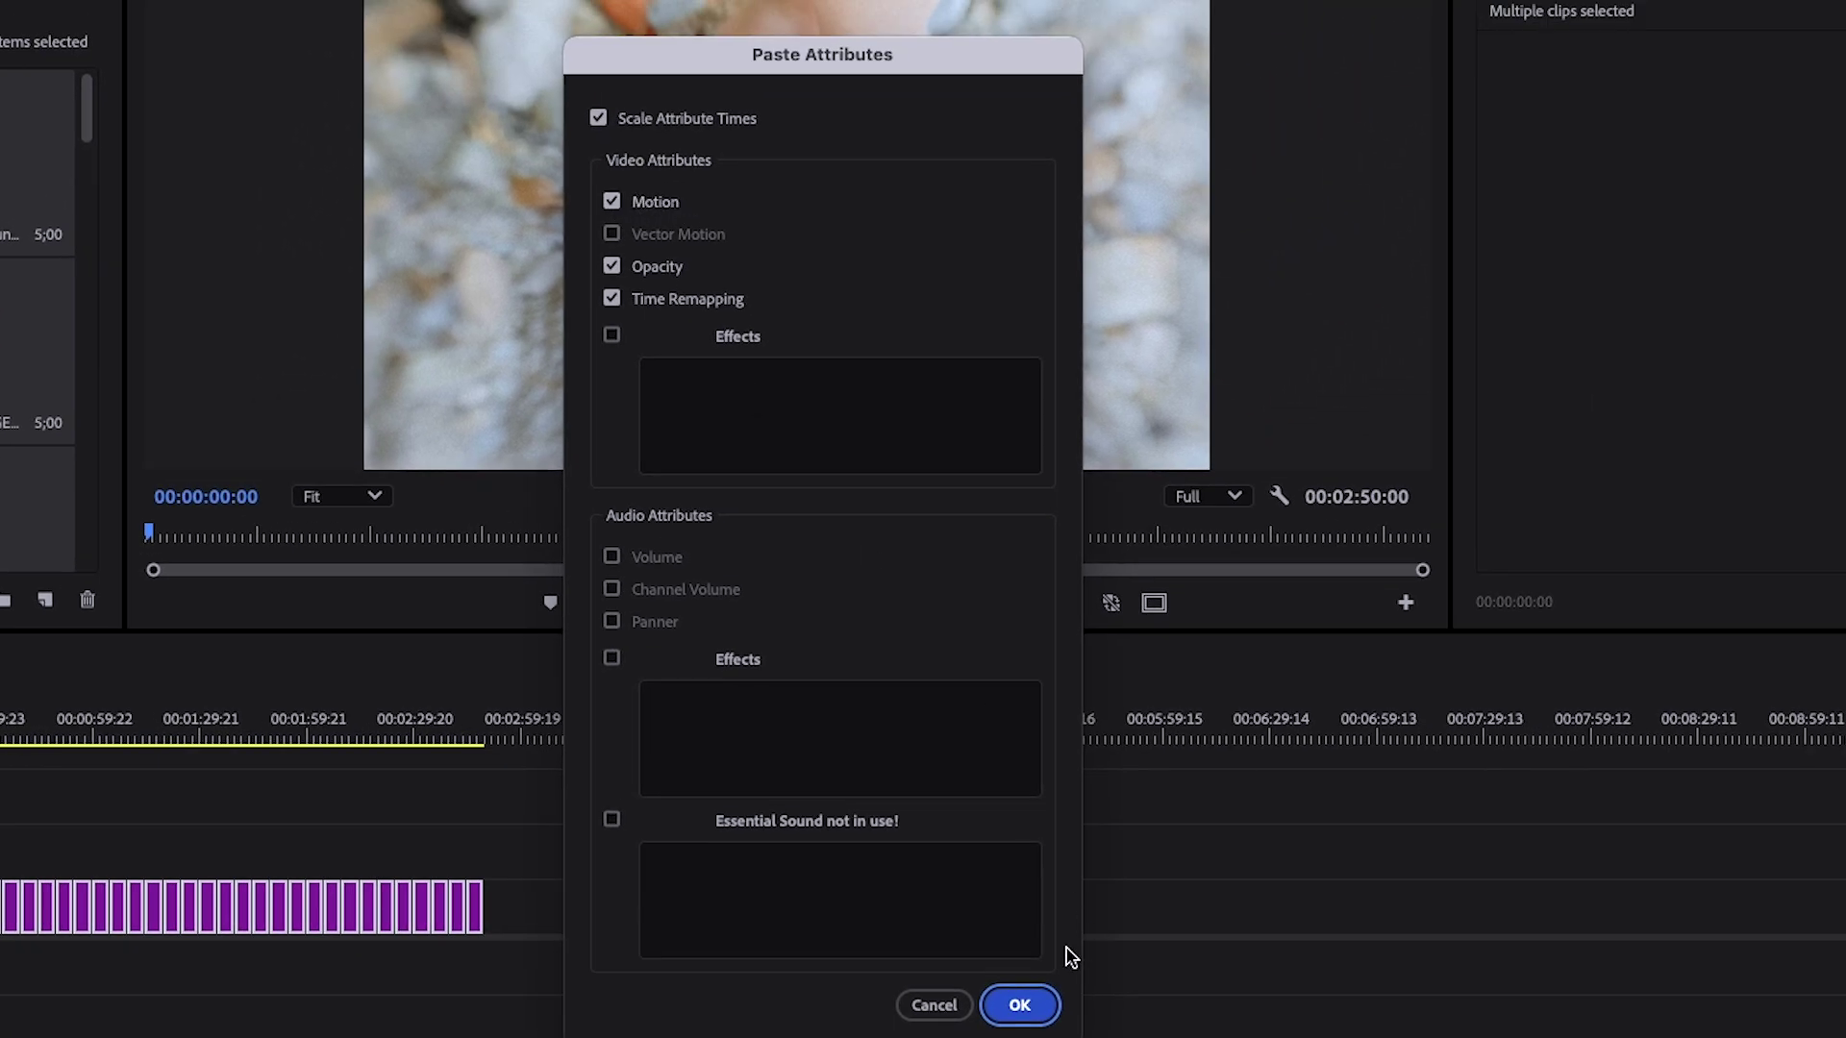
left_click(1021, 1006)
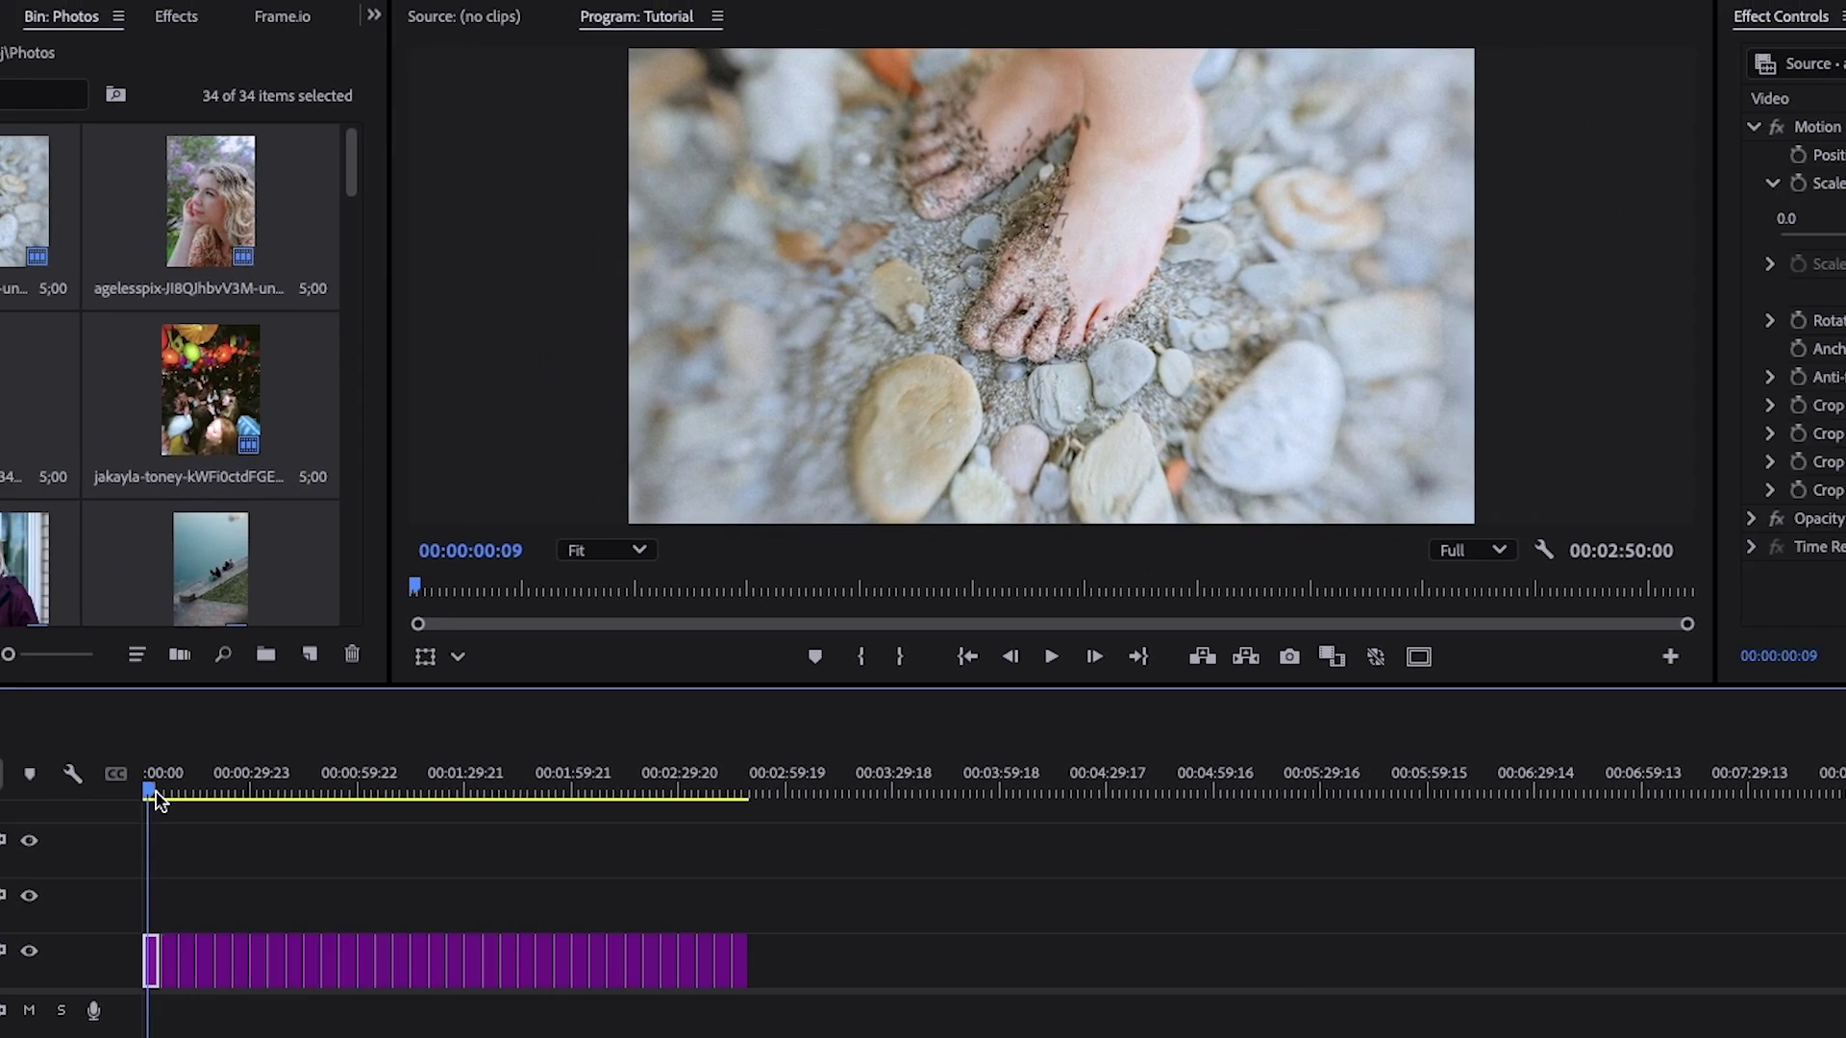
left_click_drag(157, 801, 606, 781)
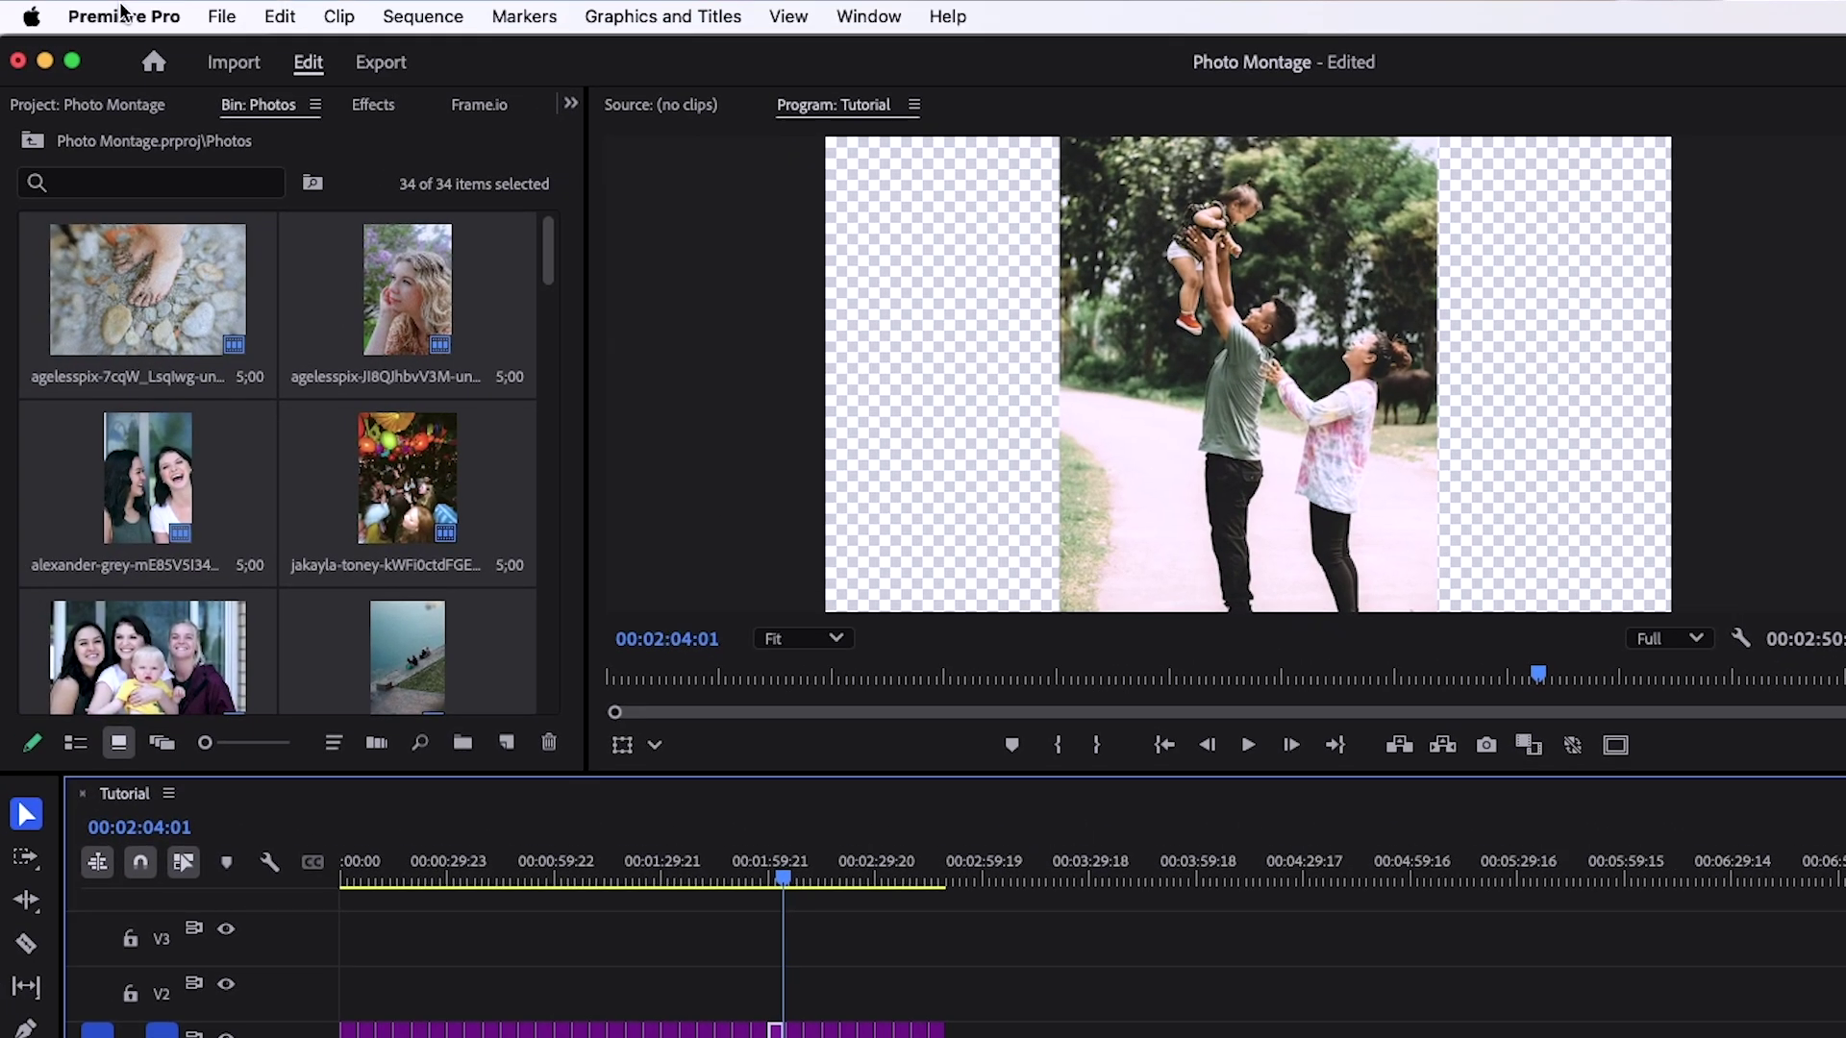
Set the default video transition duration to 1.00 seconds in the Timeline preferences.
left_click(123, 15)
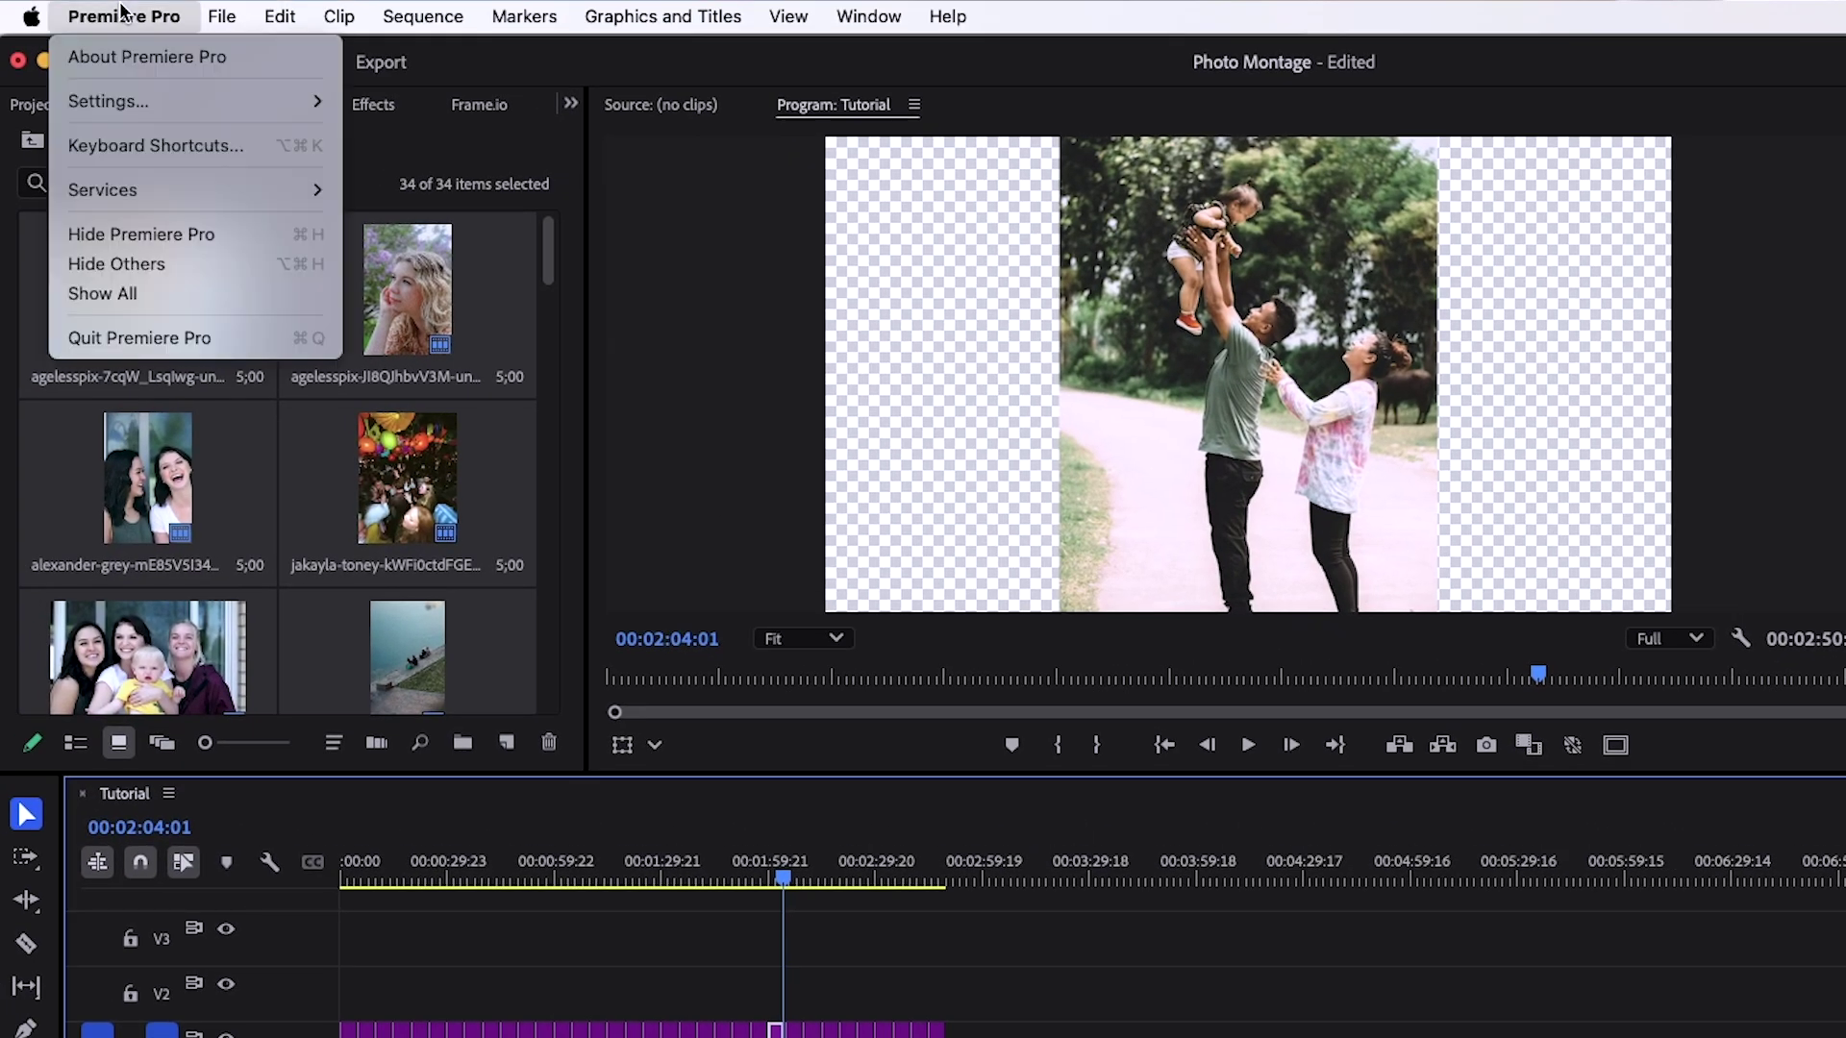
mouse_move(128, 111)
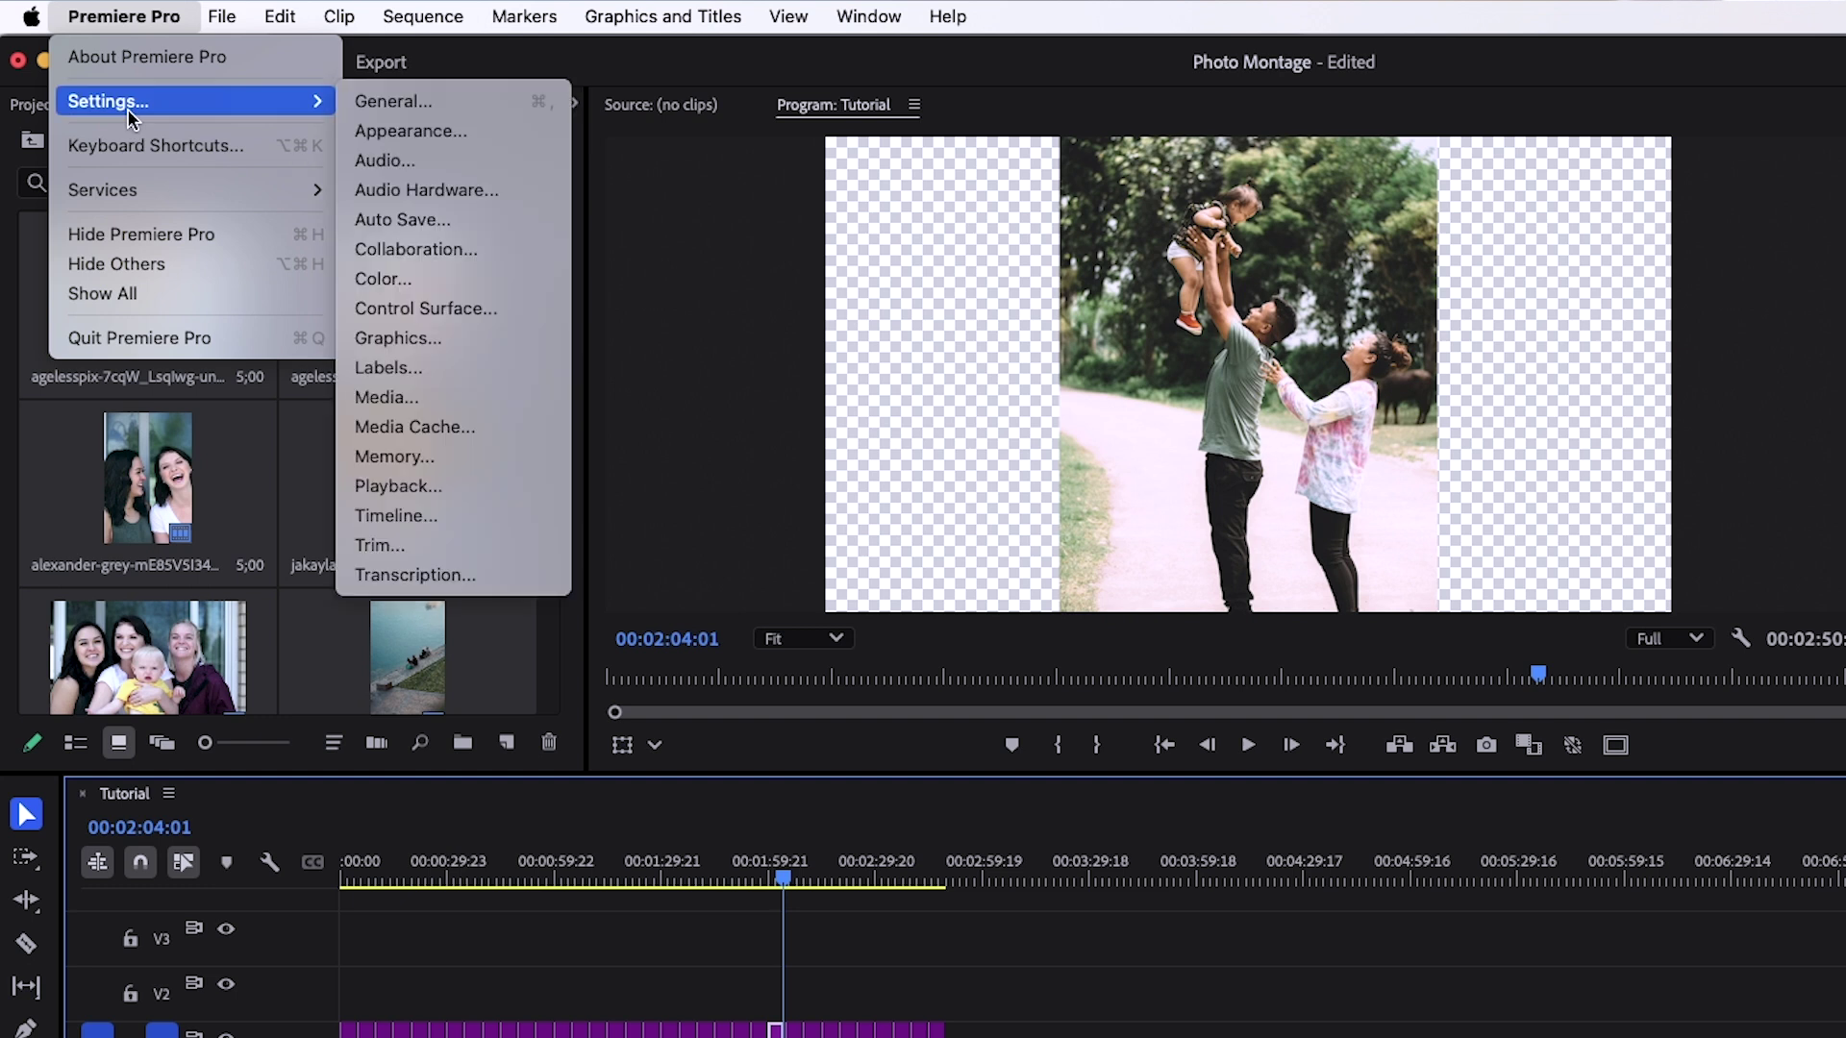
left_click(451, 514)
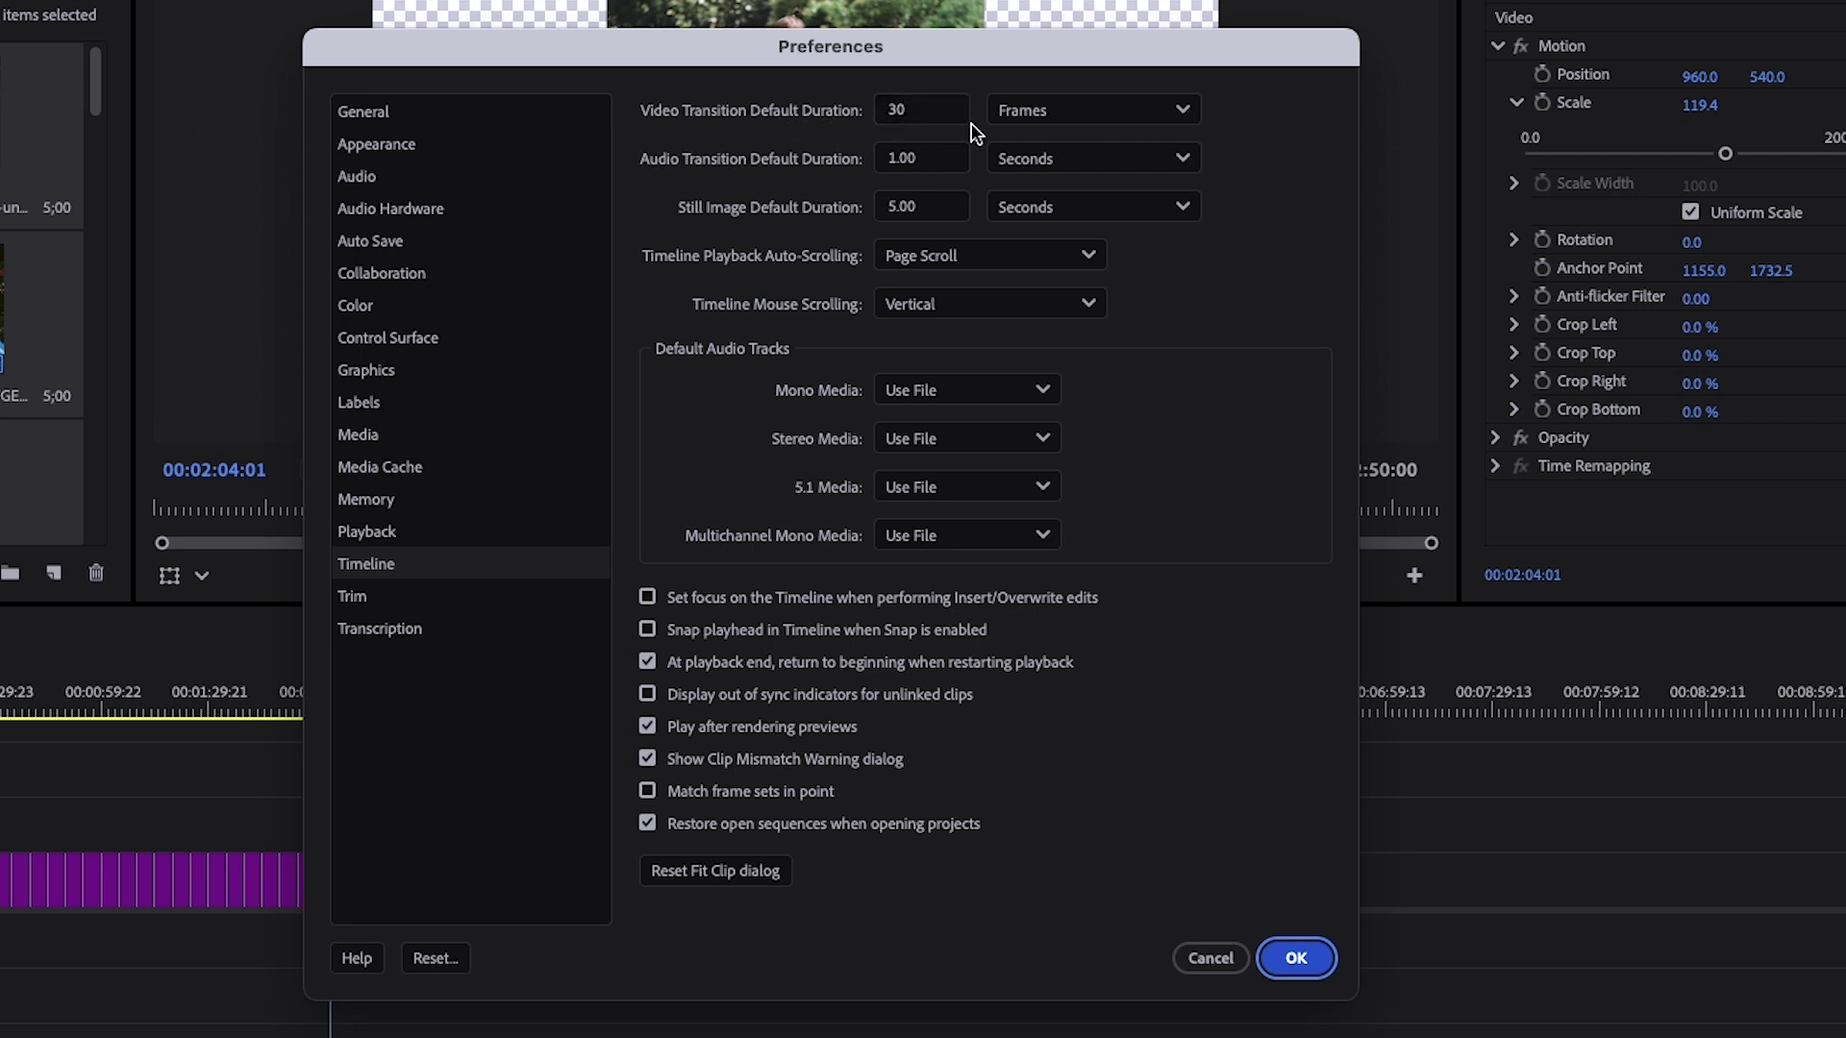
left_click(1048, 109)
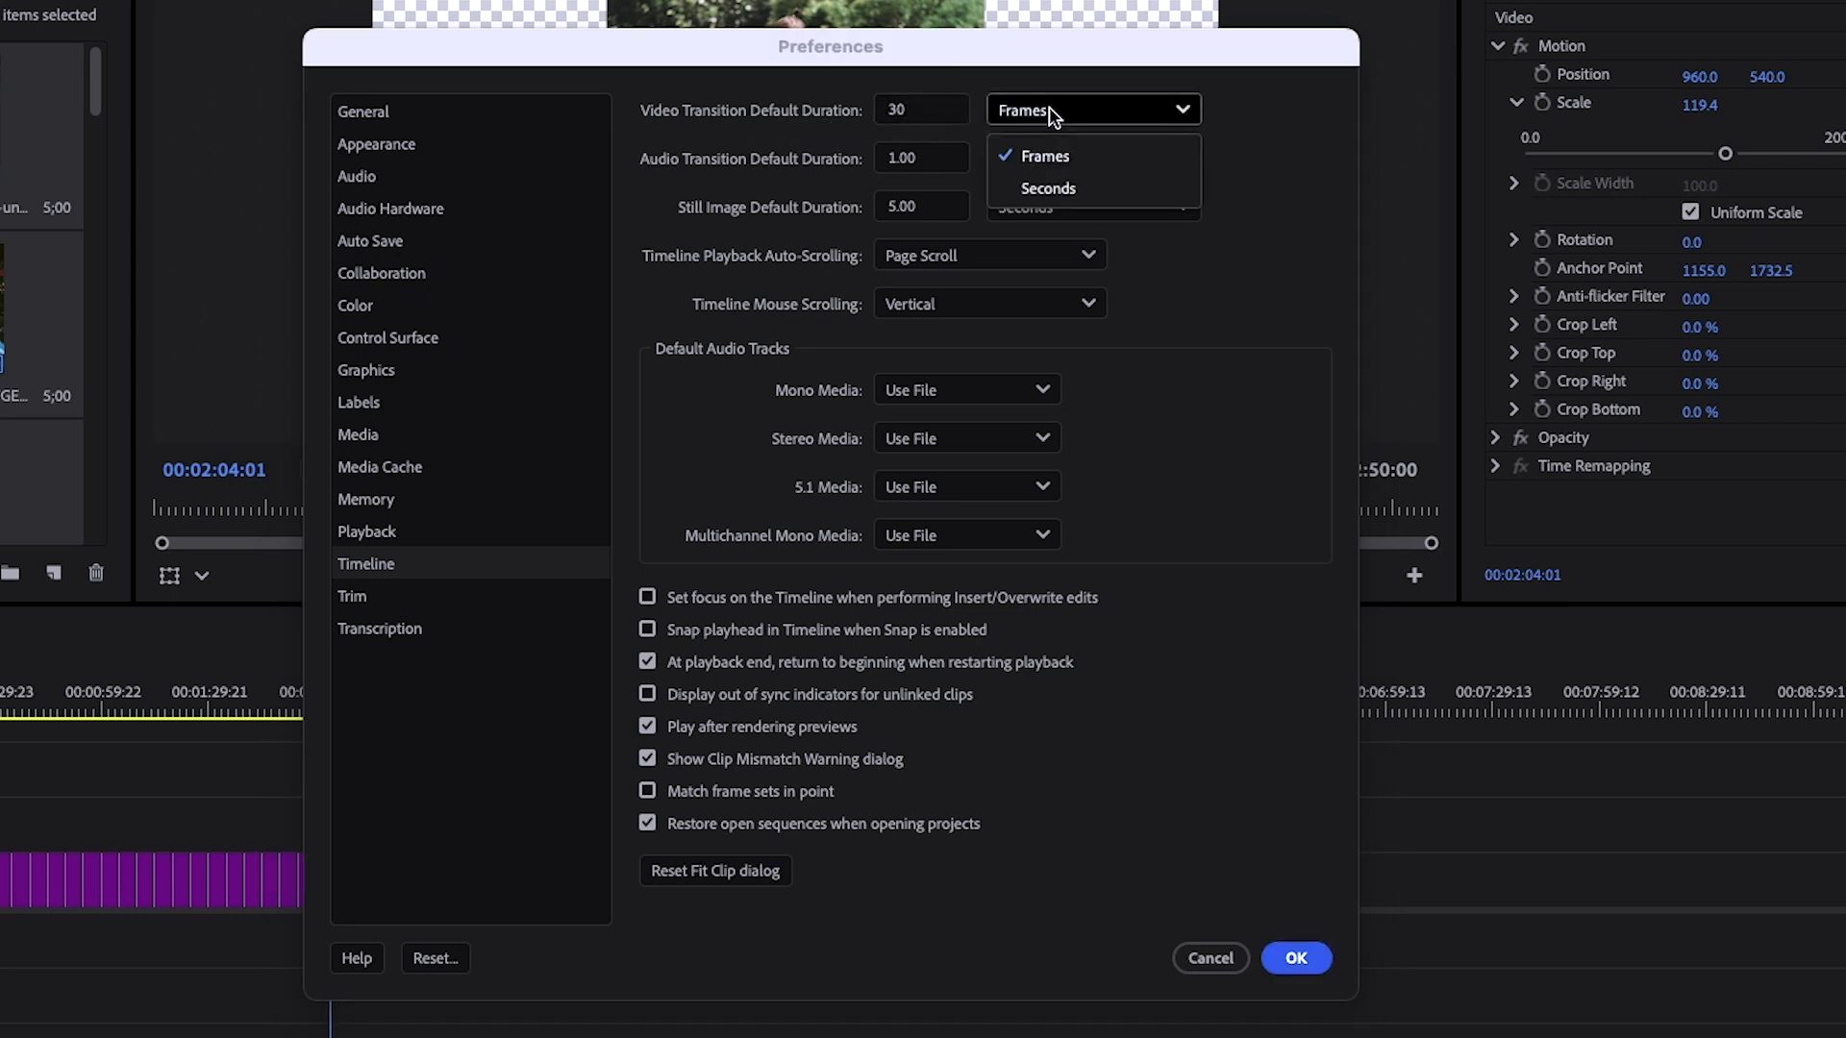
left_click(1050, 189)
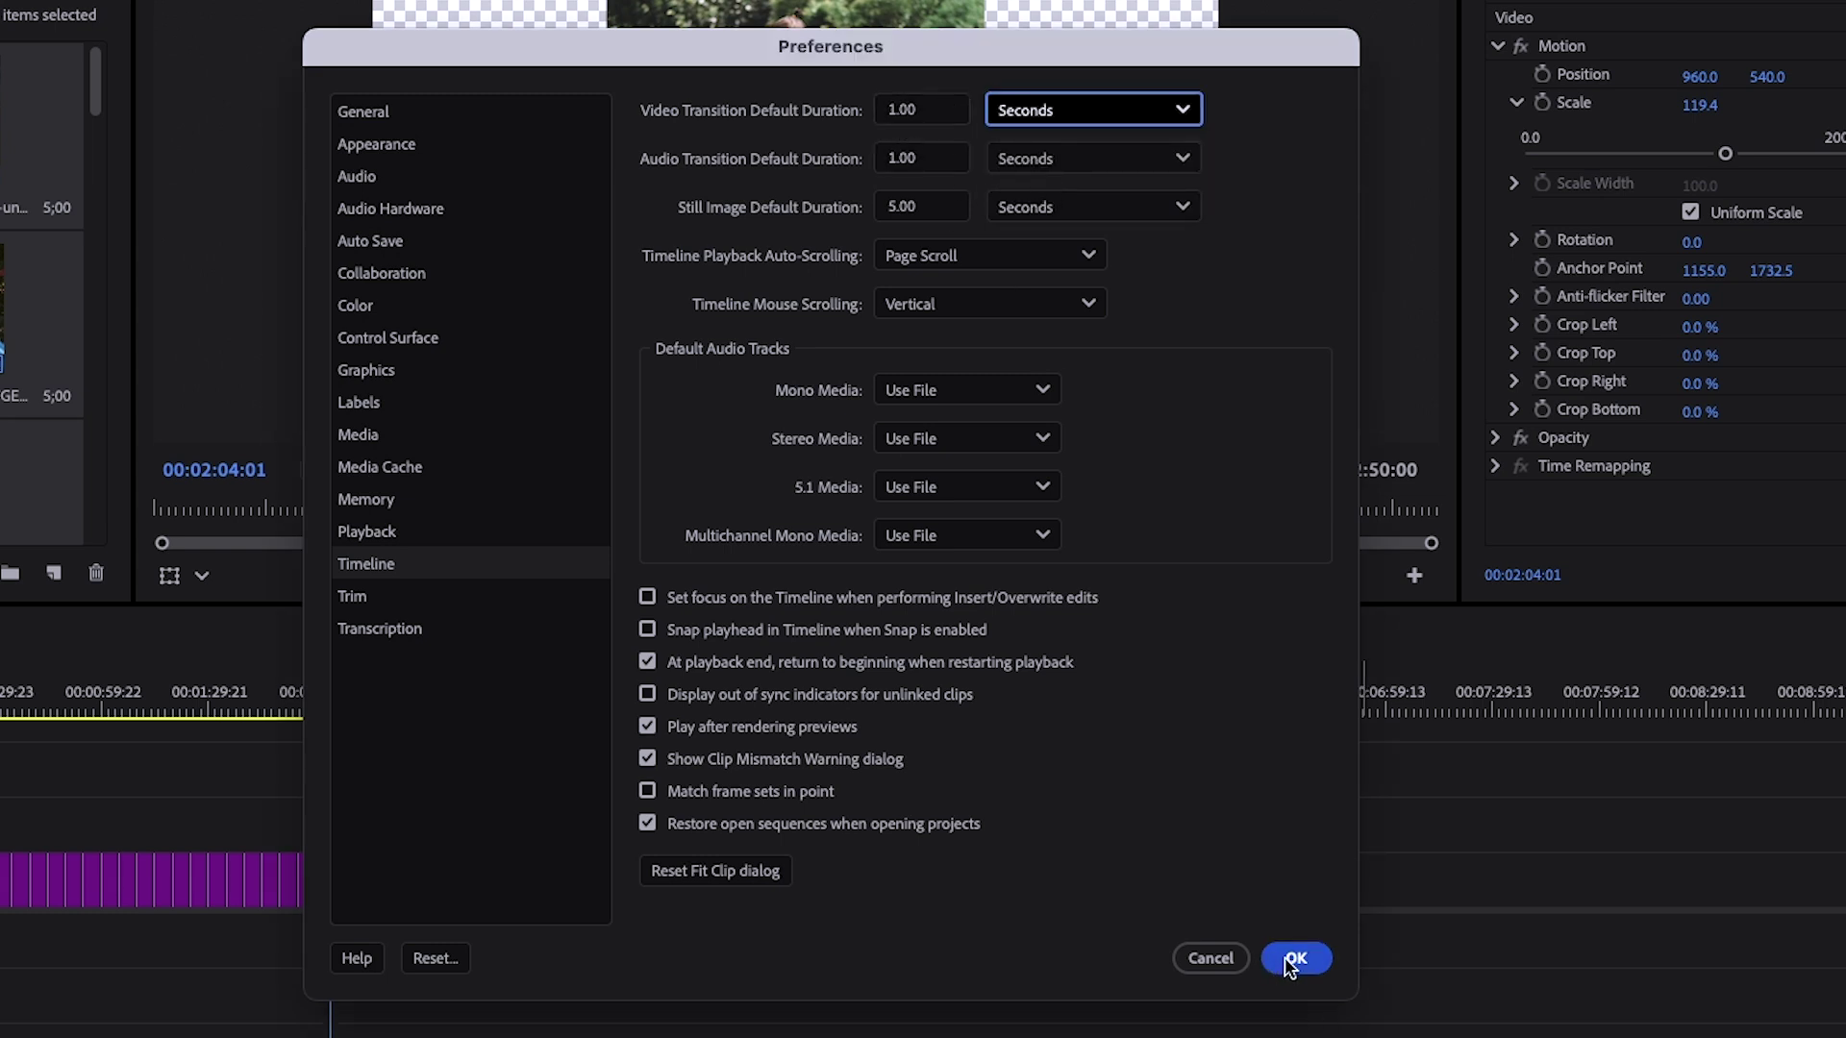
left_click(1295, 959)
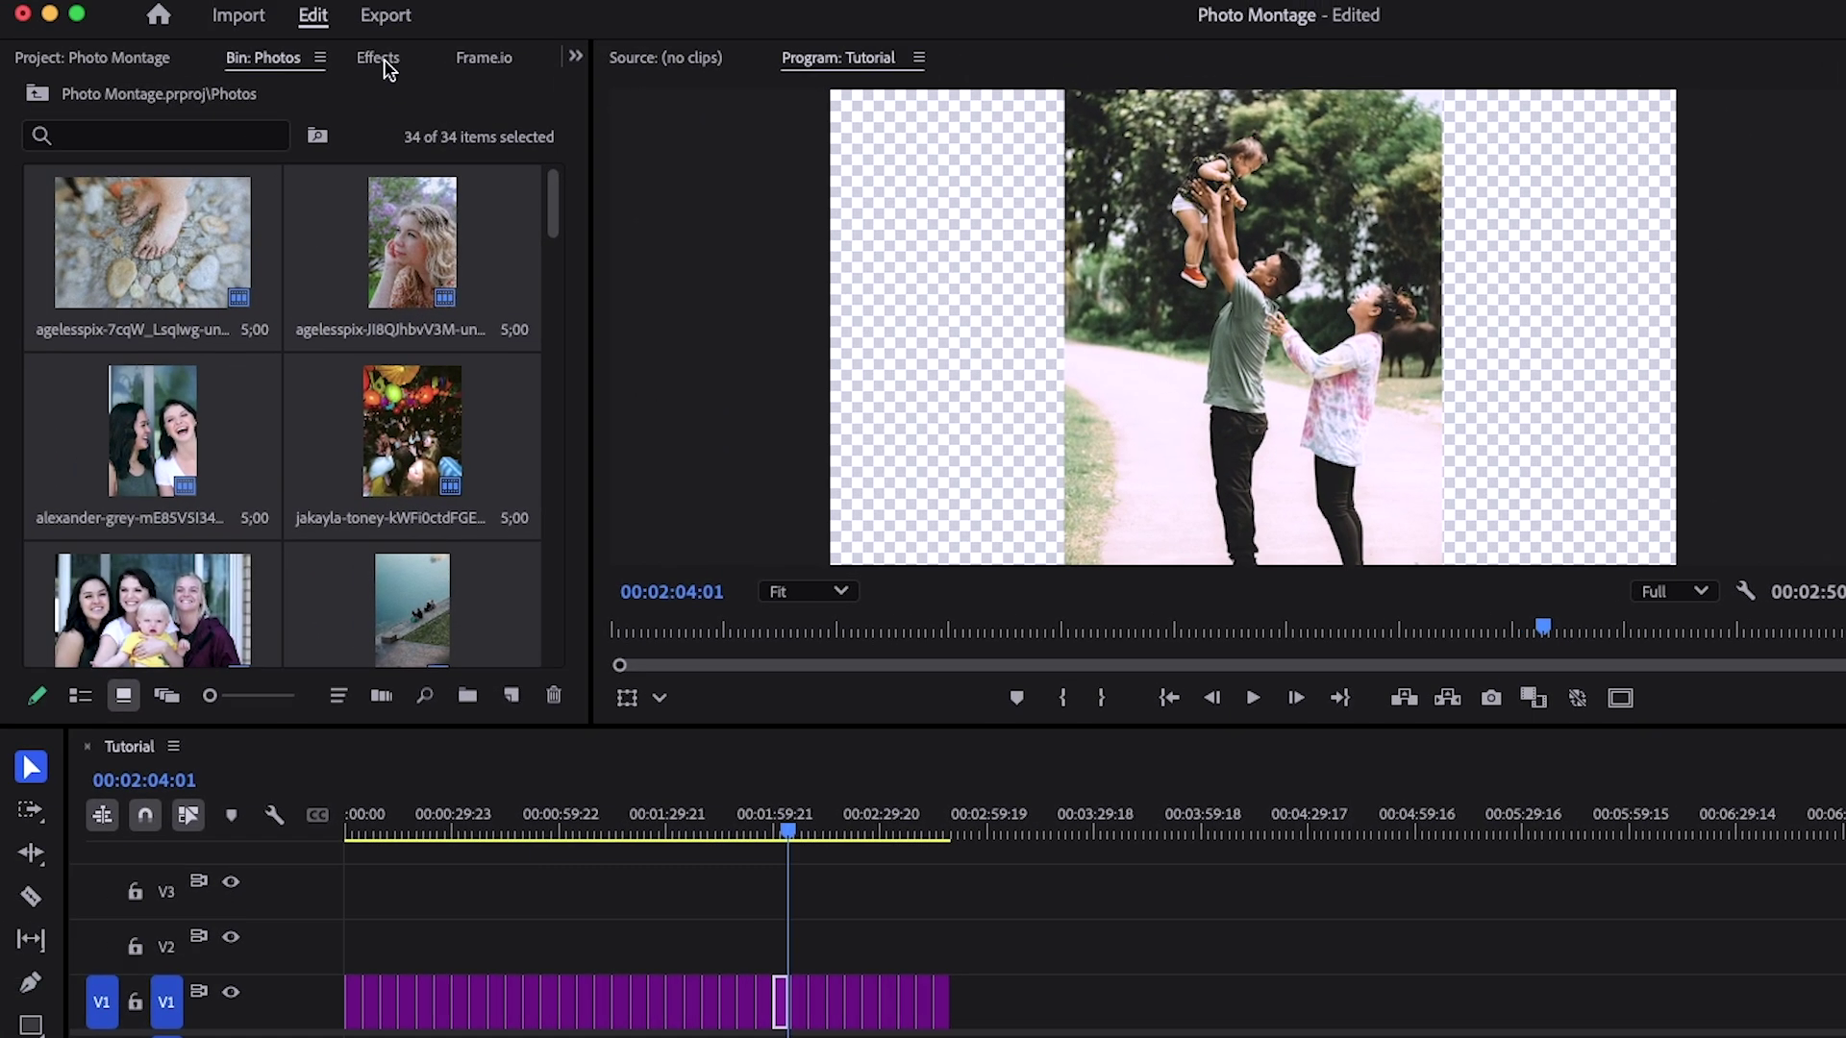
Set Cross Dissolve from the Dissolve video transitions as the default transition.
left_click(381, 59)
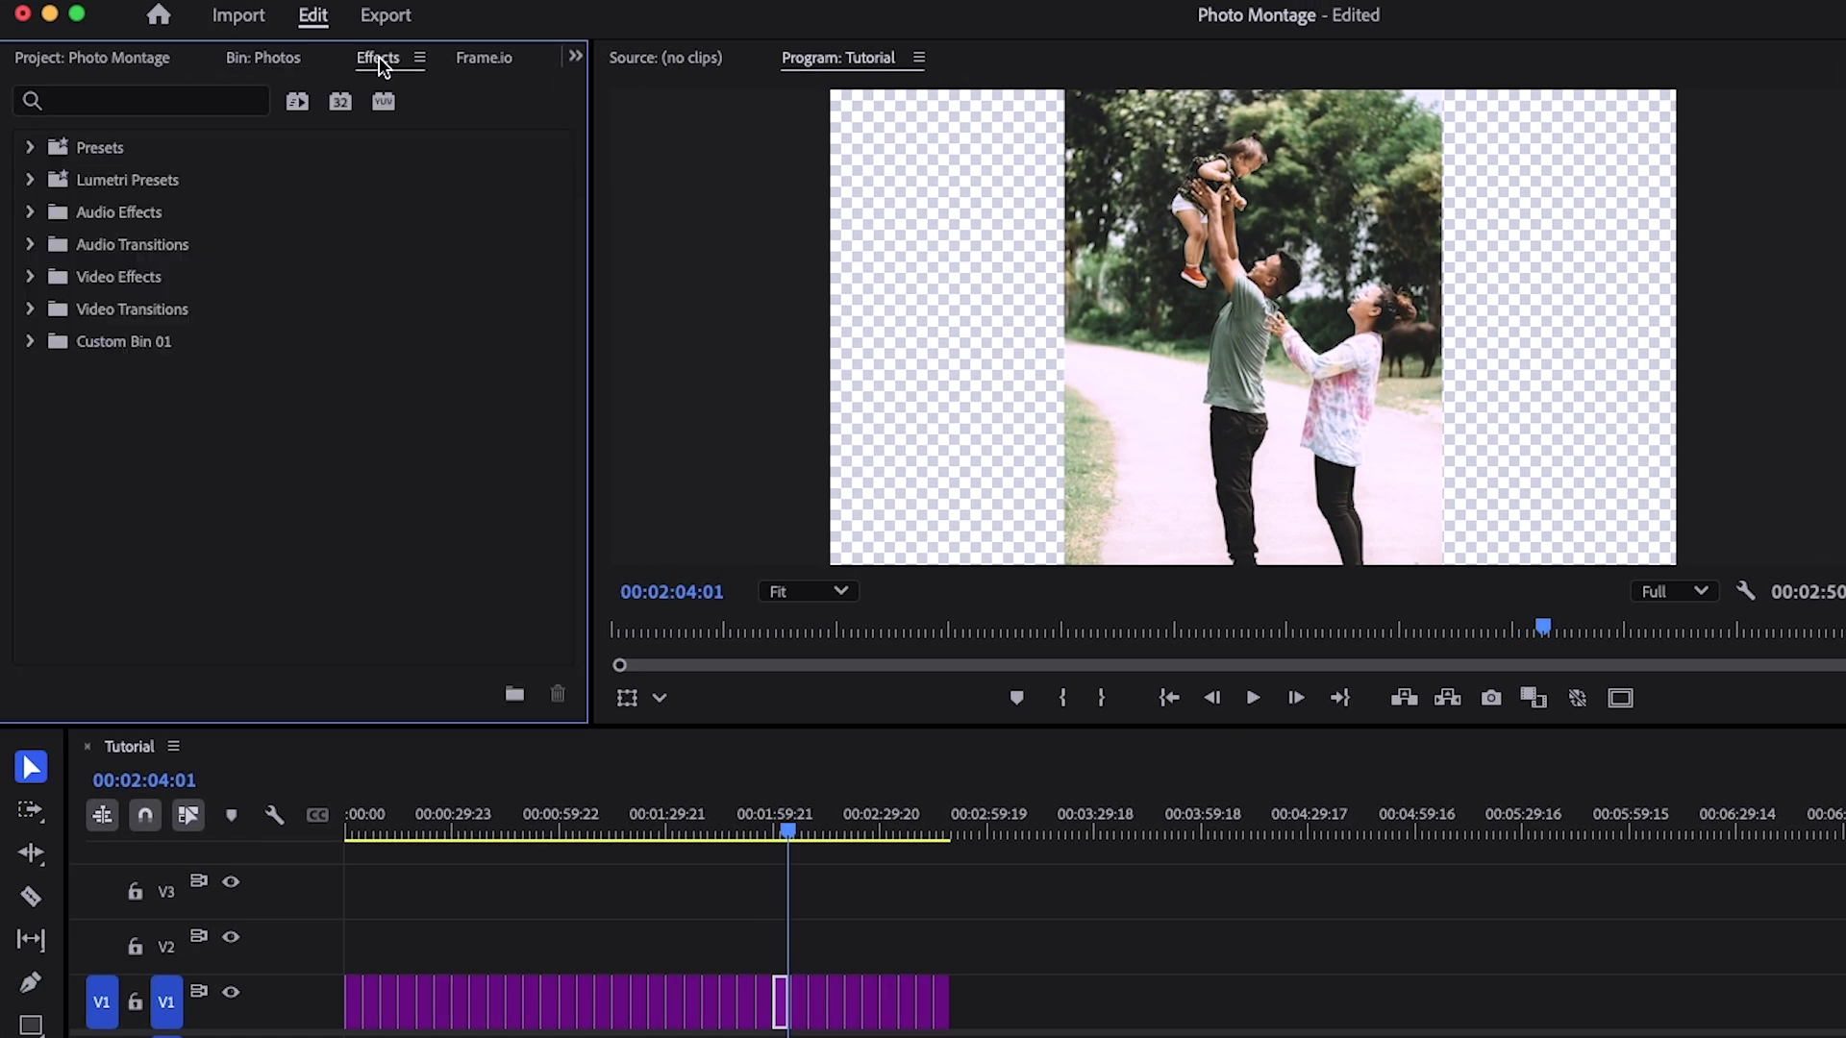
left_click(170, 108)
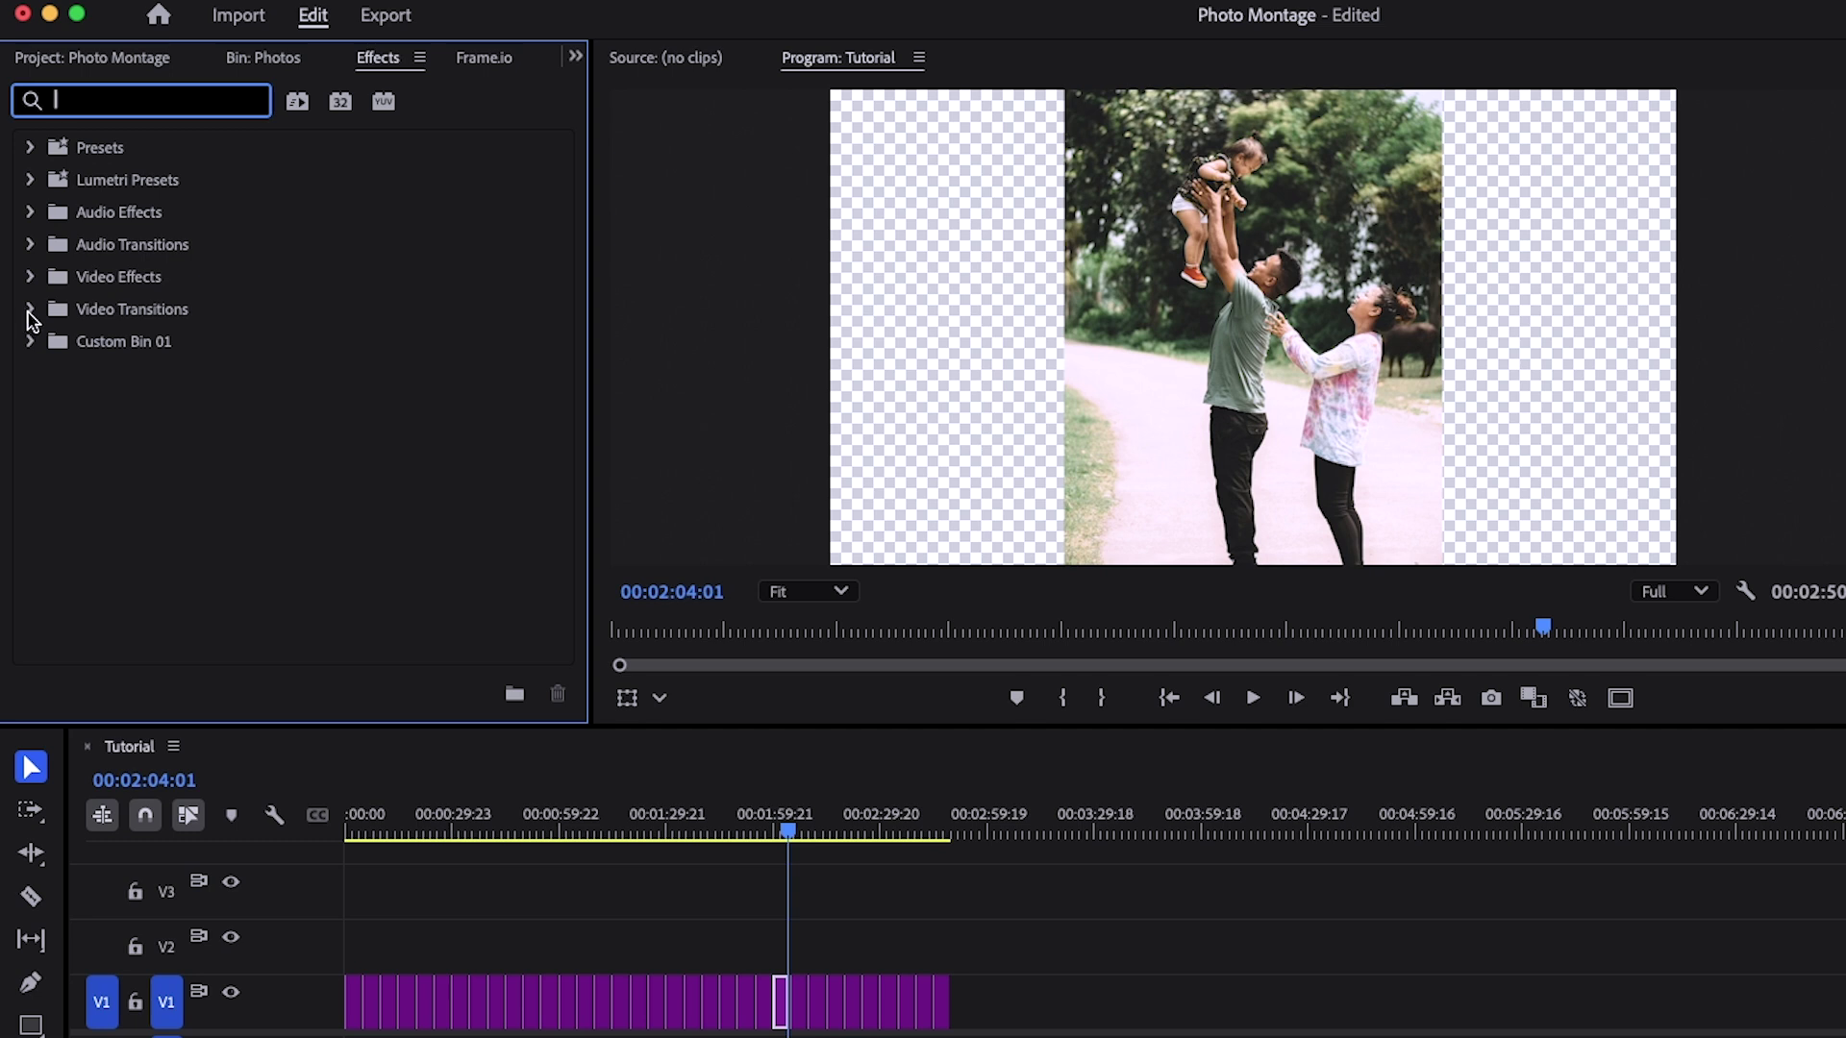
left_click(30, 313)
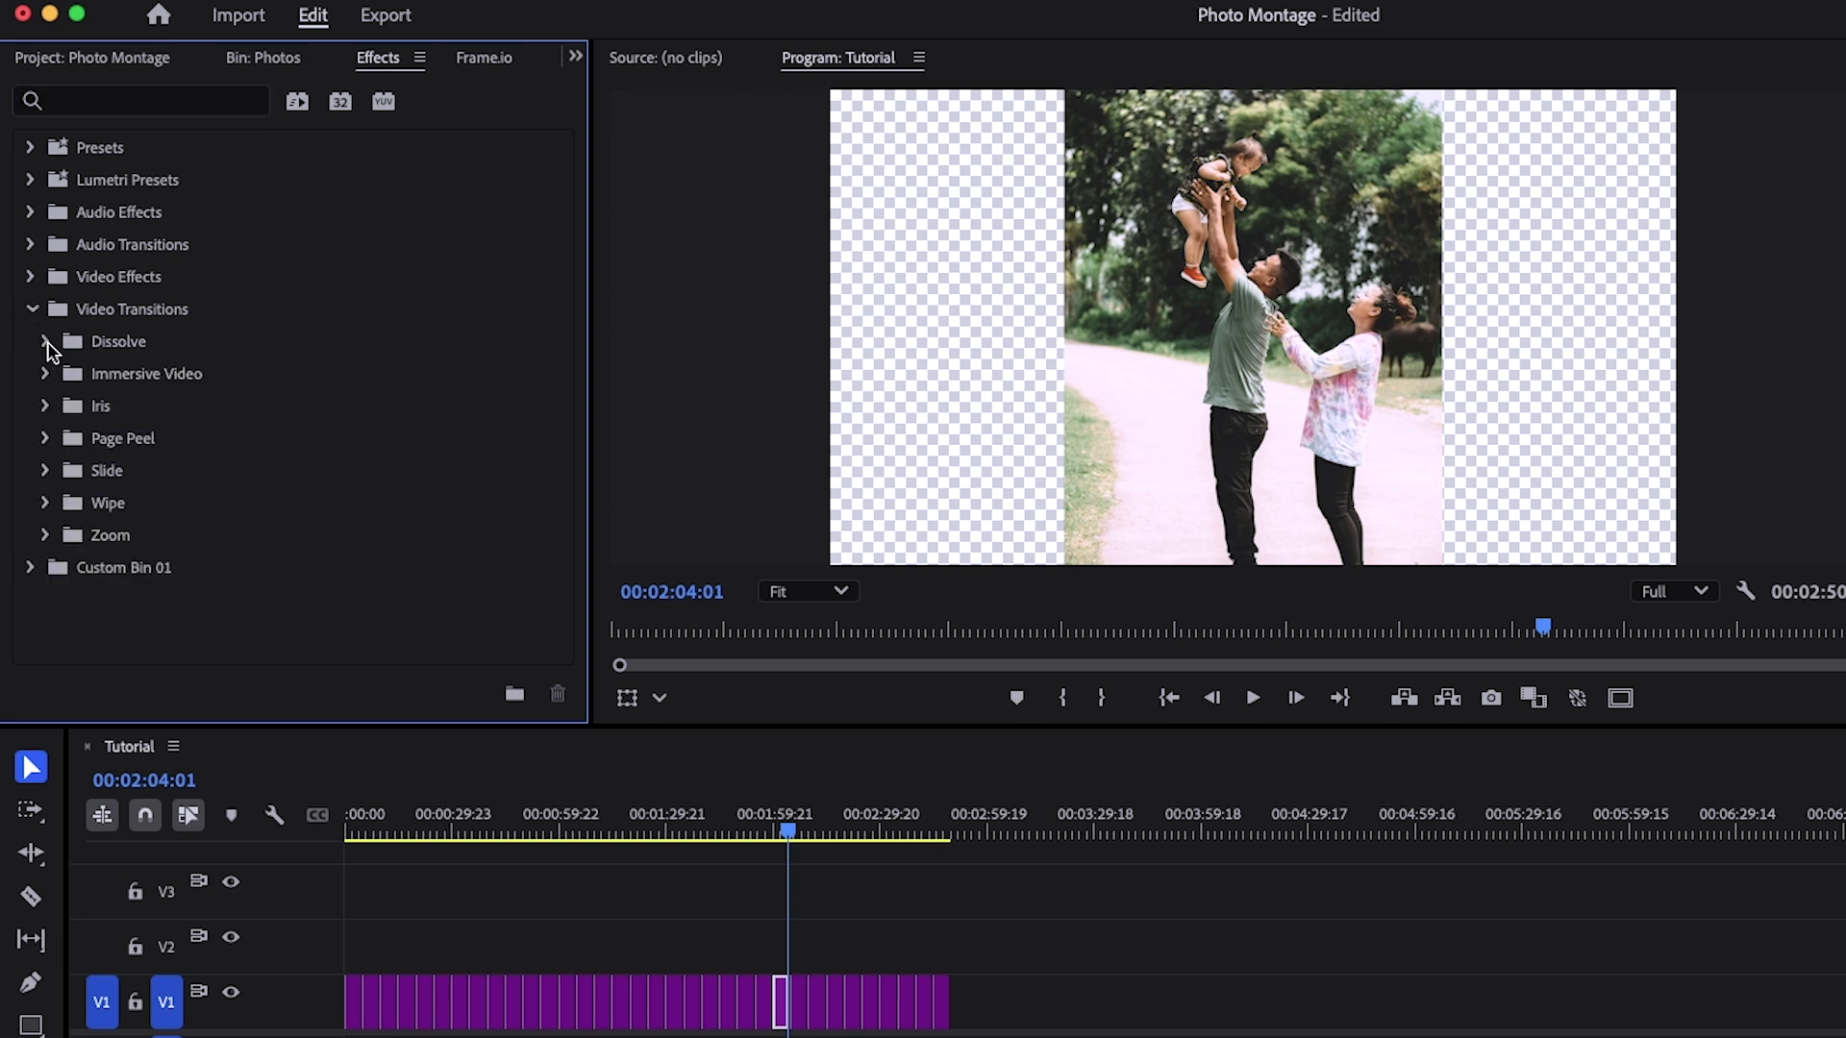
left_click(45, 342)
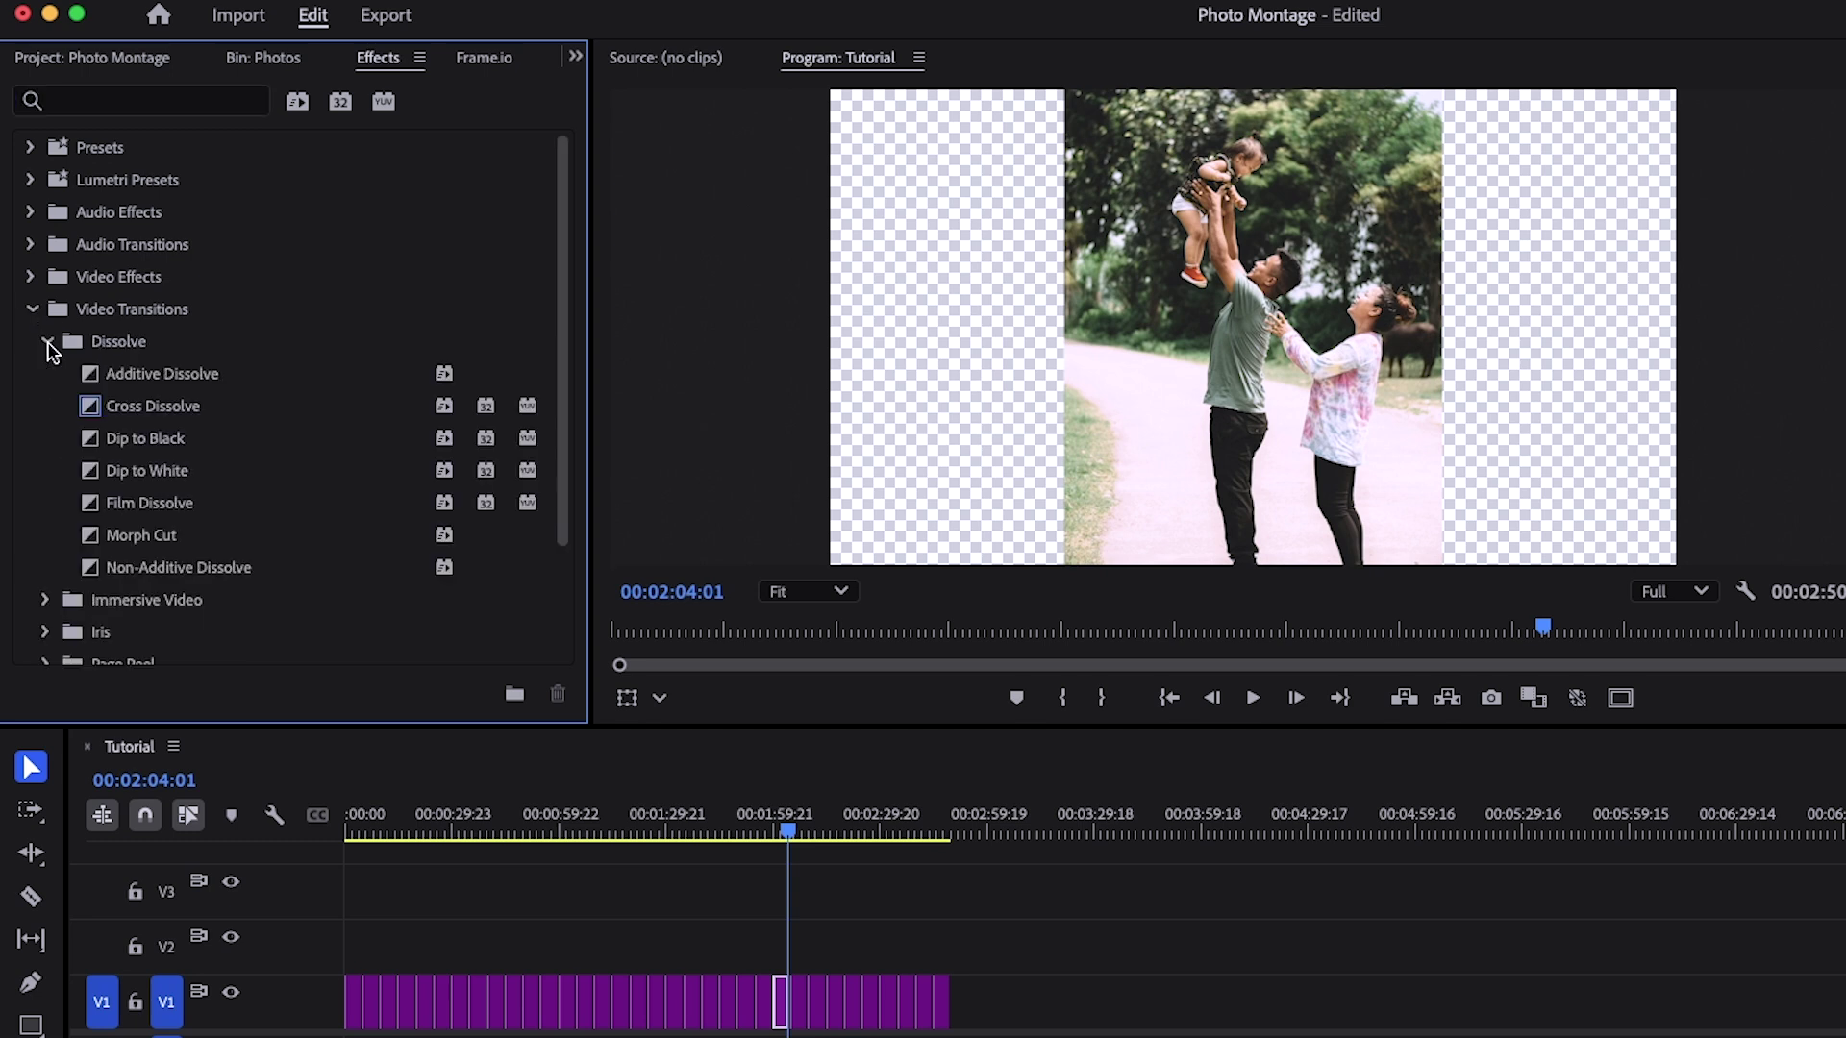
left_click(115, 413)
right_click(115, 413)
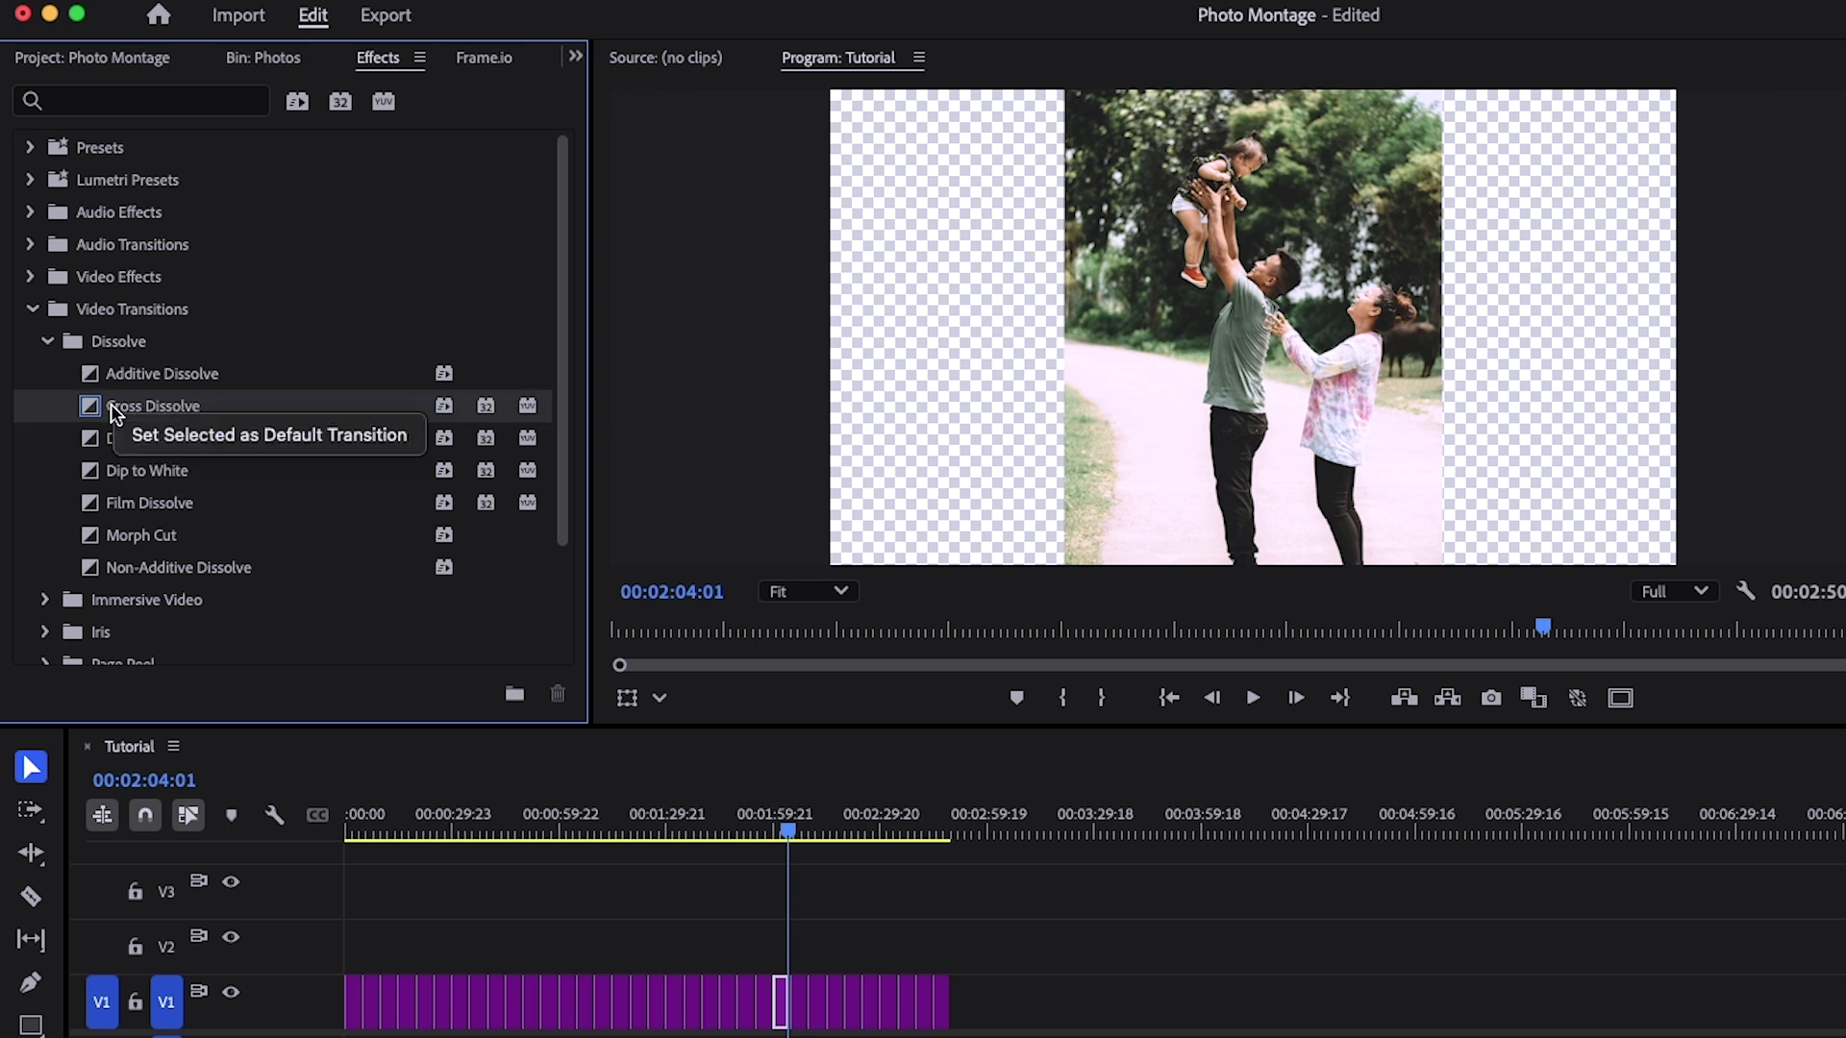
left_click(152, 441)
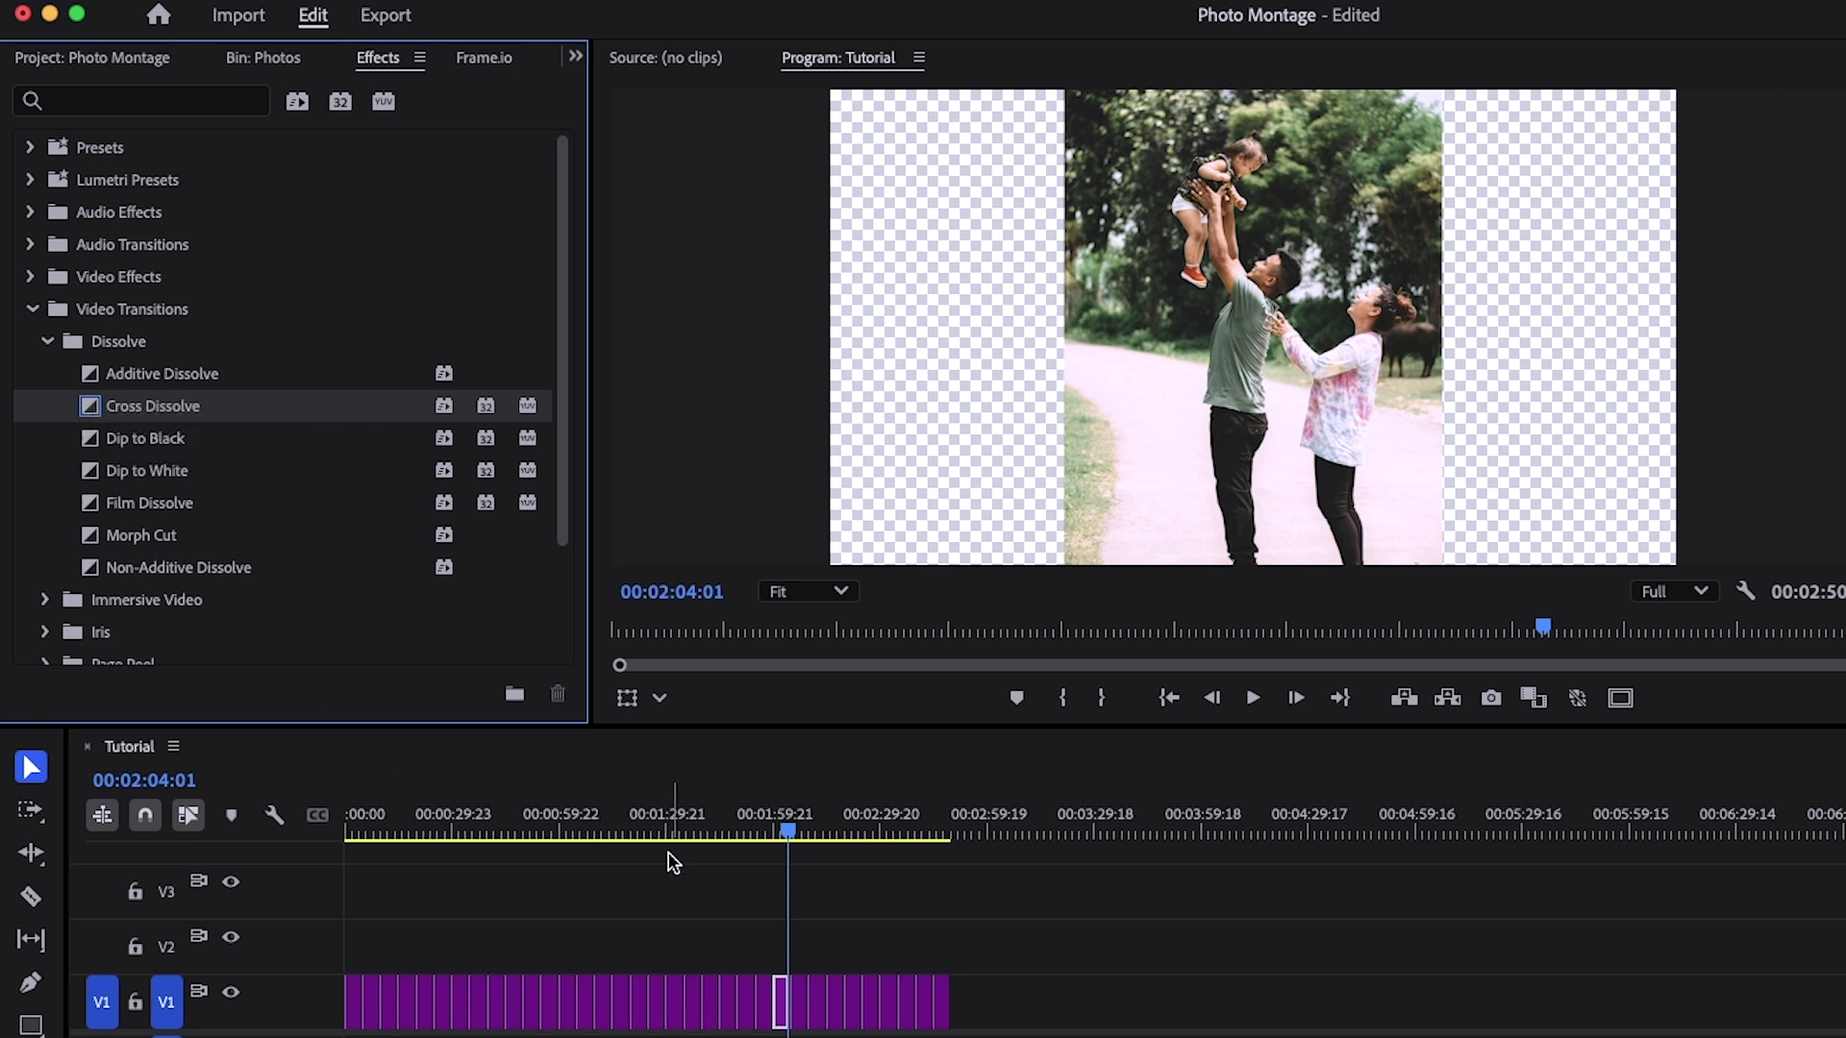
Apply the default video transition to all photo clips on track V1.
left_click(605, 904)
left_click_drag(1100, 1000, 306, 981)
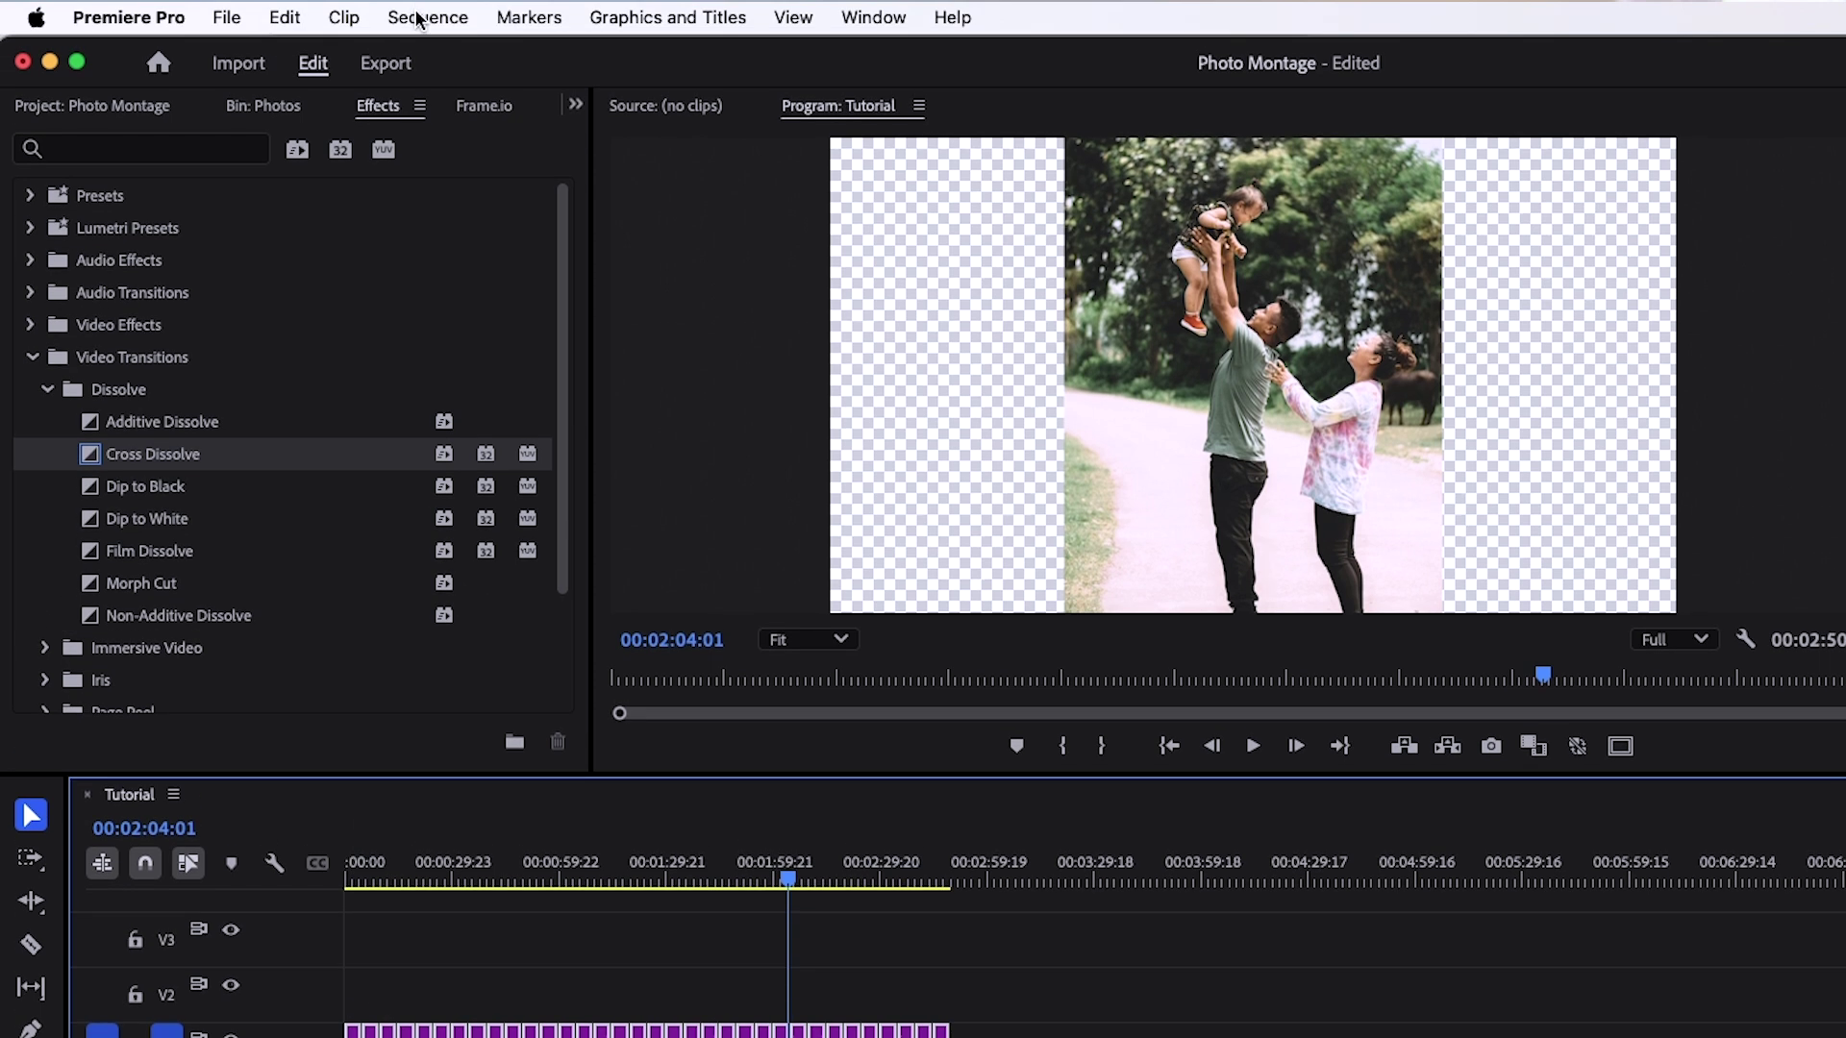
left_click(418, 17)
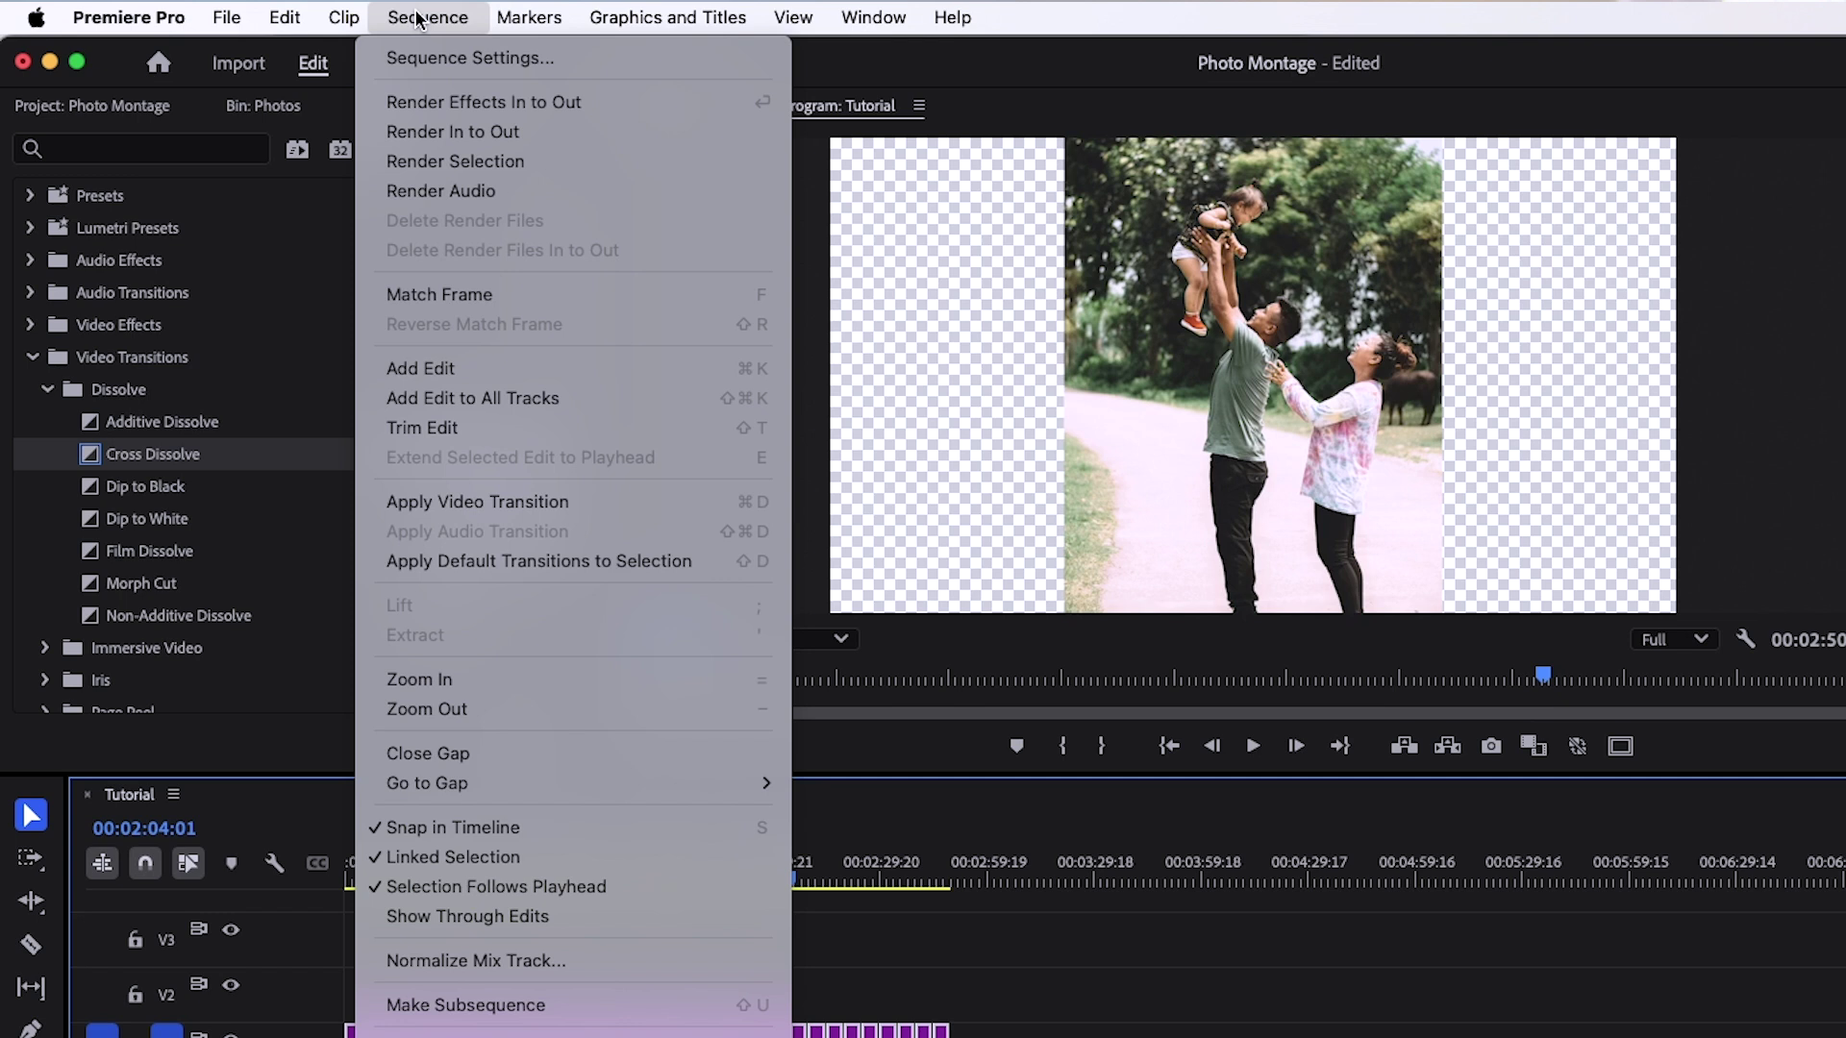
left_click(492, 500)
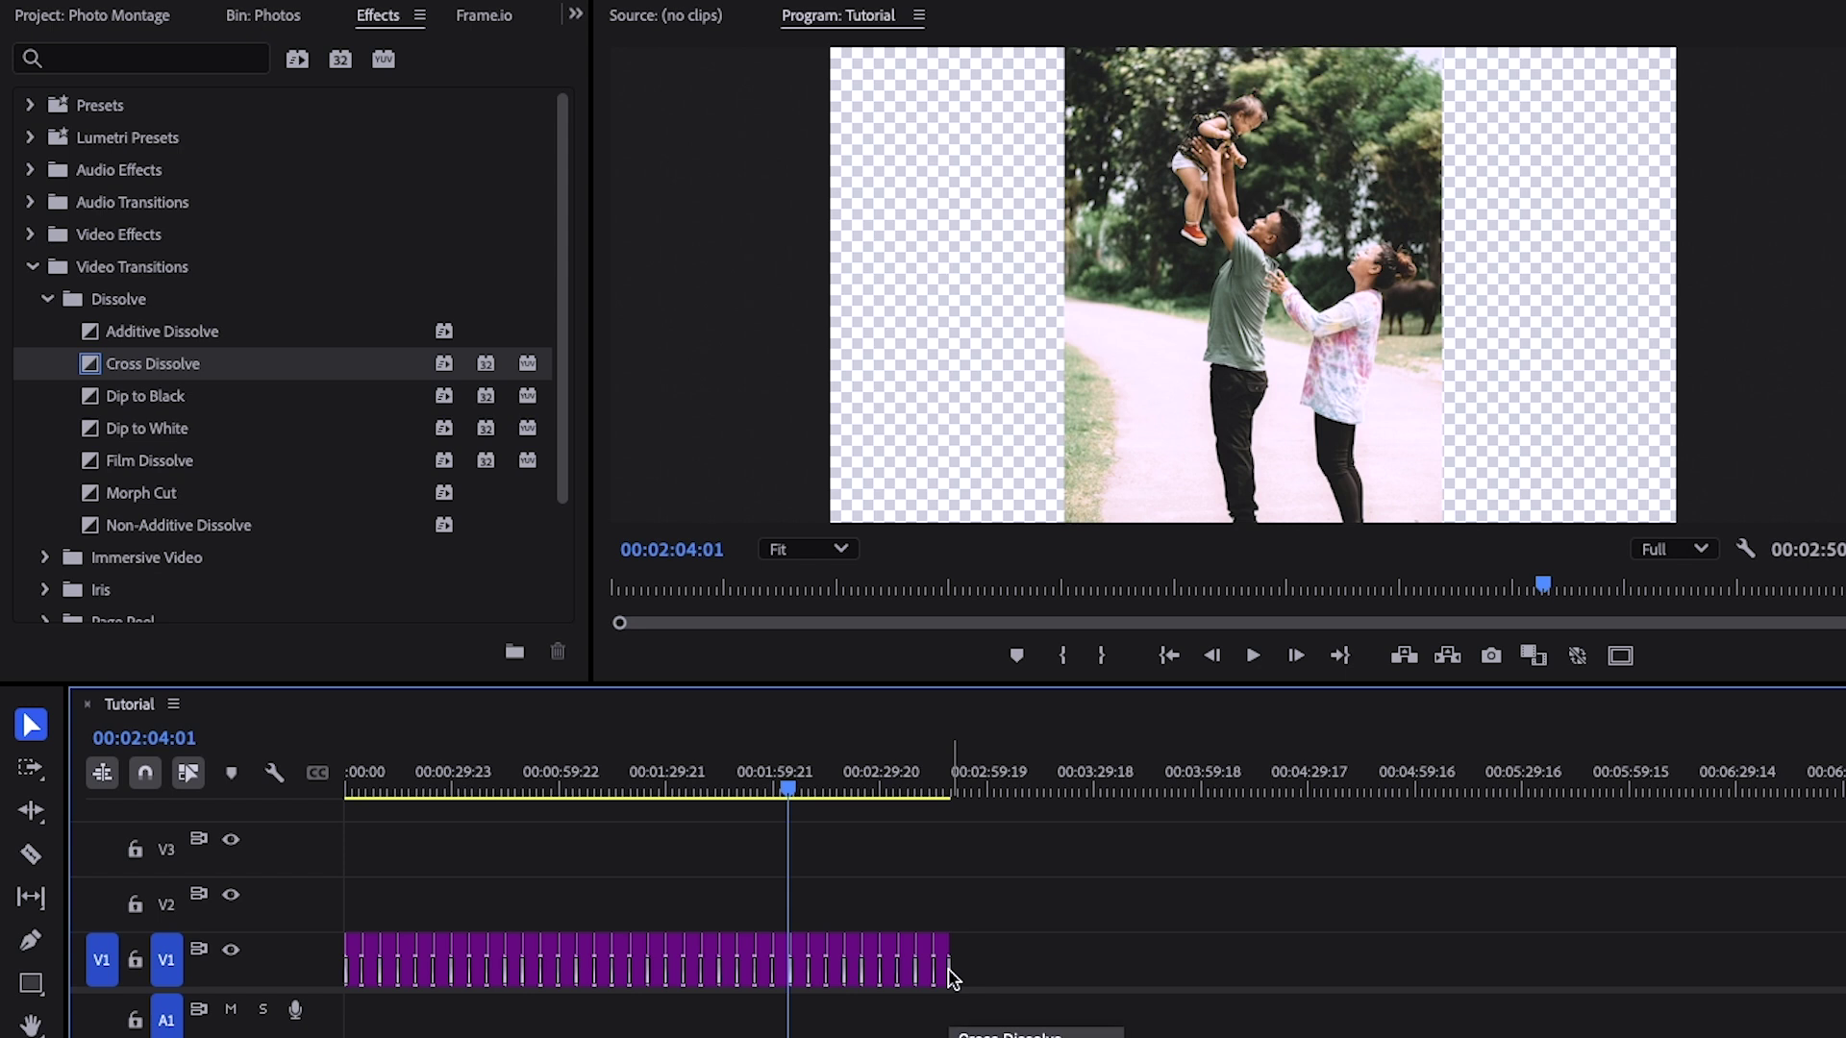
Delete the Cross Dissolve at the start of the first photo on V1, keeping the photo itself.
left_click_drag(350, 777, 328, 783)
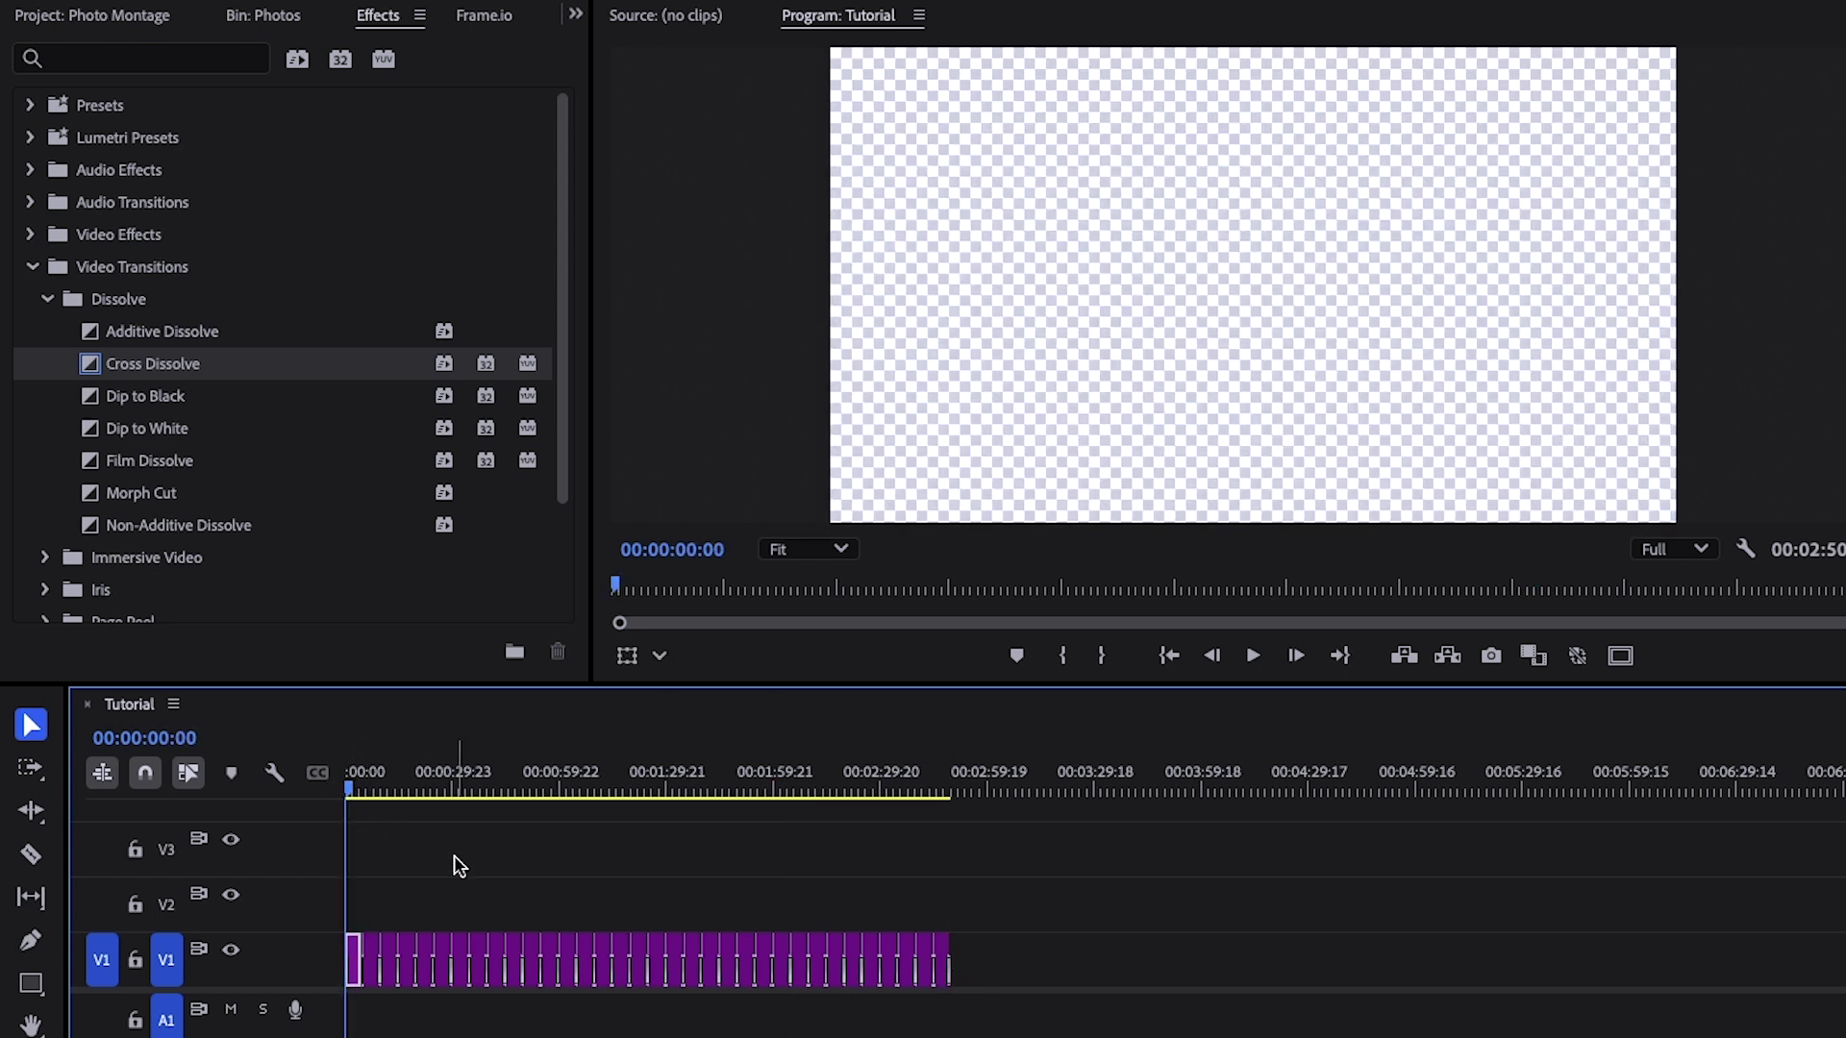
key("=")
key("=")
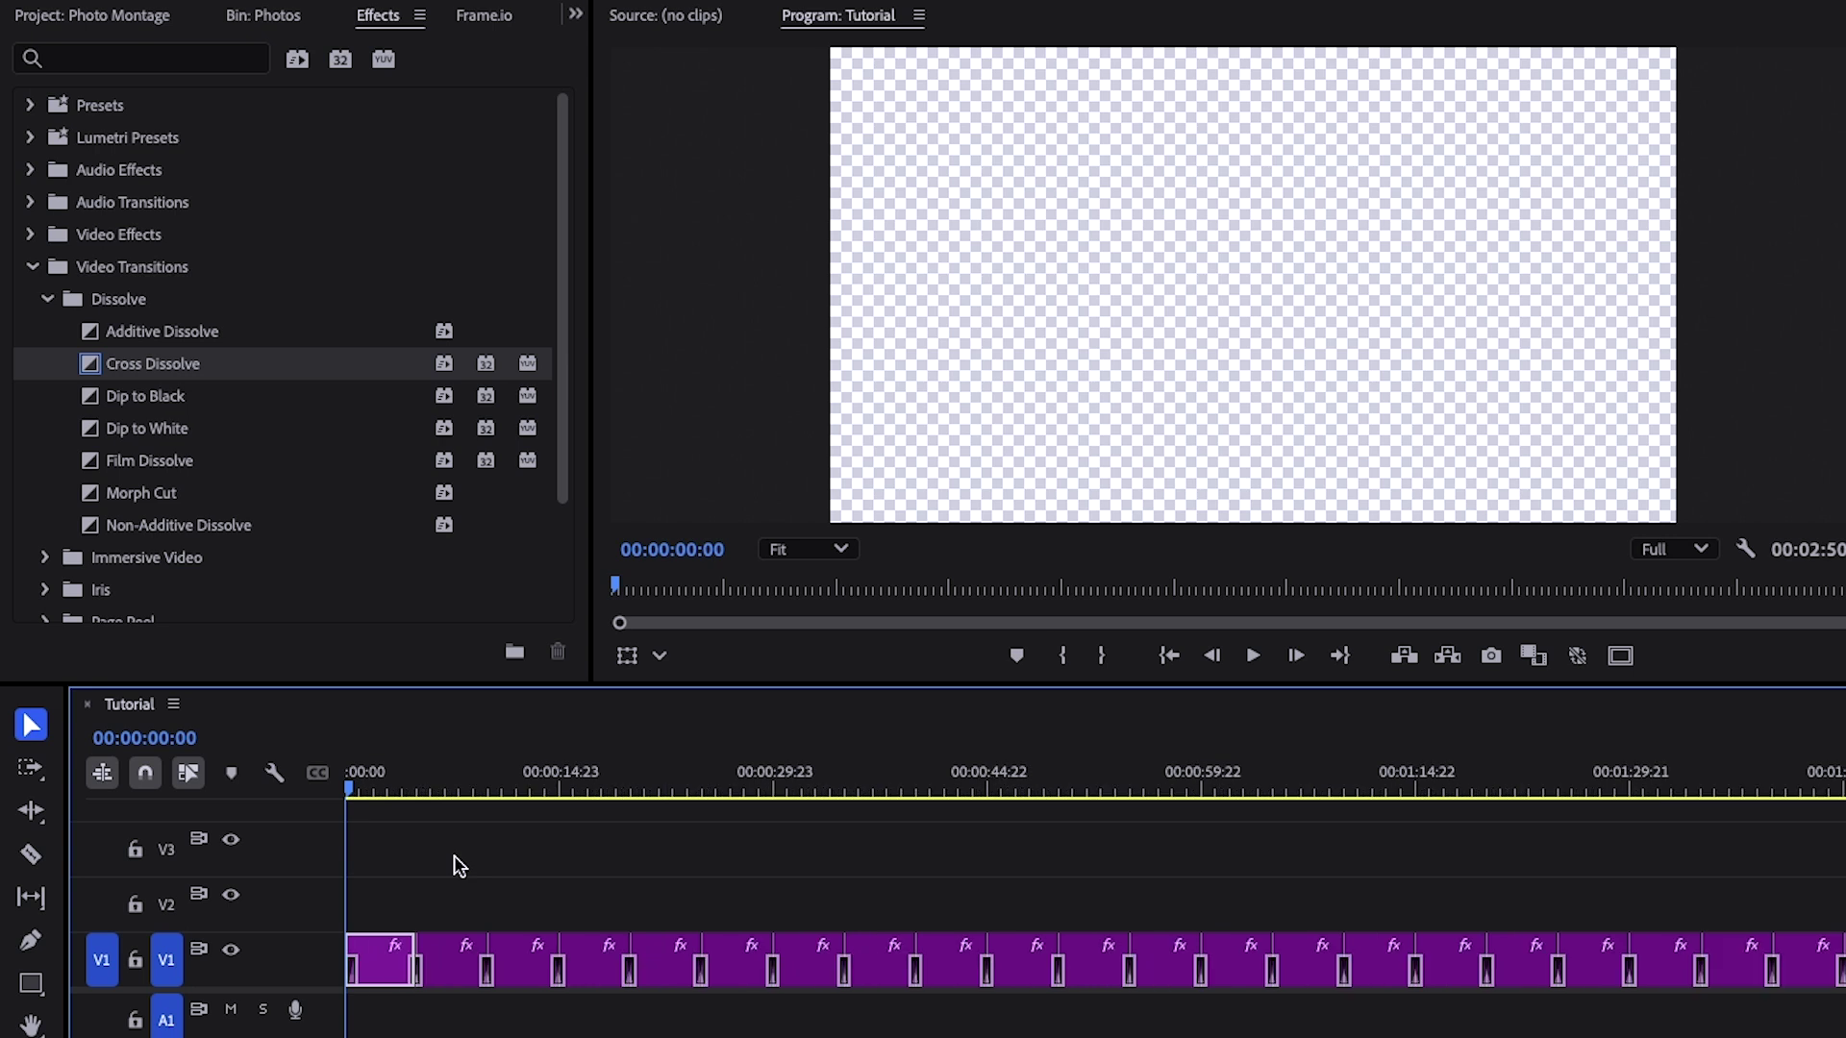
left_click(359, 972)
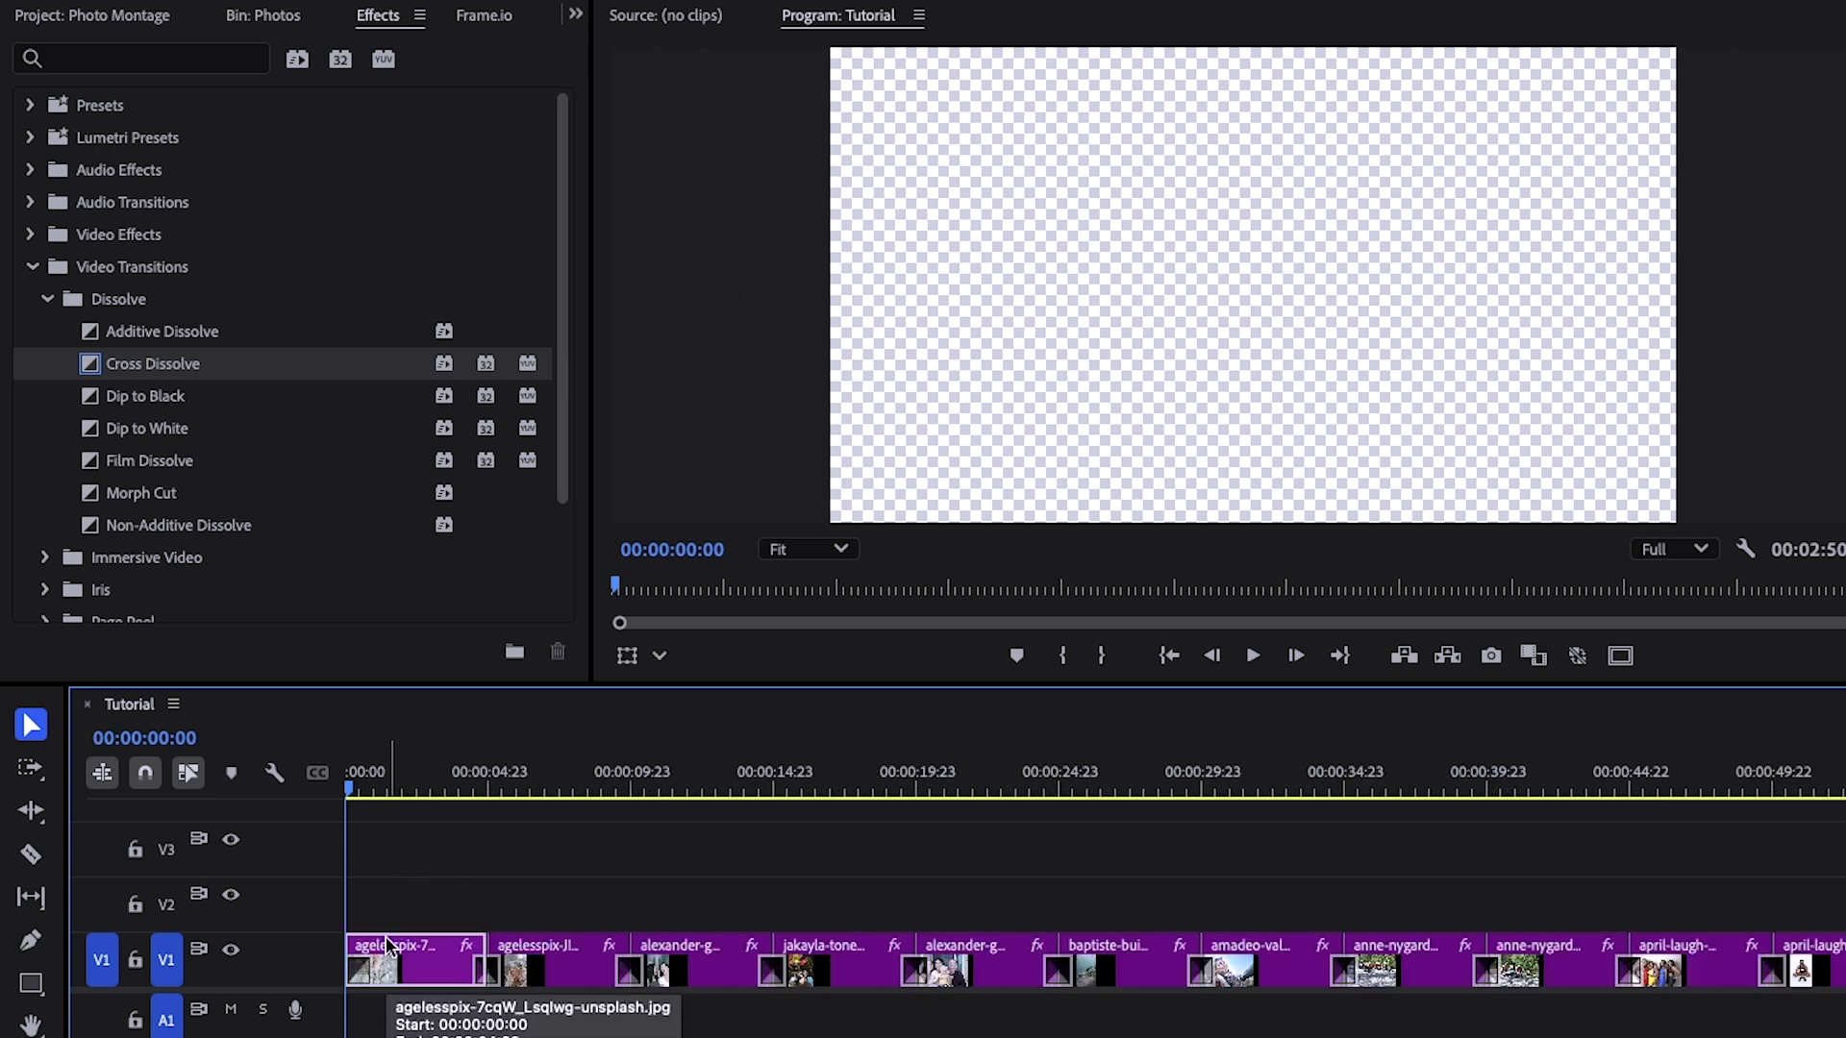
key("Delete")
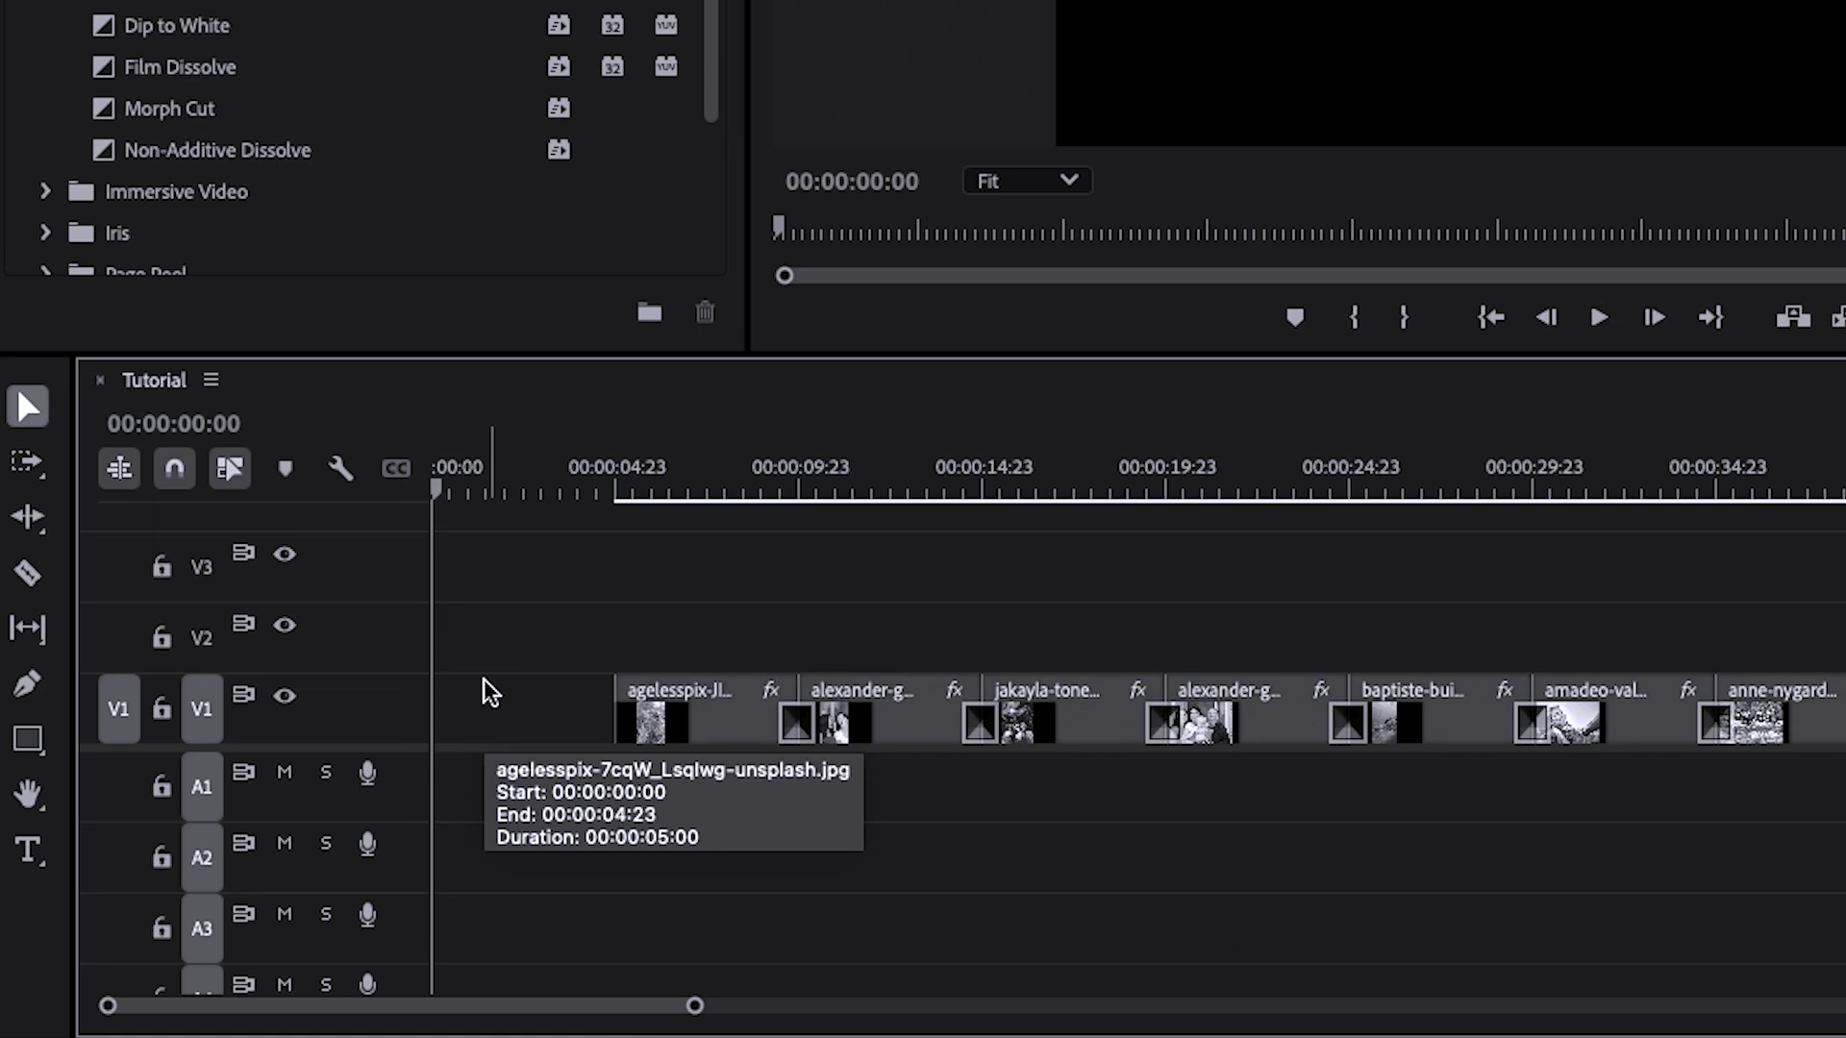
left_click_drag(490, 692, 487, 690)
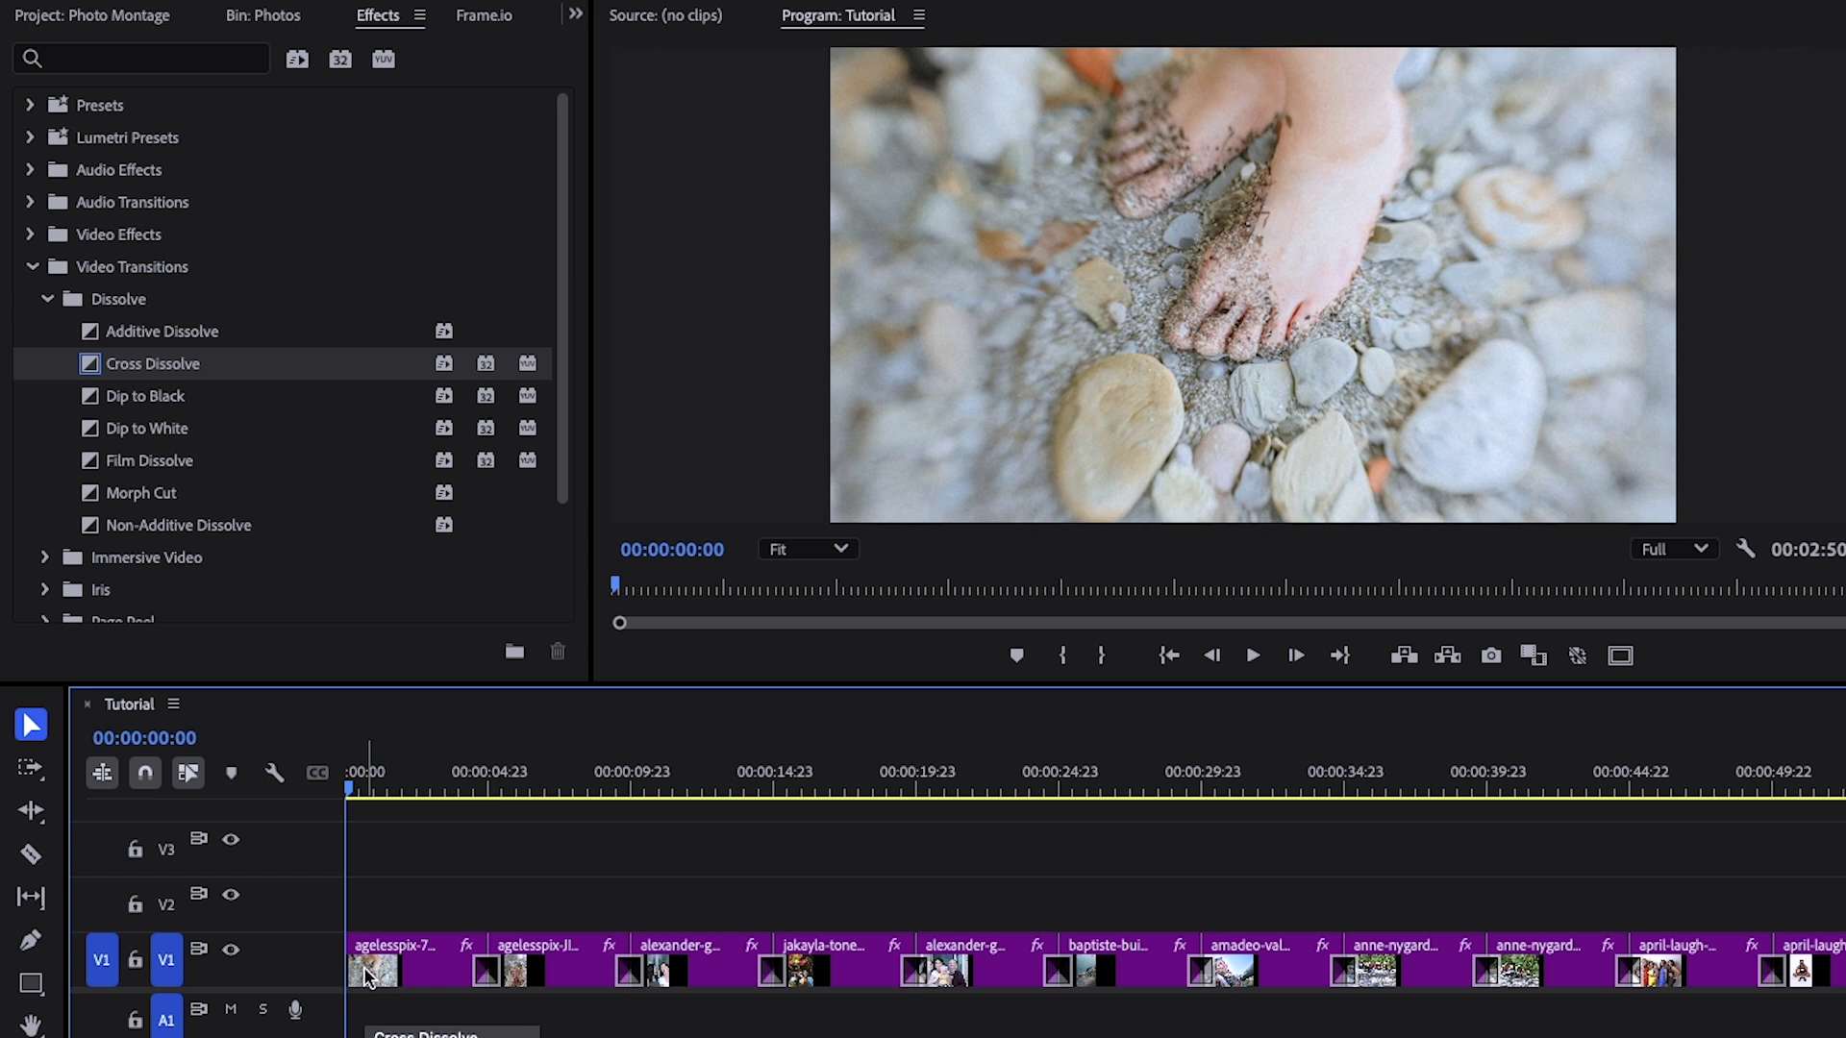
Check the Cross Dissolve at the end of the sequence and play the montage from the beginning.
key("End")
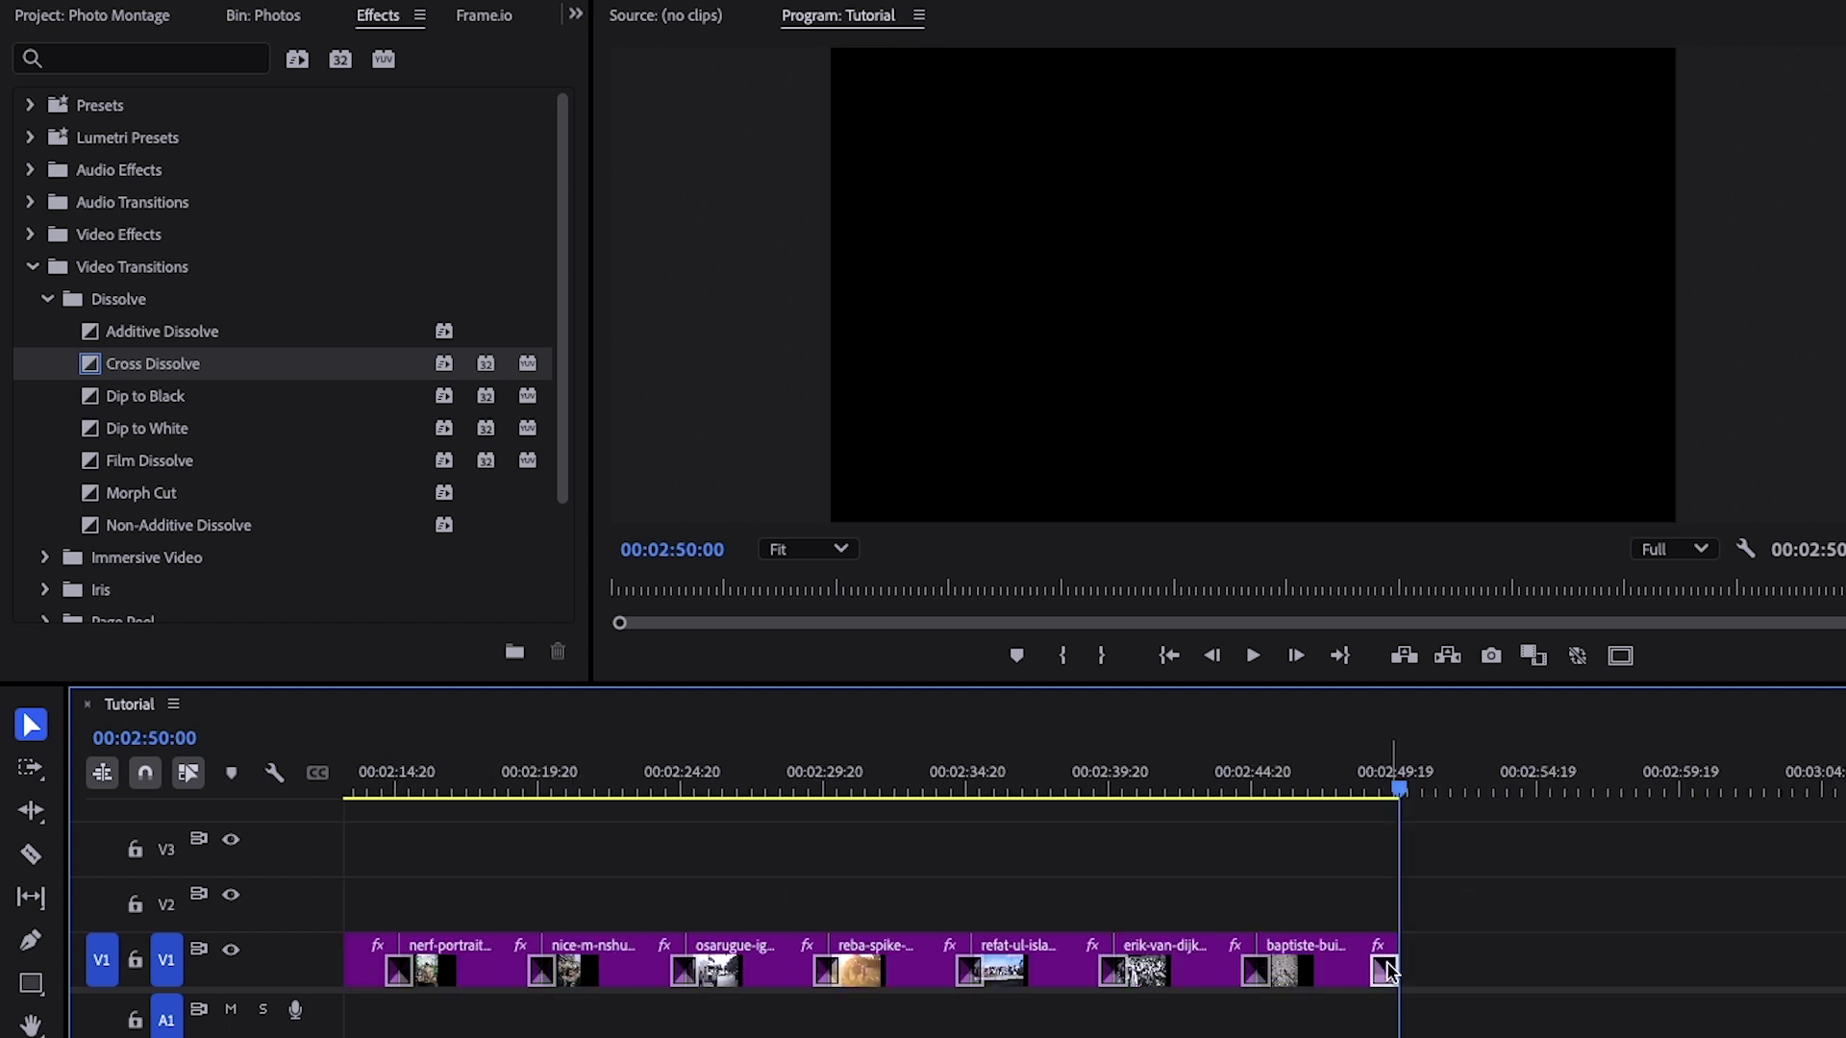
key("Home")
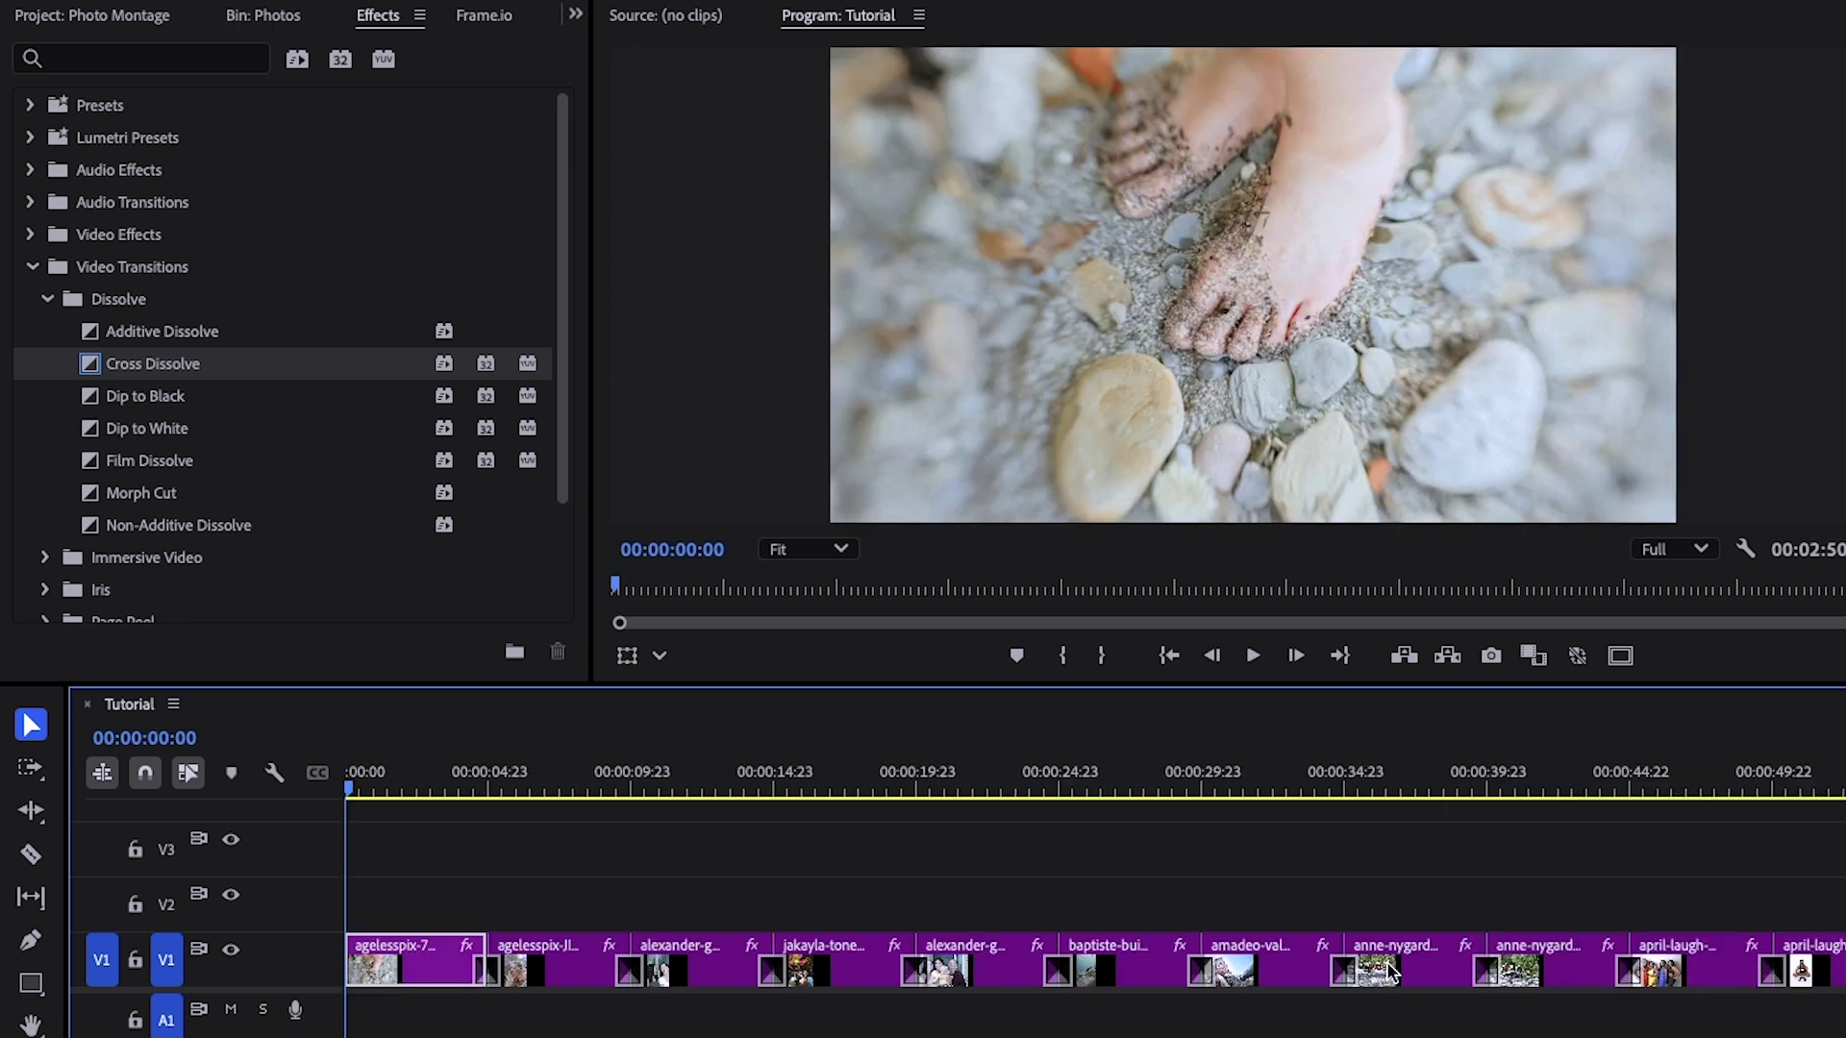
key("space")
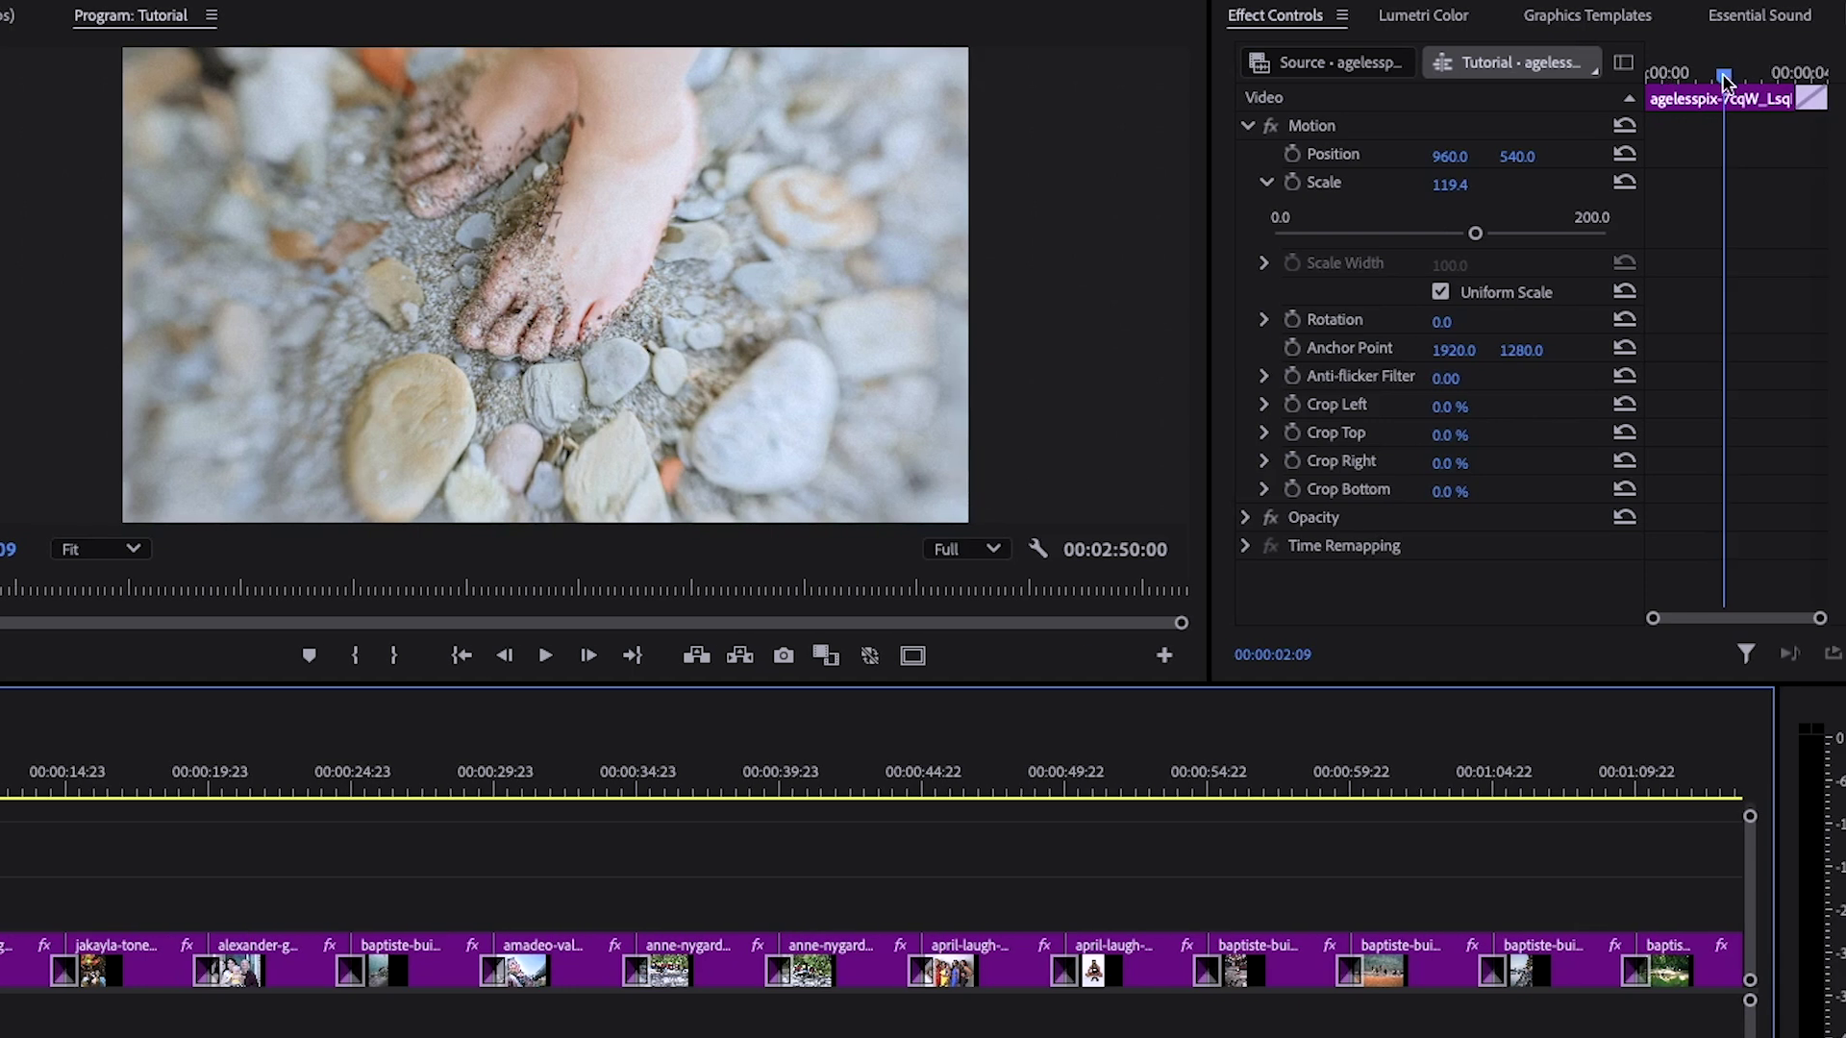
Keyframe the first photo's Scale from 119.4 at 00:00:00:00 to a slightly larger value at 00:00:04:21.
left_click_drag(1724, 77, 1638, 99)
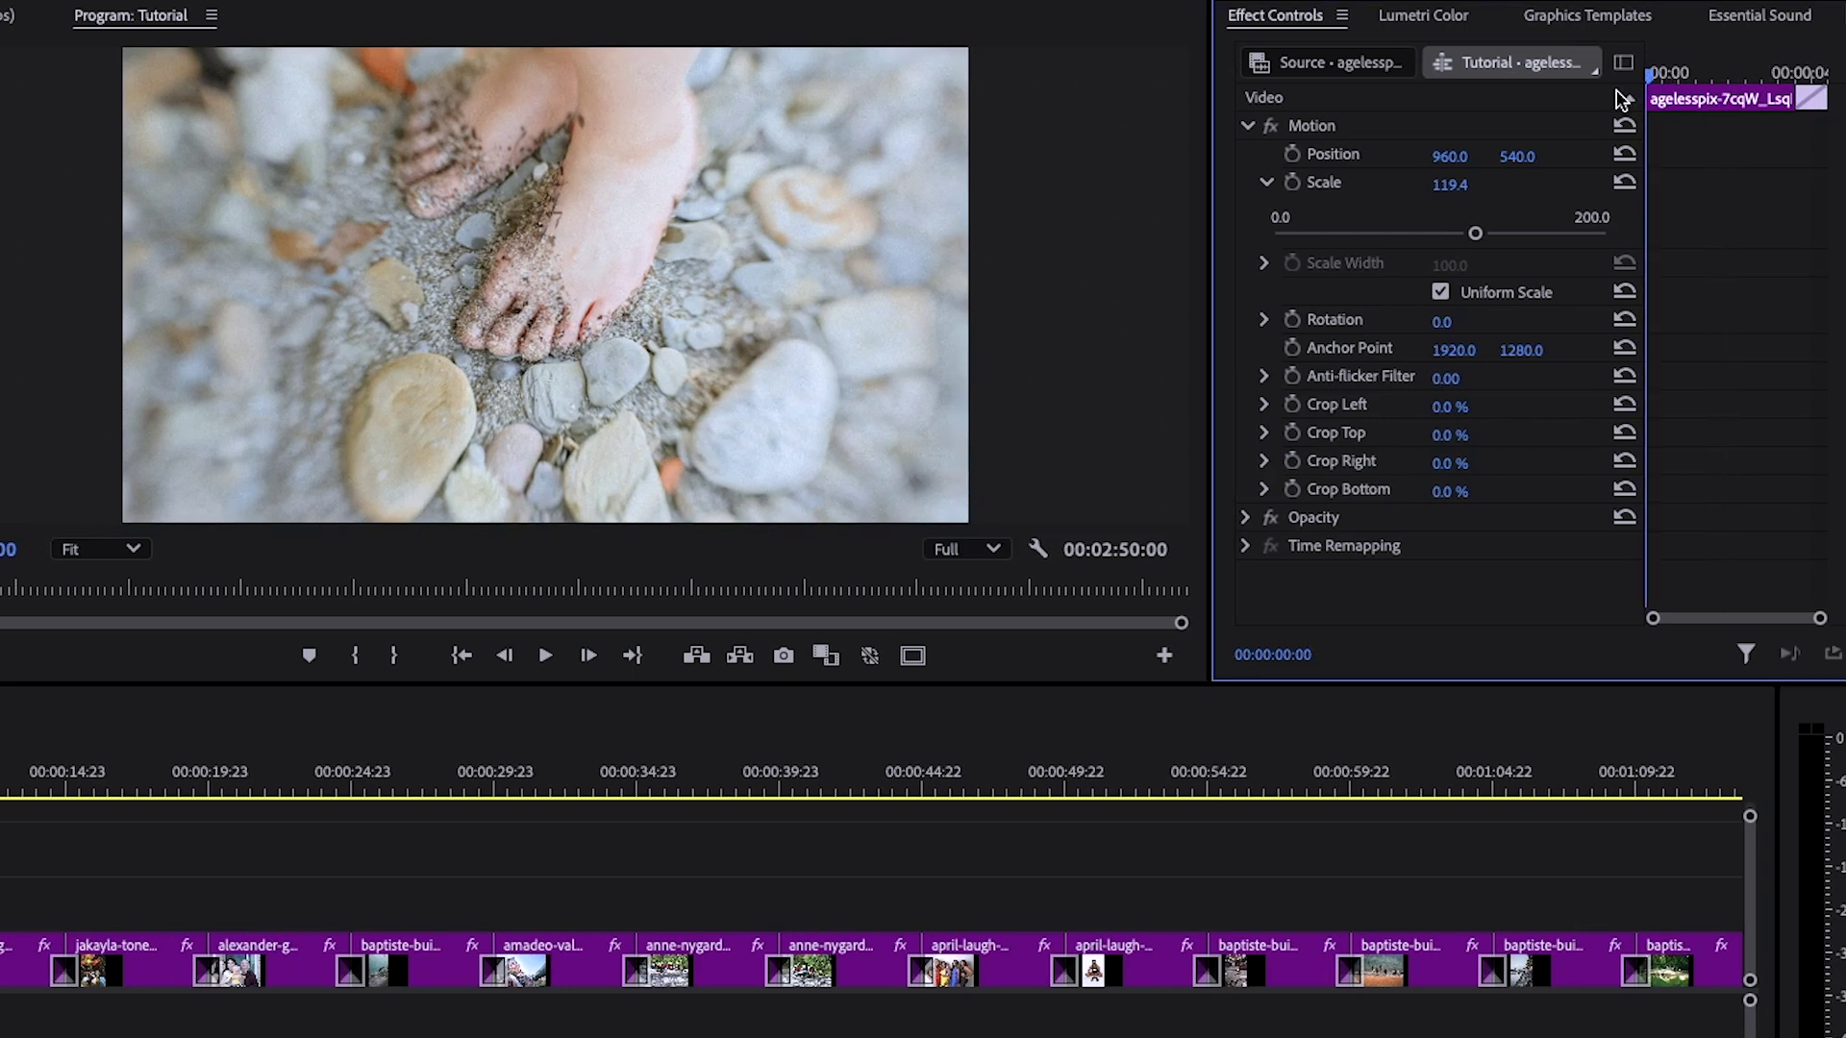
left_click(1292, 182)
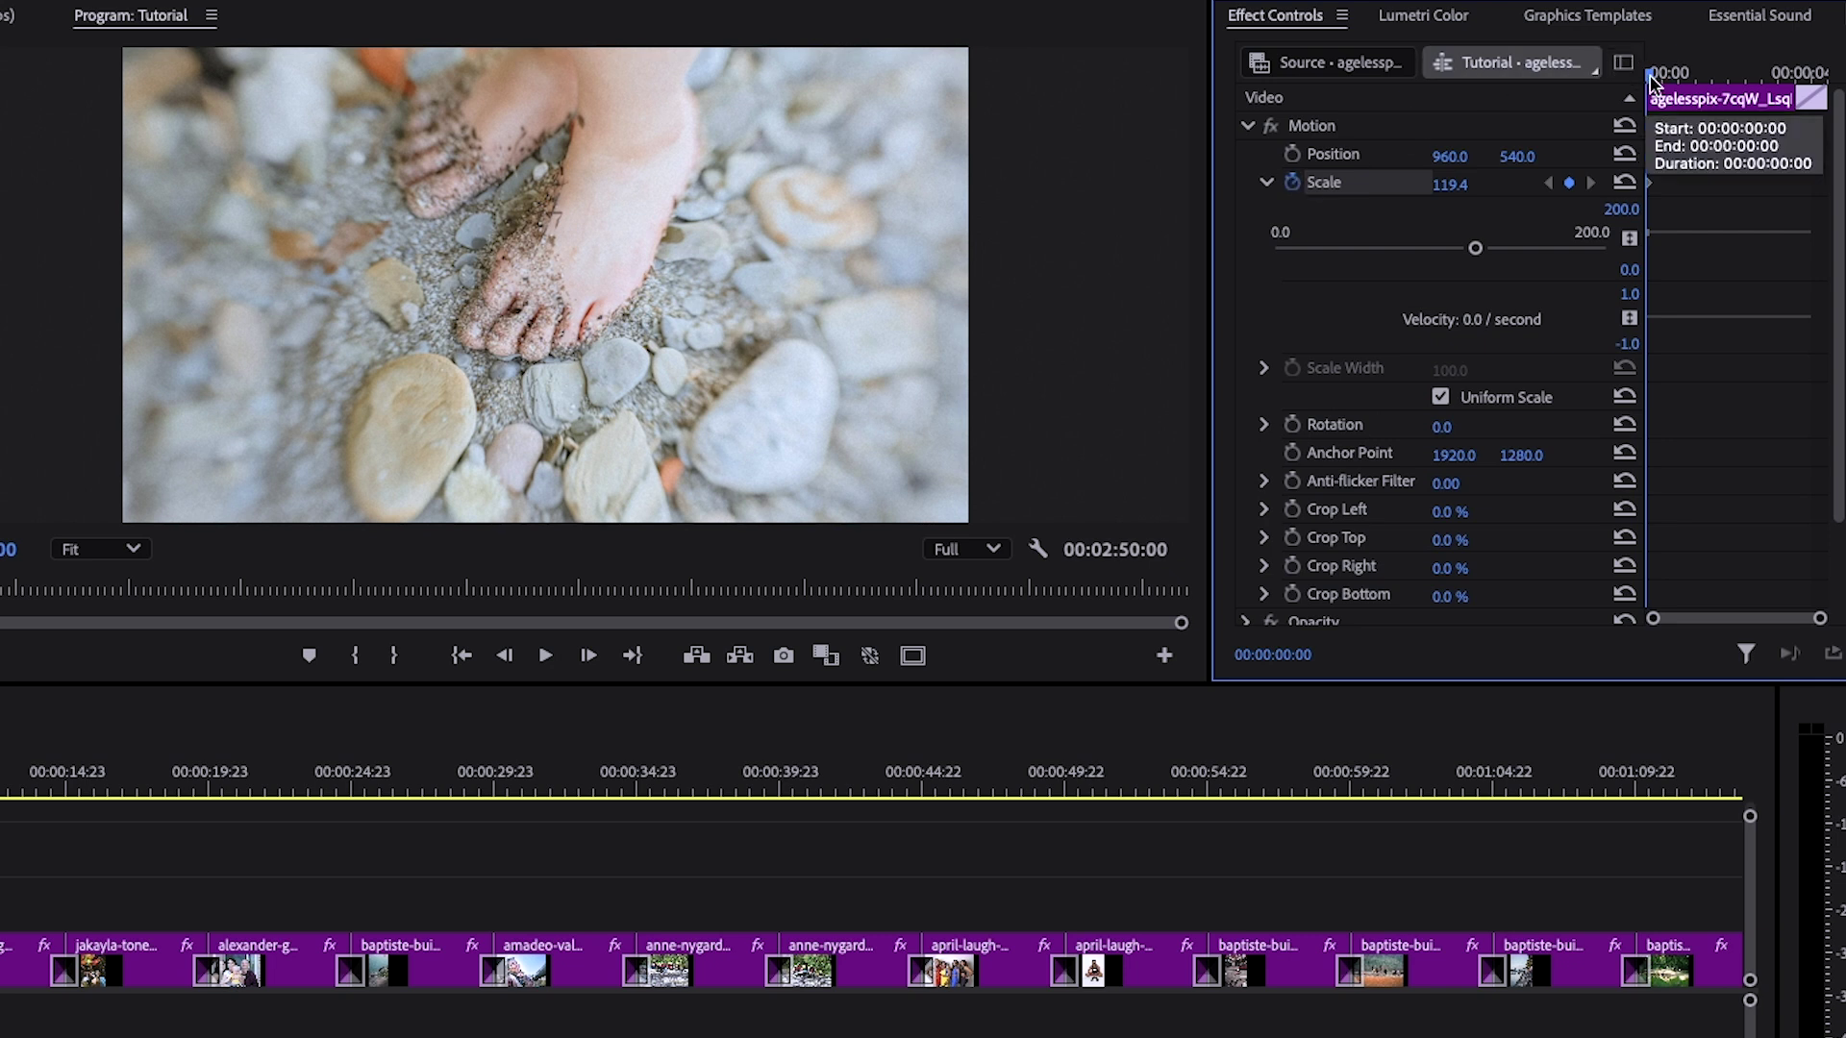
left_click_drag(1648, 73, 1814, 83)
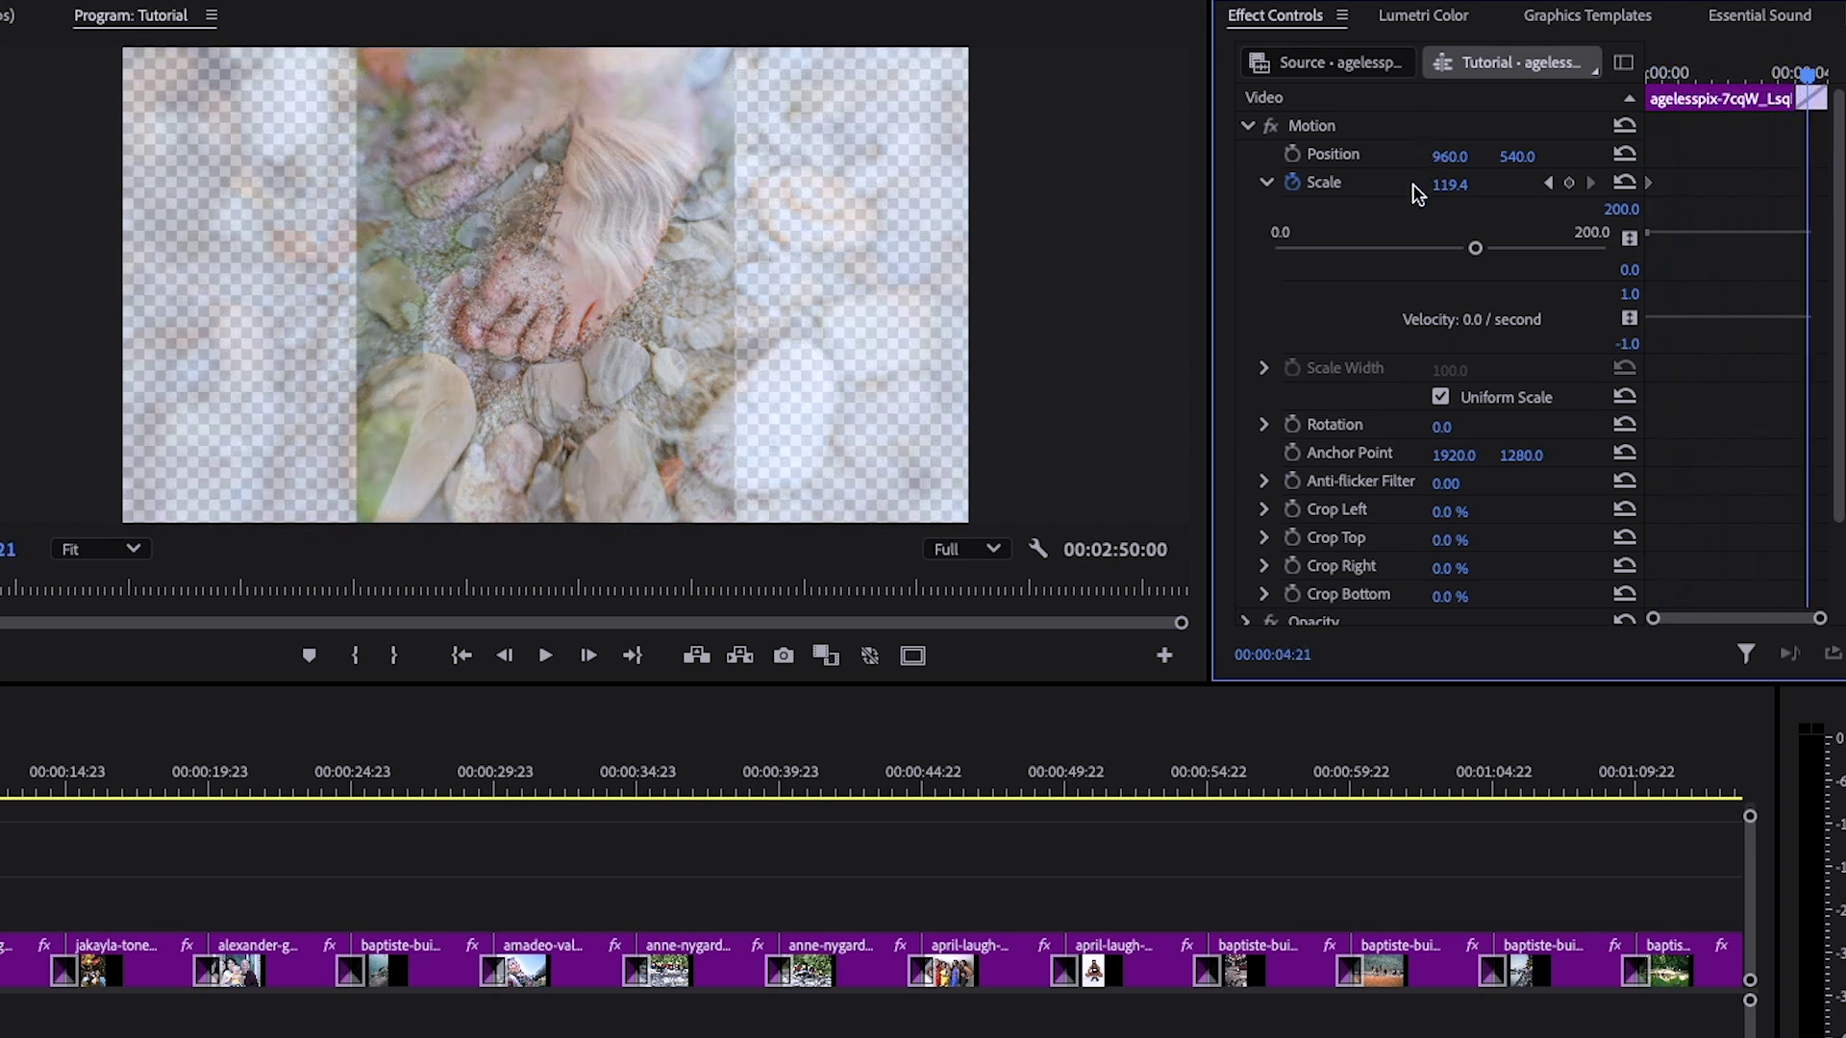
left_click(1469, 181)
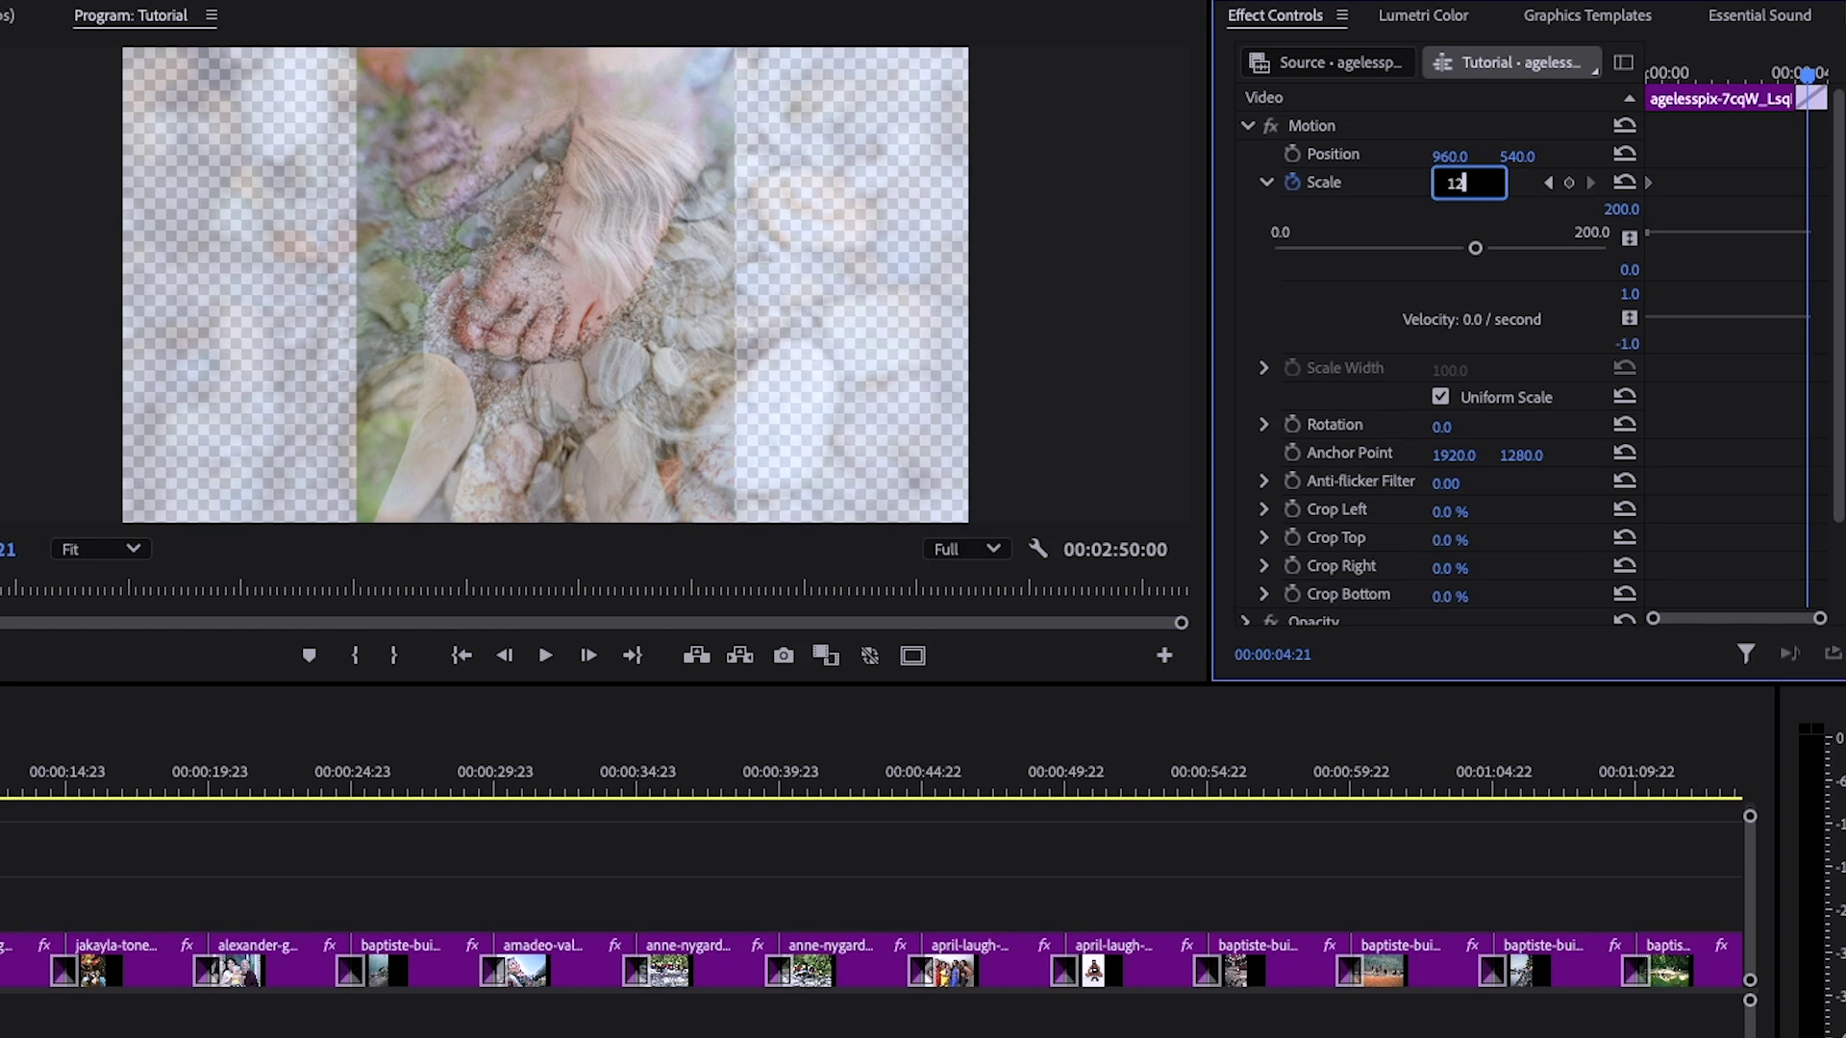
key("Return")
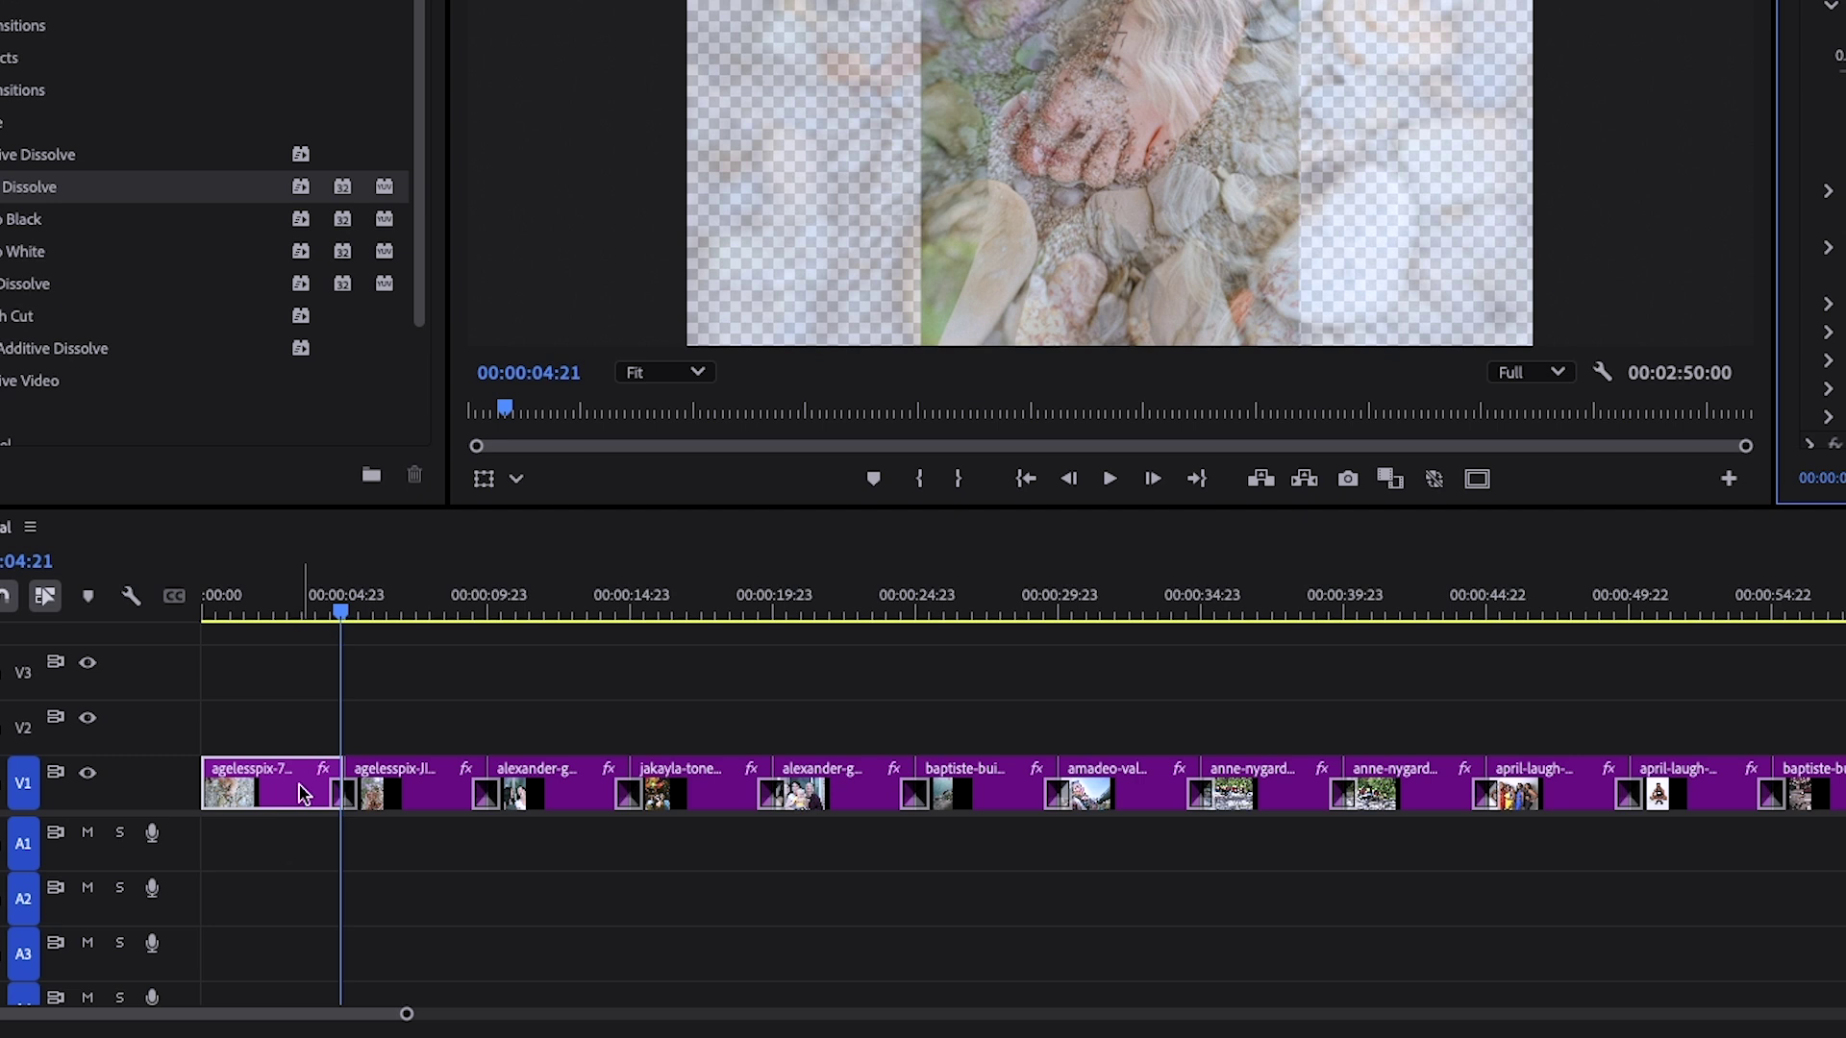
Copy the first photo's attributes and paste Motion, Opacity and Time Remapping onto all other V1 photos, with Scale Attribute Times enabled.
right_click(288, 788)
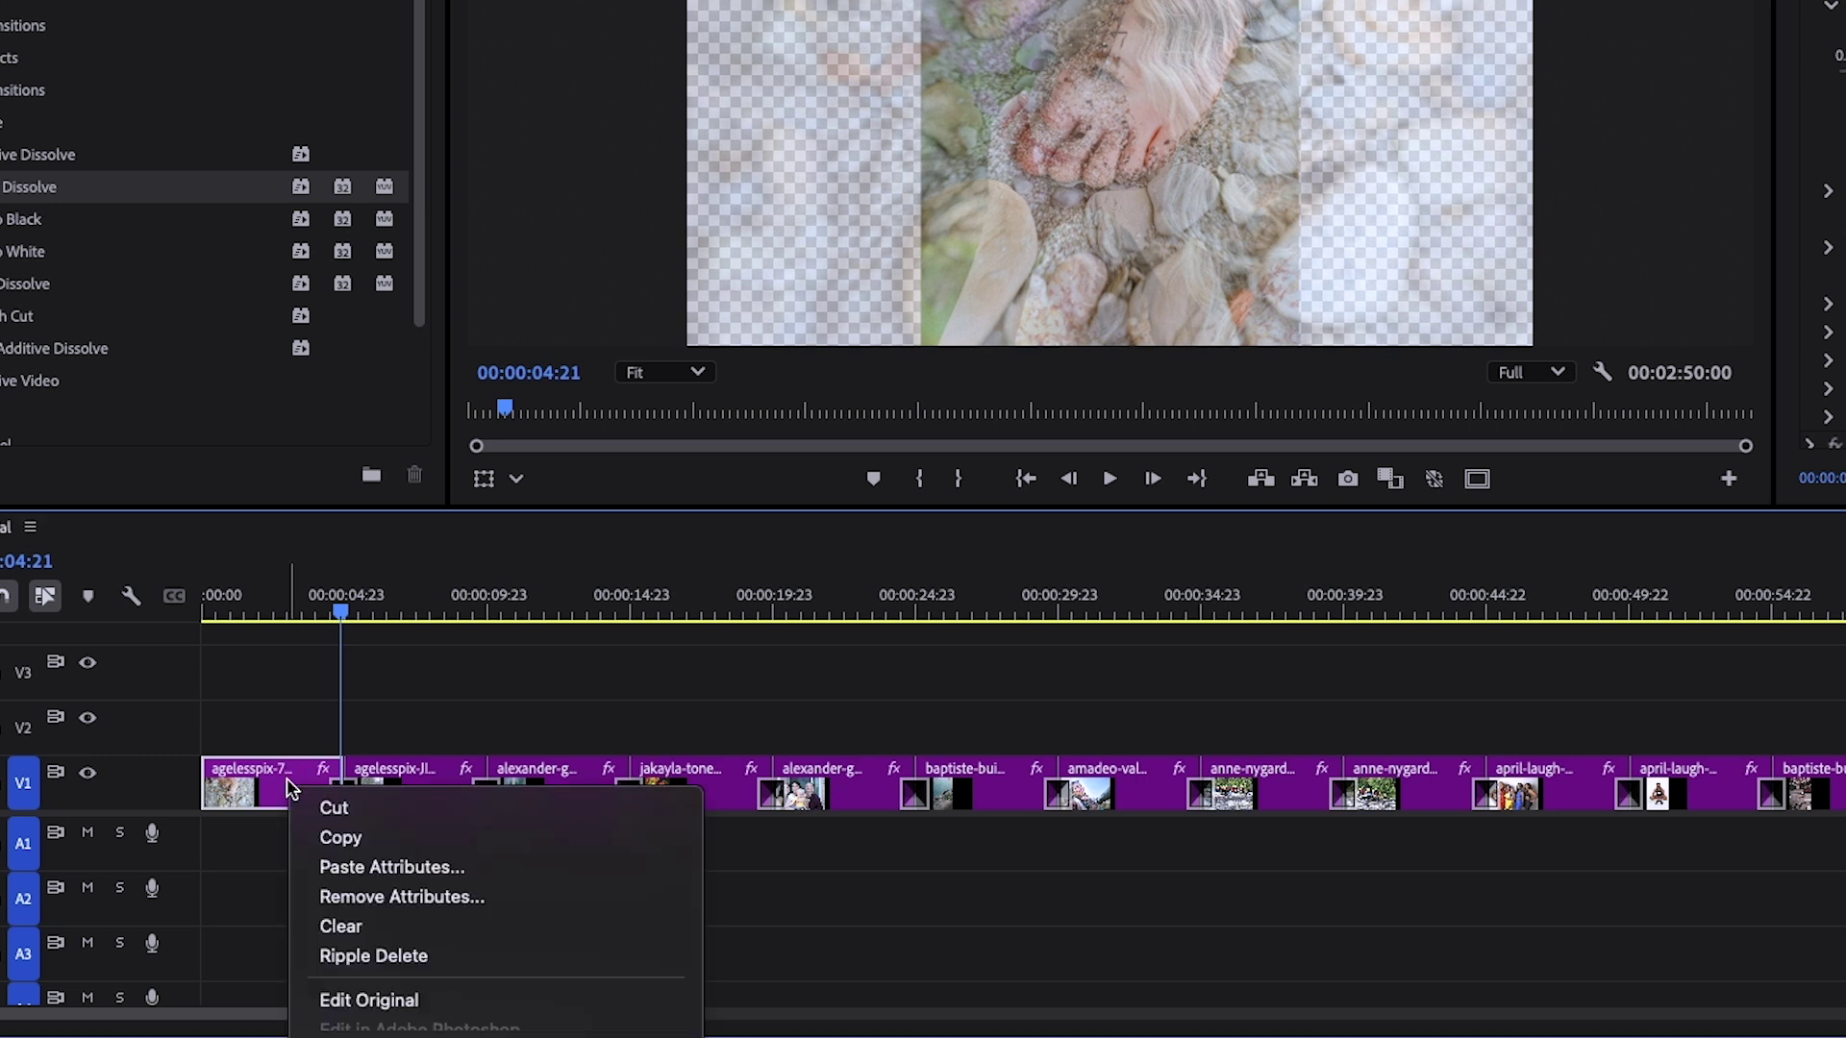
left_click(327, 838)
key("minus")
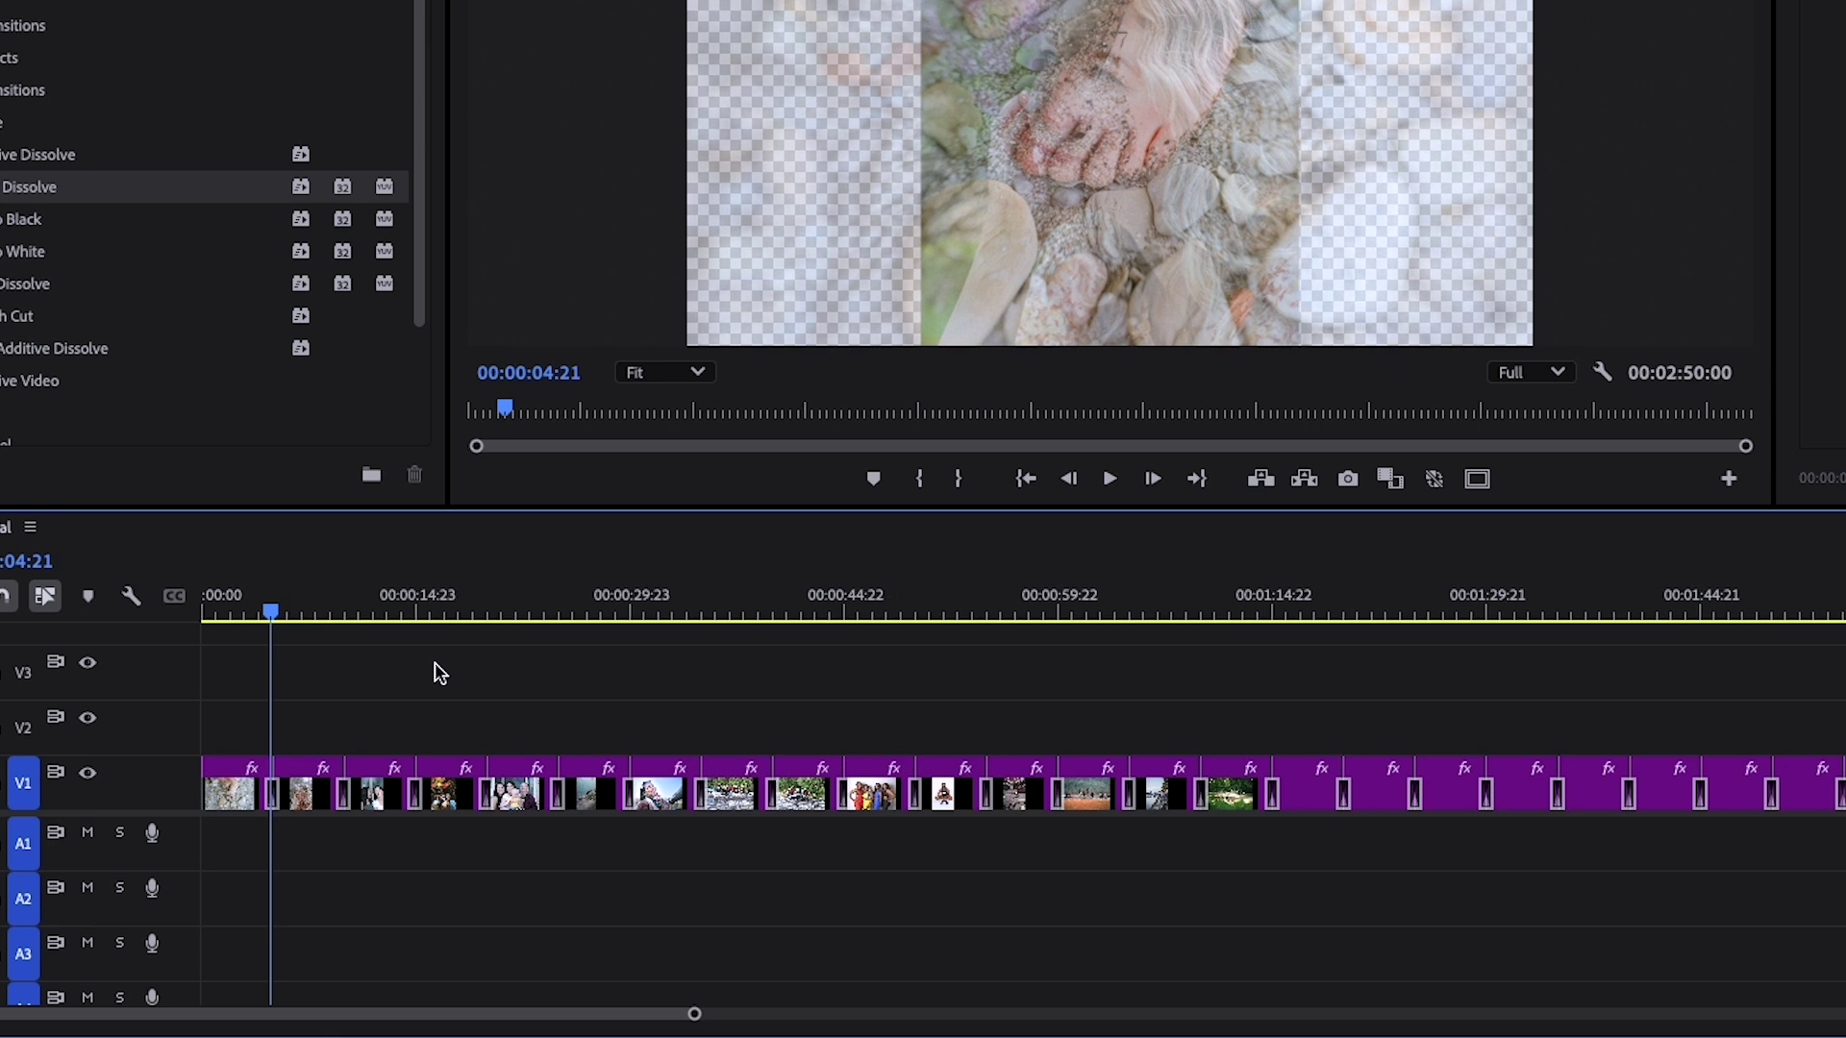
key("minus")
left_click_drag(1507, 774, 264, 777)
right_click(293, 784)
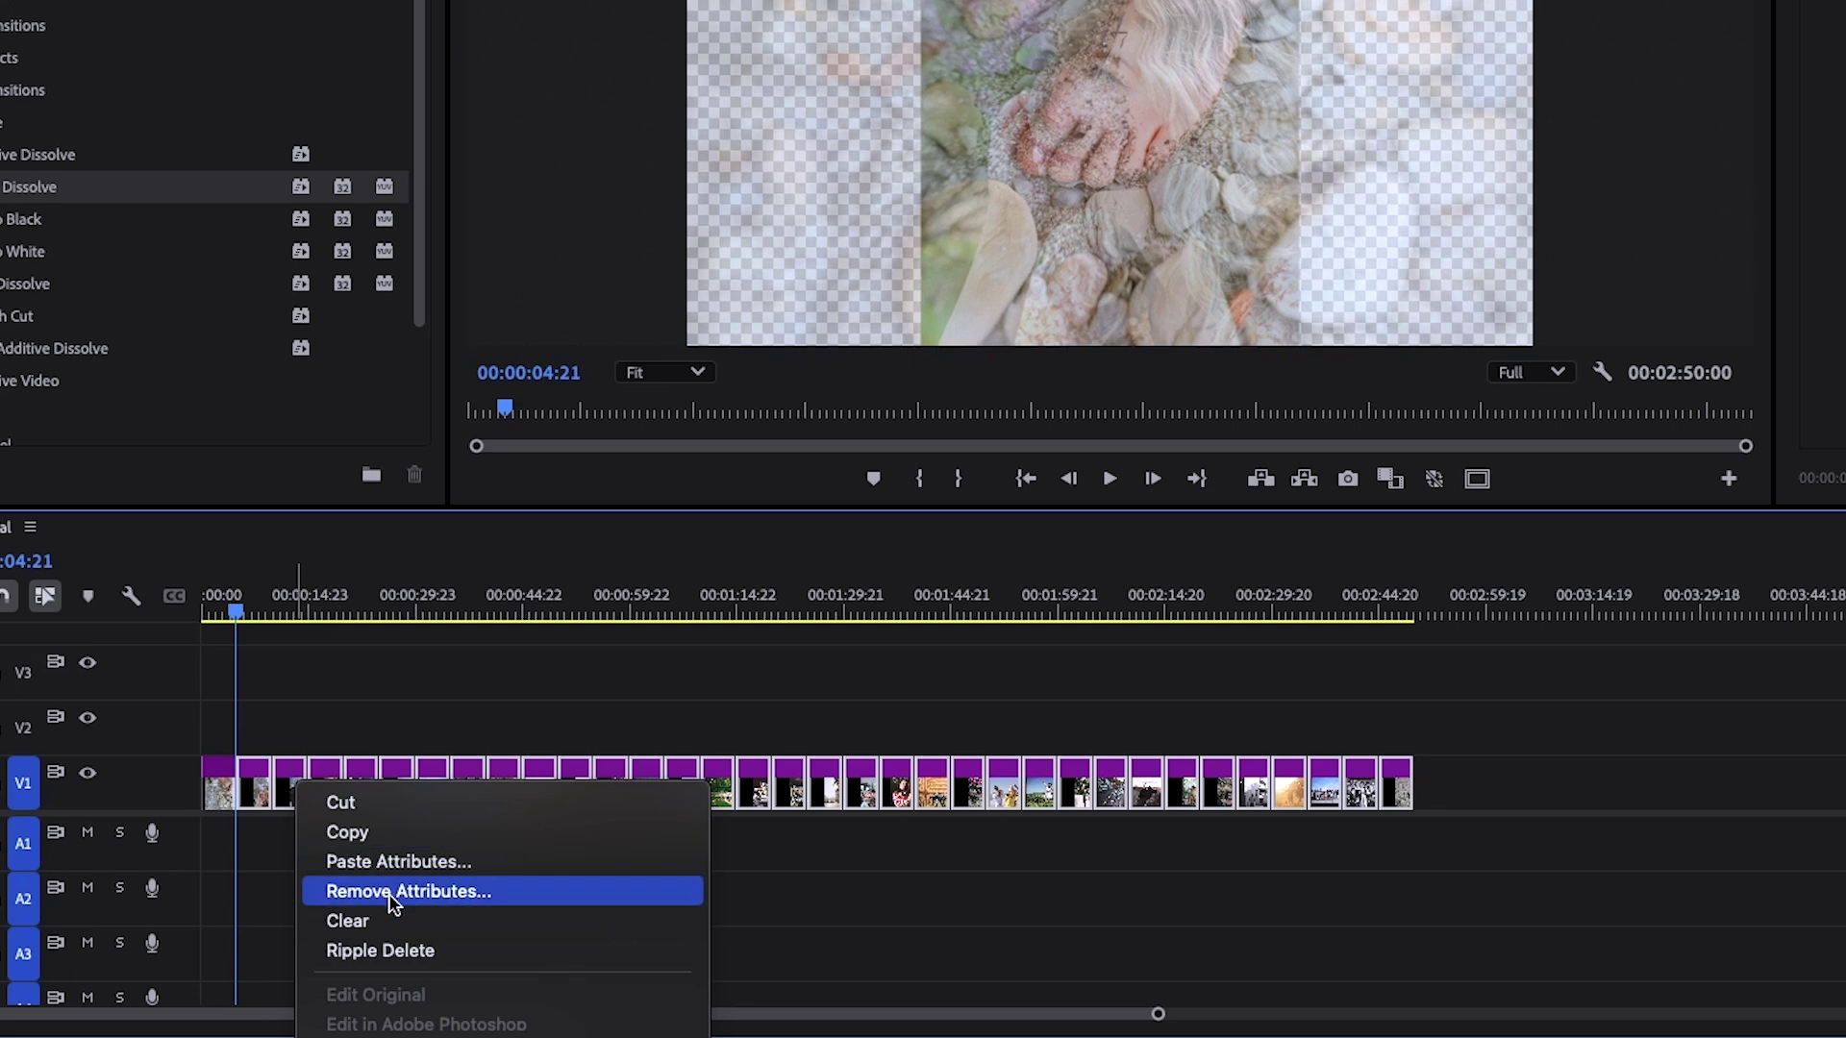
left_click(388, 859)
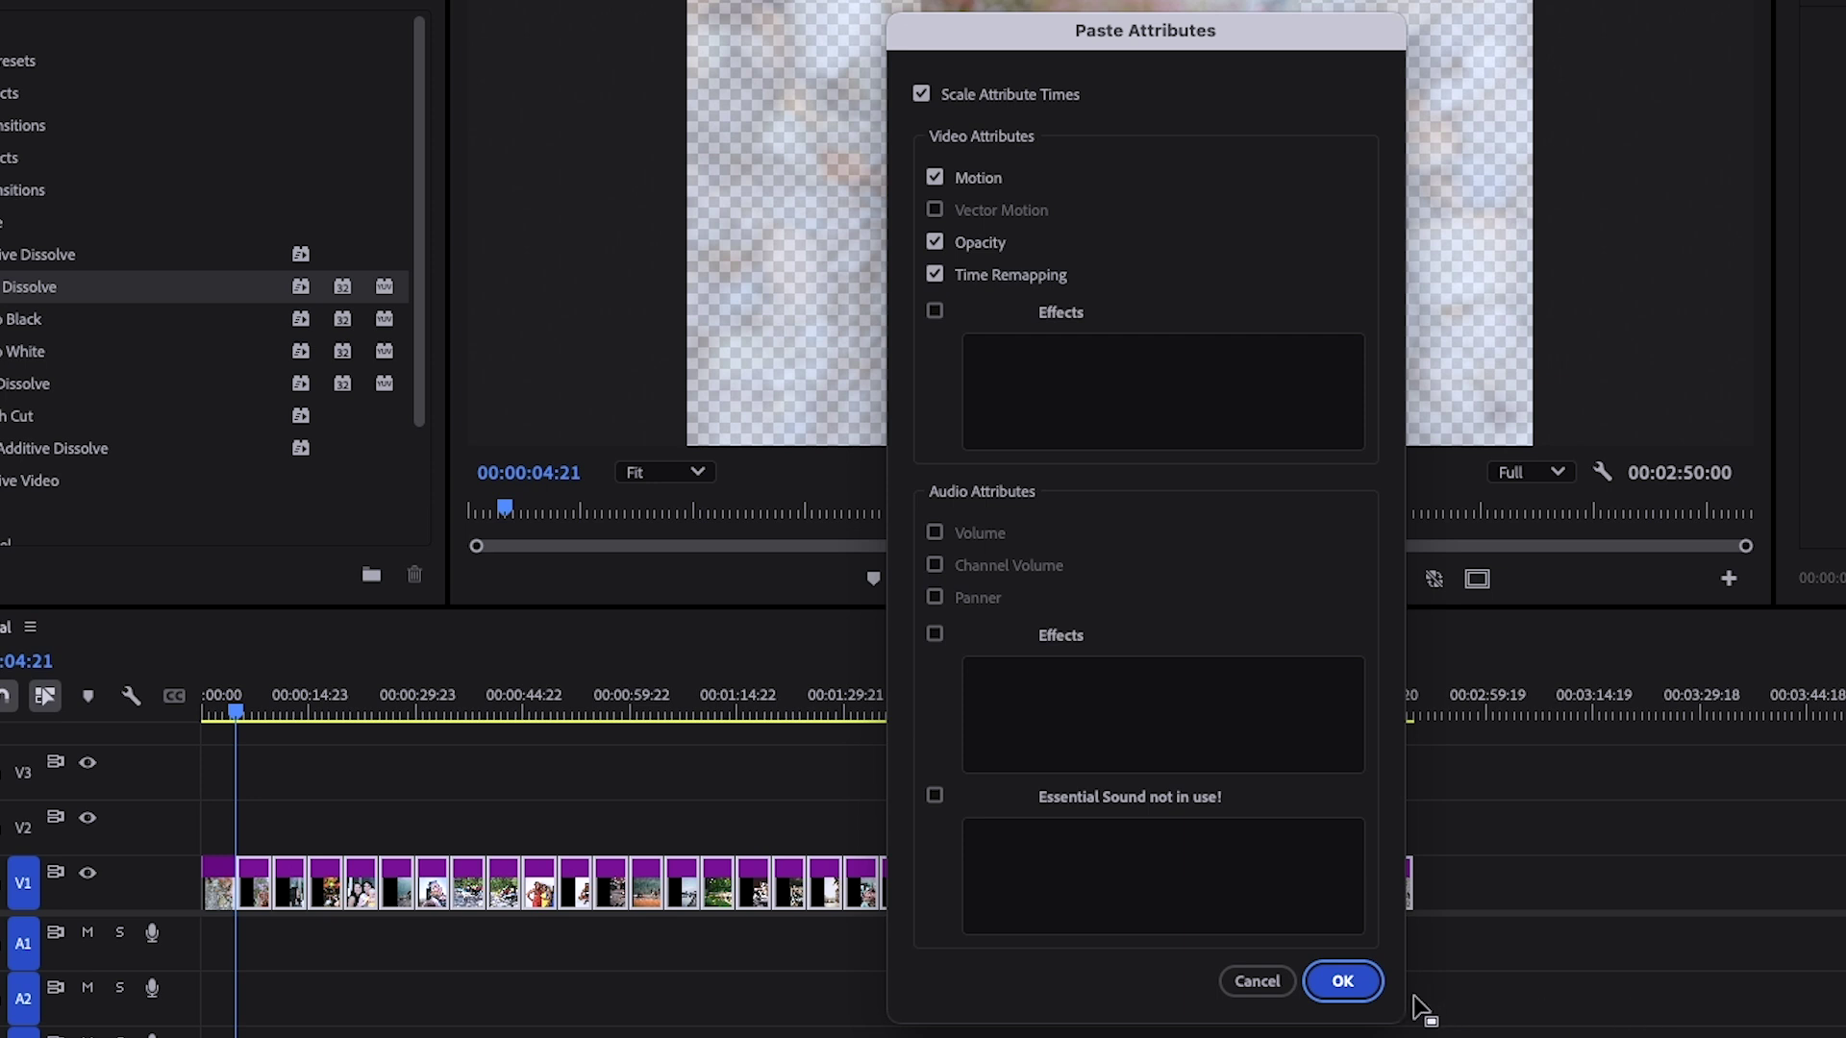
left_click(1343, 982)
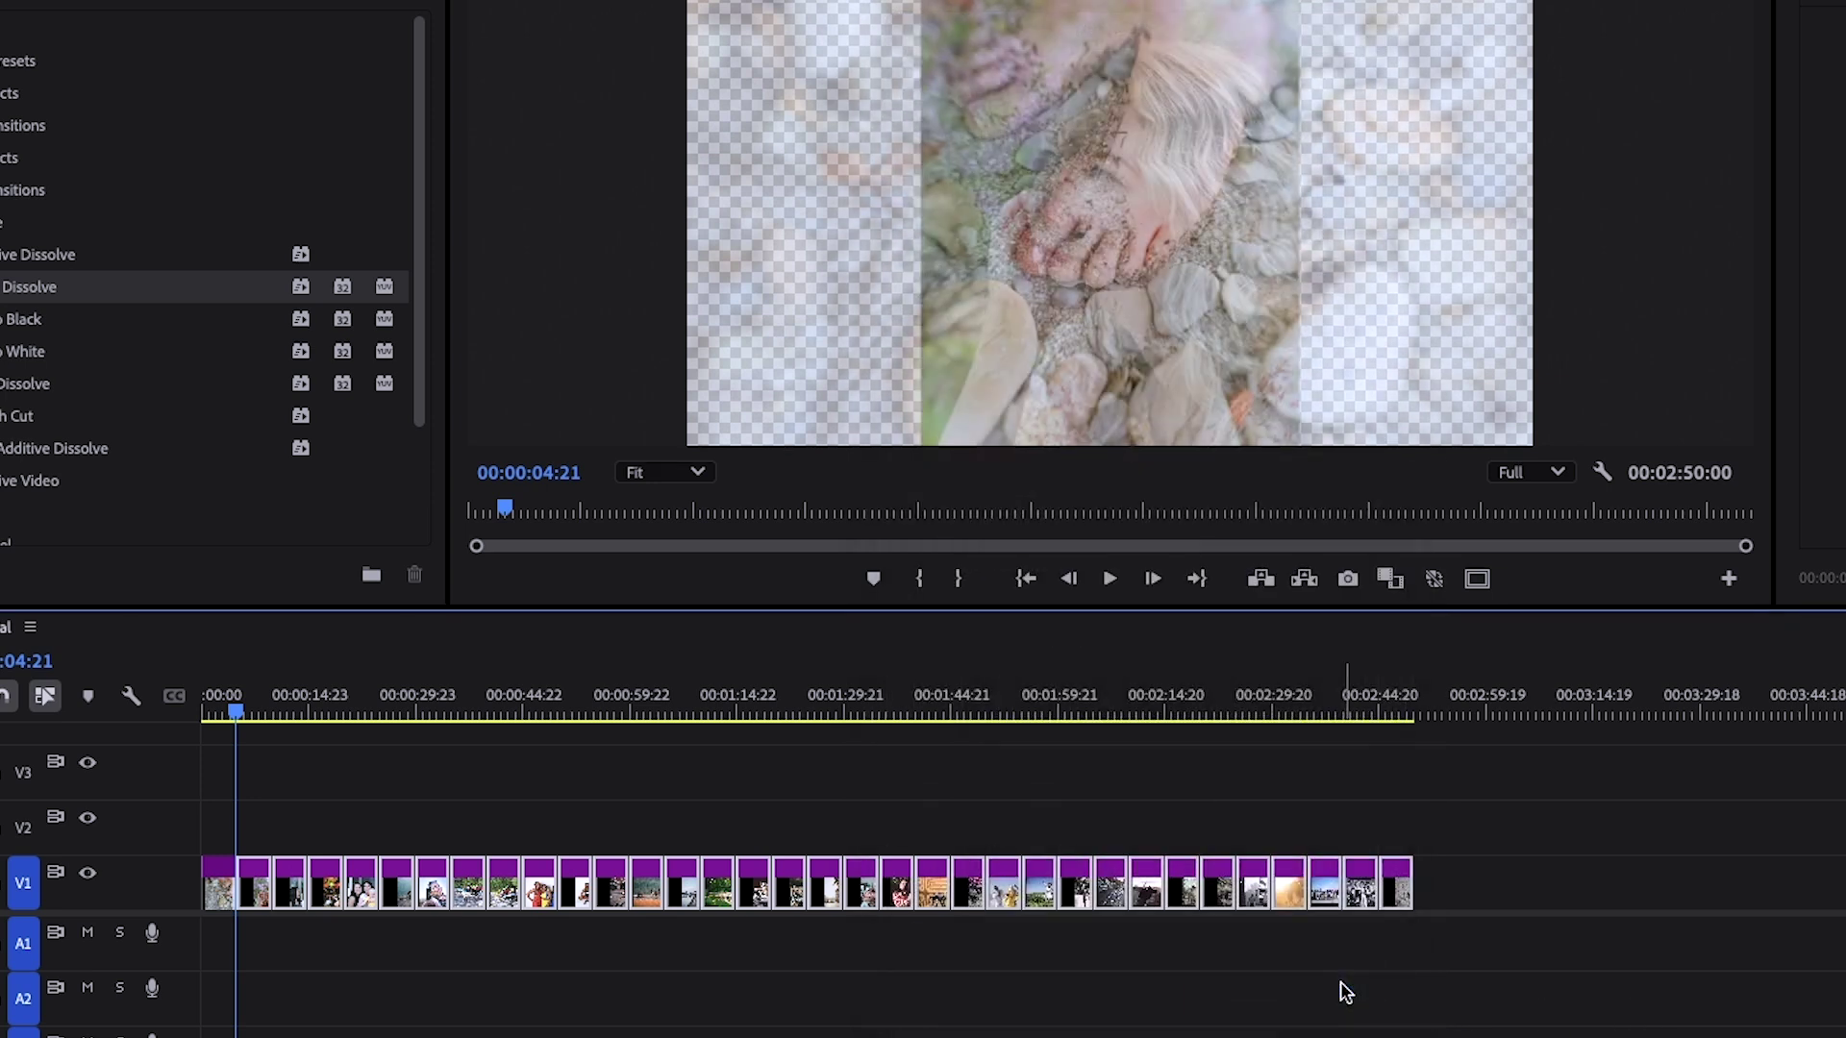
Show the vertical photo at 00:00:59:04 and duplicate all V1 photos onto track V2 at the same times.
left_click_drag(234, 706, 624, 723)
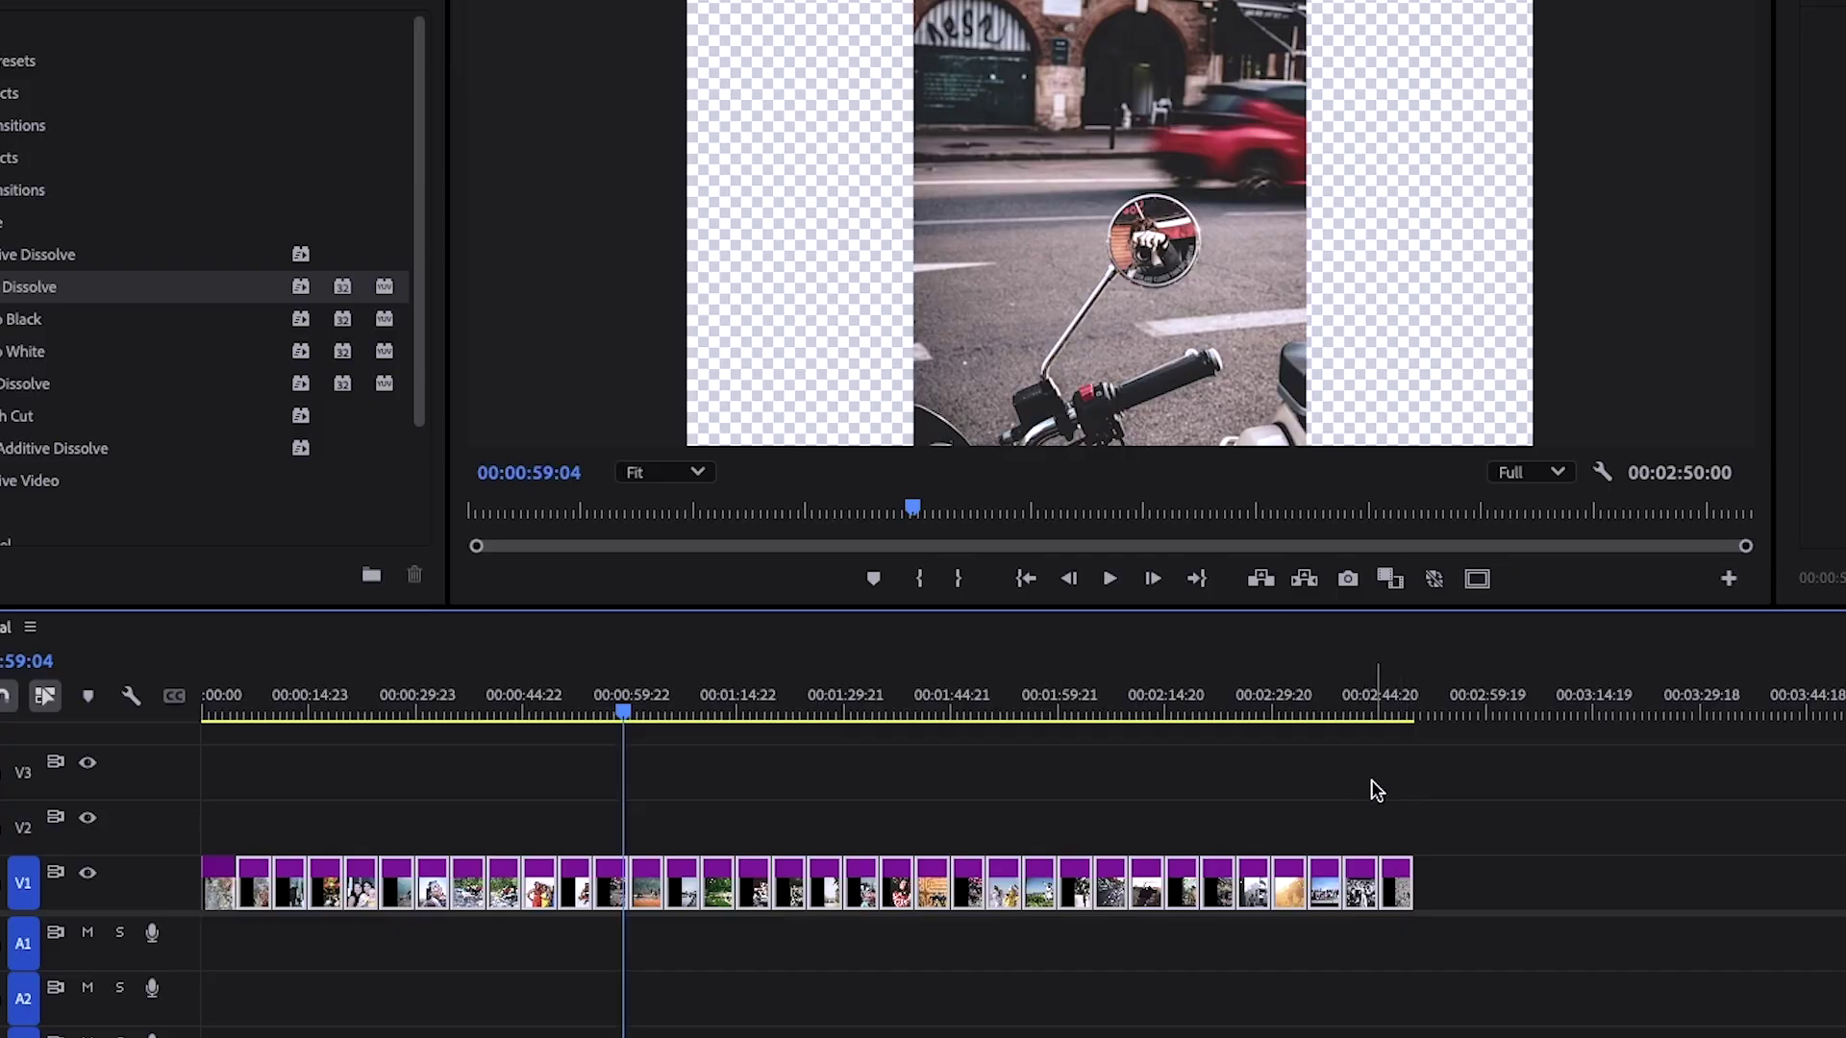
left_click_drag(1558, 886, 134, 859)
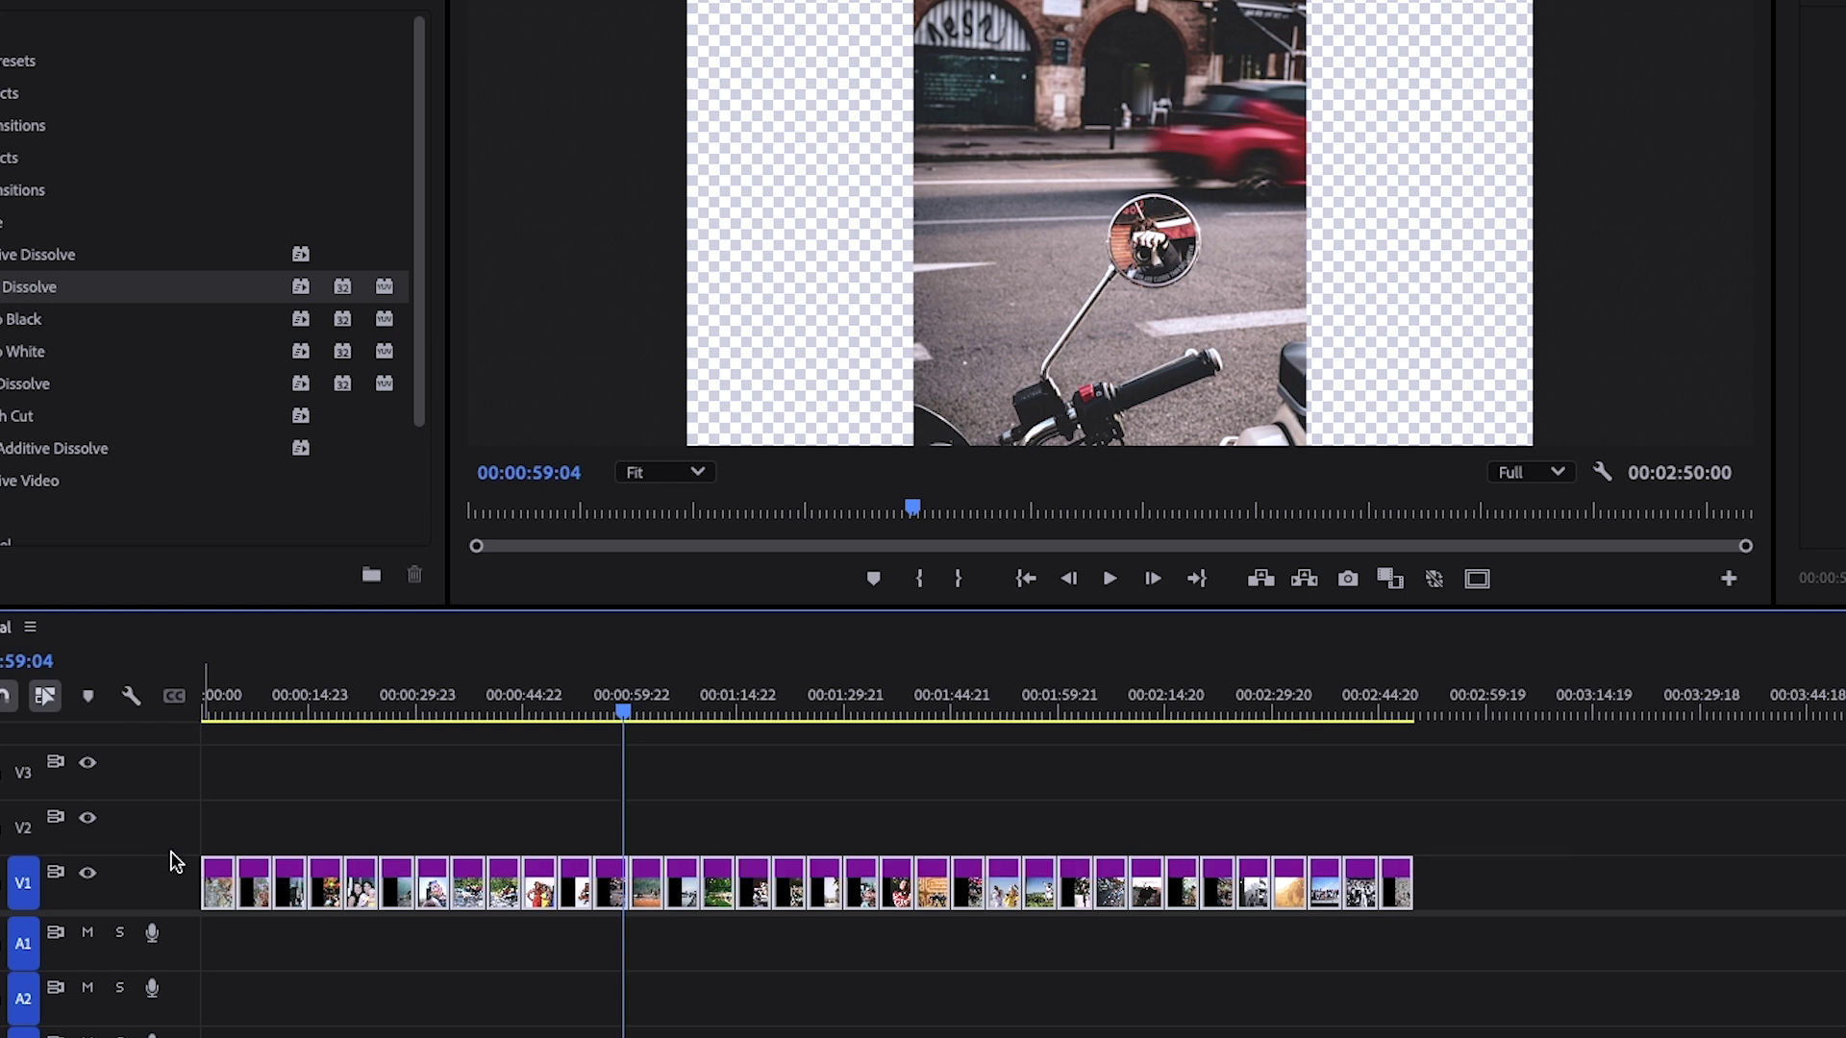
left_click_drag(248, 882, 258, 854)
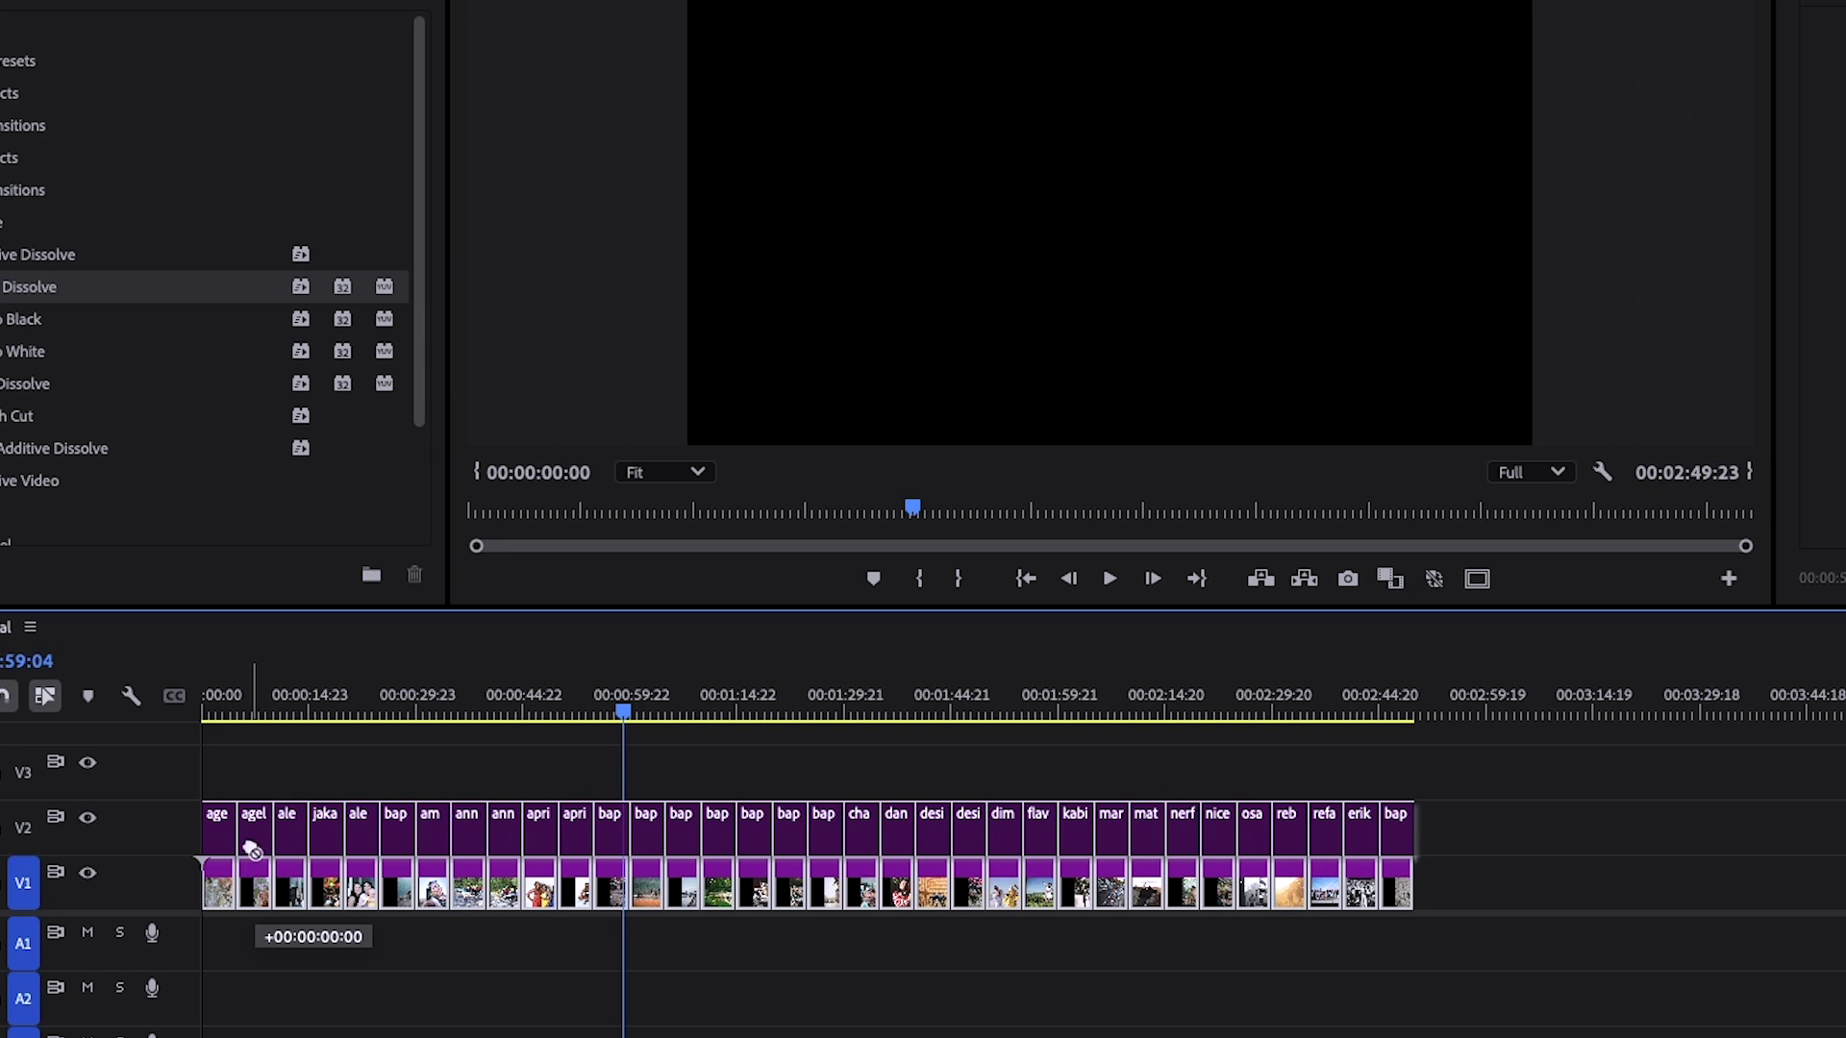
left_click_drag(252, 850, 250, 852)
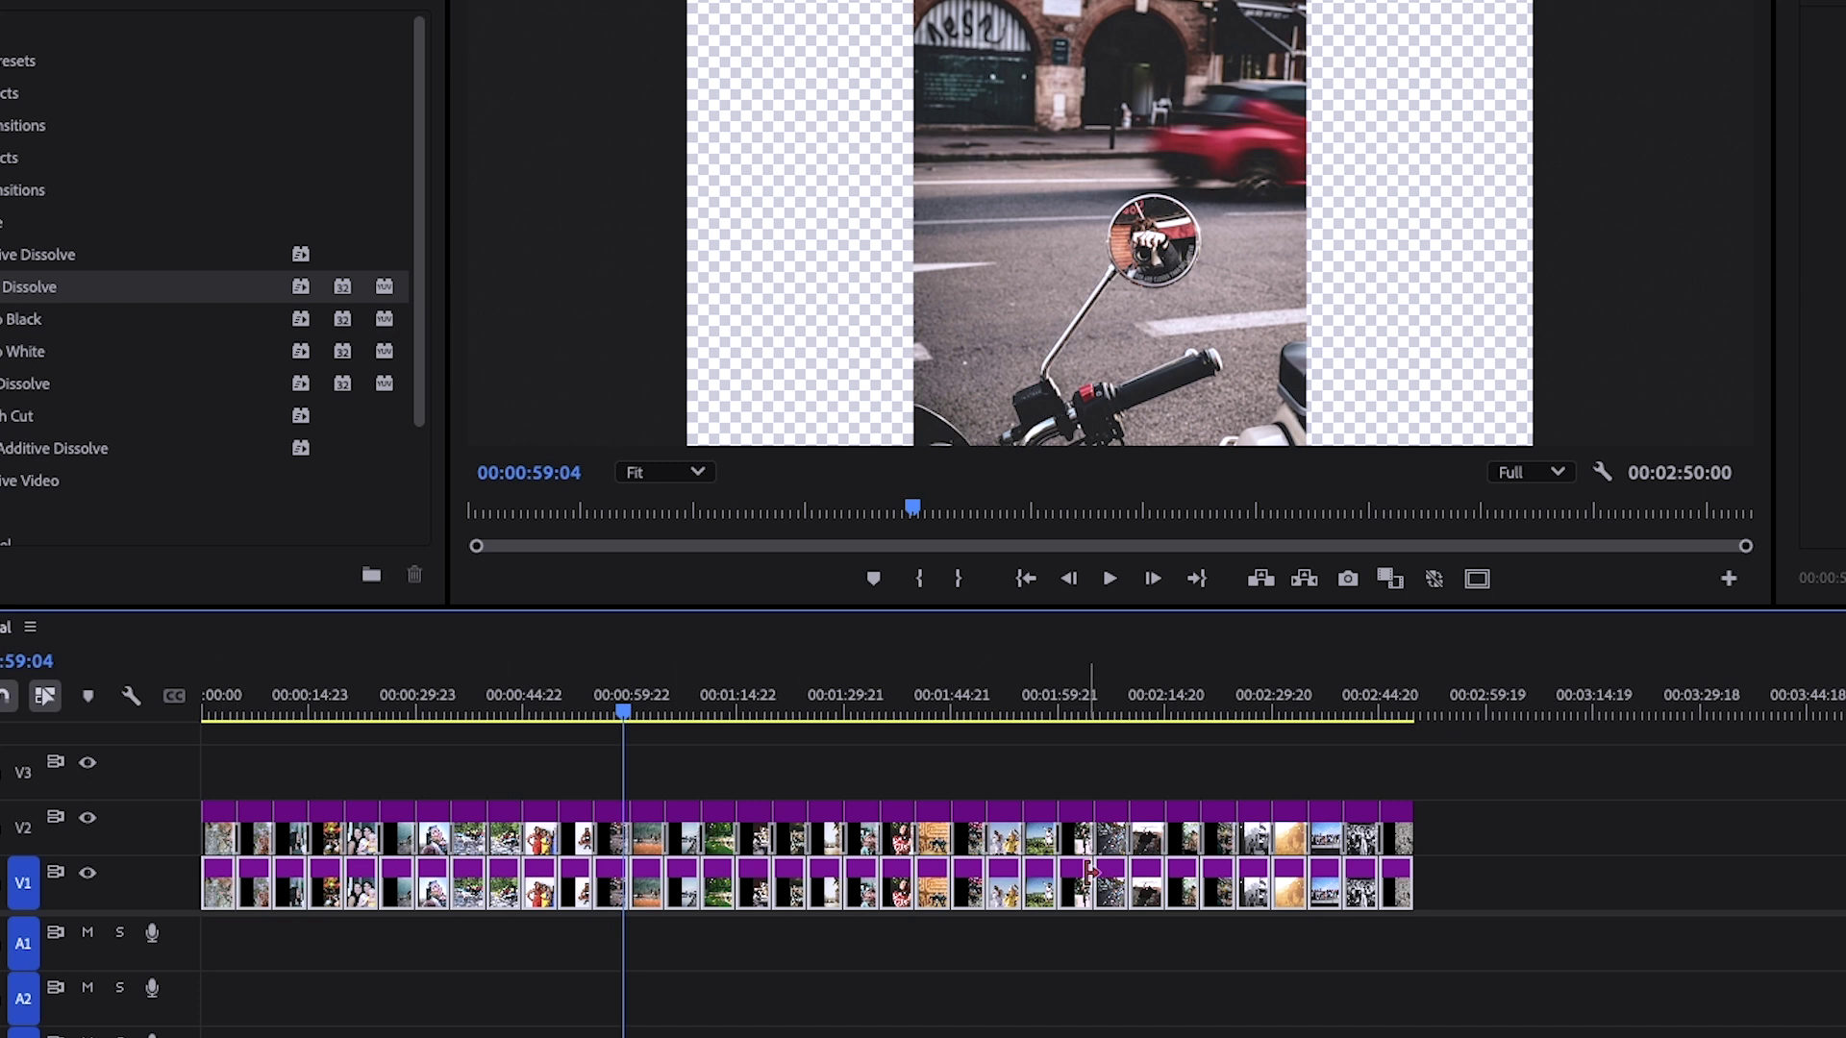
Nest all the photo clips on track V1 into a sequence named Nested Sequence 01.
right_click(1360, 894)
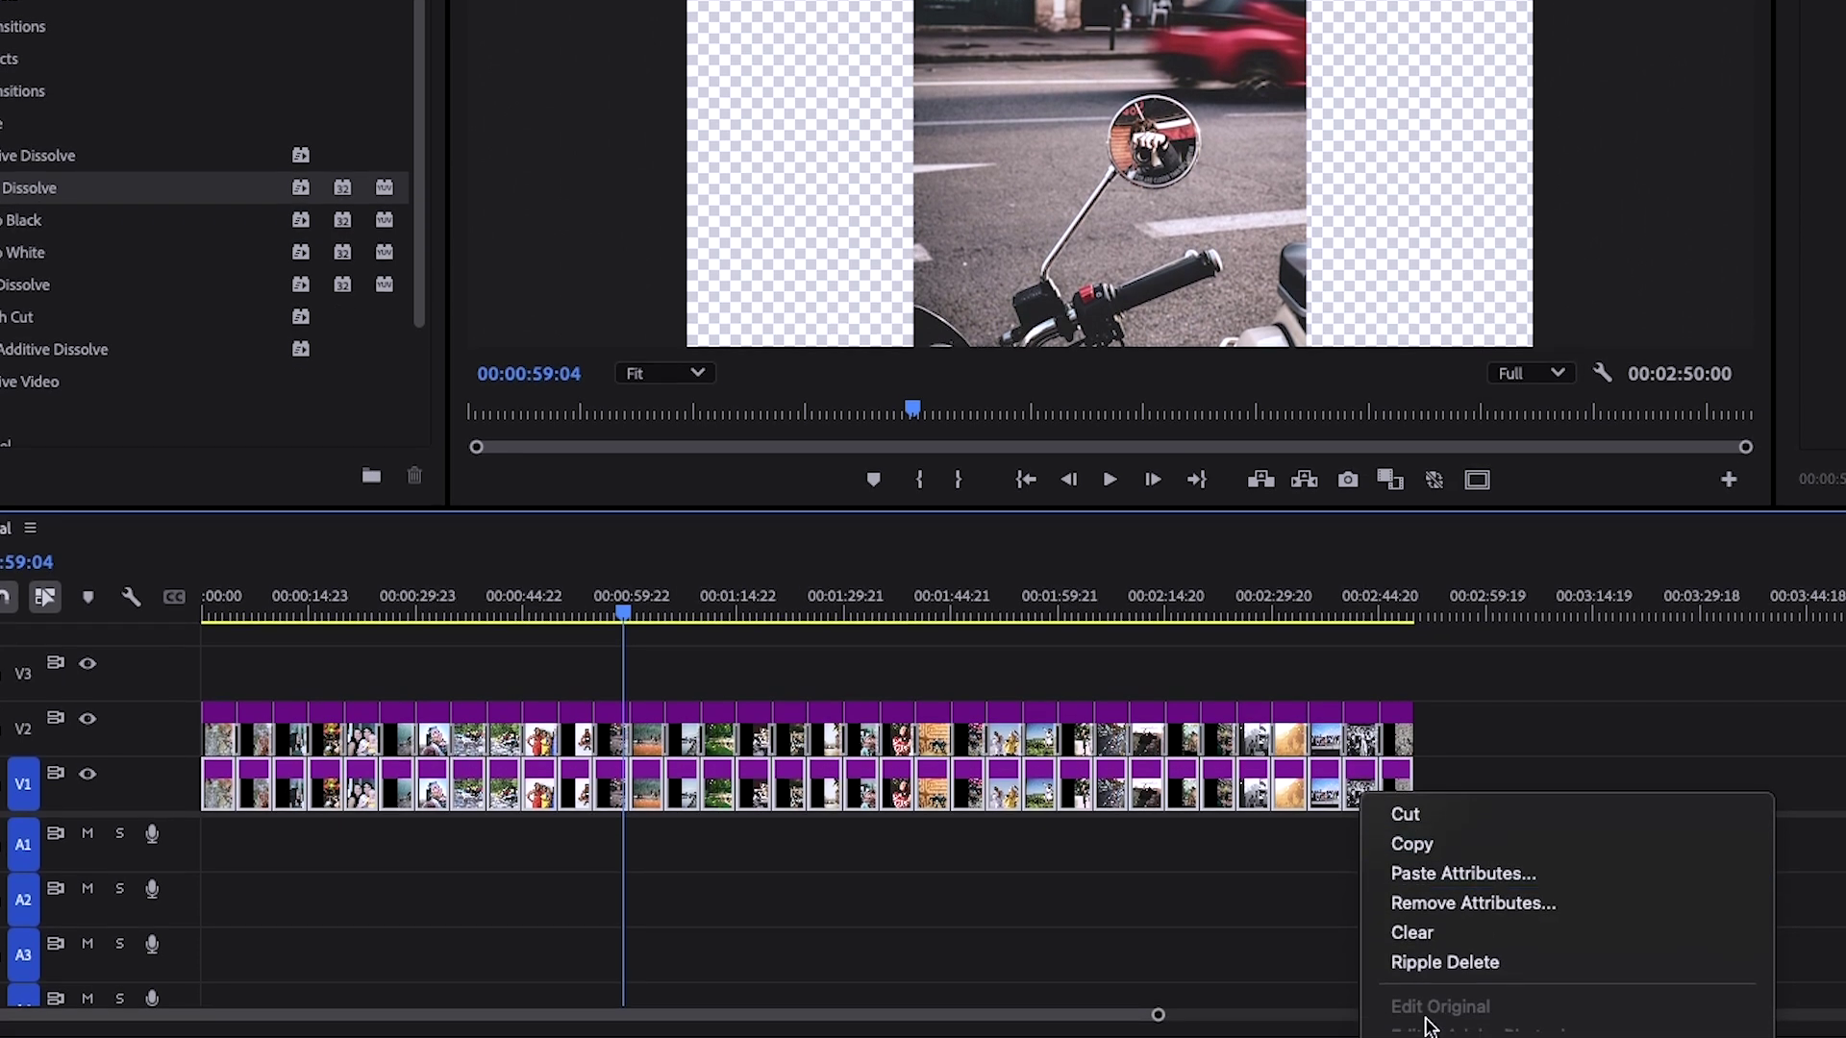
scroll(1457, 837, "down", 5)
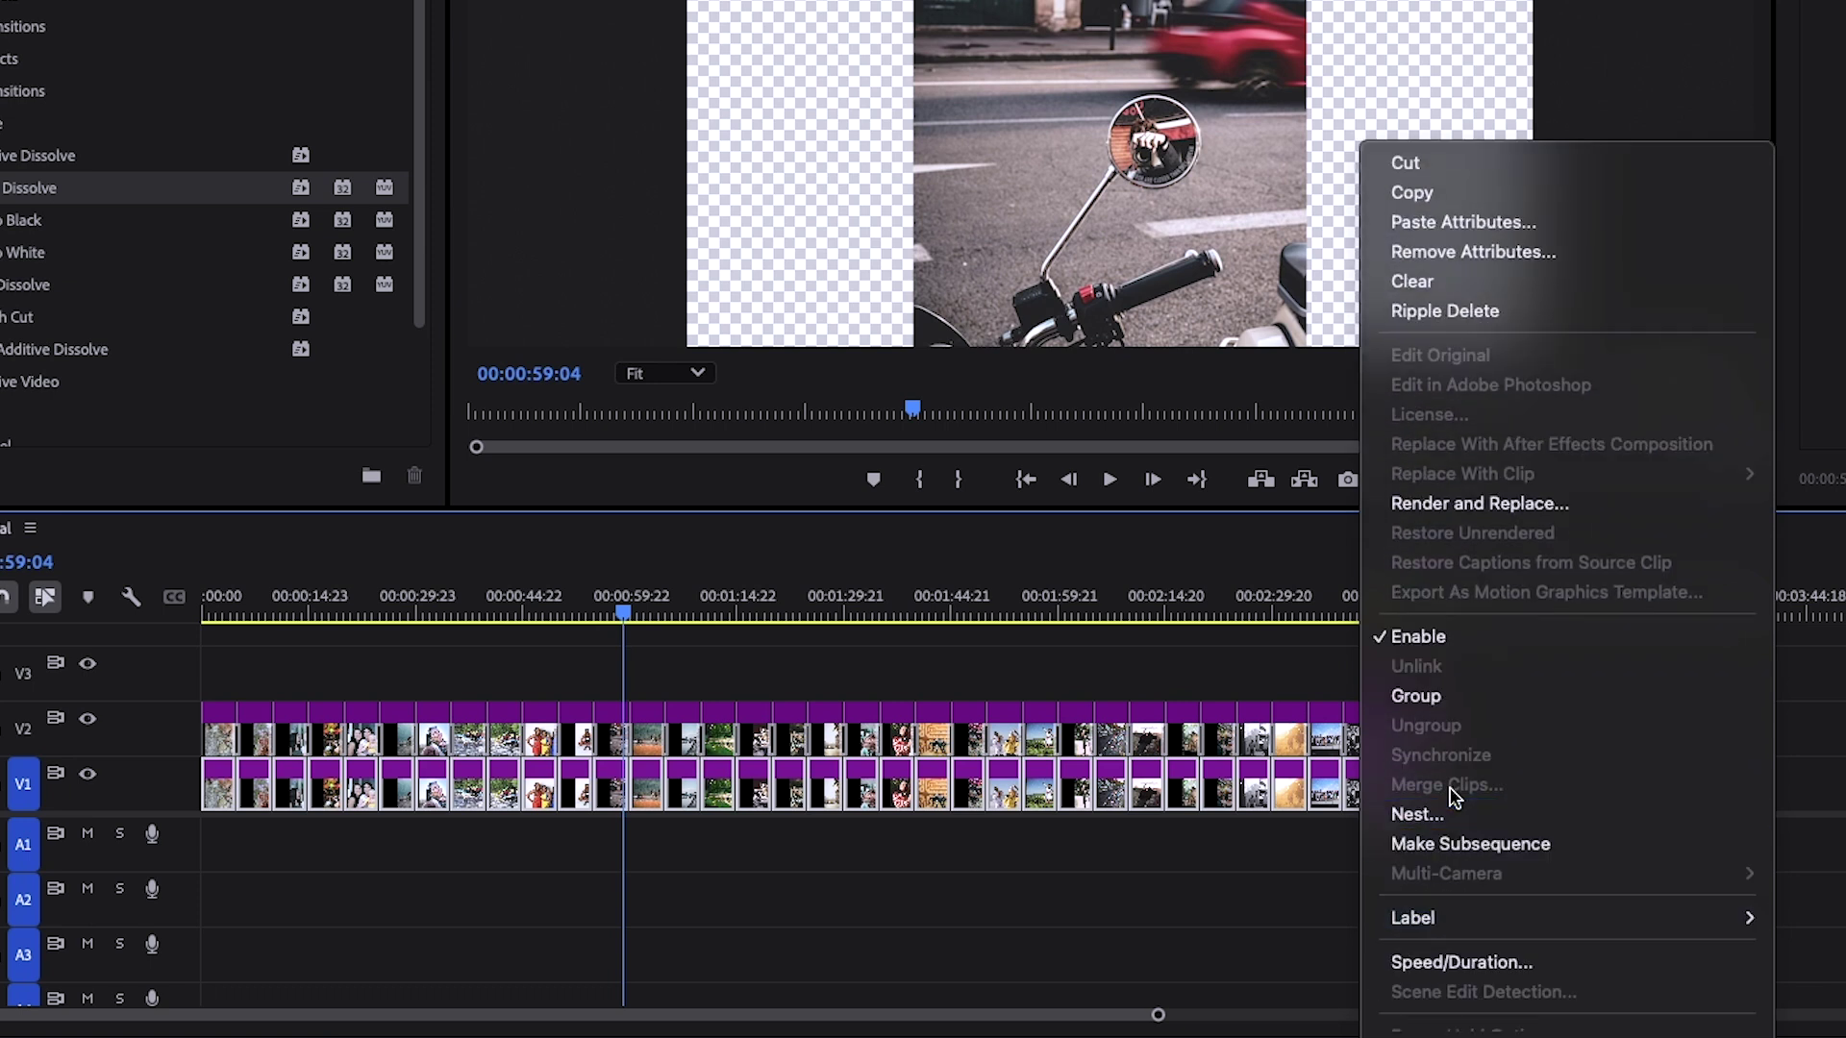
left_click(1455, 818)
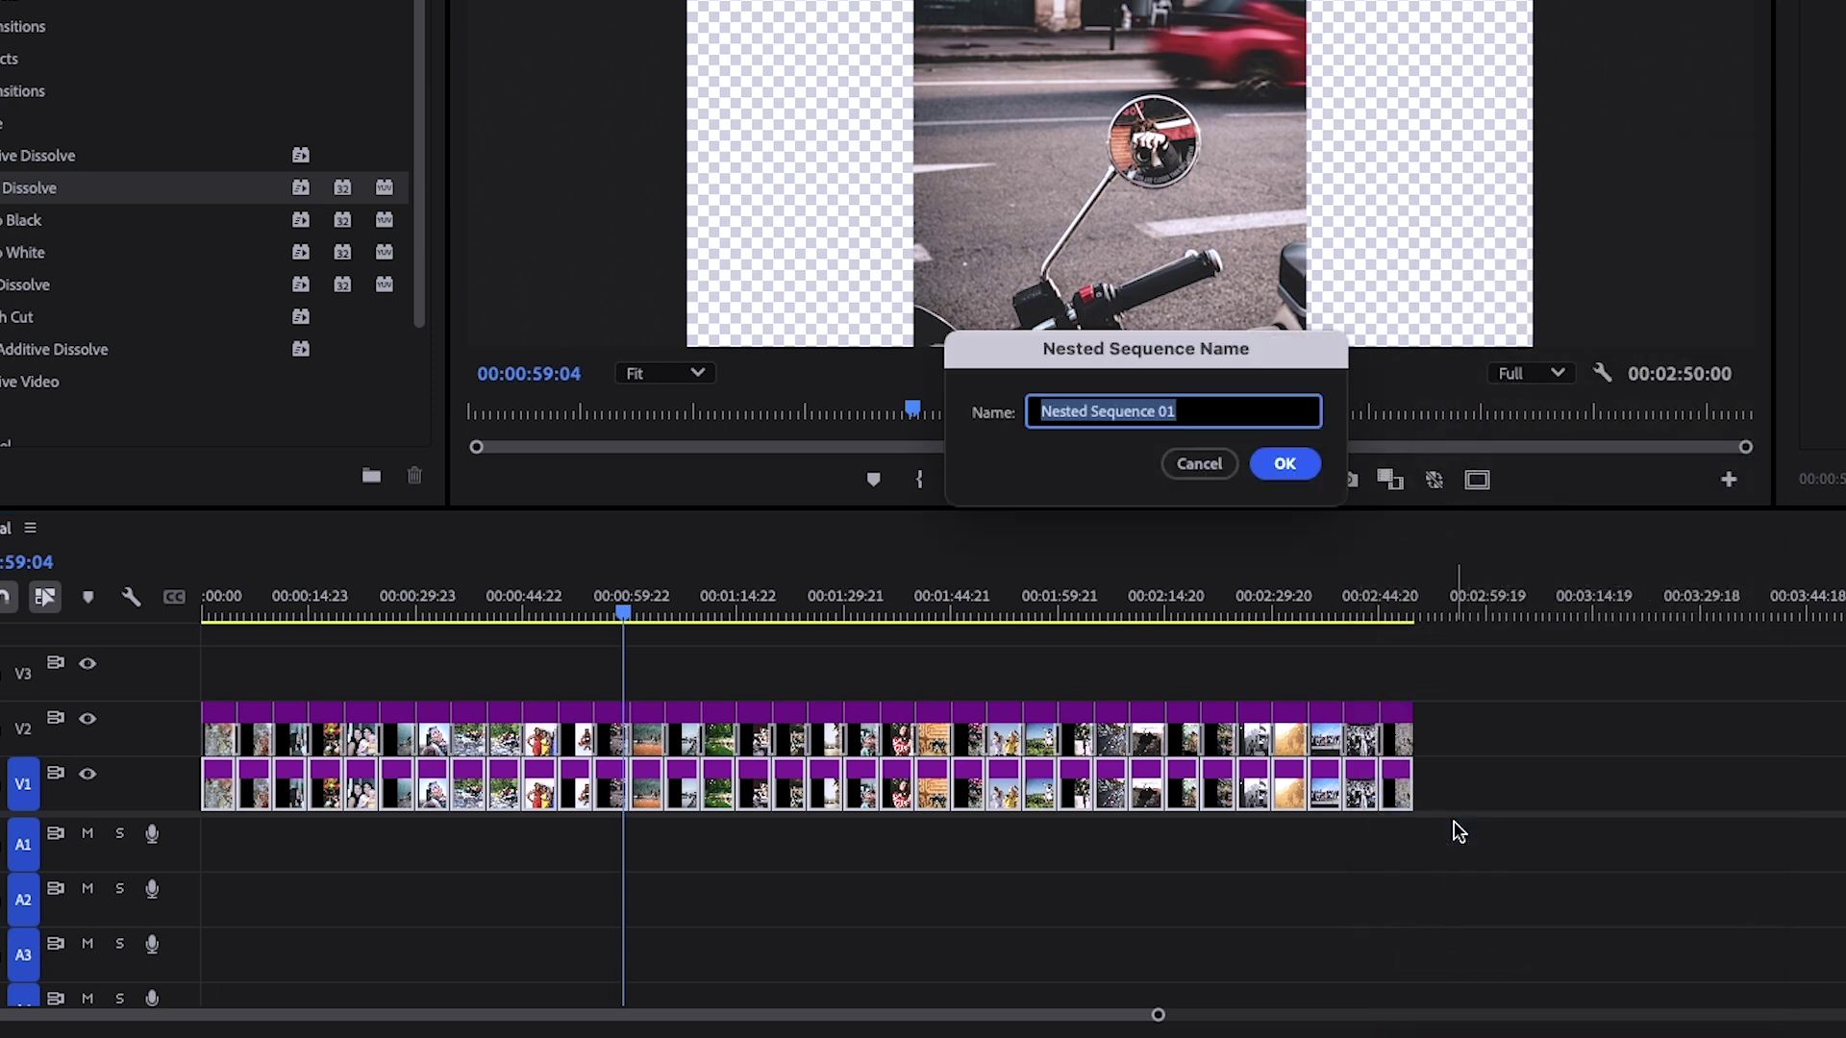
left_click(1284, 463)
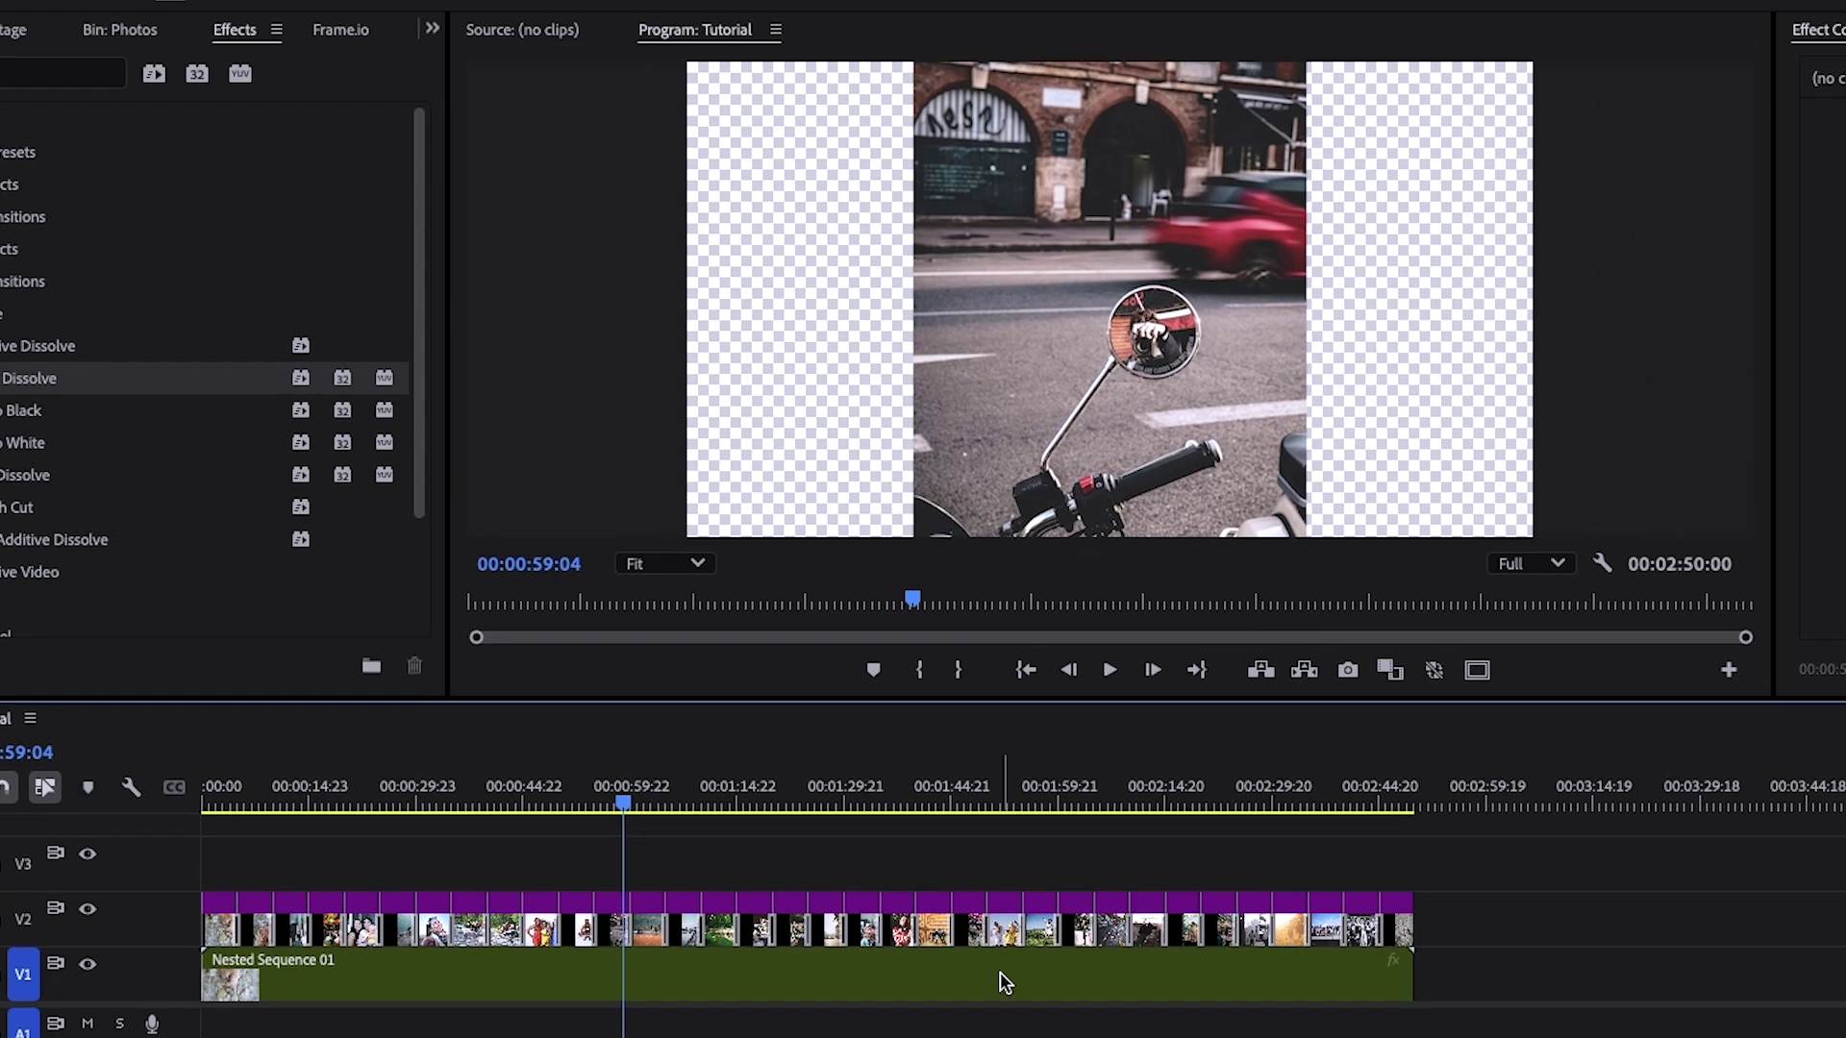
Scale the nested sequence on V1 to 200 and shift it horizontally to fill the empty area on the photo's right side.
left_click(1000, 856)
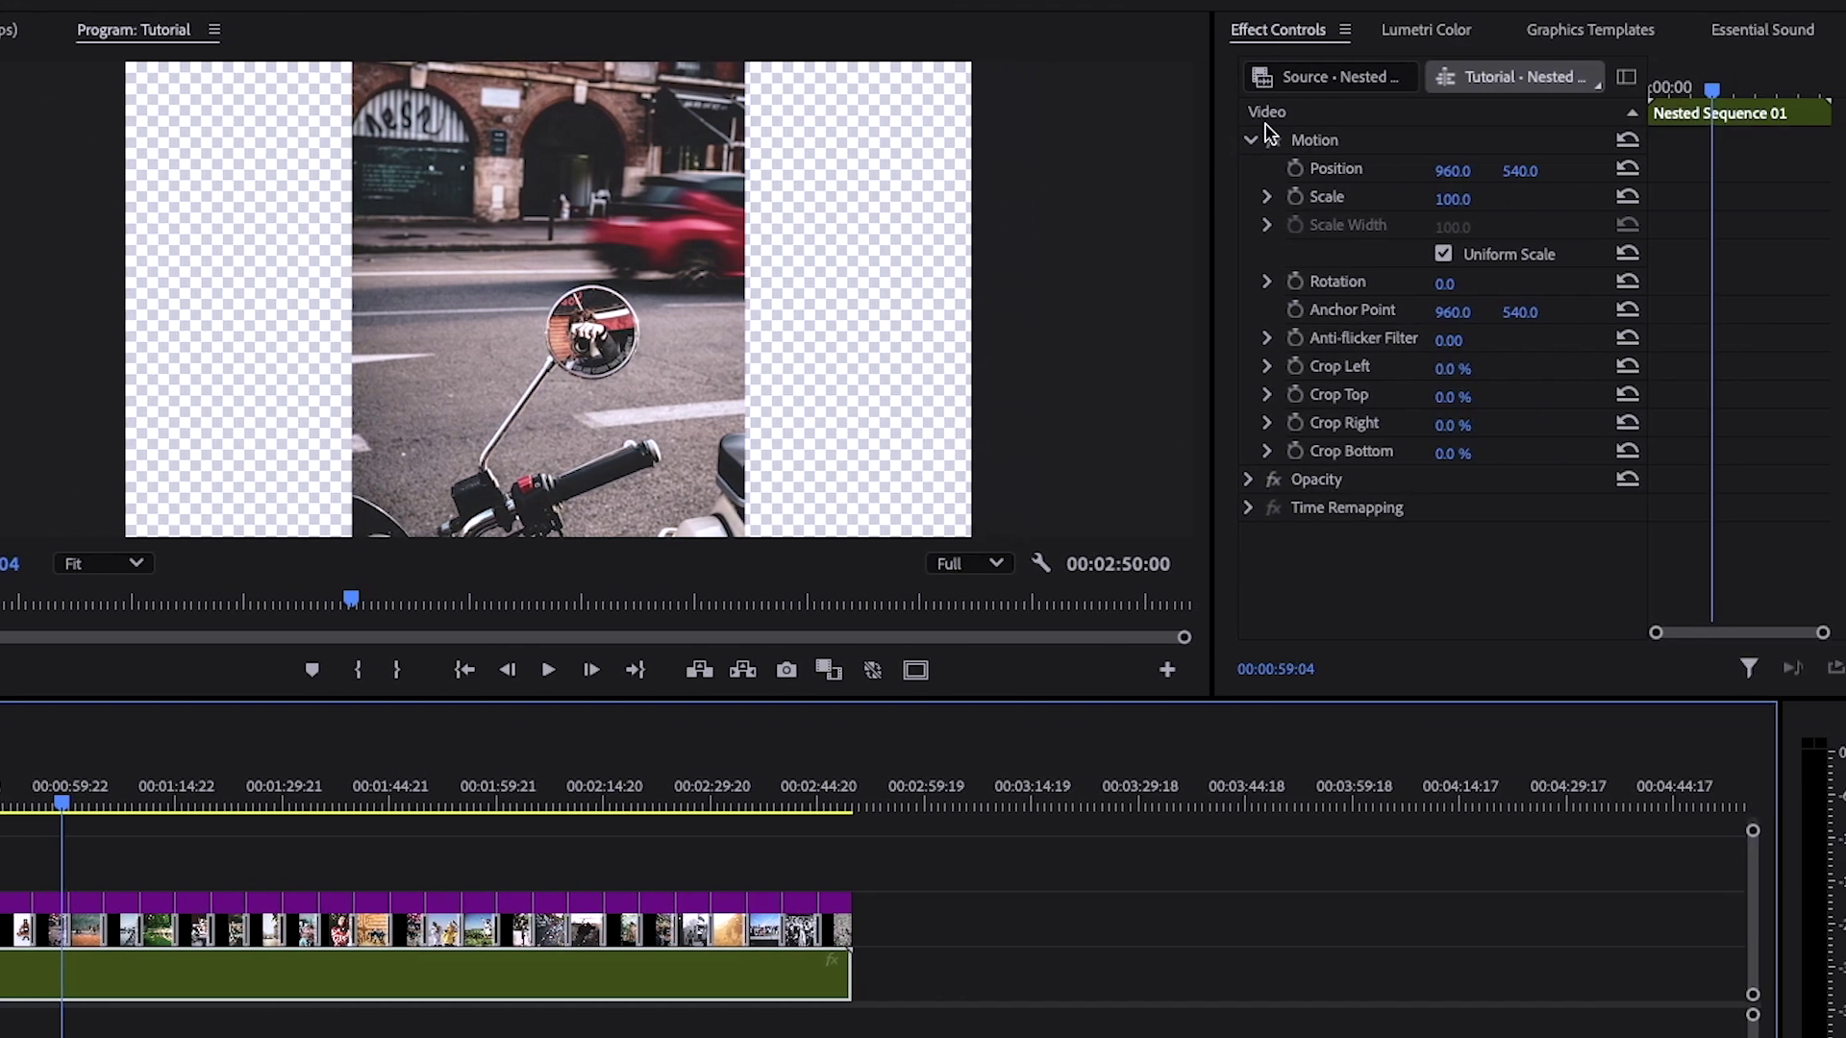
left_click(1267, 198)
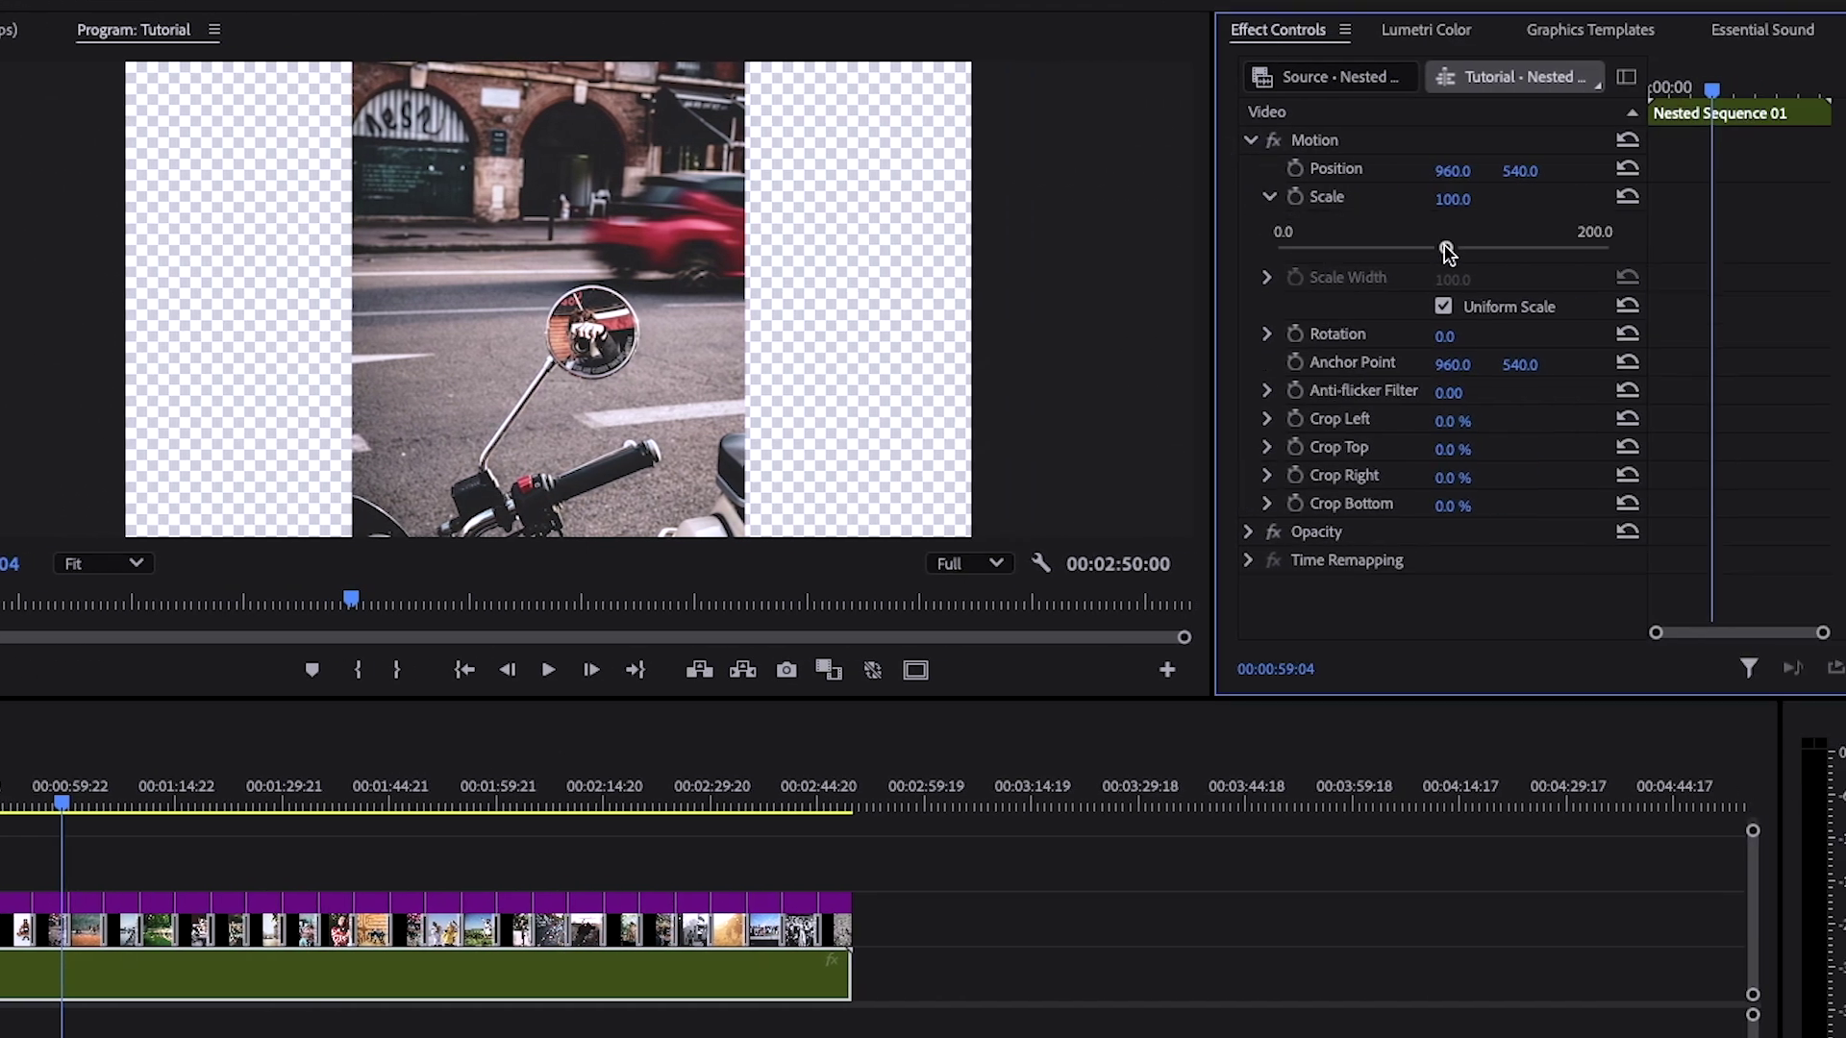
left_click_drag(1450, 250, 1625, 240)
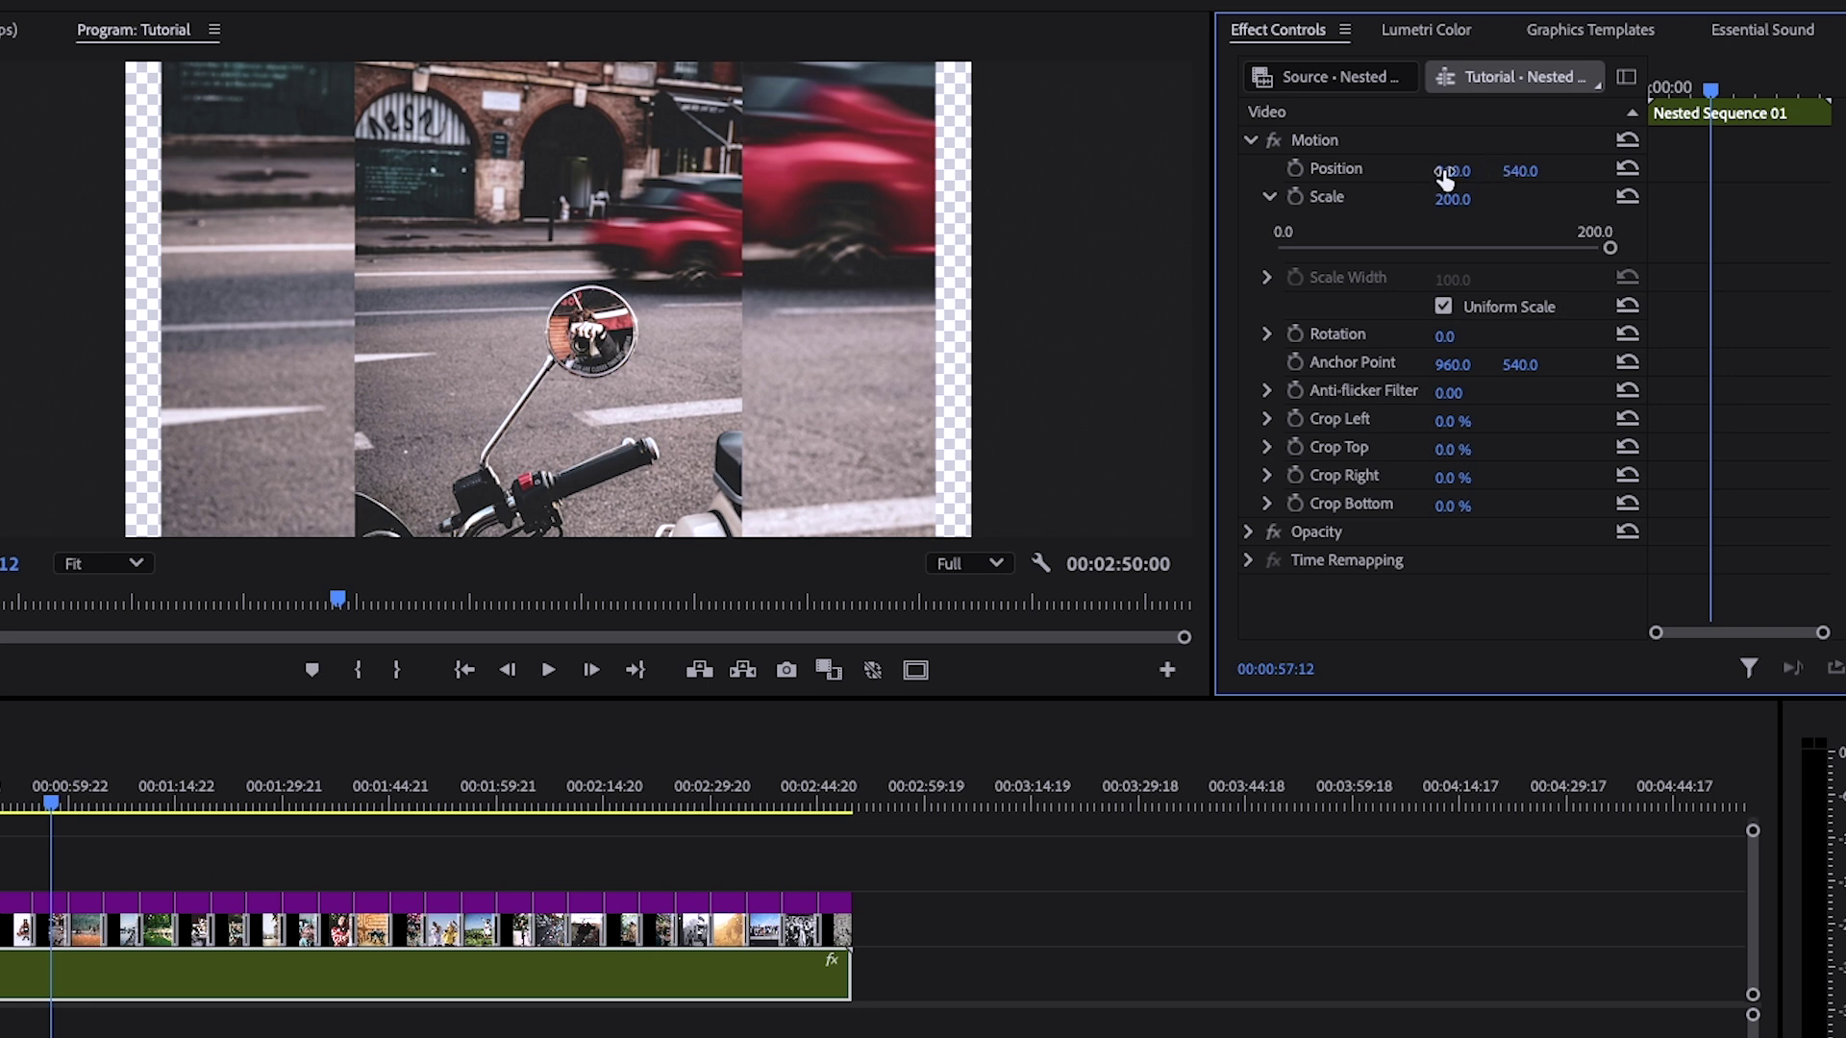
left_click_drag(1445, 178, 1845, 178)
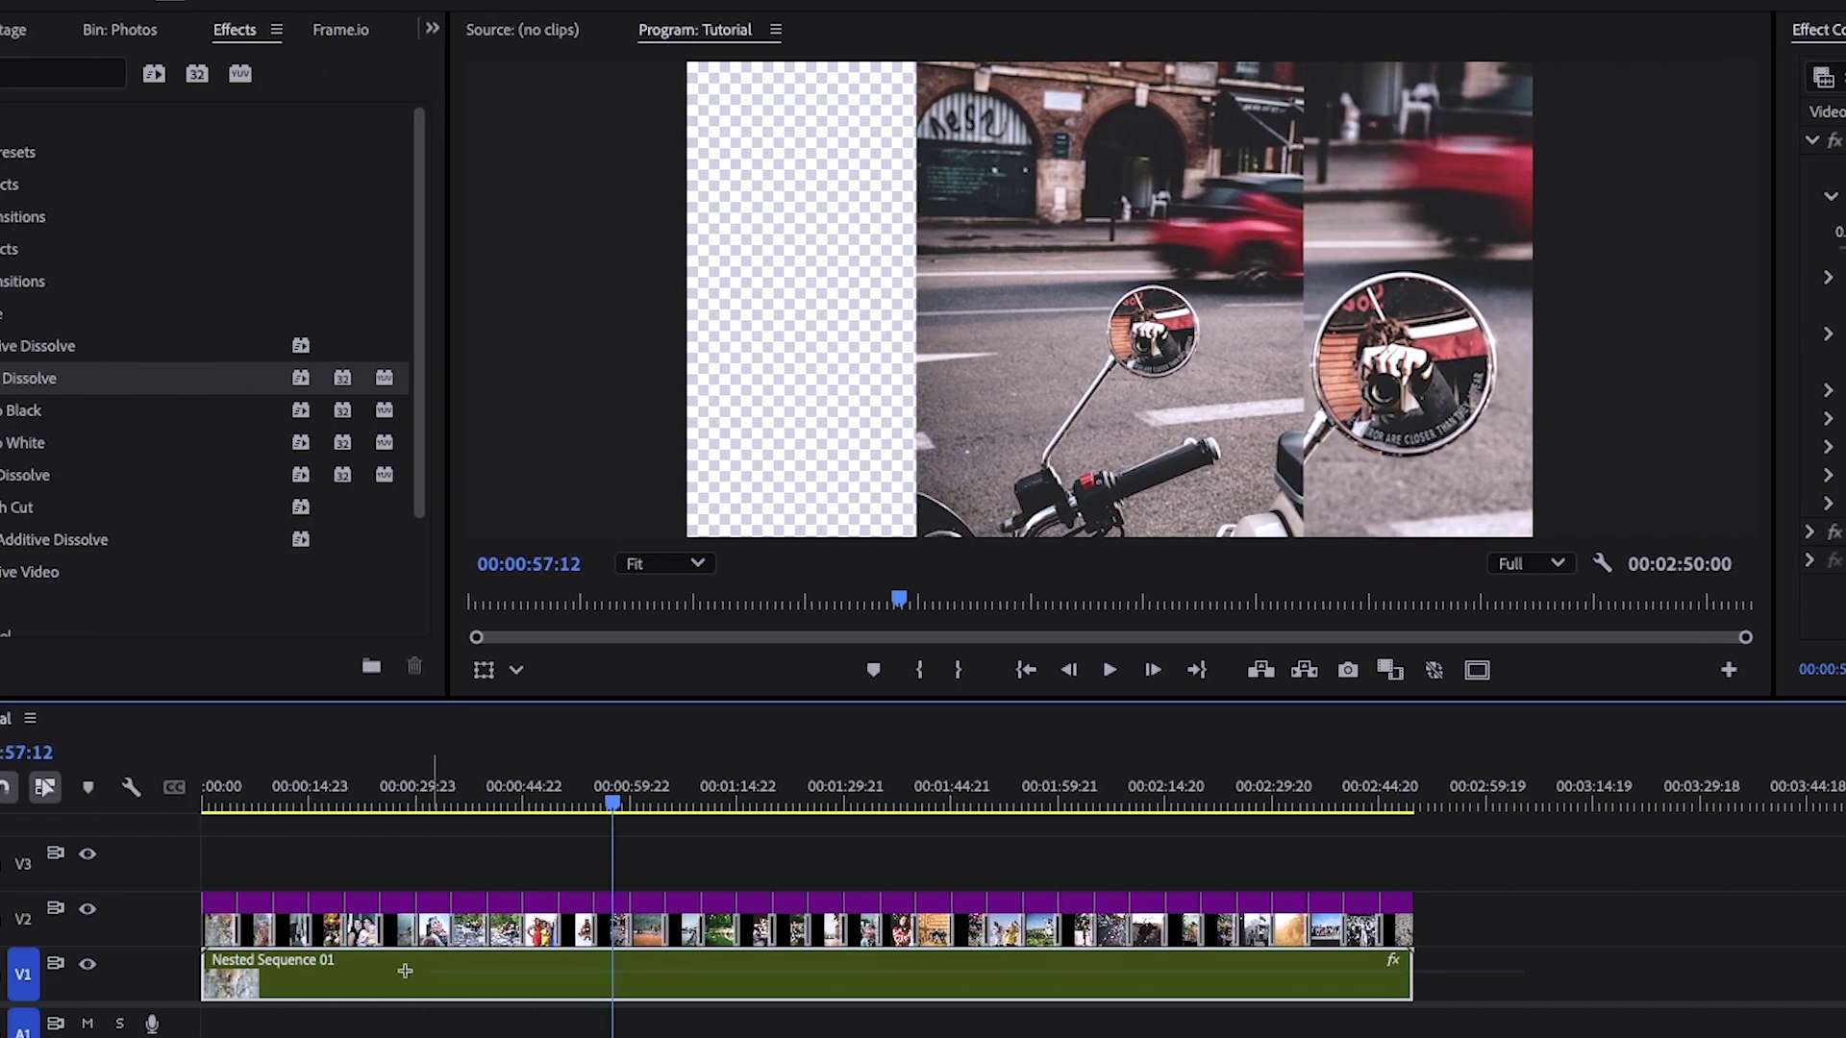
Move the photos and nested sequence up one track each, and duplicate the nested sequence from V2 onto V1.
left_click(155, 933)
left_click_drag(398, 981, 396, 923)
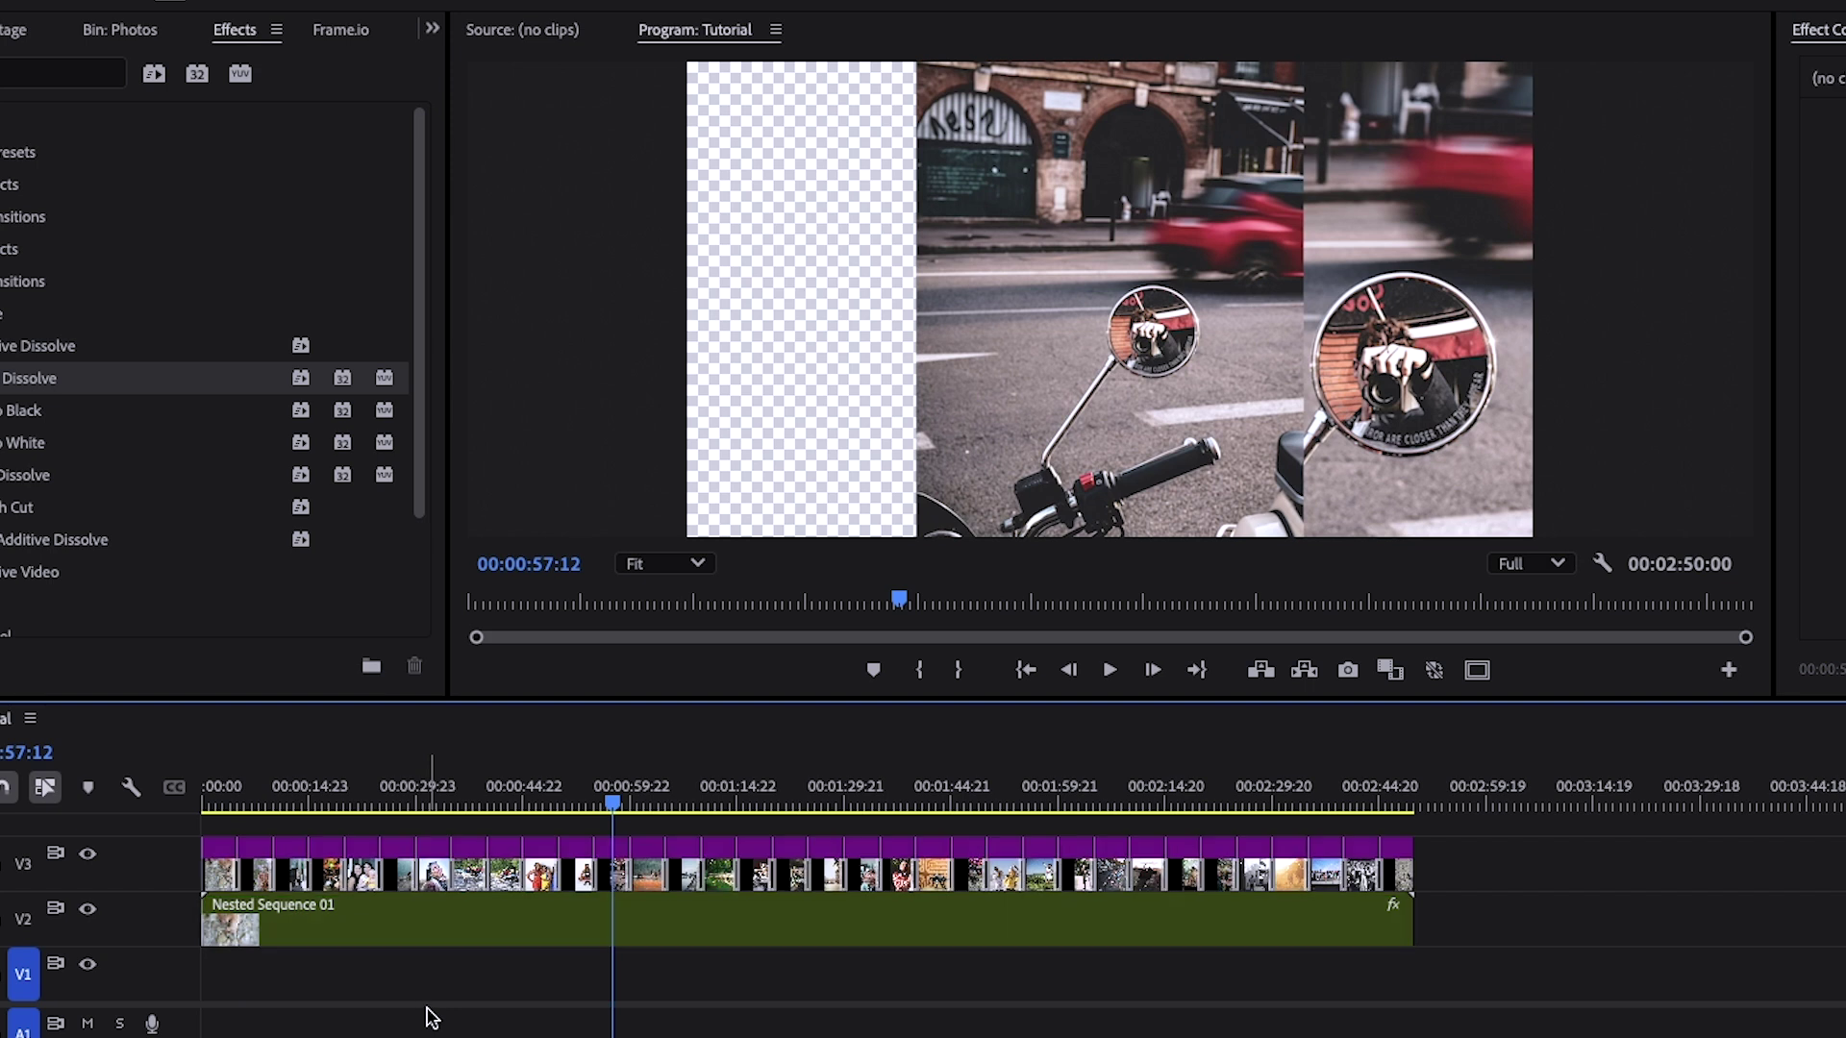
left_click(437, 931)
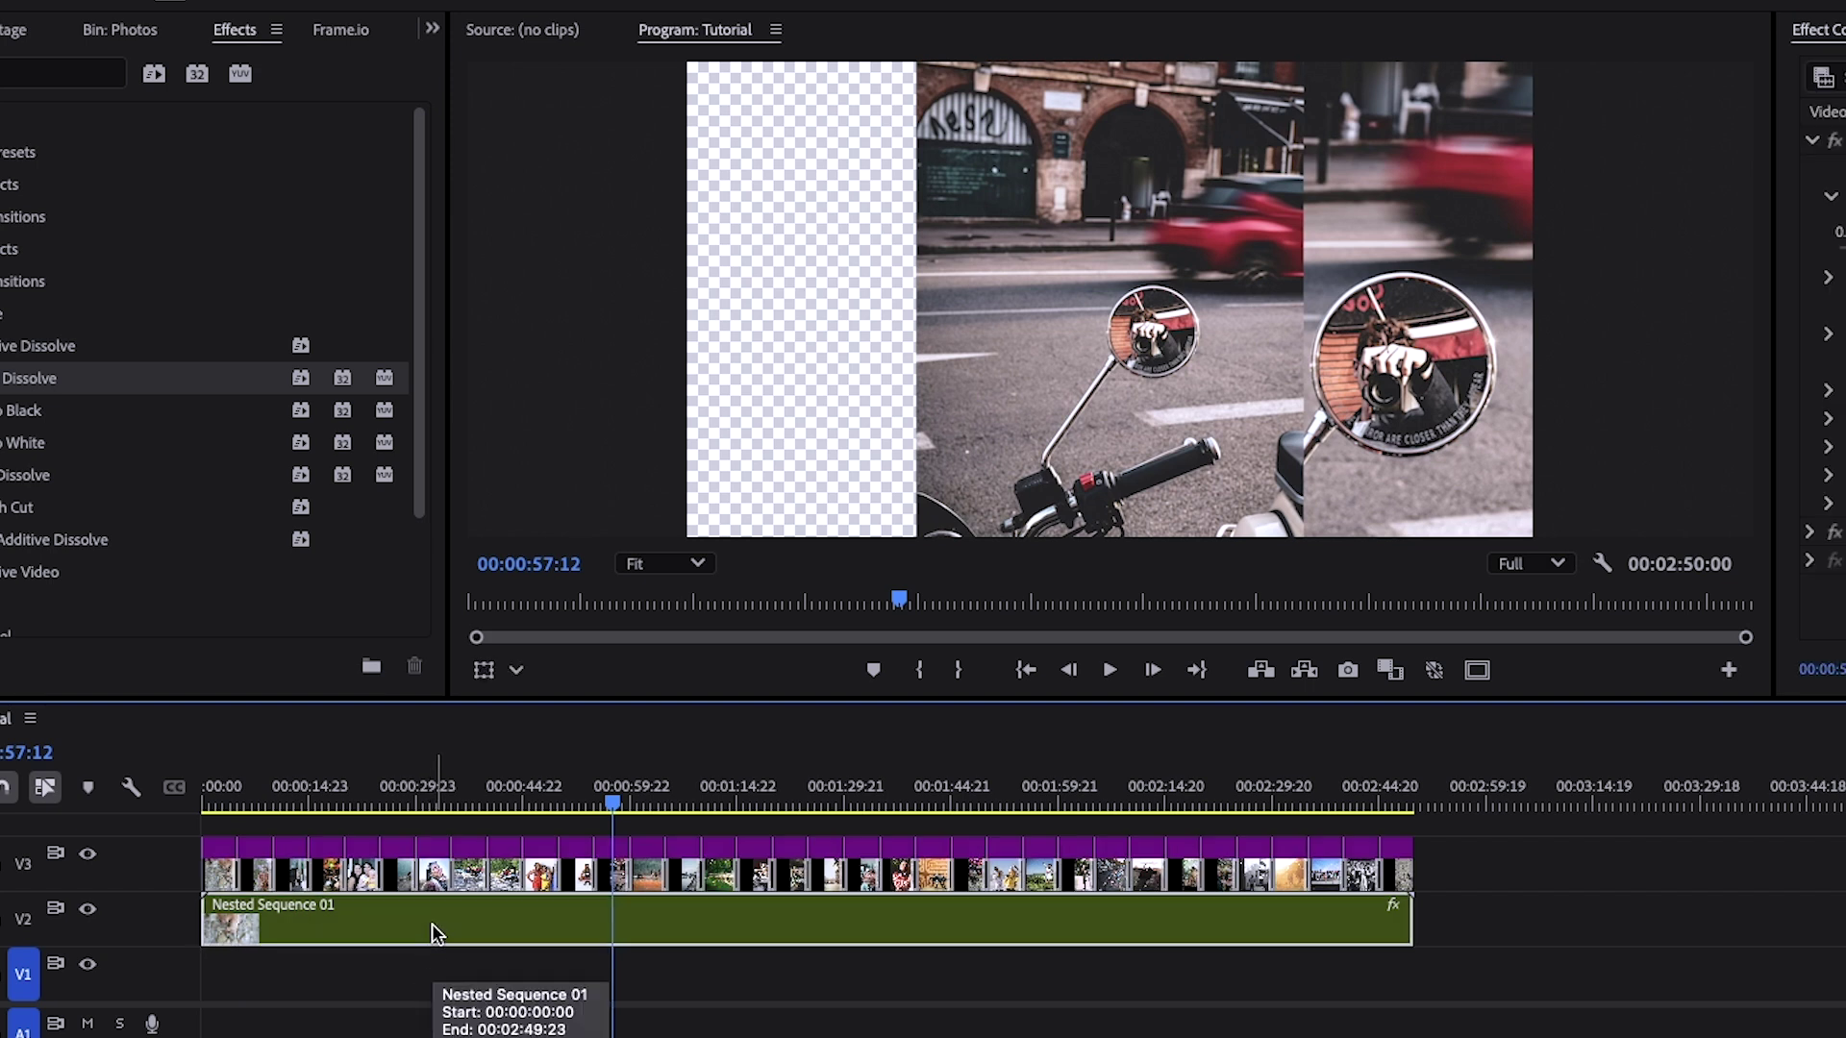
left_click_drag(437, 931, 418, 955)
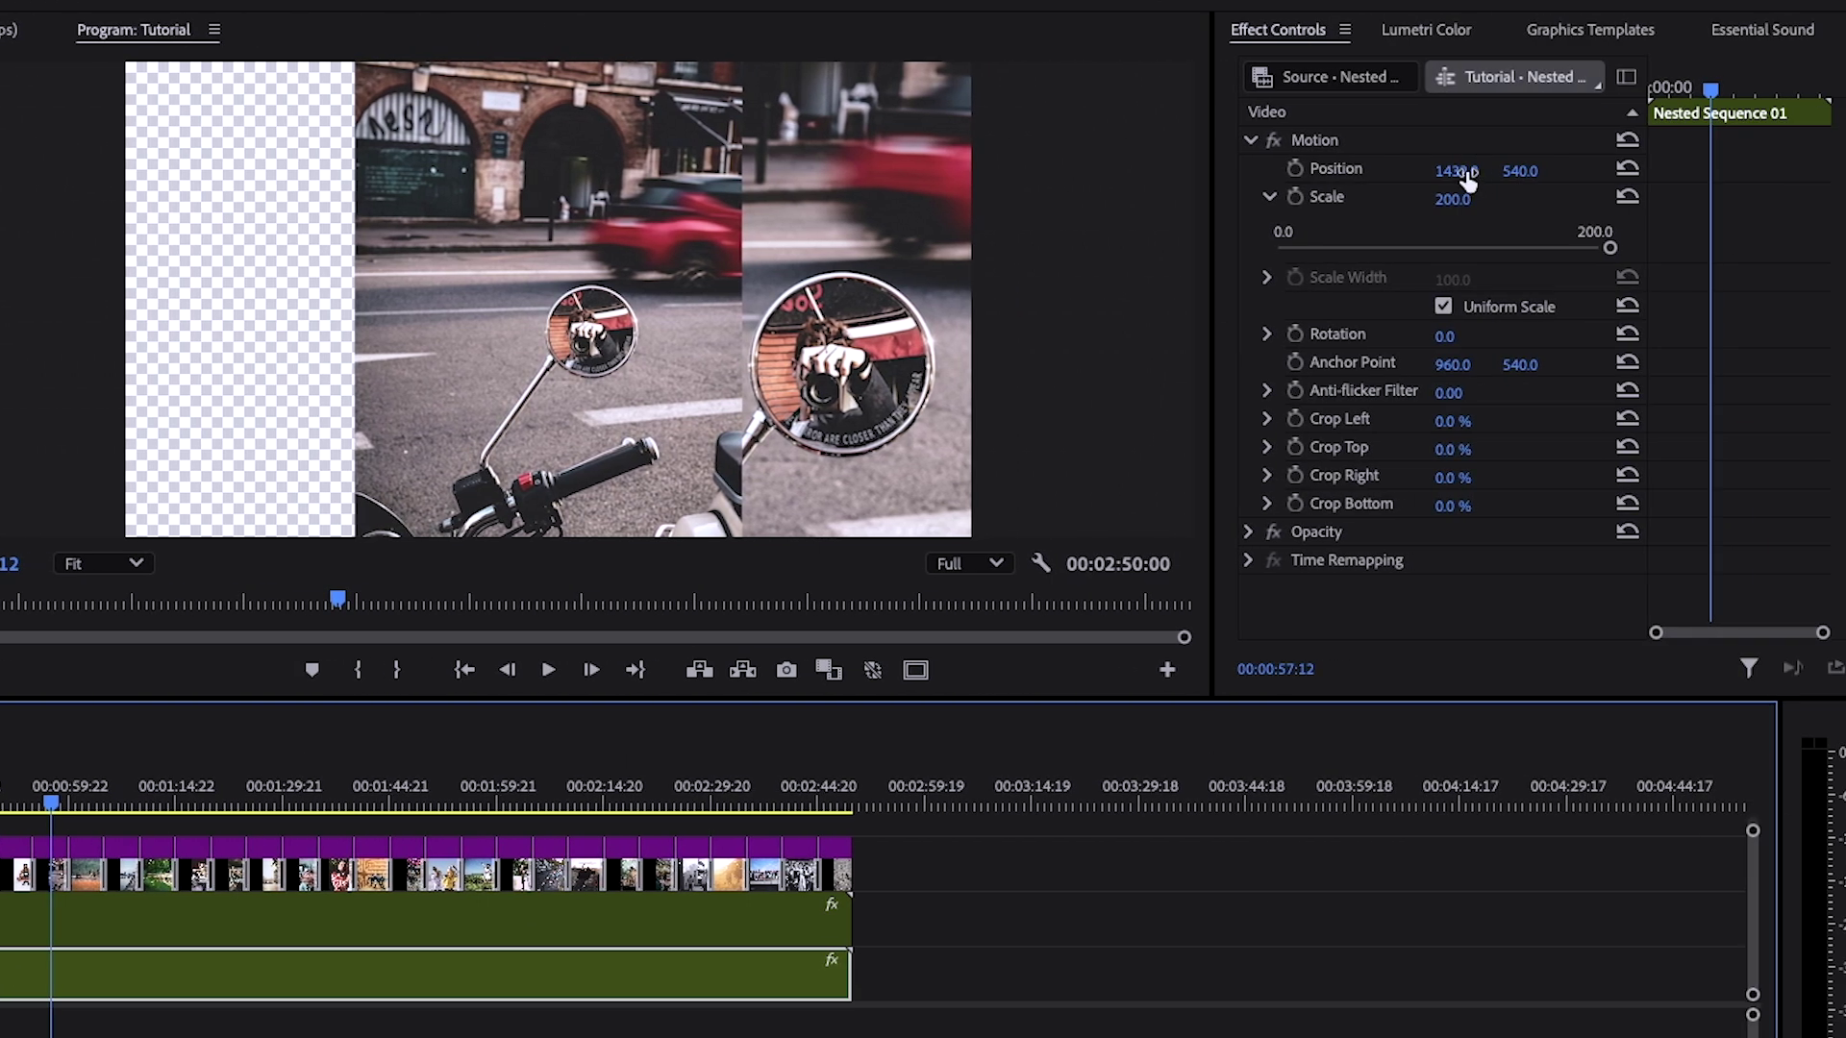
Set the V1 nested sequence's horizontal Position to 65 to fill the empty area on the photo's left side.
left_click_drag(1468, 181, 1058, 170)
left_click_drag(1454, 170, 1668, 170)
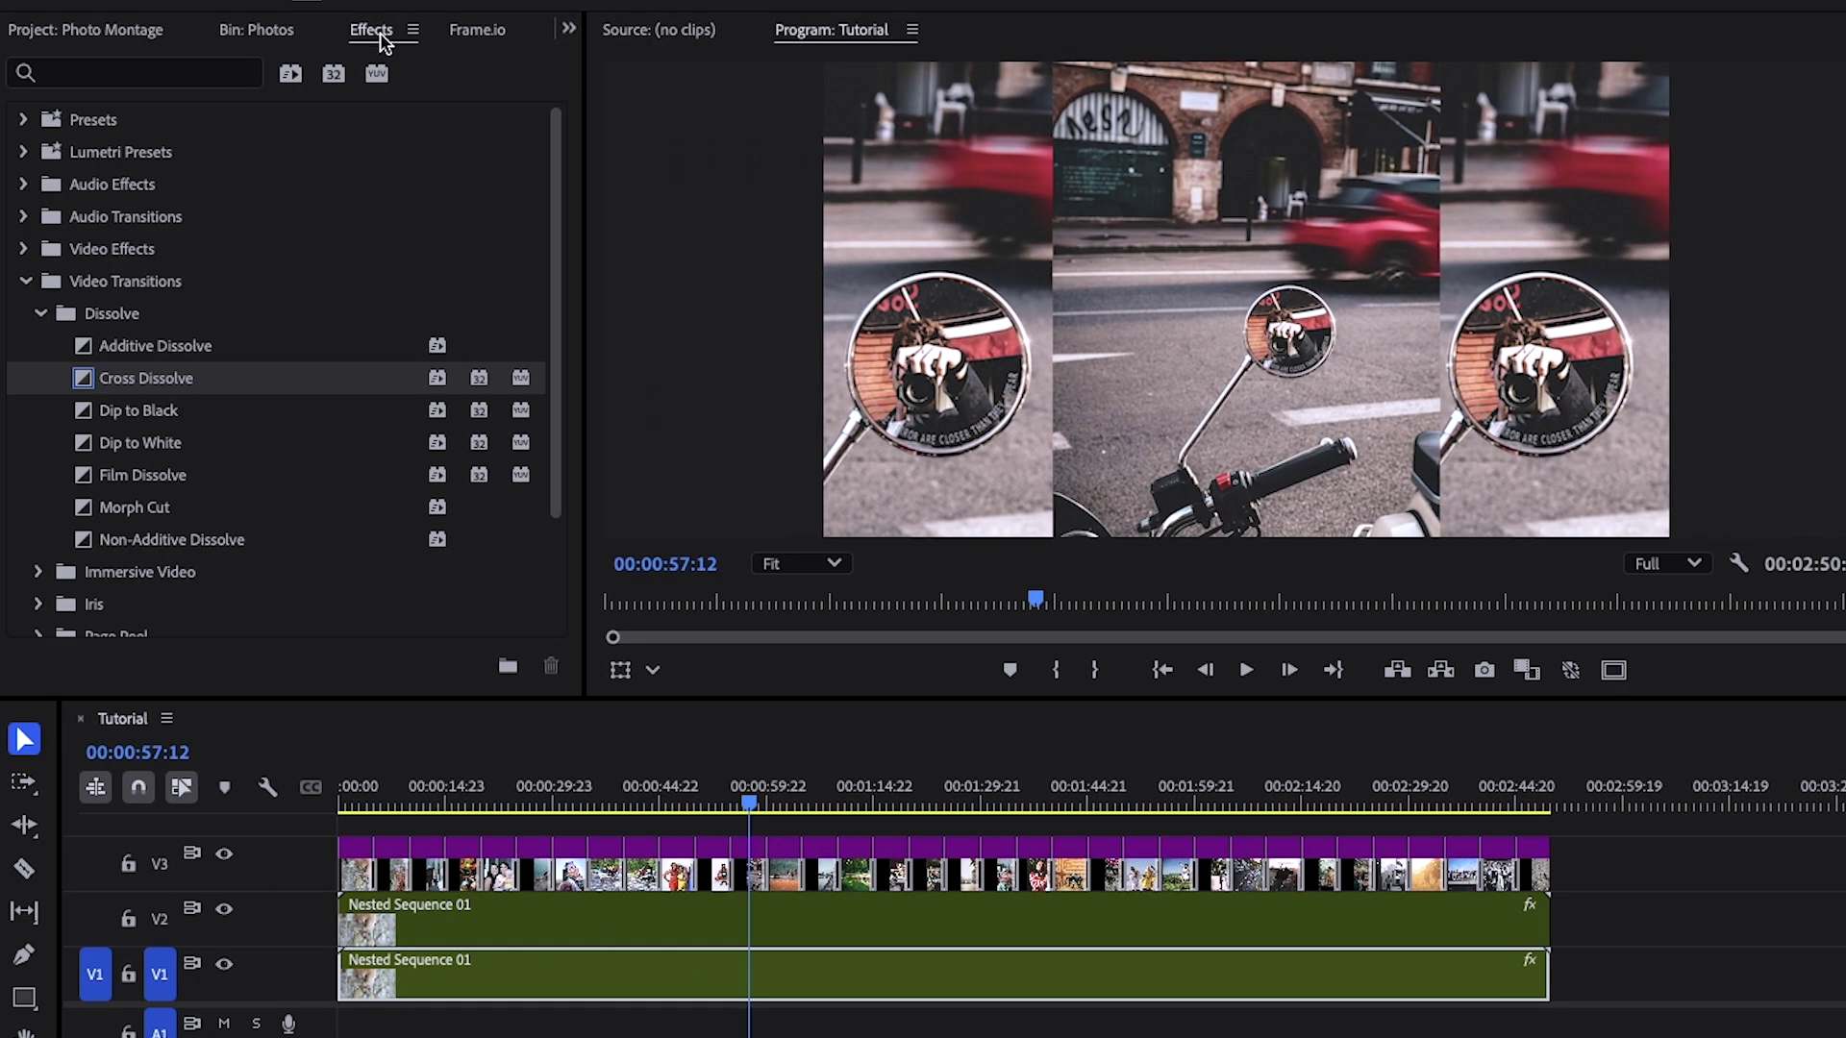
Search the effects for "gau" and apply Gaussian Blur to the nested sequences on V2 and V1.
left_click(383, 41)
left_click(173, 80)
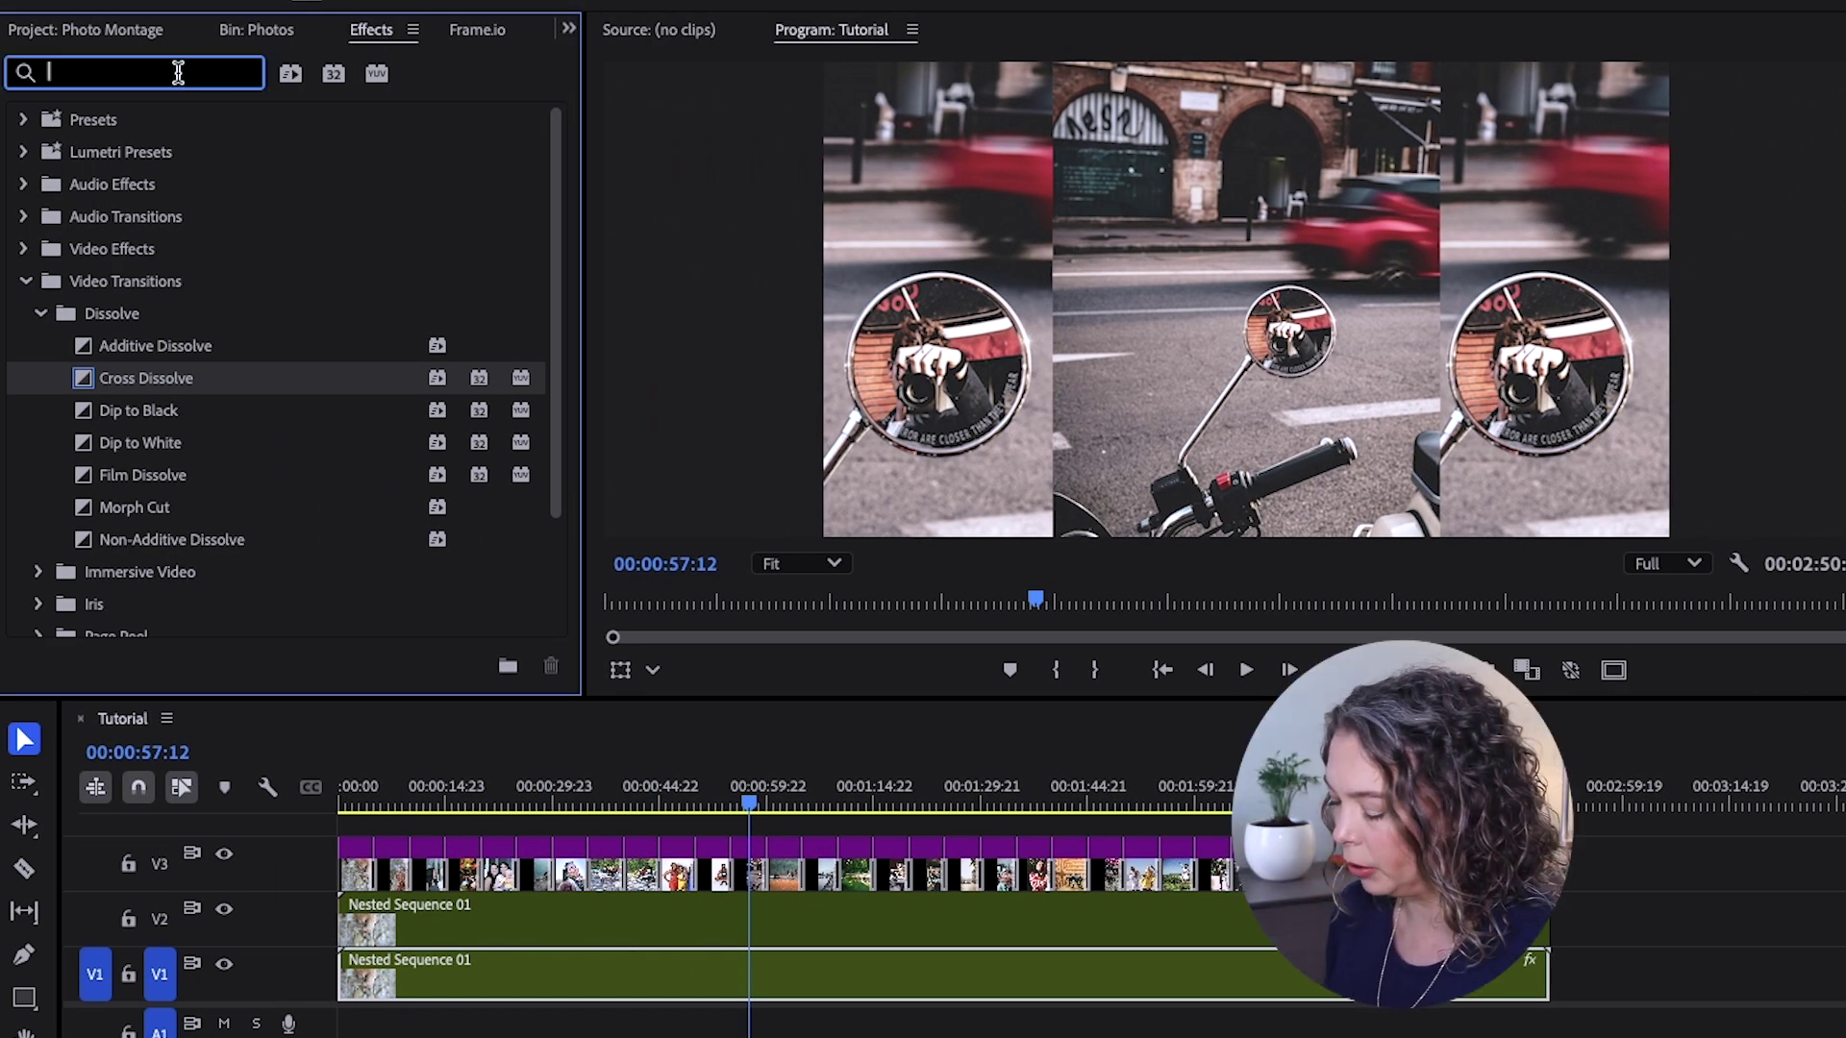
type("gau")
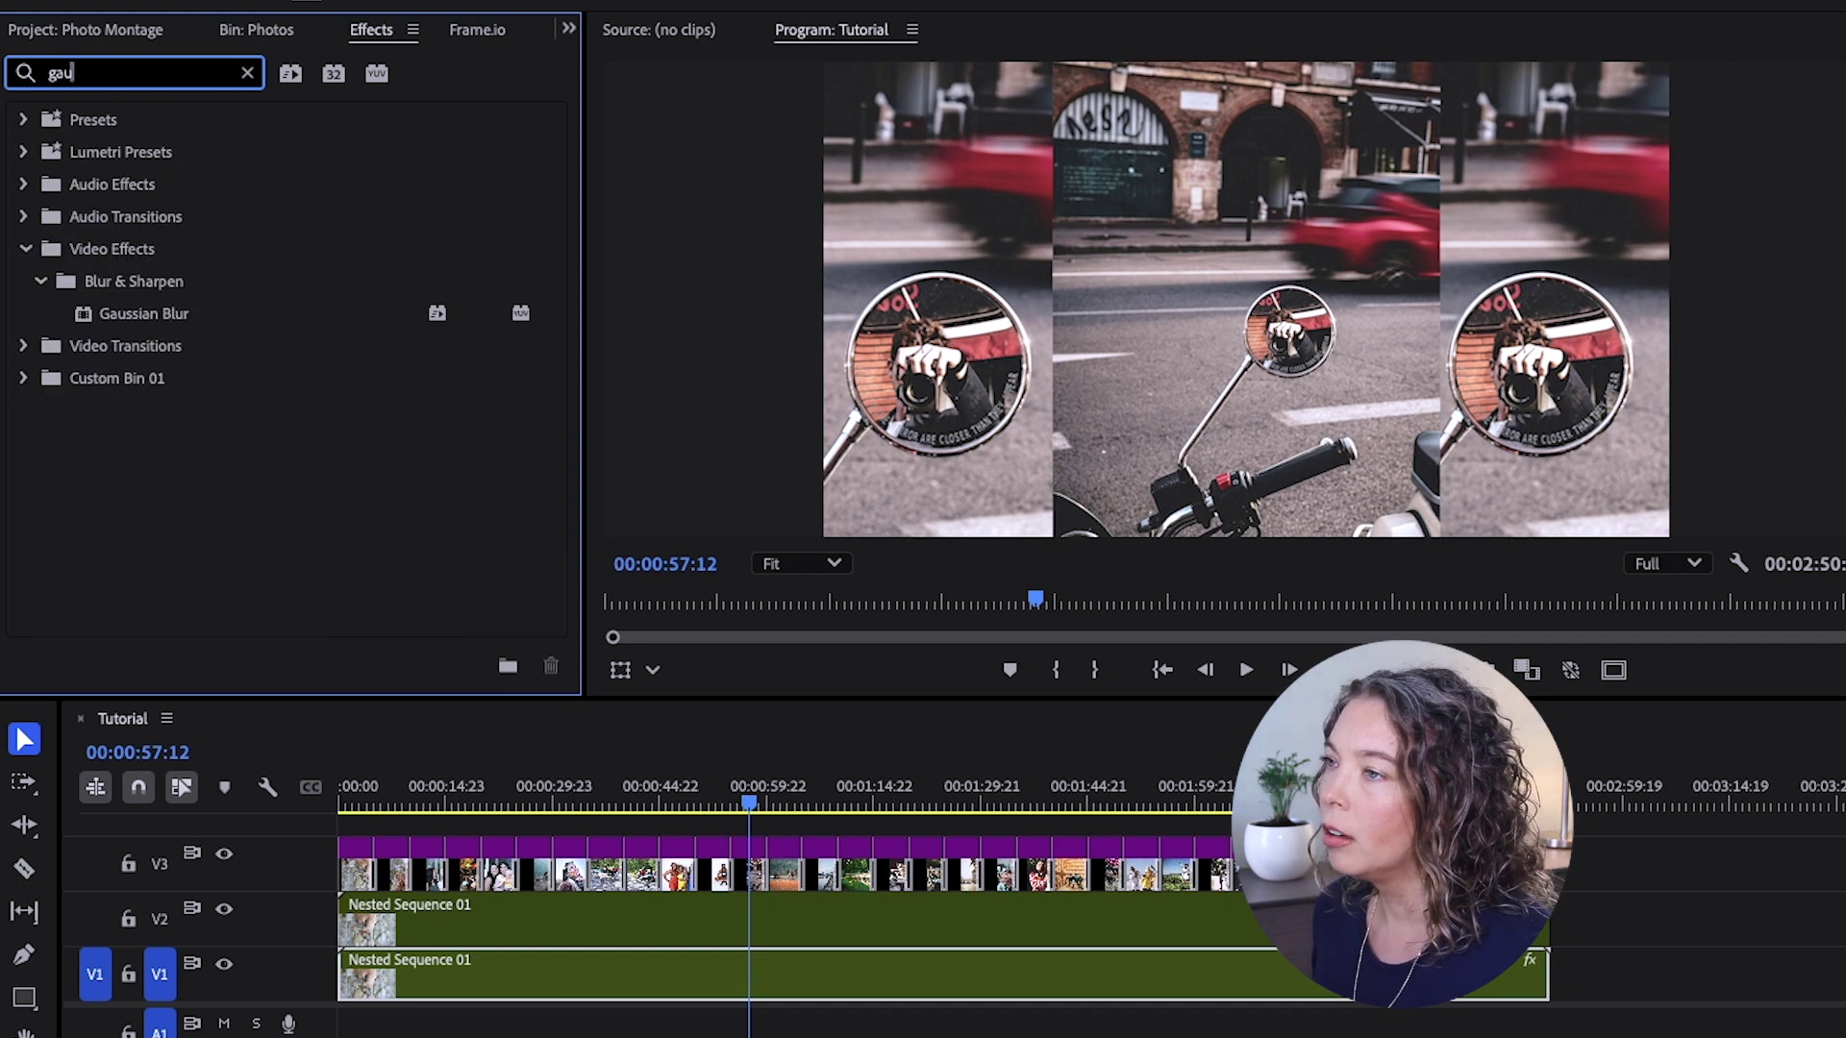
left_click(85, 323)
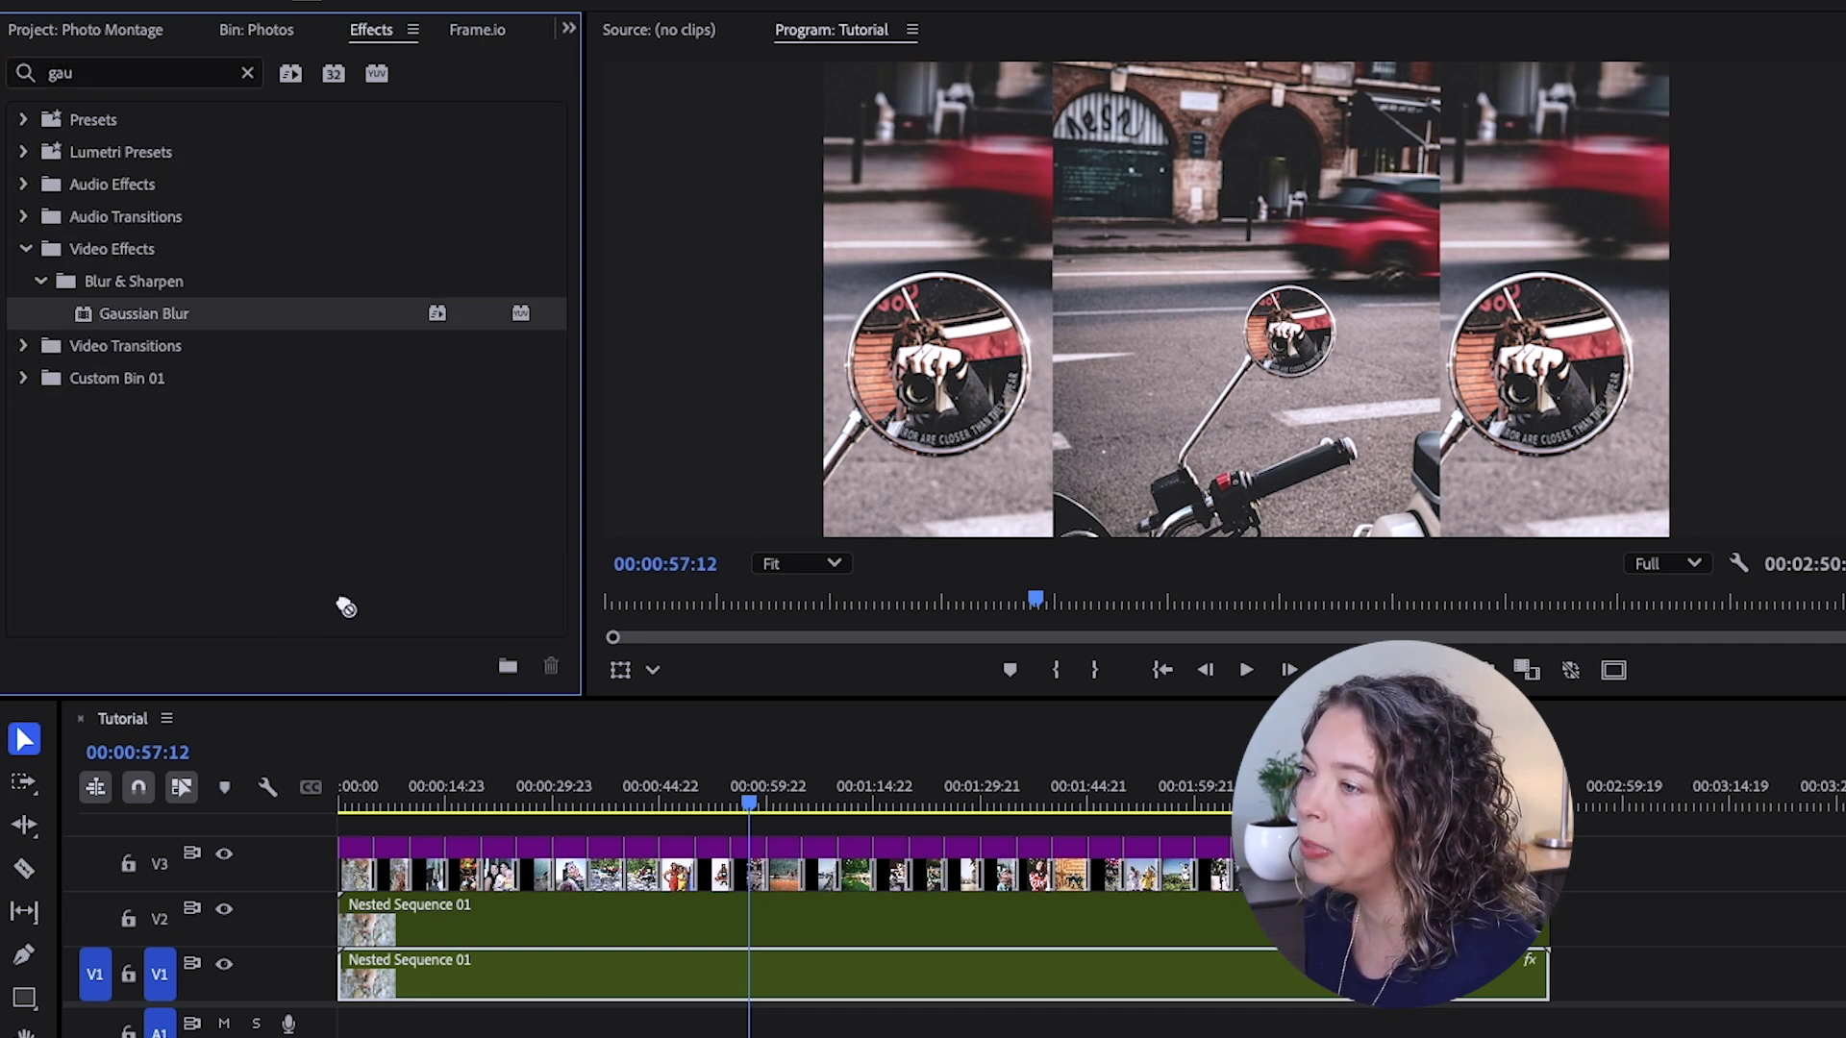
left_click_drag(508, 889, 504, 904)
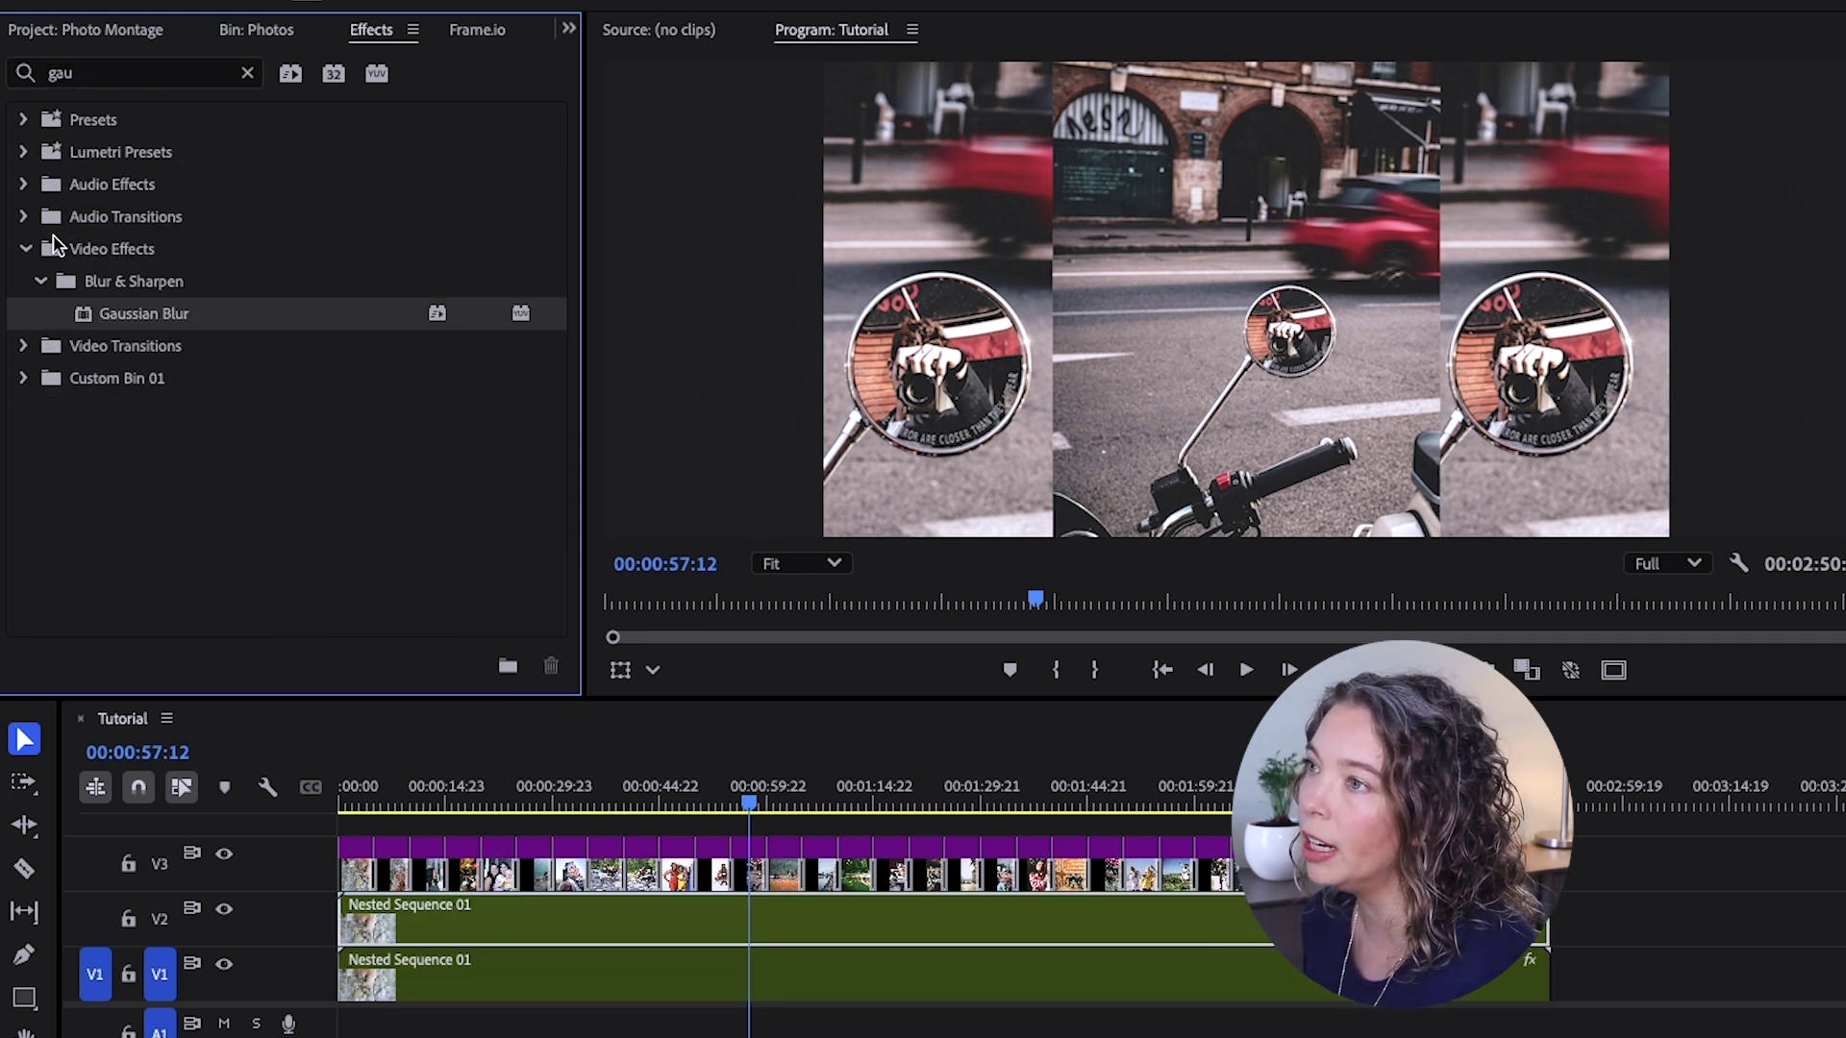
left_click_drag(86, 327, 568, 946)
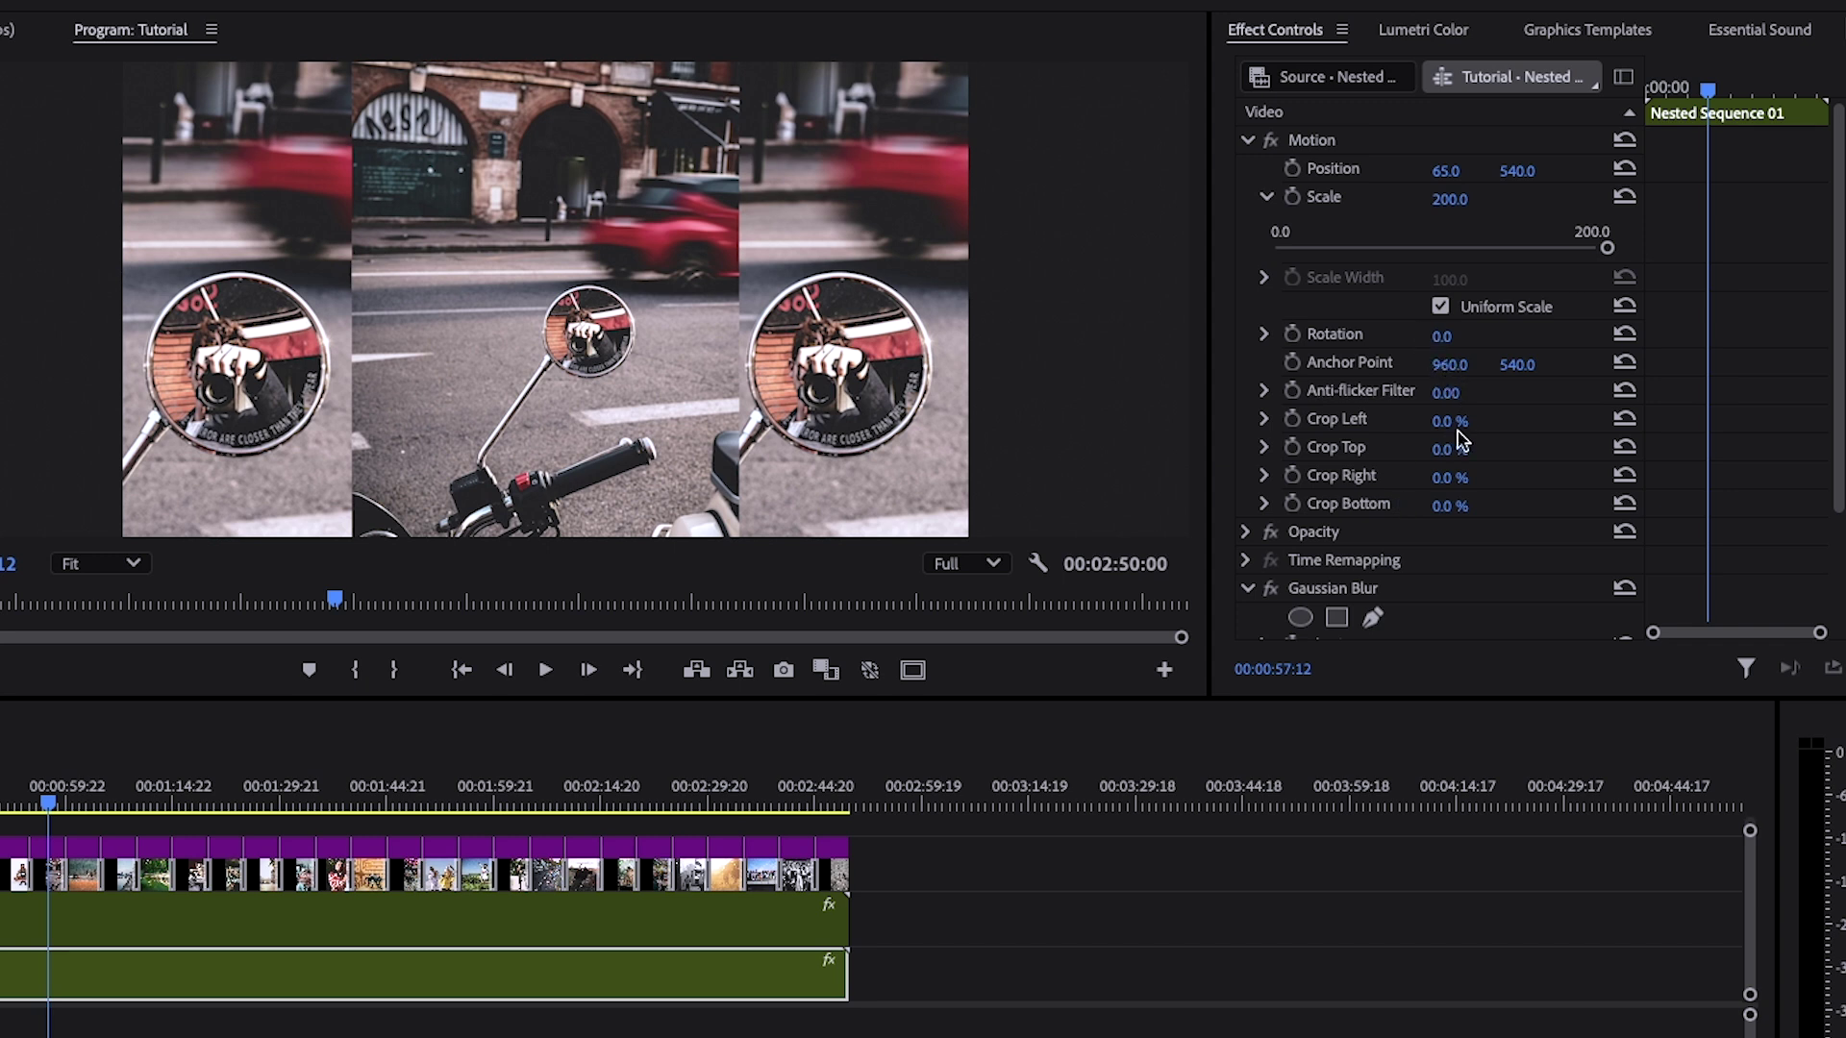
Set the Gaussian Blur's Blurriness to 50 on the V1 nested sequence.
scroll(1462, 441, "down", 3)
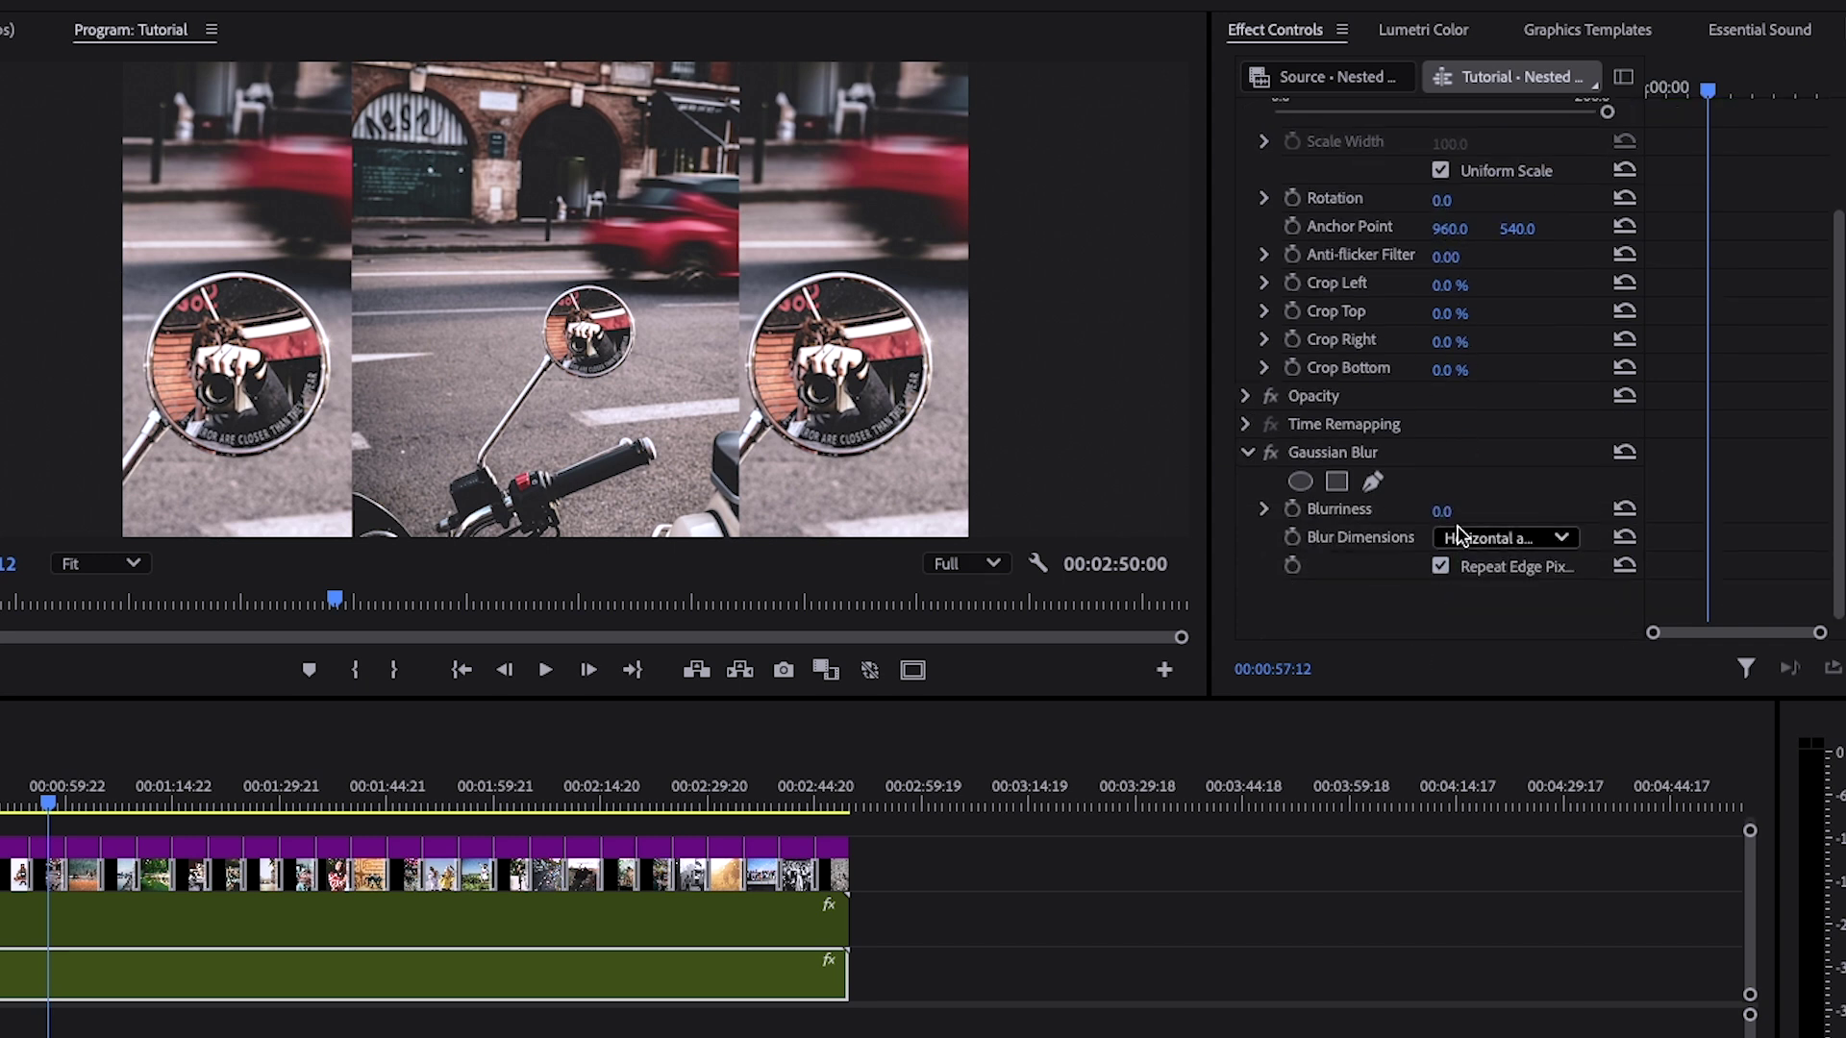
left_click(1265, 510)
left_click_drag(1279, 565, 1462, 558)
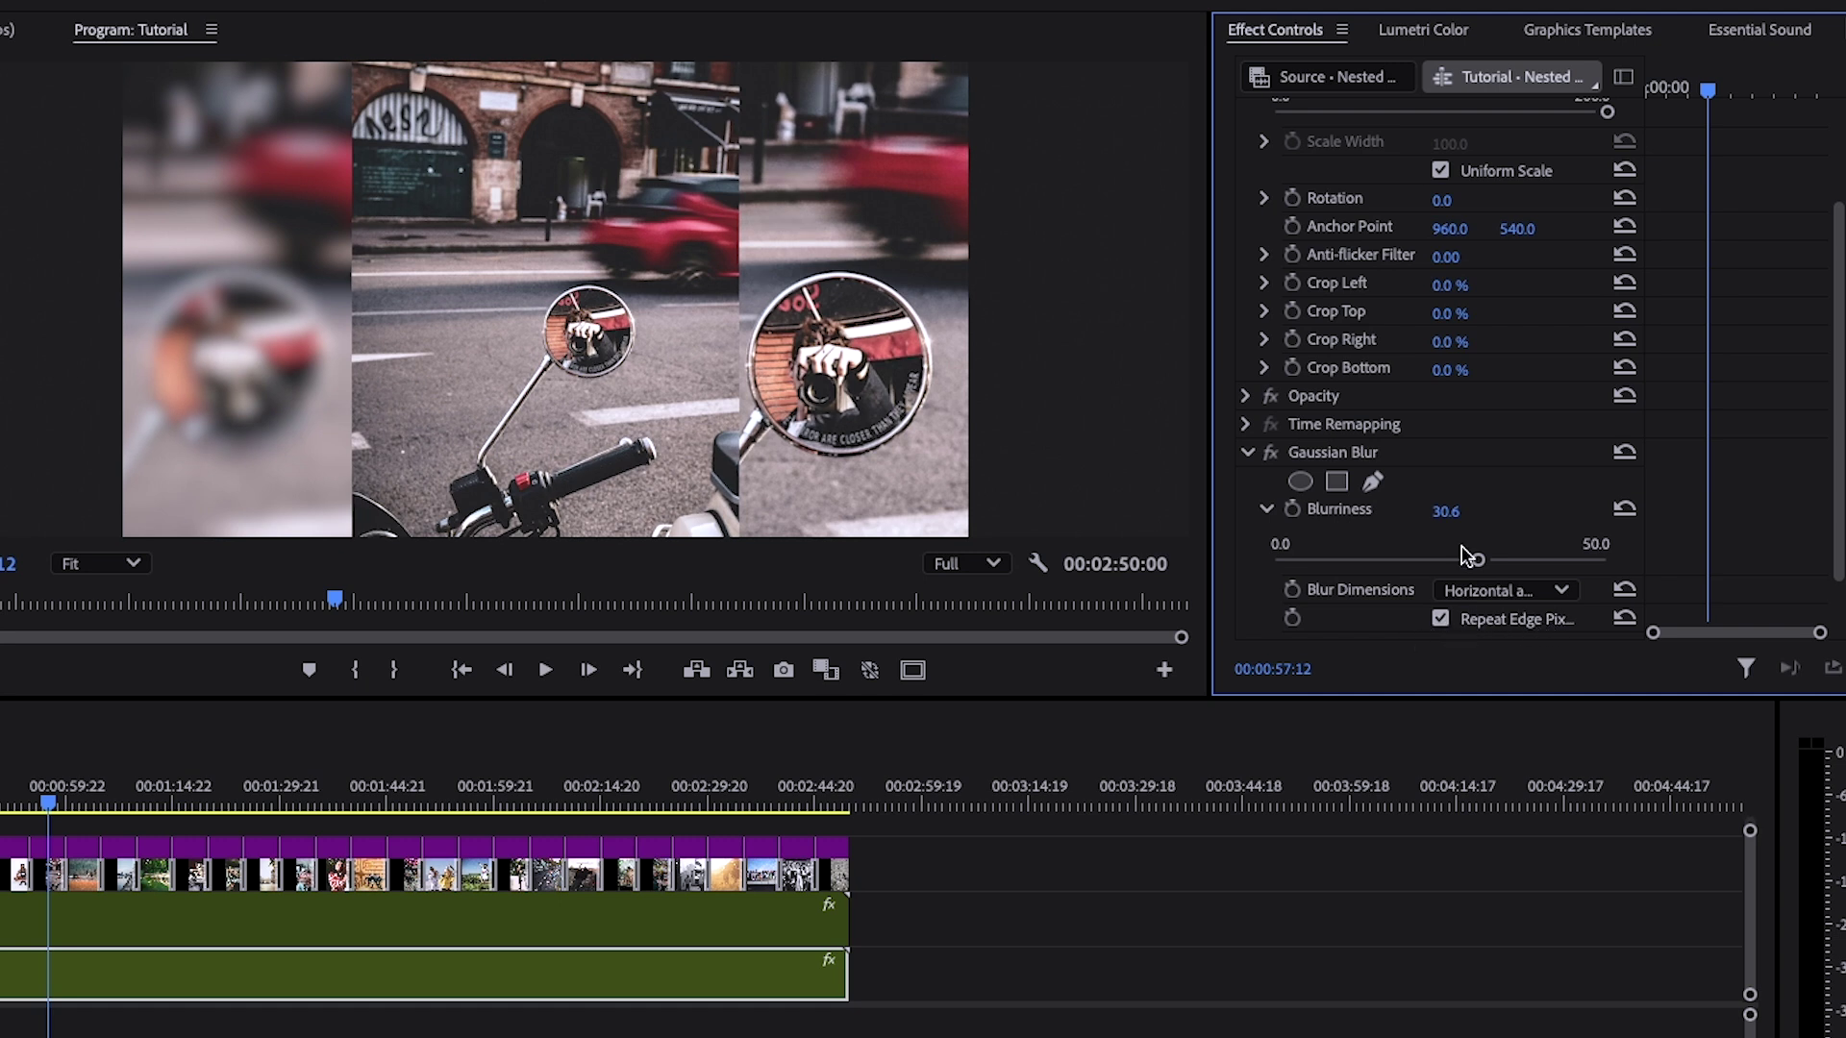
left_click(1447, 511)
type("50")
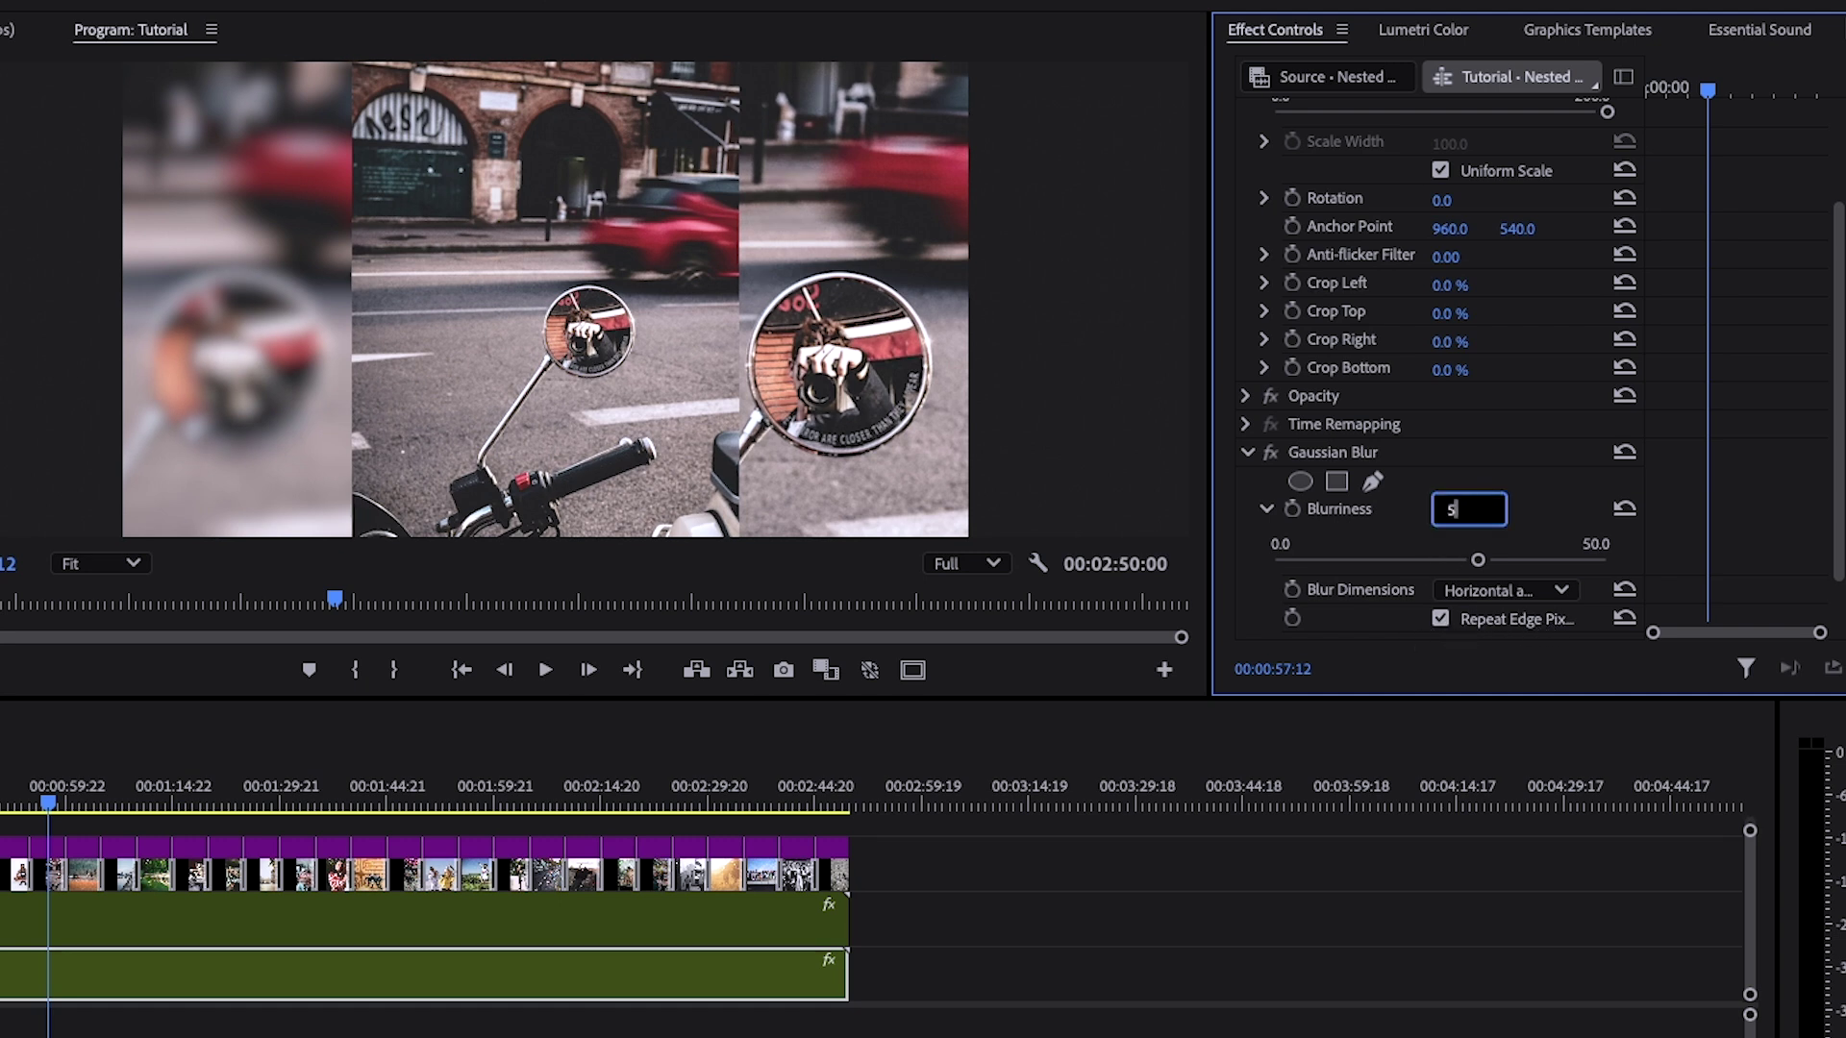
key("Return")
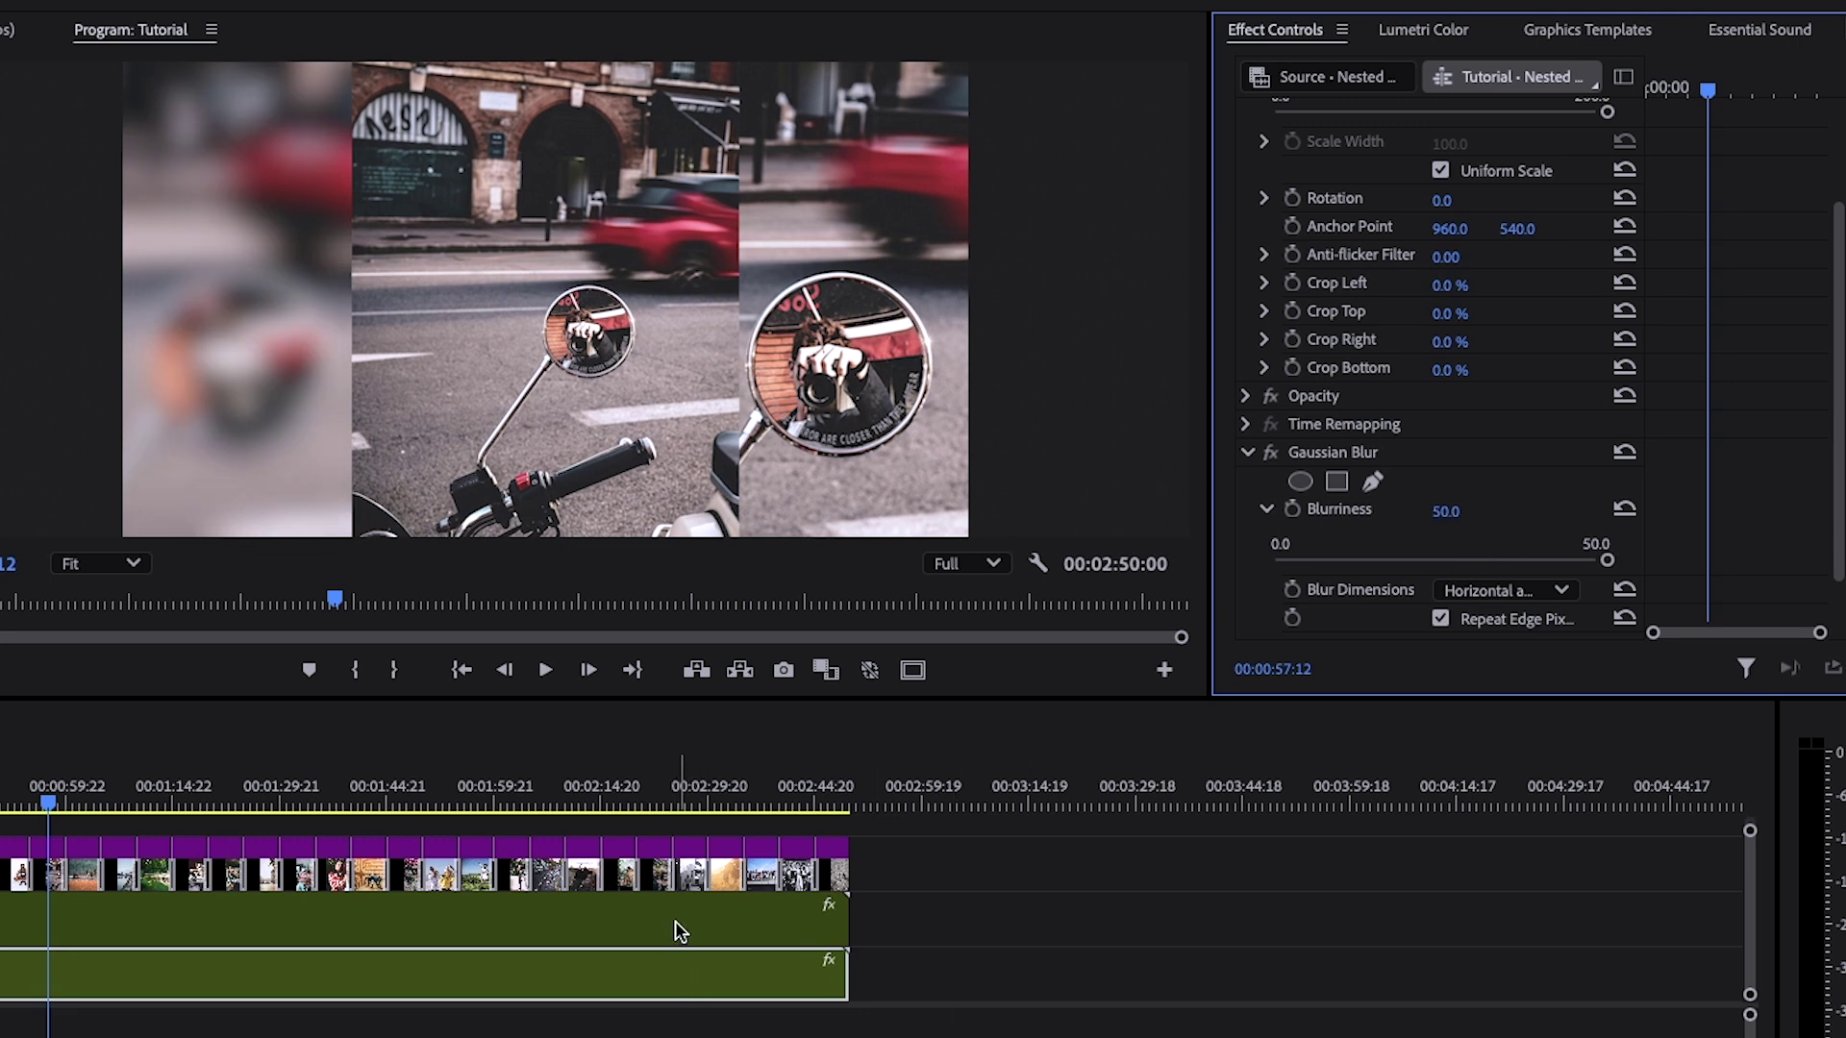
Set the Gaussian Blur's Blurriness to 50 on the V2 nested sequence.
left_click(681, 929)
scroll(1490, 535, "down", 3)
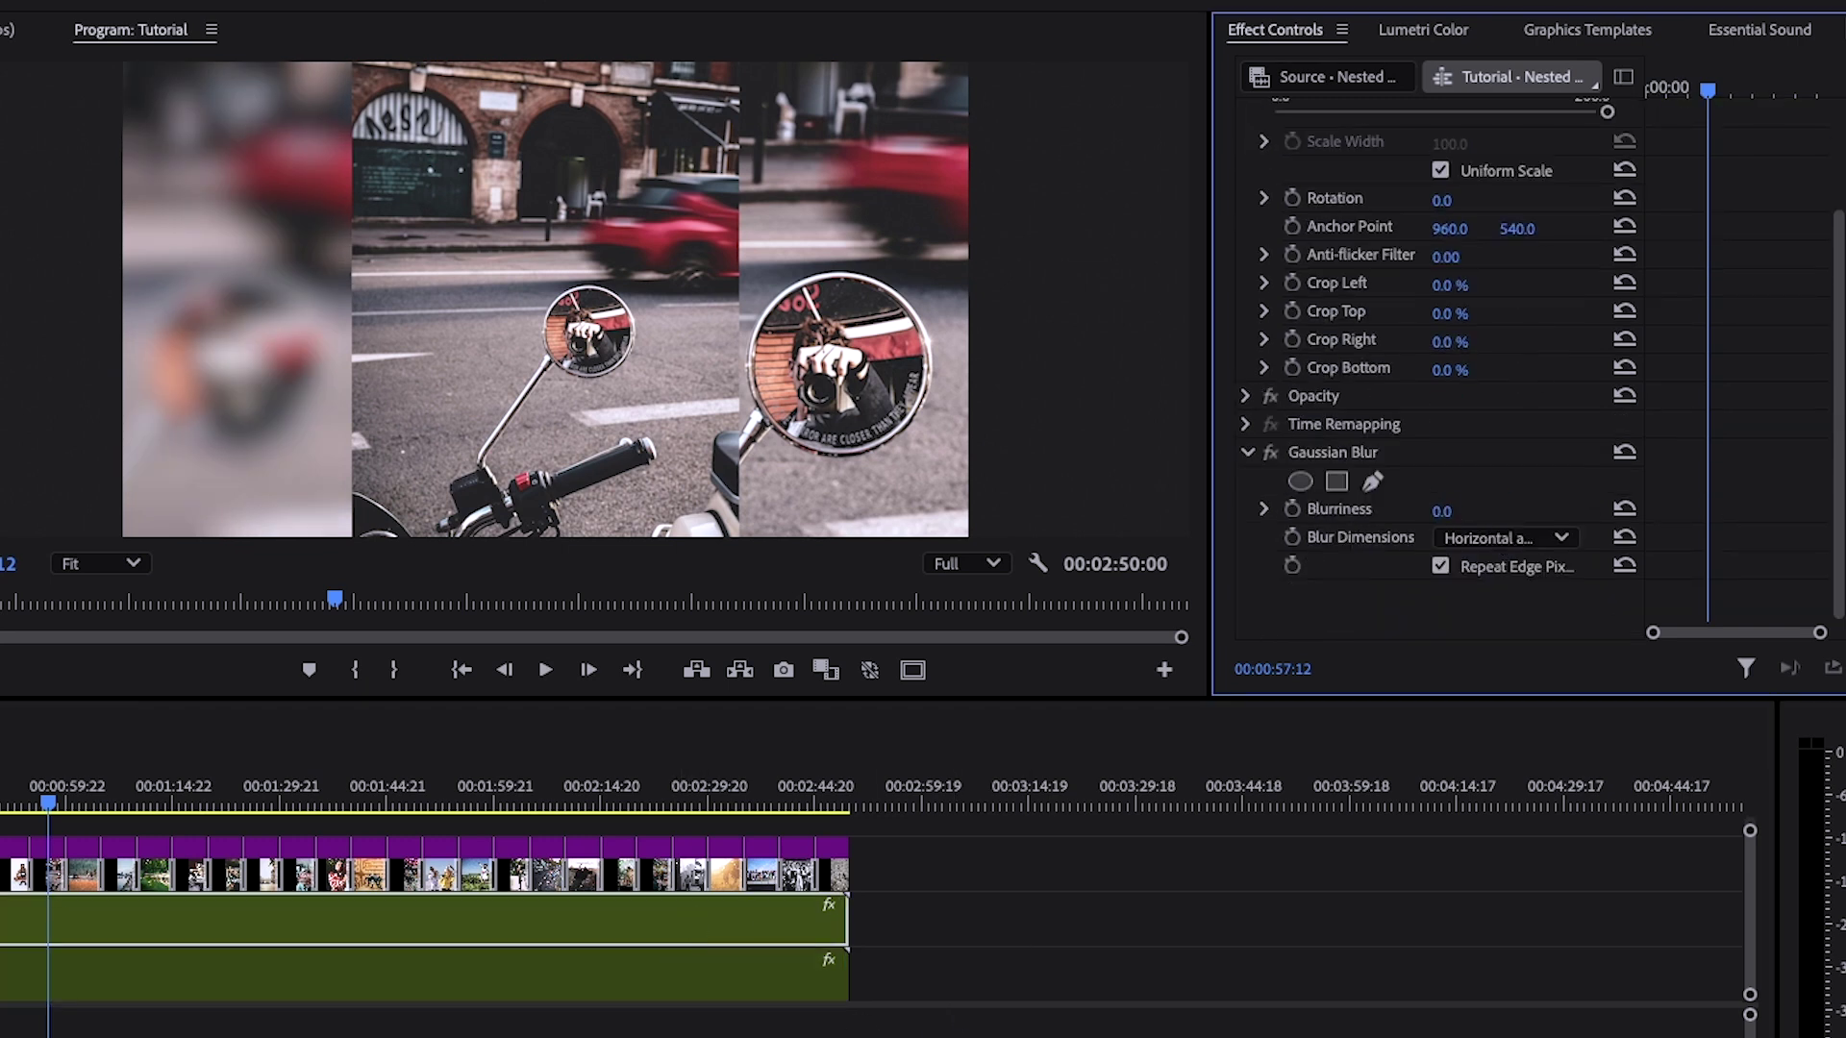
left_click(1468, 507)
type("50")
key("Return")
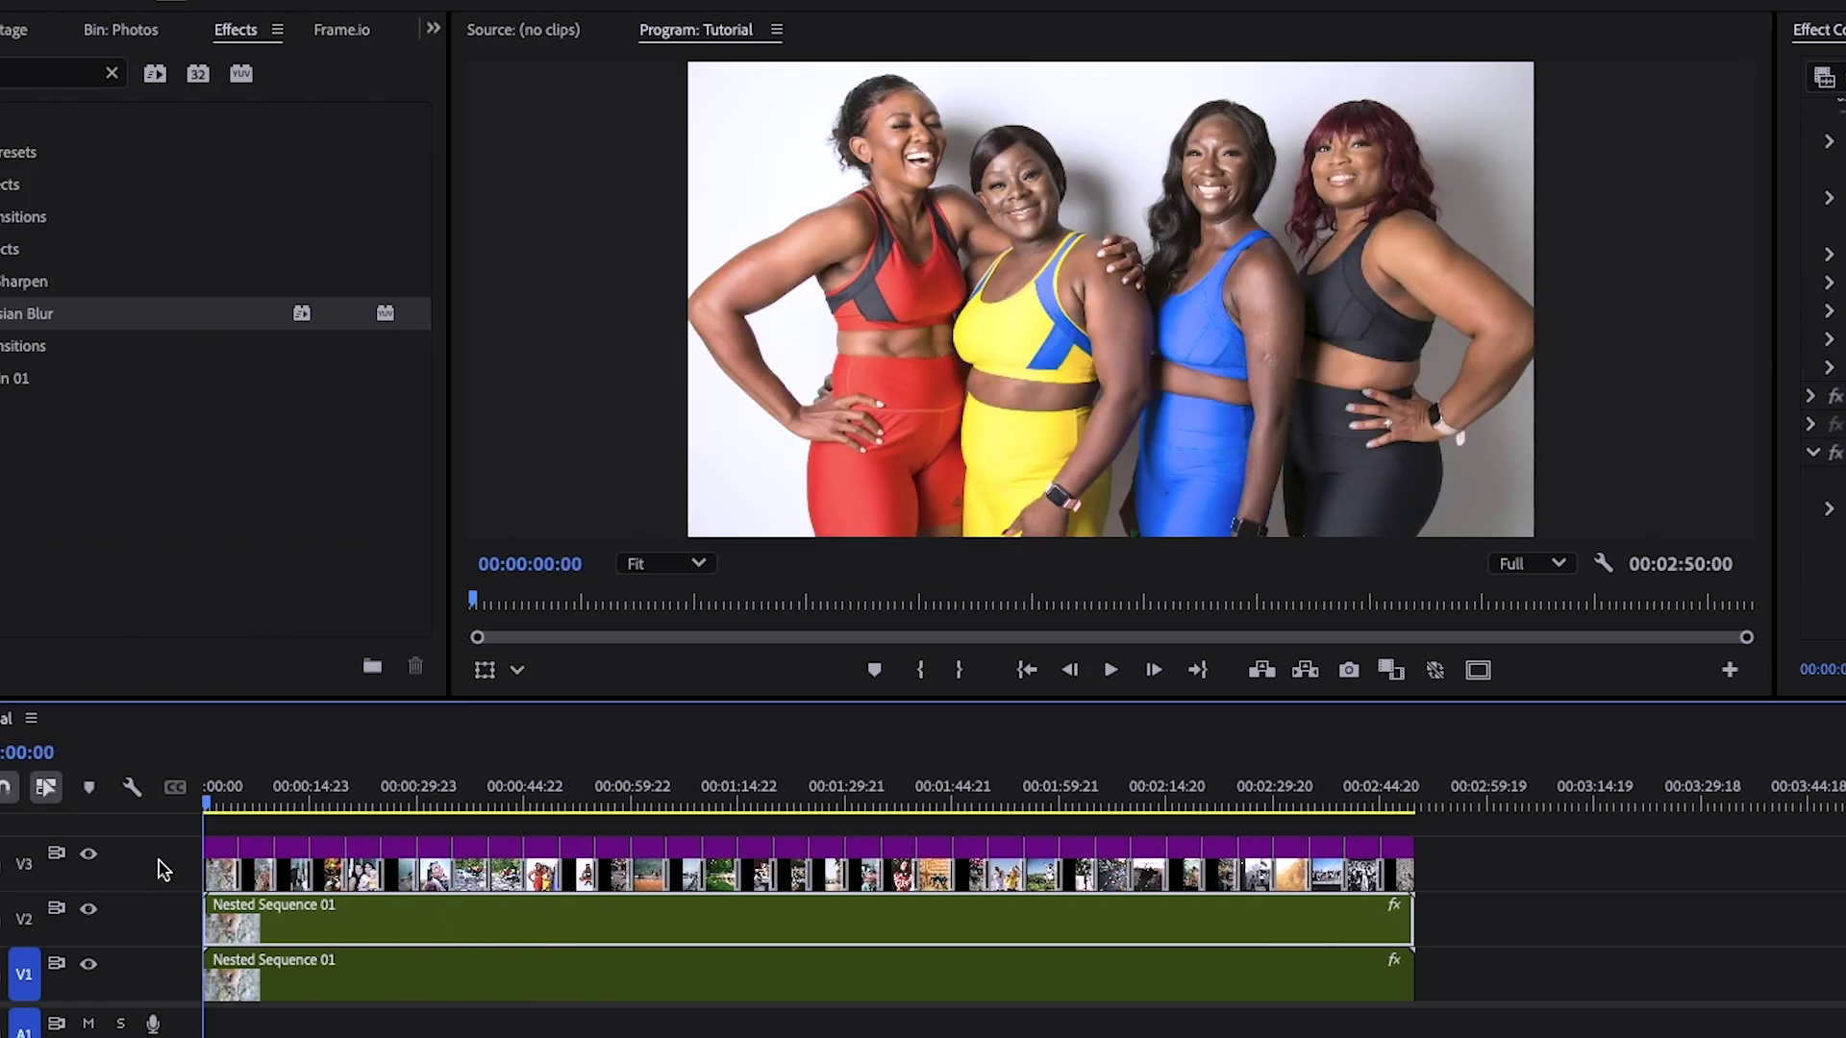
left_click(85, 858)
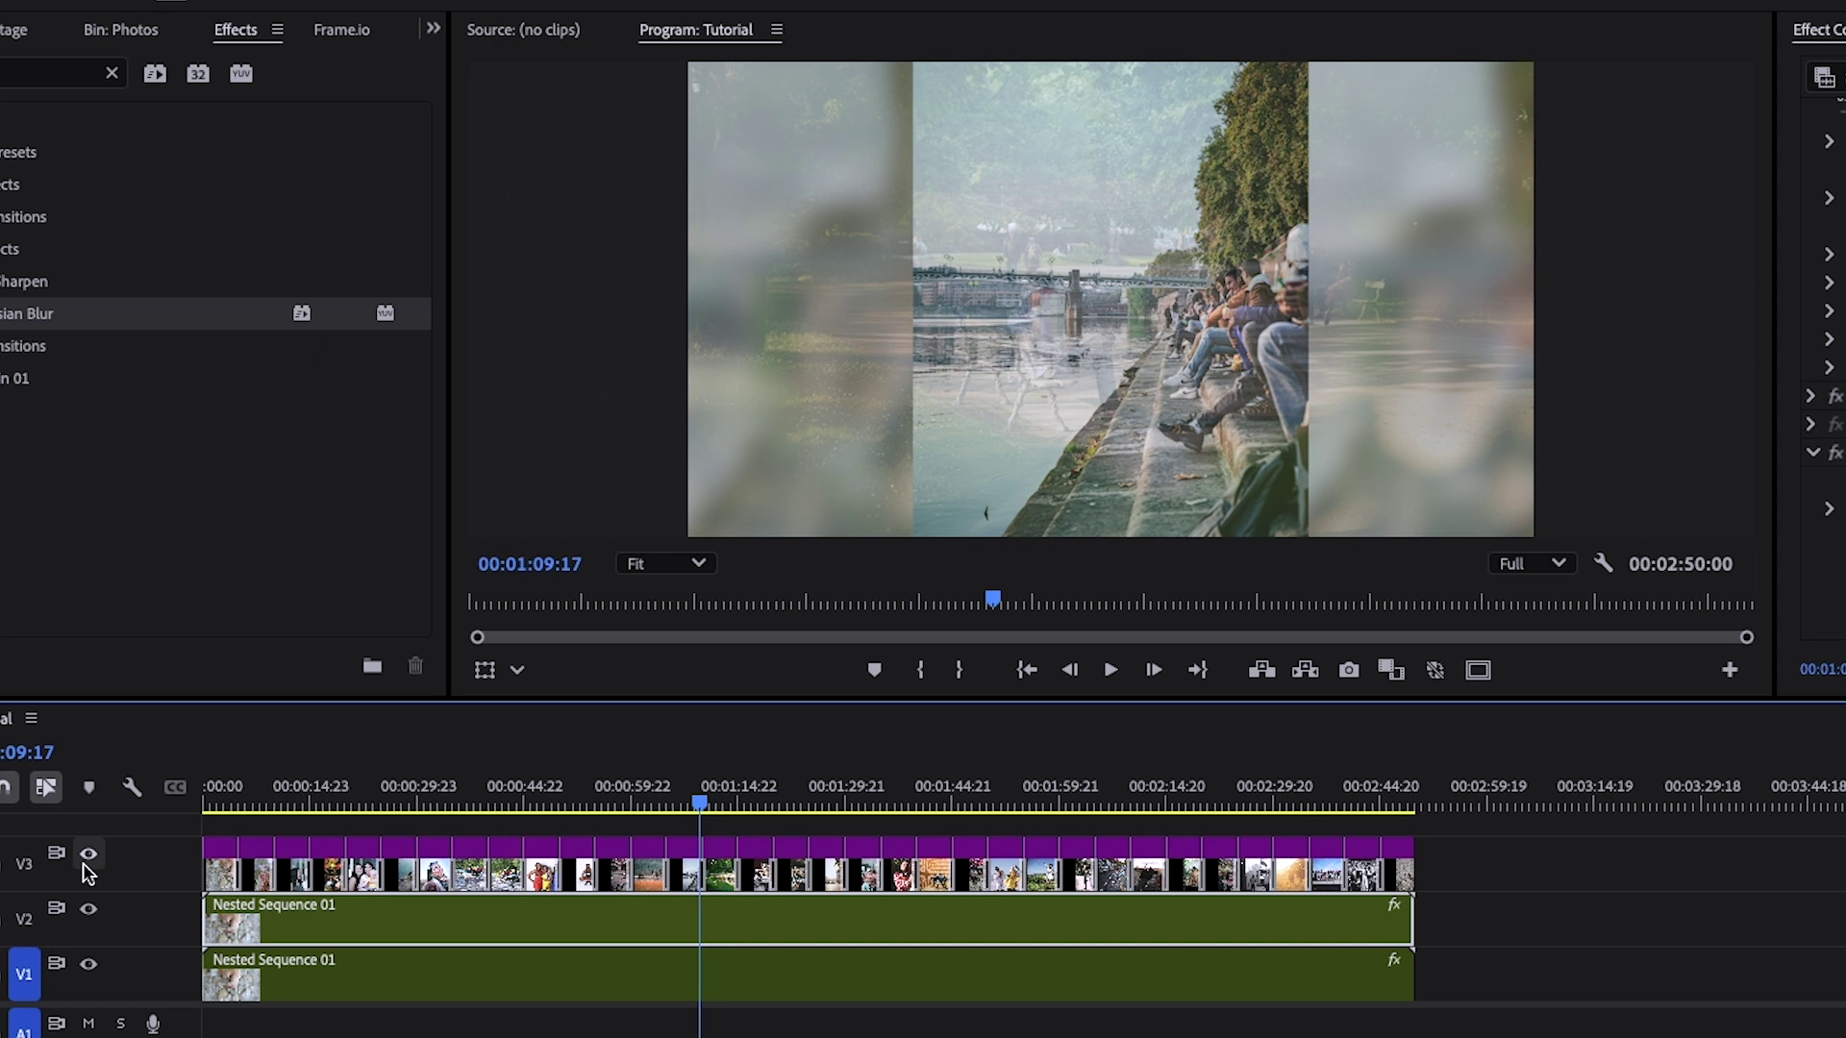
Mark the montage's full length, up to 00:02:50:00, as the in-to-out range and open the sequence's export settings.
key("End")
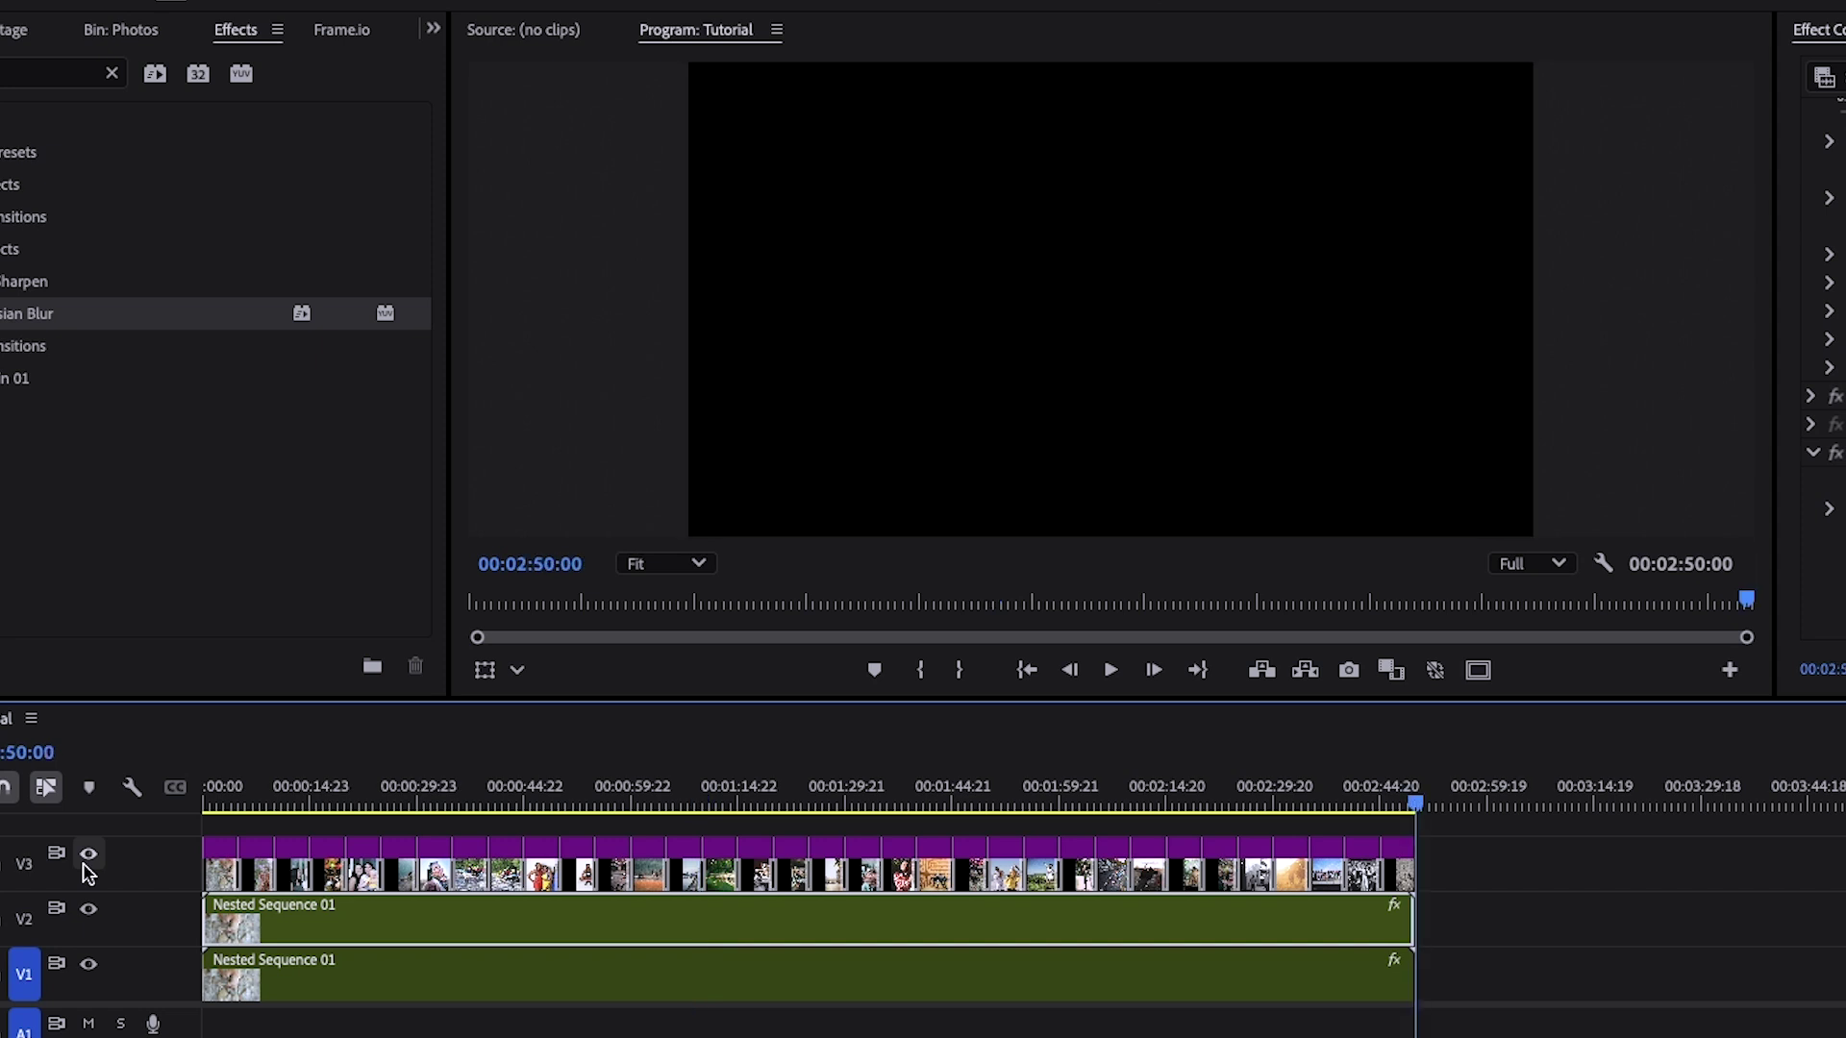
key("x")
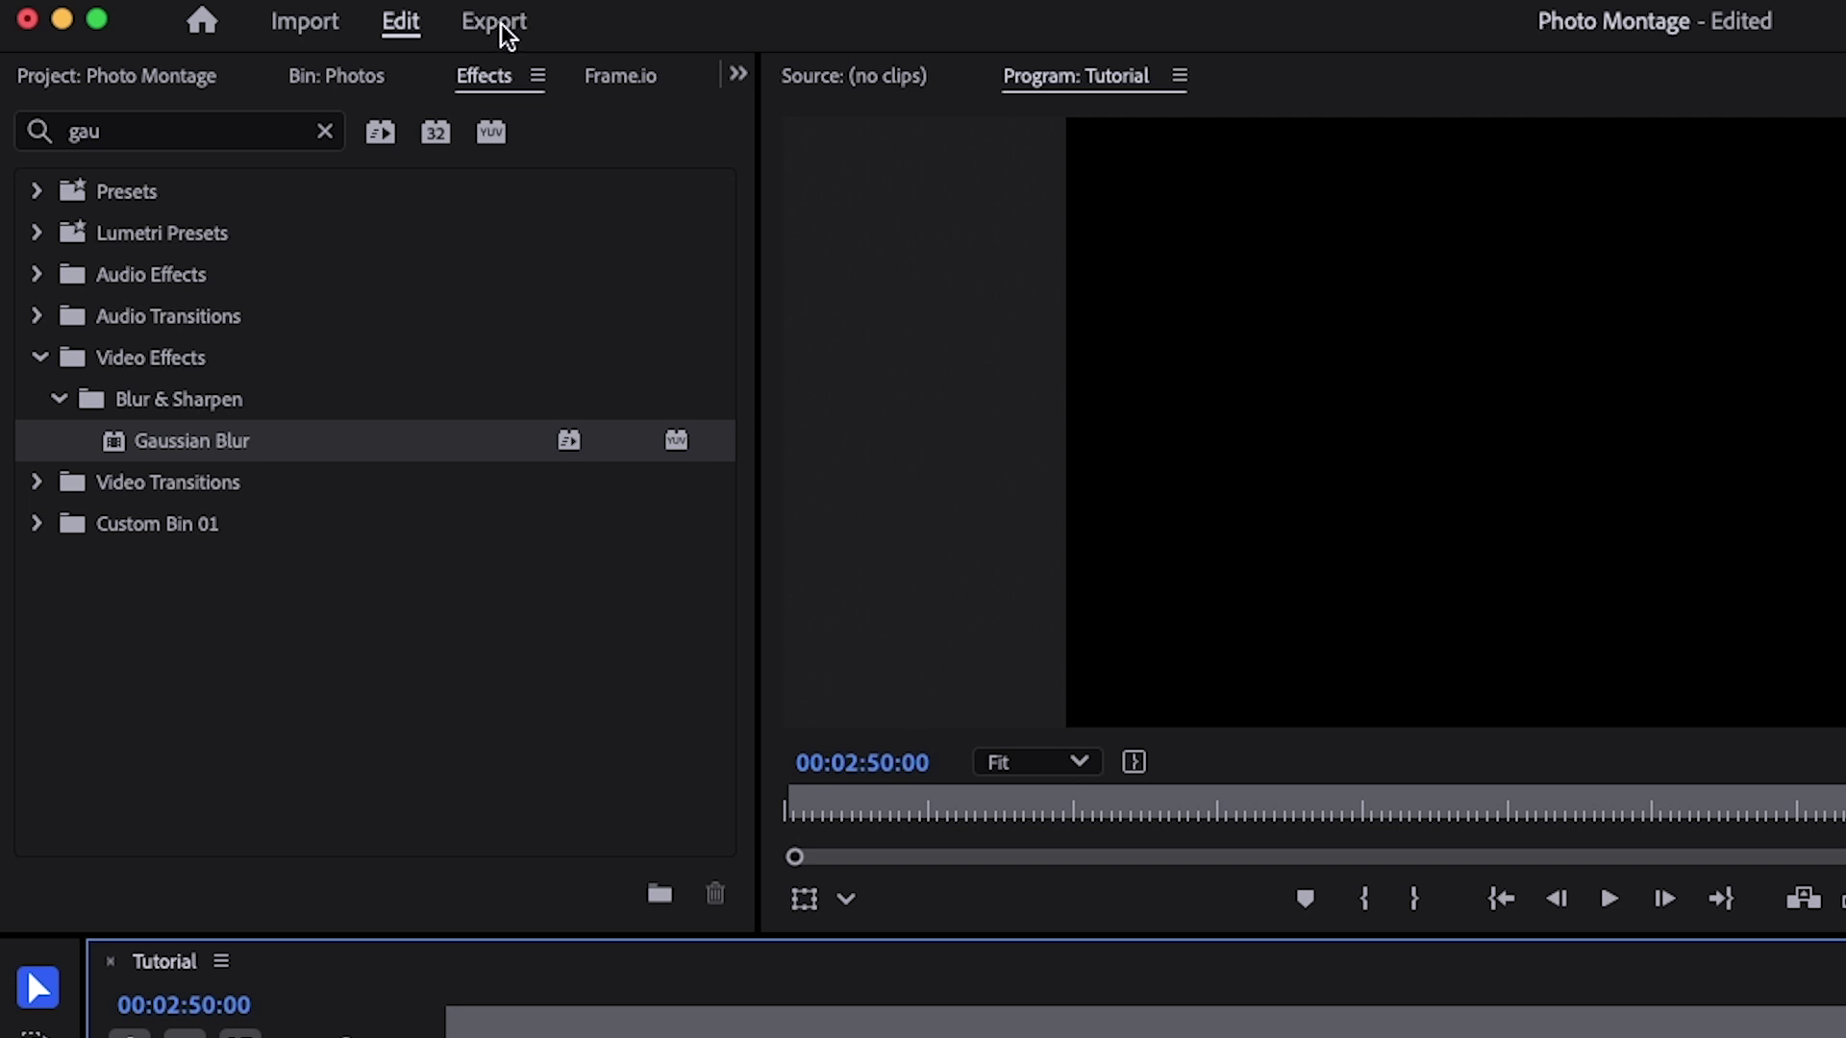
left_click(501, 34)
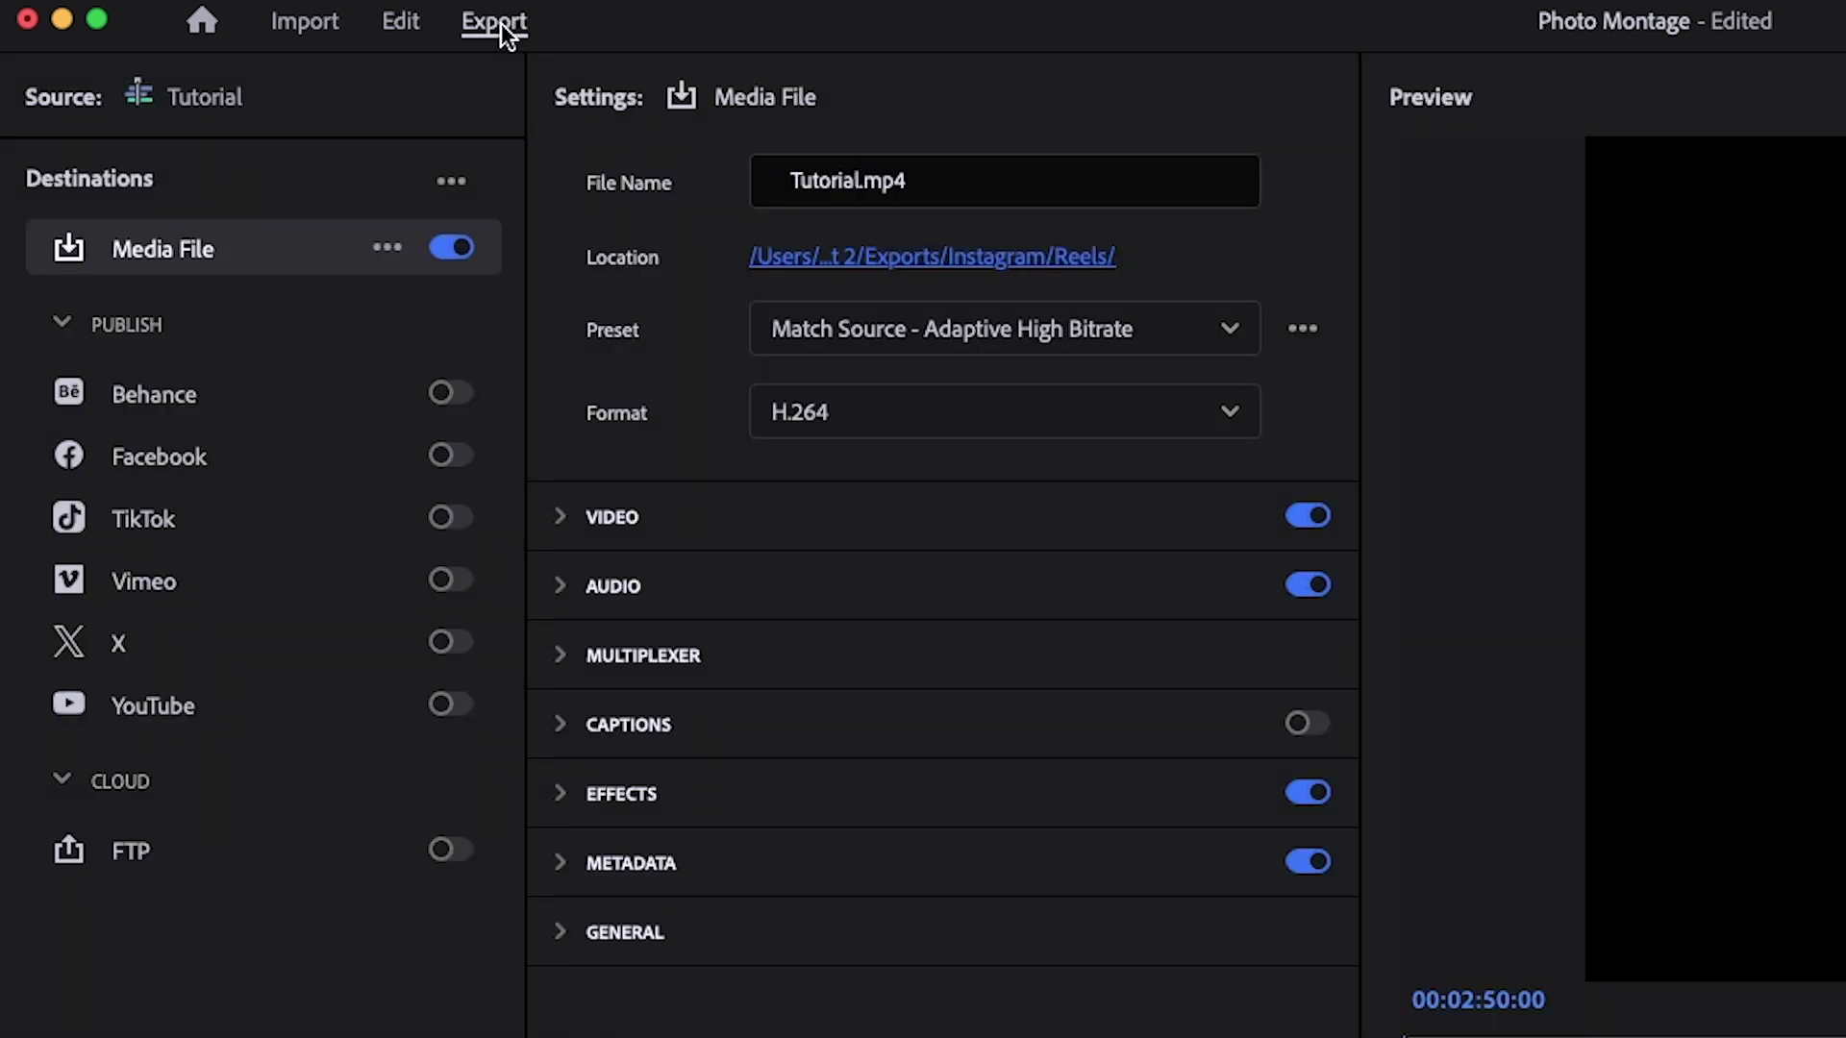